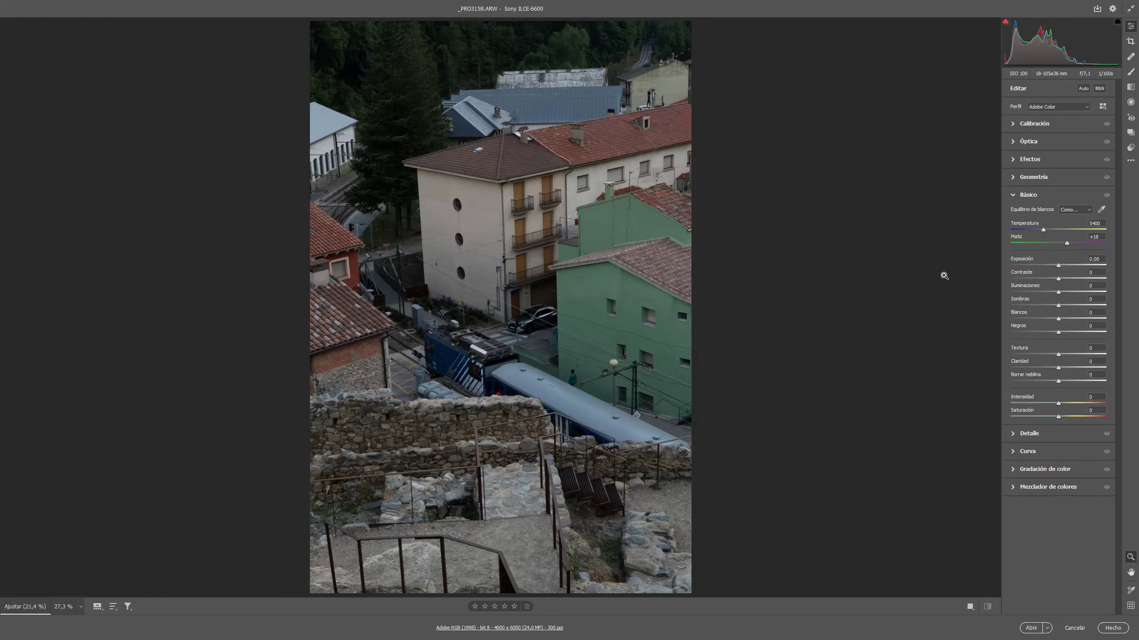
Apply Upright Auto correction in Geometría so the building verticals stand straight.
click(1013, 198)
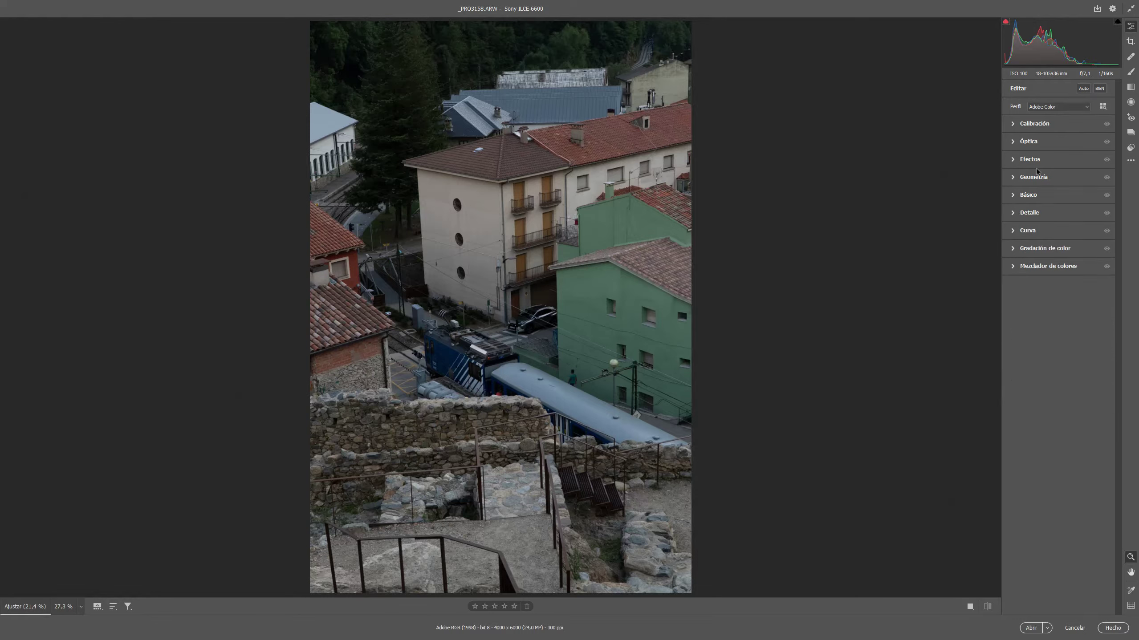
click(1013, 142)
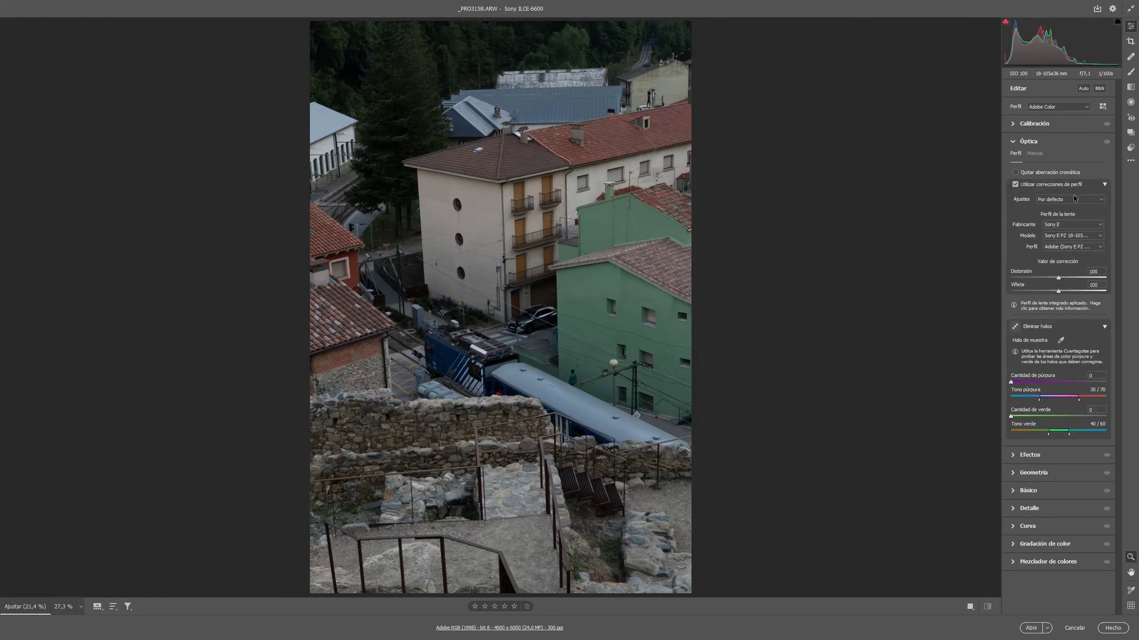
click(1015, 142)
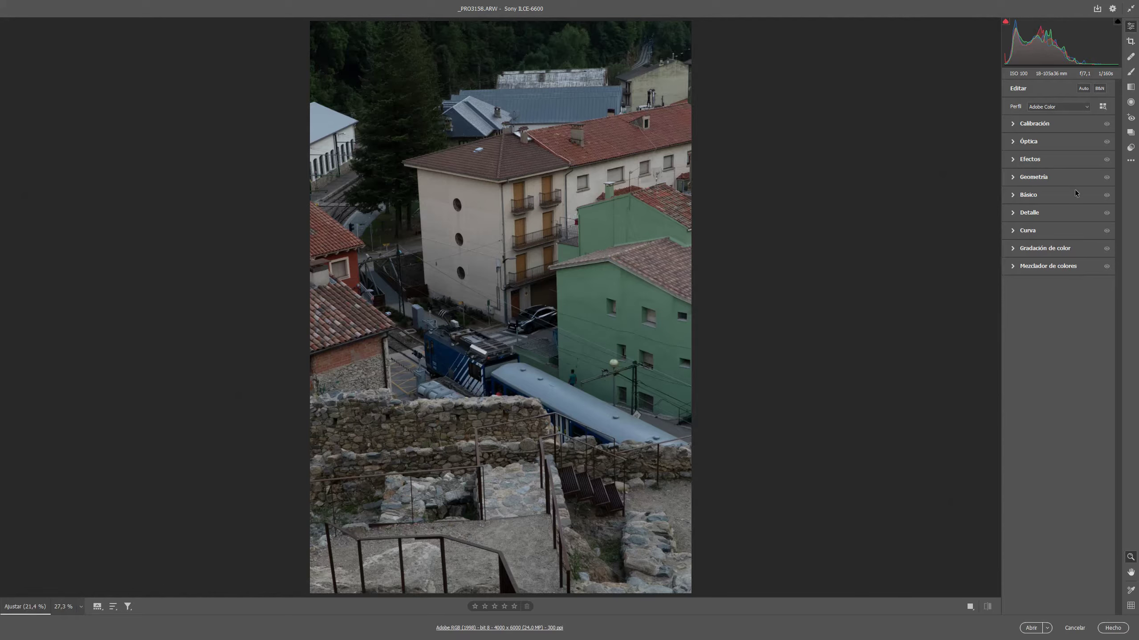
click(1012, 178)
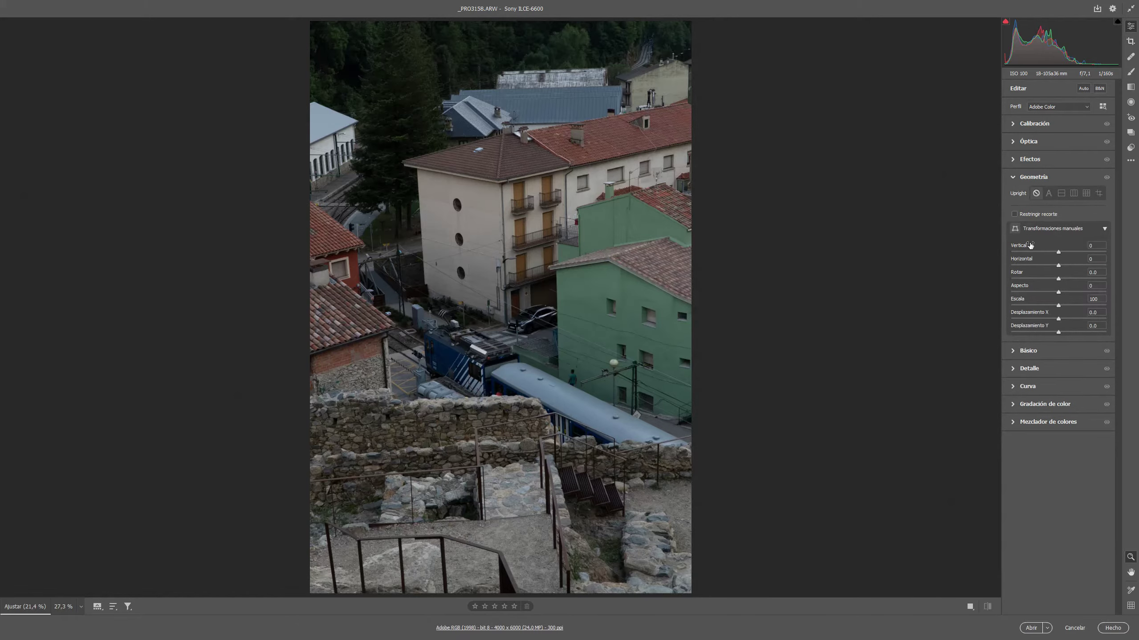
click(1048, 193)
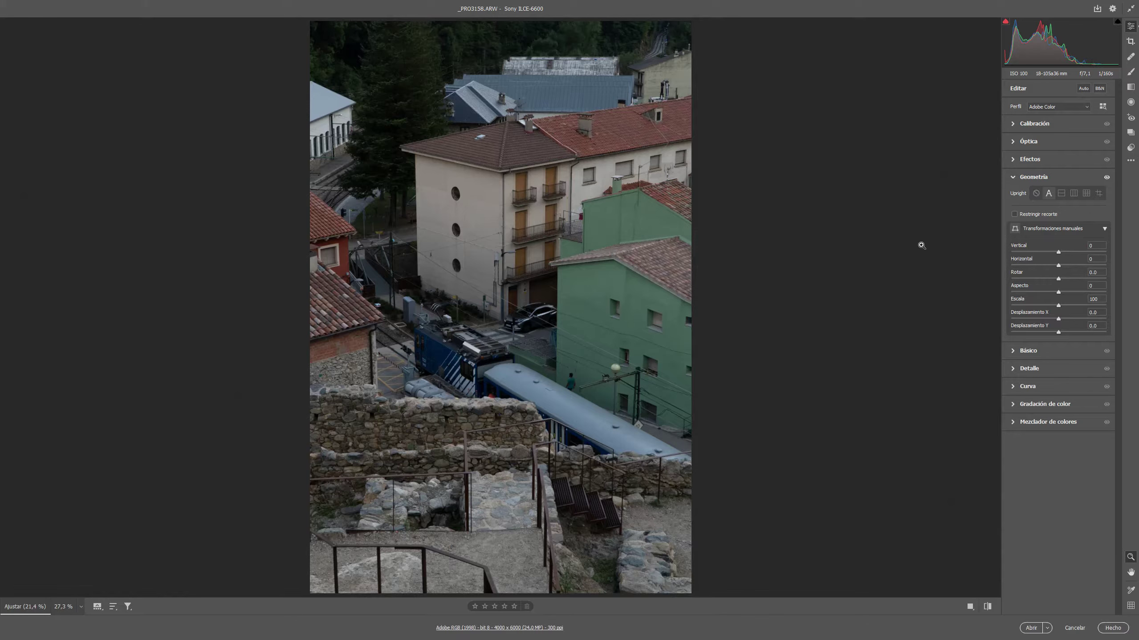
click(1014, 178)
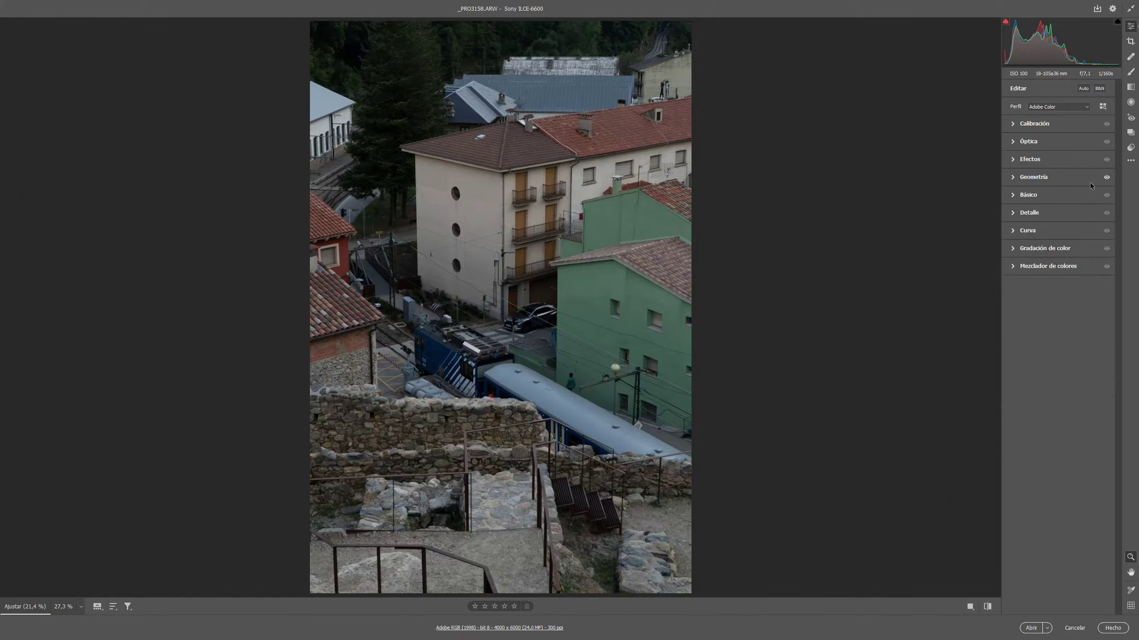
click(1131, 41)
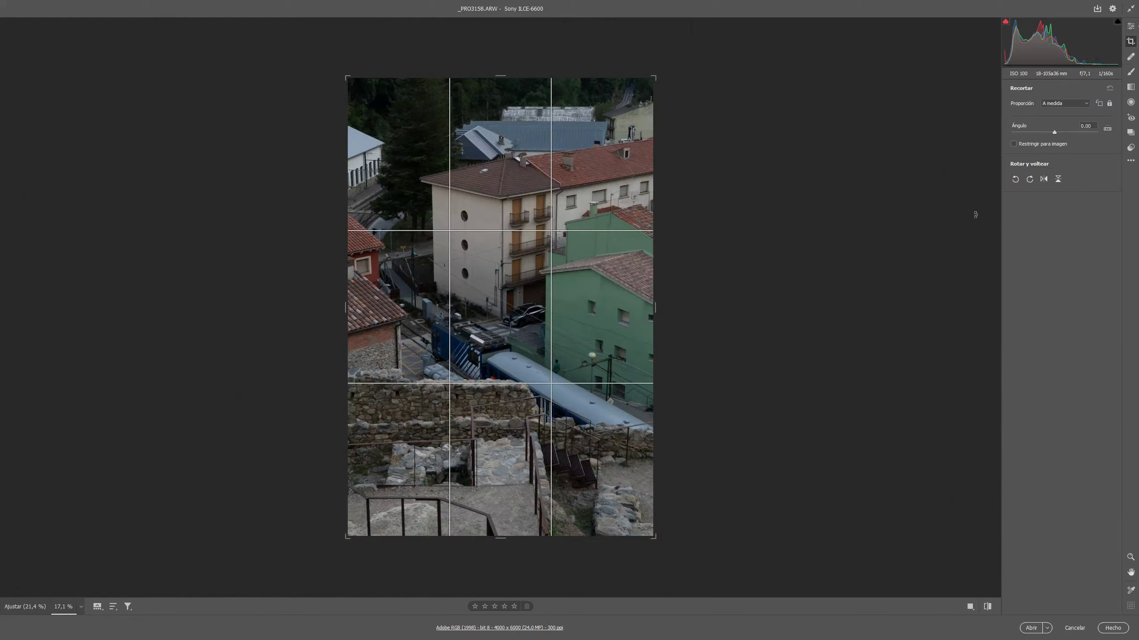
Crop to a 4 x 5 ratio framing the buildings and train, excluding the stone steps.
click(1063, 103)
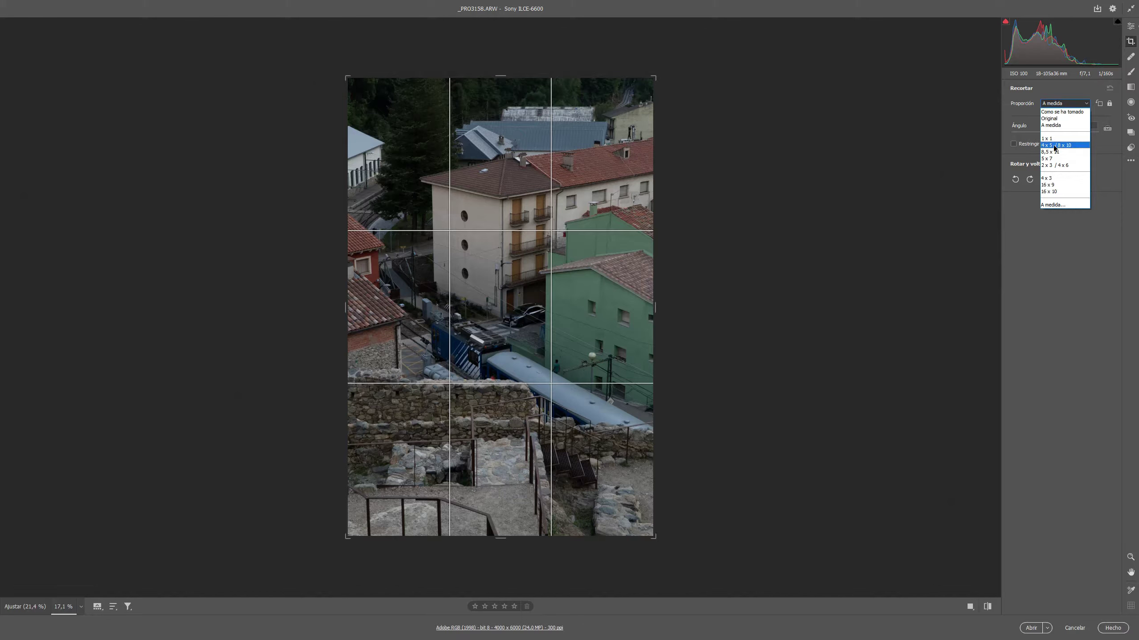
click(1056, 146)
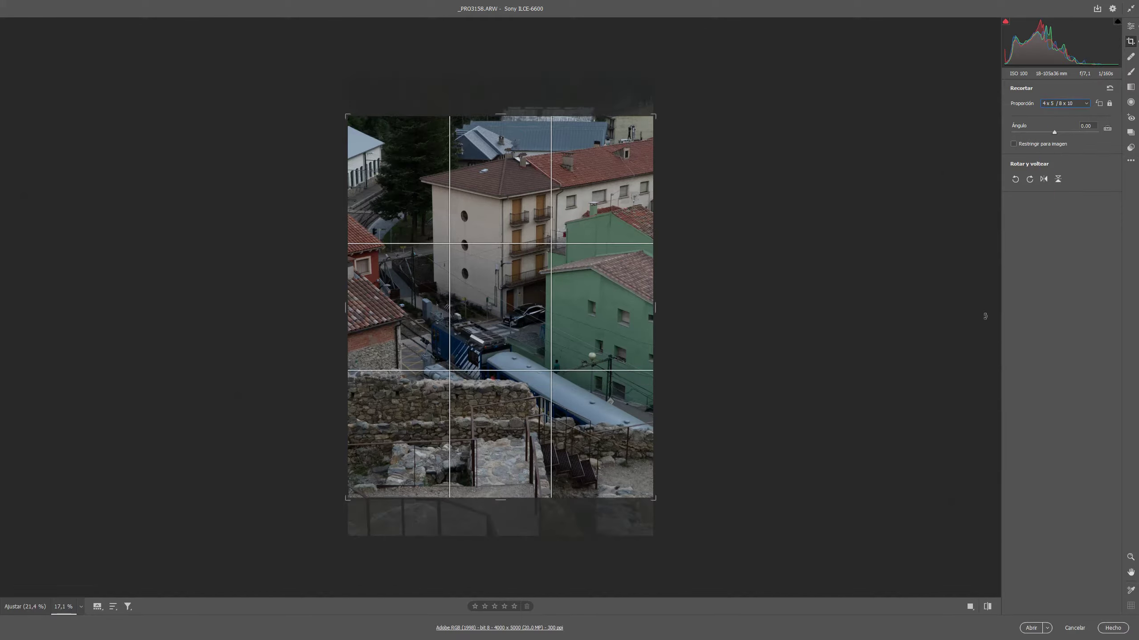
mouse_move(587, 309)
mouse_down()
mouse_move(588, 285)
mouse_move(630, 432)
mouse_up()
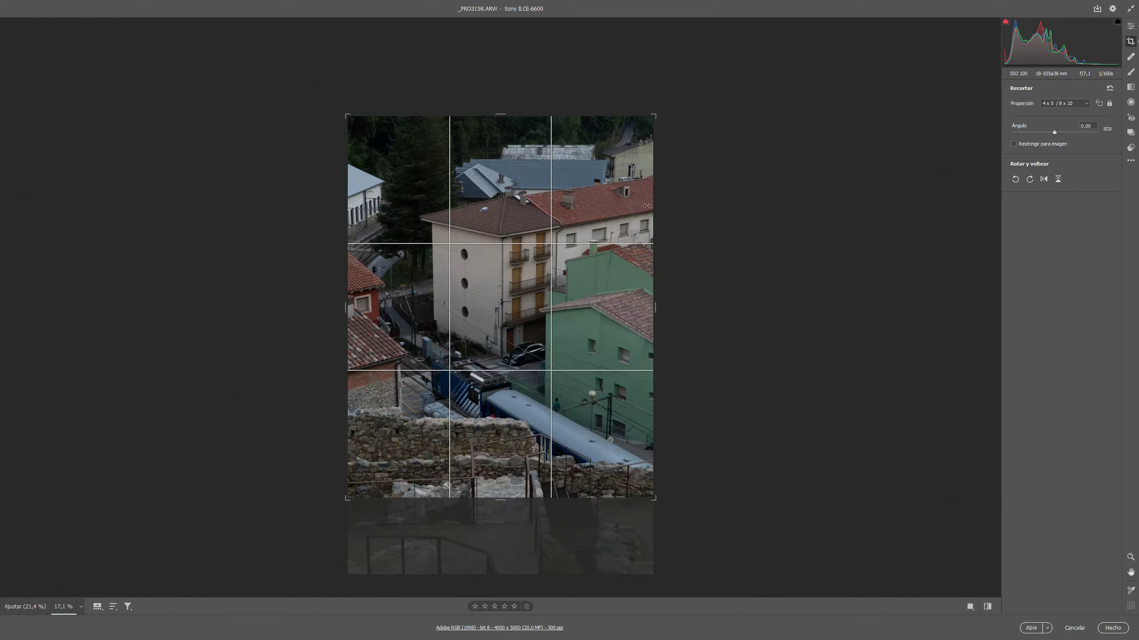
drag(609, 214, 613, 275)
drag(653, 500, 631, 470)
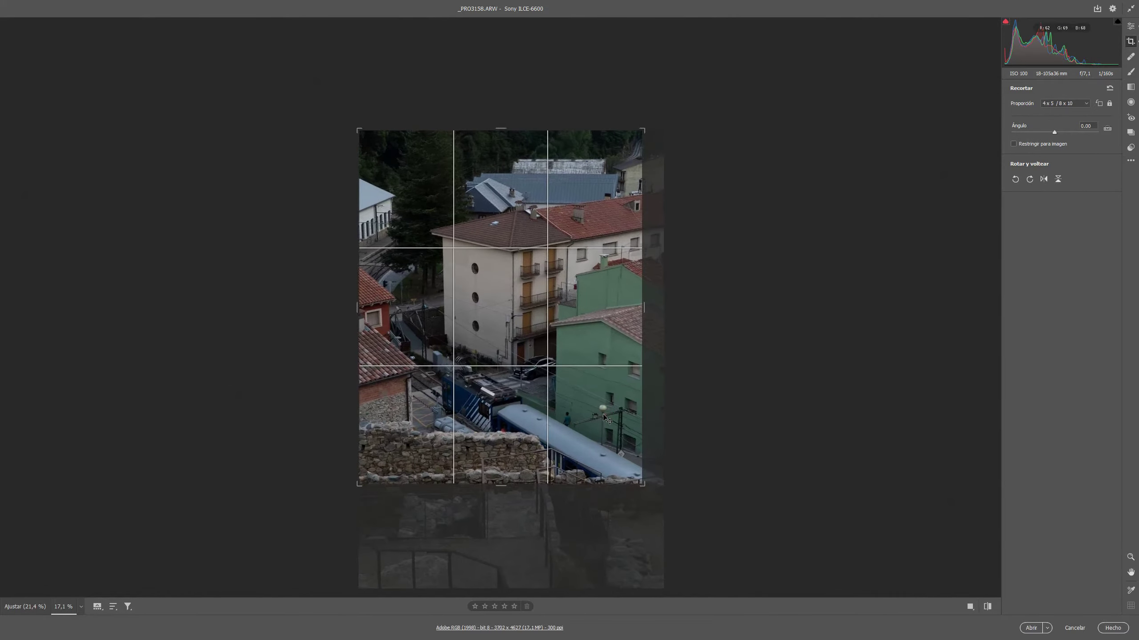
drag(605, 415, 573, 412)
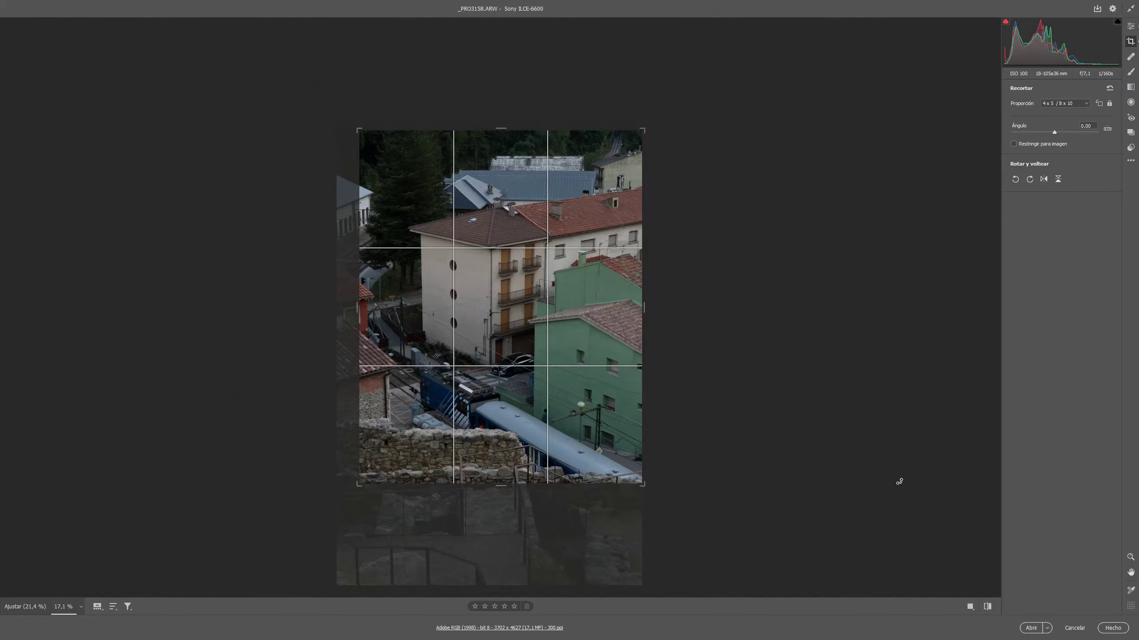
key(Return)
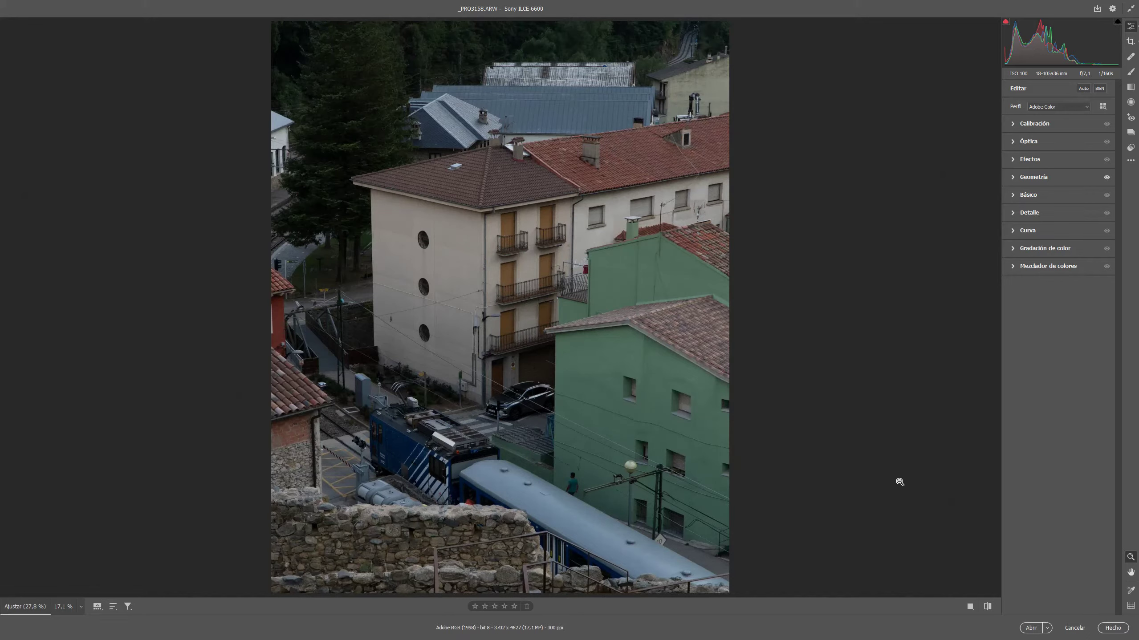
Set the camera profile to Cámara Neutro and expand the Calibración panel.
click(1053, 108)
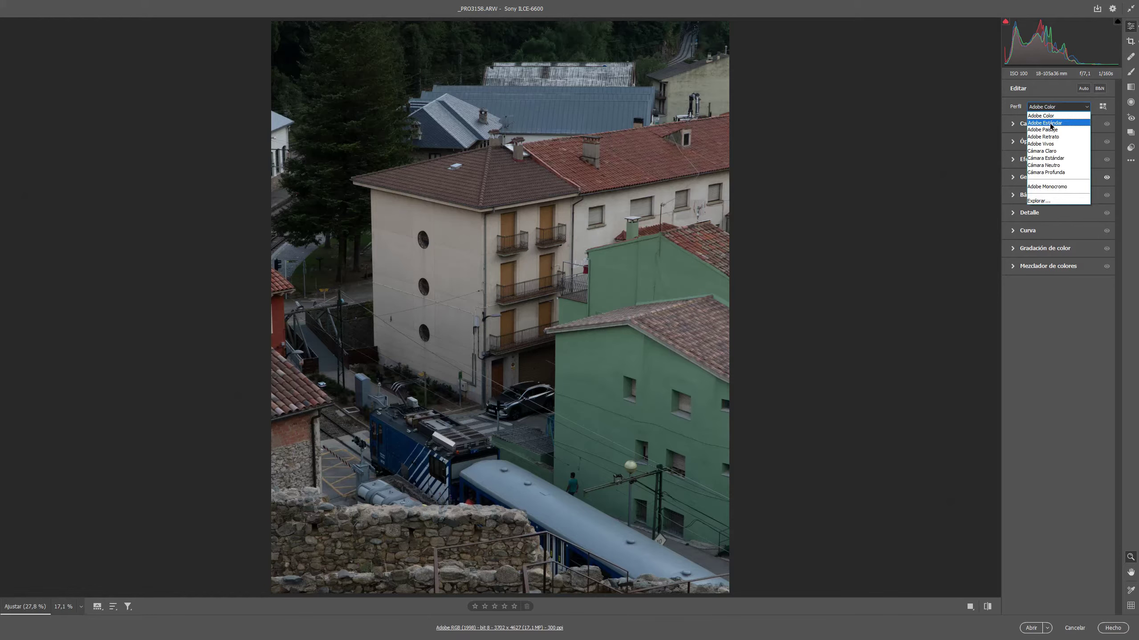
click(1049, 167)
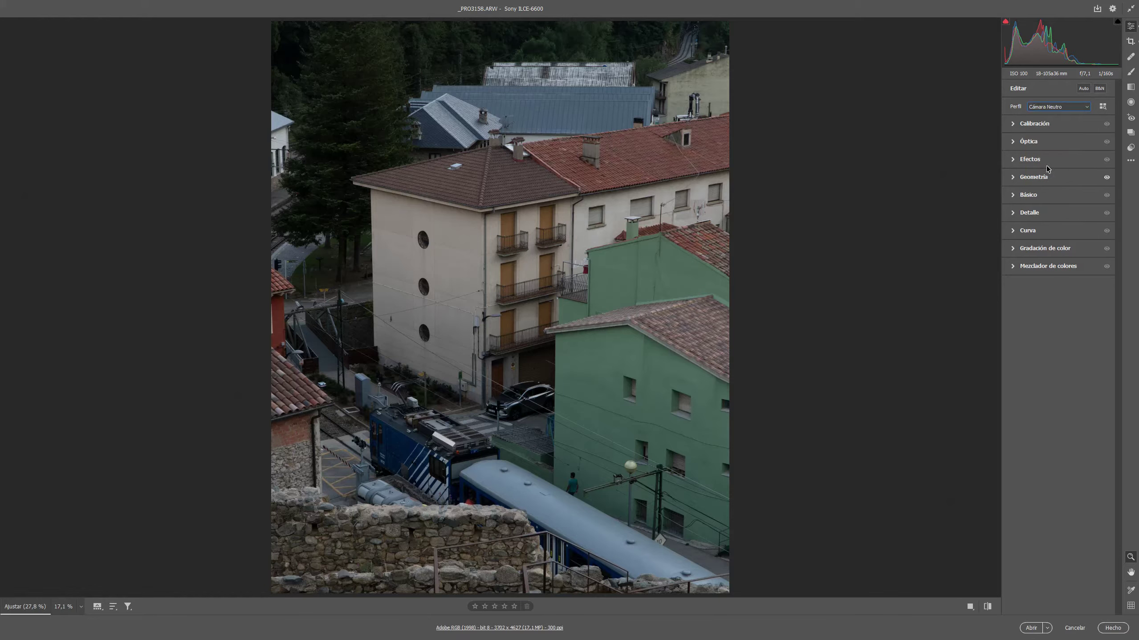
click(1042, 109)
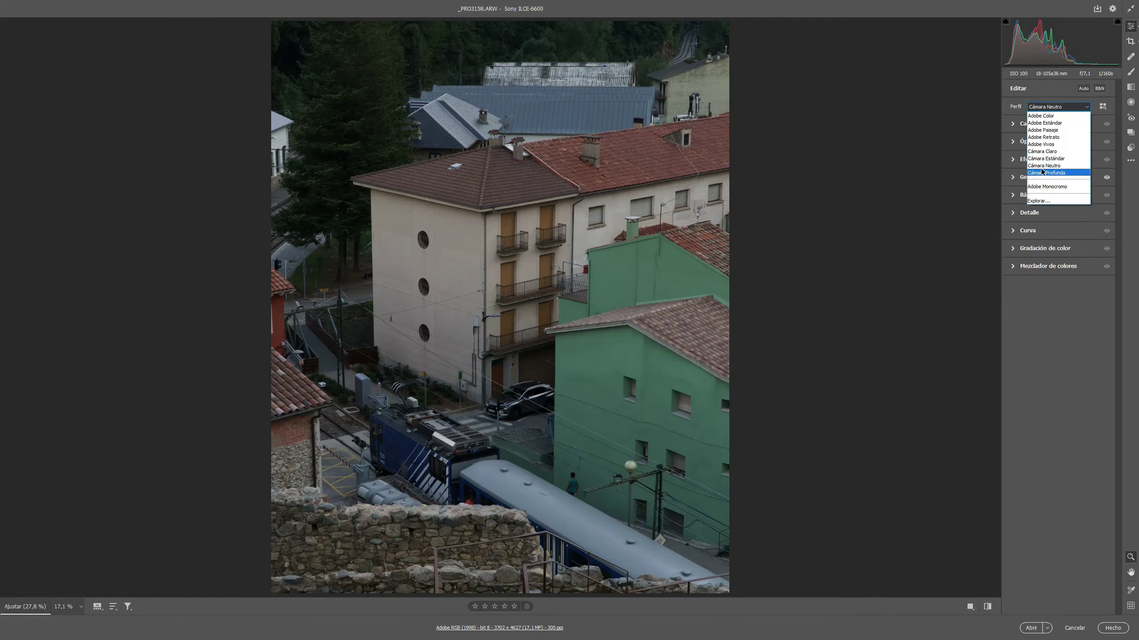
click(1042, 165)
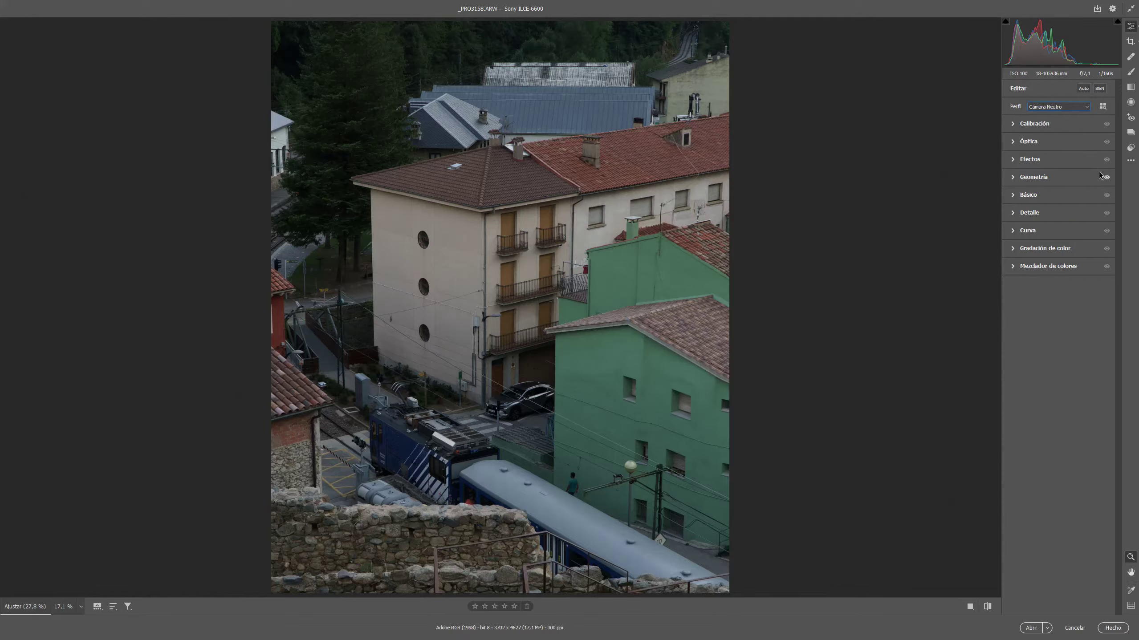
click(1016, 125)
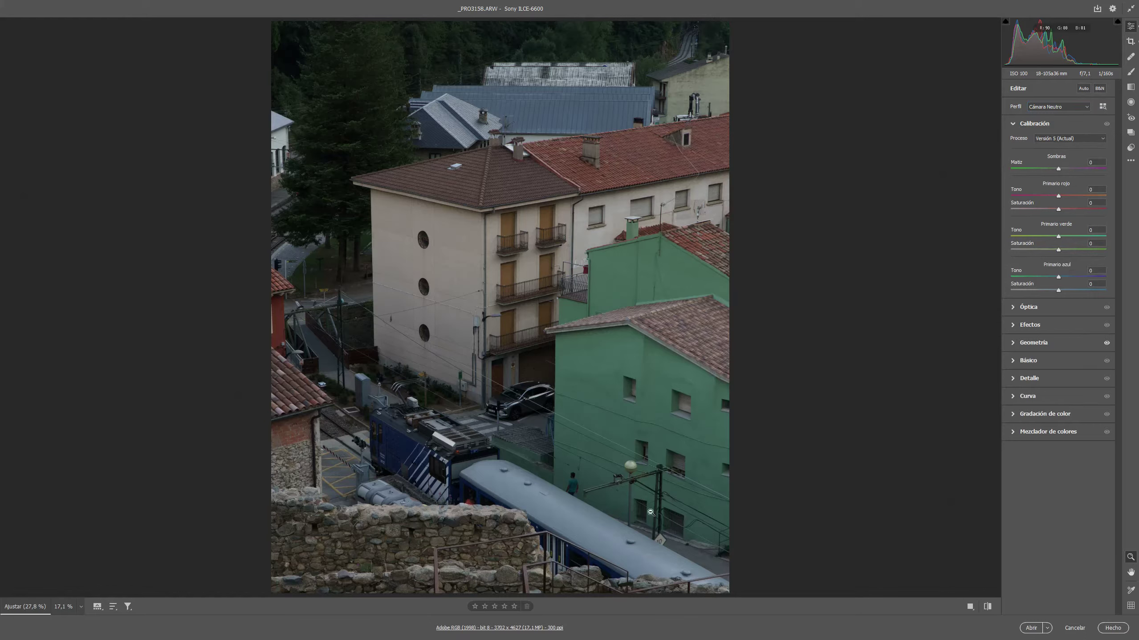
Tune the blue primary hue and saturation, then boost green and red primary saturation.
mouse_move(1058, 290)
mouse_down()
mouse_move(1074, 295)
mouse_move(1044, 296)
mouse_move(1080, 296)
mouse_move(1035, 297)
mouse_move(1075, 295)
mouse_move(1062, 298)
mouse_move(1071, 305)
mouse_up()
mouse_move(1071, 291)
mouse_down()
mouse_move(1003, 291)
mouse_move(1113, 300)
mouse_move(993, 297)
mouse_move(1073, 291)
mouse_up()
mouse_move(1059, 277)
mouse_down()
mouse_move(1072, 279)
mouse_move(1027, 278)
mouse_move(1072, 280)
mouse_move(1069, 303)
mouse_up()
drag(1067, 290, 1071, 292)
drag(1068, 276, 1069, 278)
drag(1060, 250, 1088, 252)
mouse_move(1071, 251)
mouse_down()
mouse_move(1077, 236)
mouse_move(1071, 243)
mouse_up()
mouse_move(1060, 214)
mouse_down()
mouse_move(1077, 214)
mouse_move(1053, 200)
mouse_up()
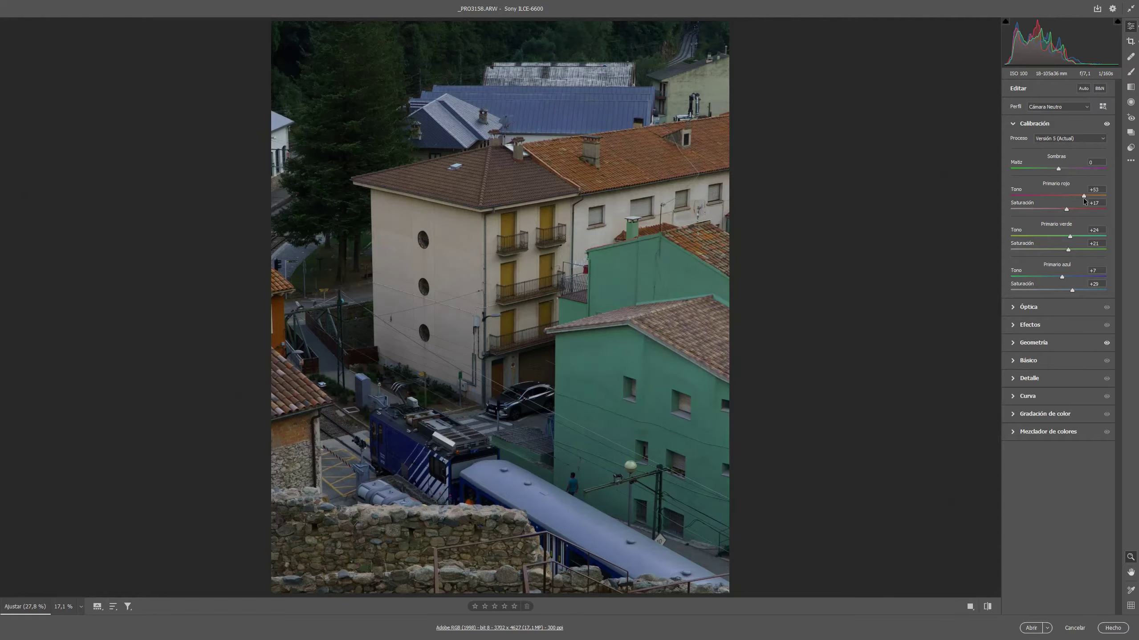
Reset red primary hue to 0, compare before/after, keeping red +17, green +24/+21, blue +7/+29.
double_click(1057, 198)
drag(1060, 201, 1059, 203)
click(991, 609)
click(991, 609)
click(991, 609)
click(992, 610)
click(1017, 126)
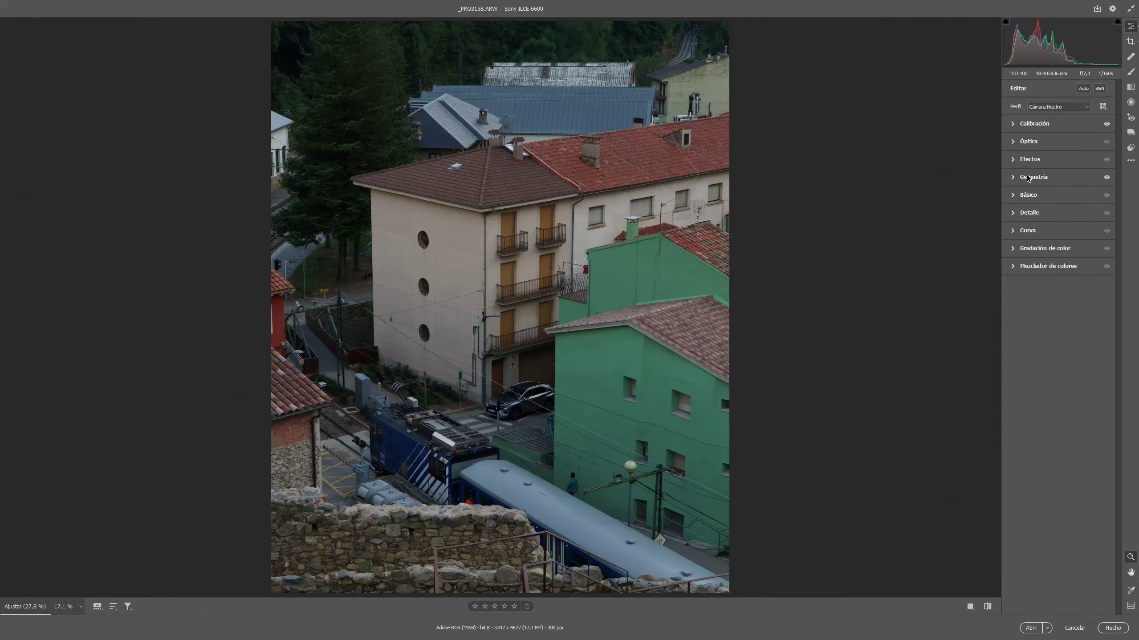
Lower the Básico white balance temperature to 5100 and toggle the panel to compare.
click(1014, 197)
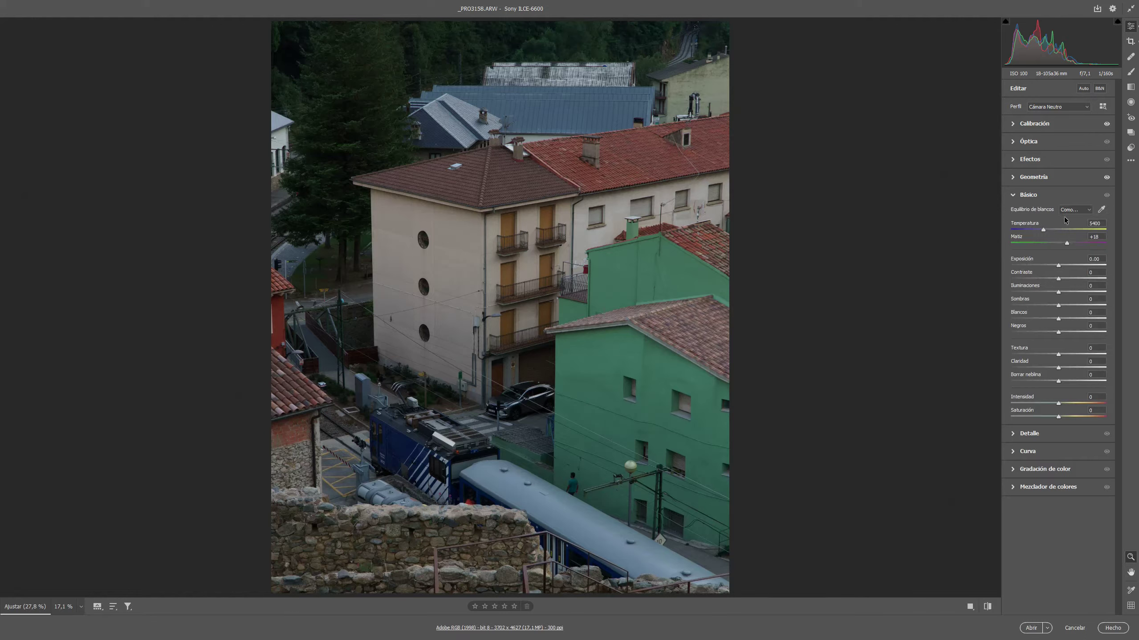
mouse_move(1044, 231)
mouse_down()
mouse_move(1054, 230)
mouse_move(1040, 232)
mouse_up()
drag(1042, 231, 1043, 230)
click(1107, 195)
click(1108, 196)
click(1107, 195)
Set Contraste to +23 and lift Sombras to +19.
mouse_move(1059, 278)
mouse_down()
mouse_move(1075, 283)
mouse_move(1061, 266)
mouse_up()
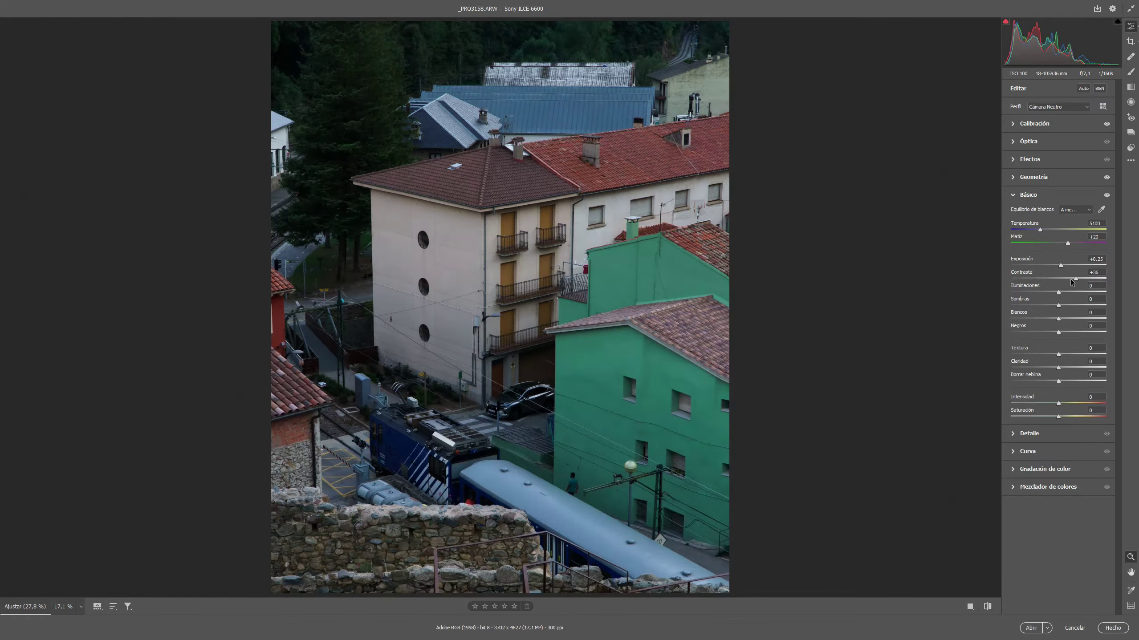
drag(1070, 279, 1069, 280)
drag(1060, 308, 1072, 311)
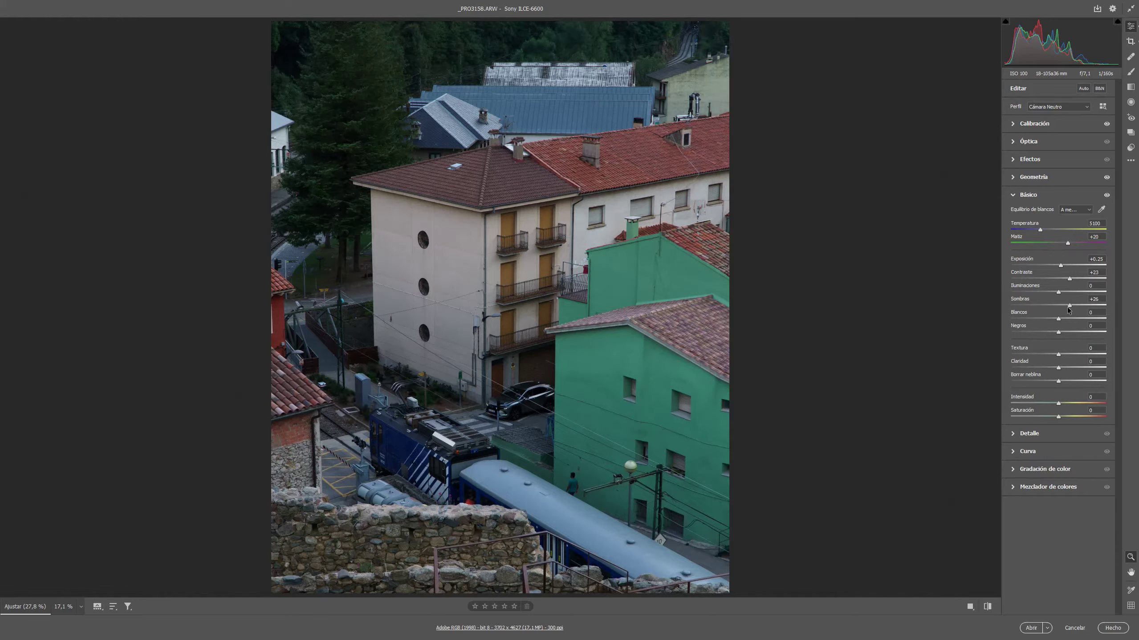
drag(1071, 311, 1066, 311)
drag(1069, 314, 1070, 319)
drag(1072, 308, 1064, 311)
Raise Blancos to +14, Negros to +27 and Textura to +9.
drag(1060, 318, 1068, 322)
drag(1063, 335, 1070, 336)
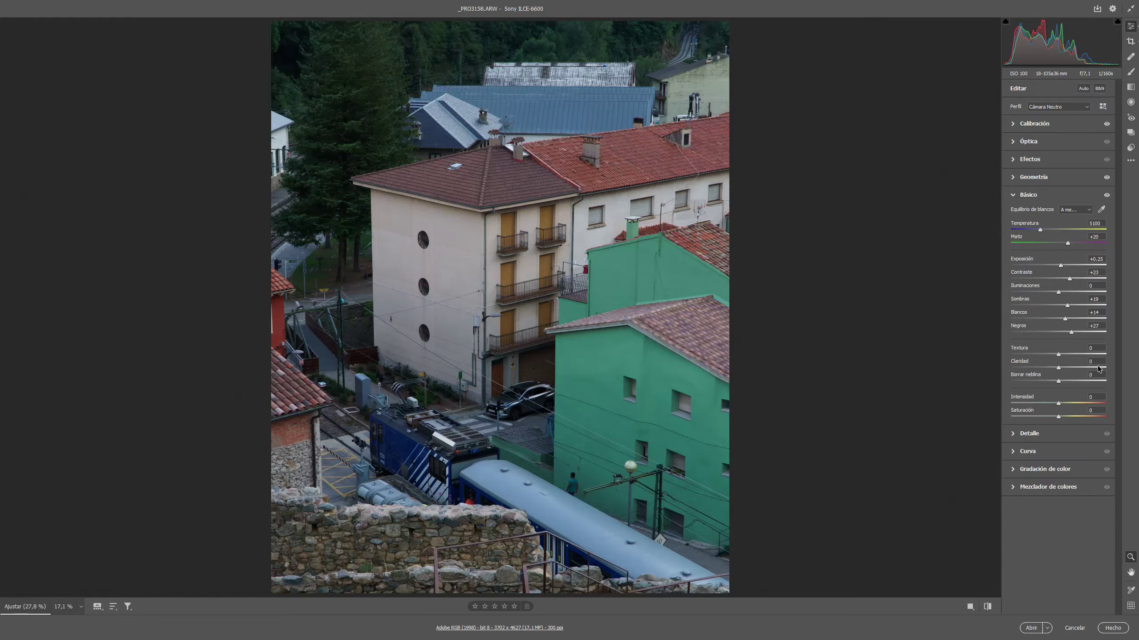
drag(1059, 355, 1048, 355)
mouse_move(1059, 355)
mouse_down()
mouse_move(1075, 355)
mouse_move(1065, 358)
mouse_up()
Try Claridad values from -16 to +43, settling on +14, with Textura +13 and Borrar neblina +11.
click(1064, 358)
drag(1059, 370, 1070, 373)
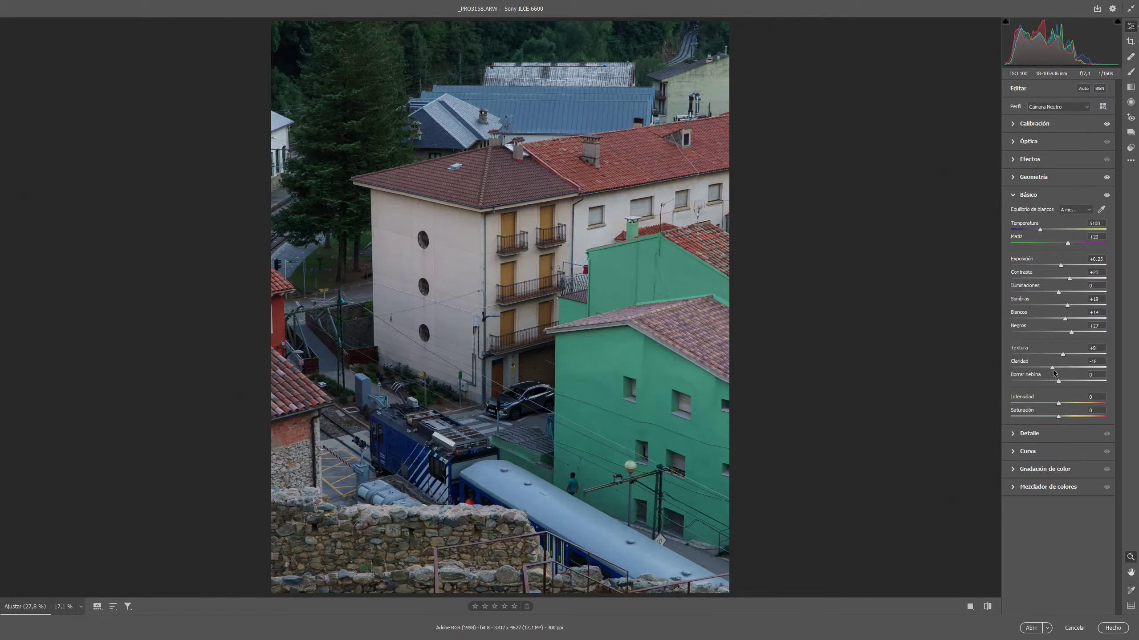
drag(1070, 373, 1038, 371)
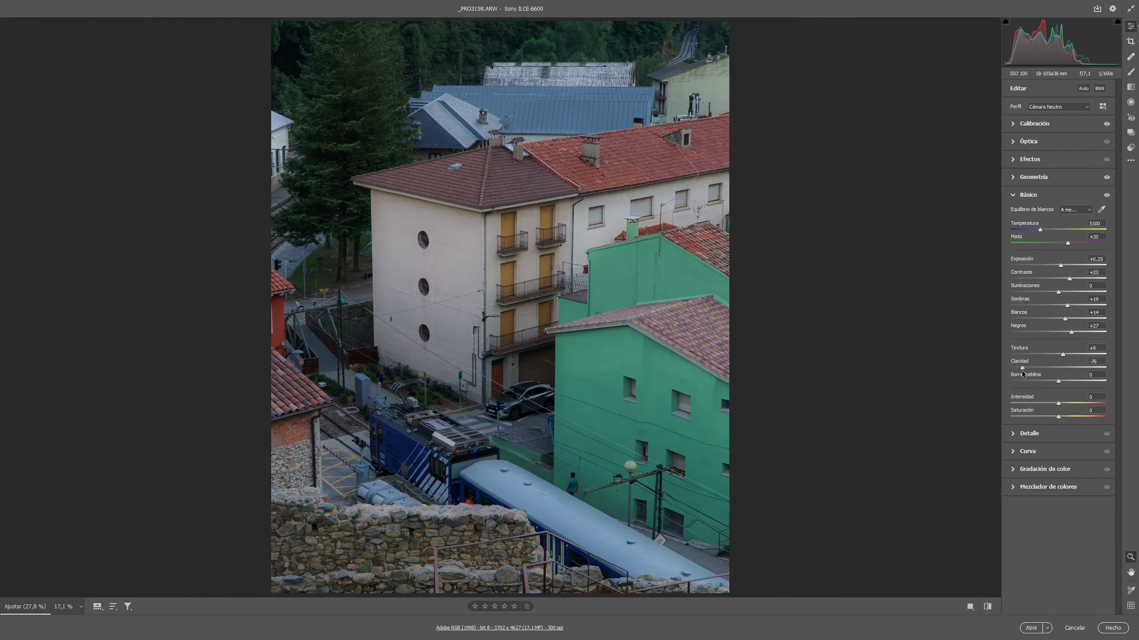
click(1052, 371)
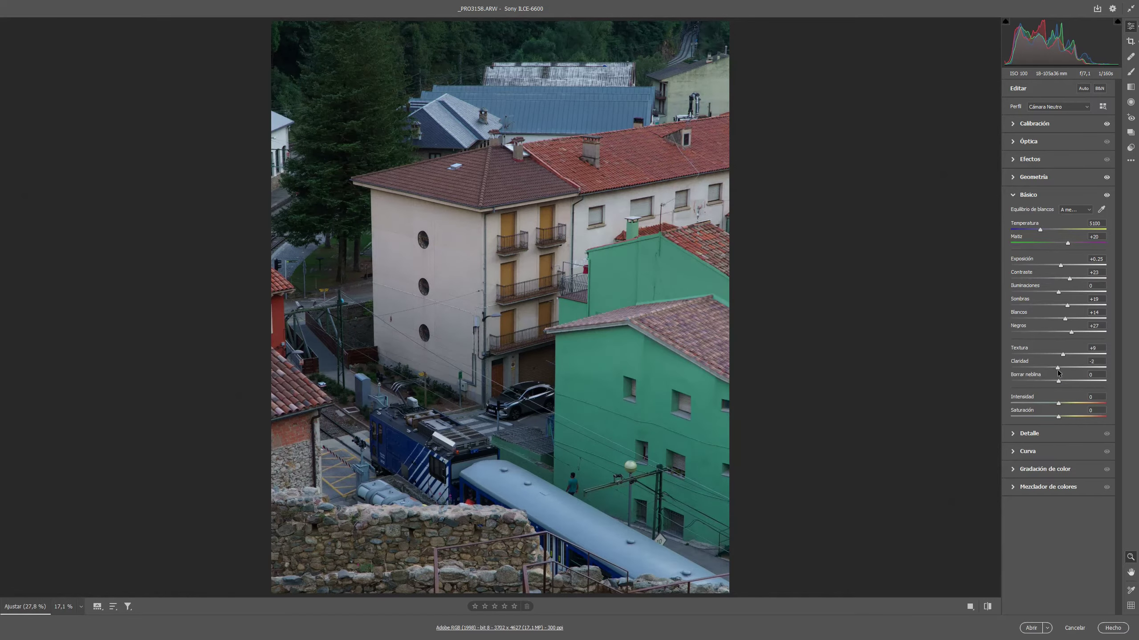
click(1079, 371)
click(1037, 372)
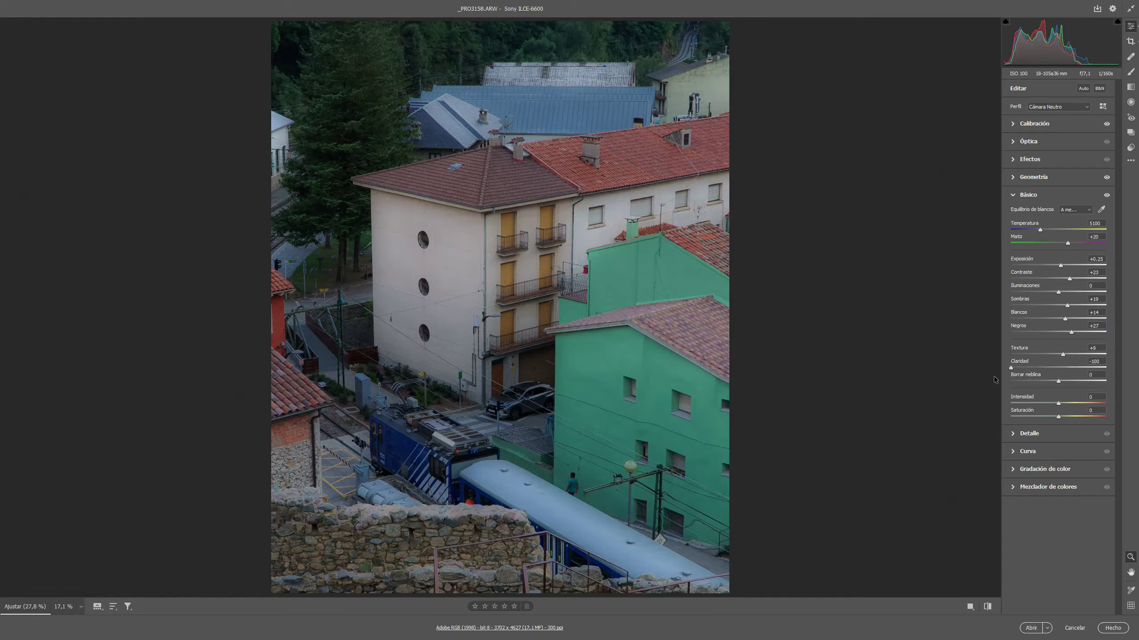
click(1067, 374)
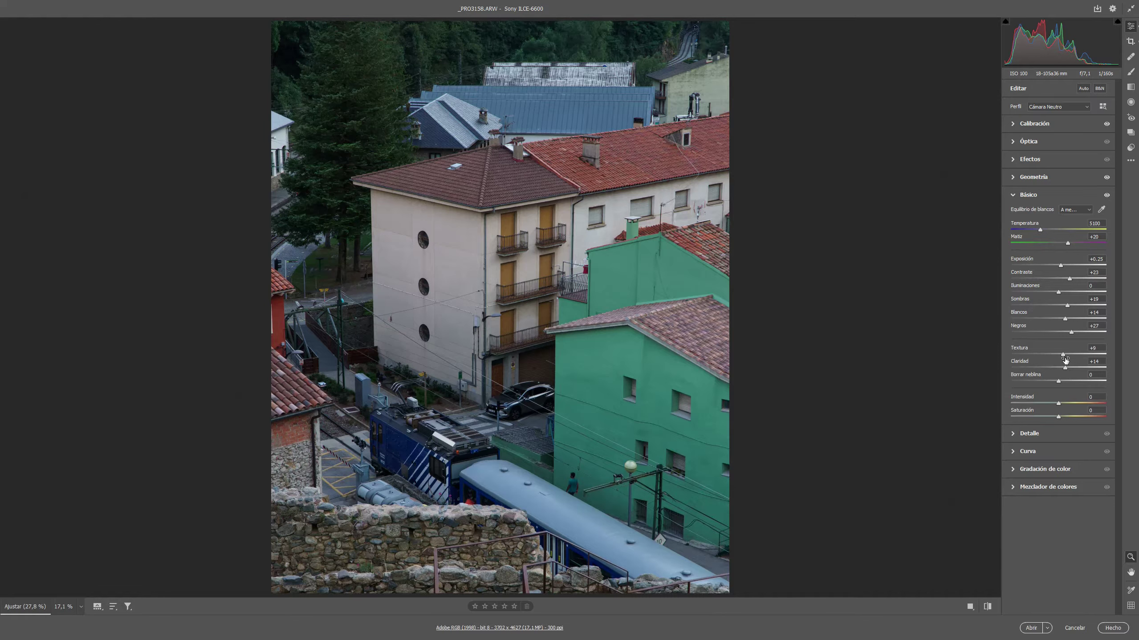
click(1067, 355)
mouse_move(1059, 382)
mouse_down()
mouse_move(1024, 384)
mouse_move(1066, 386)
mouse_up()
Toggle the Básico adjustments on and off repeatedly to compare before and after.
click(1107, 196)
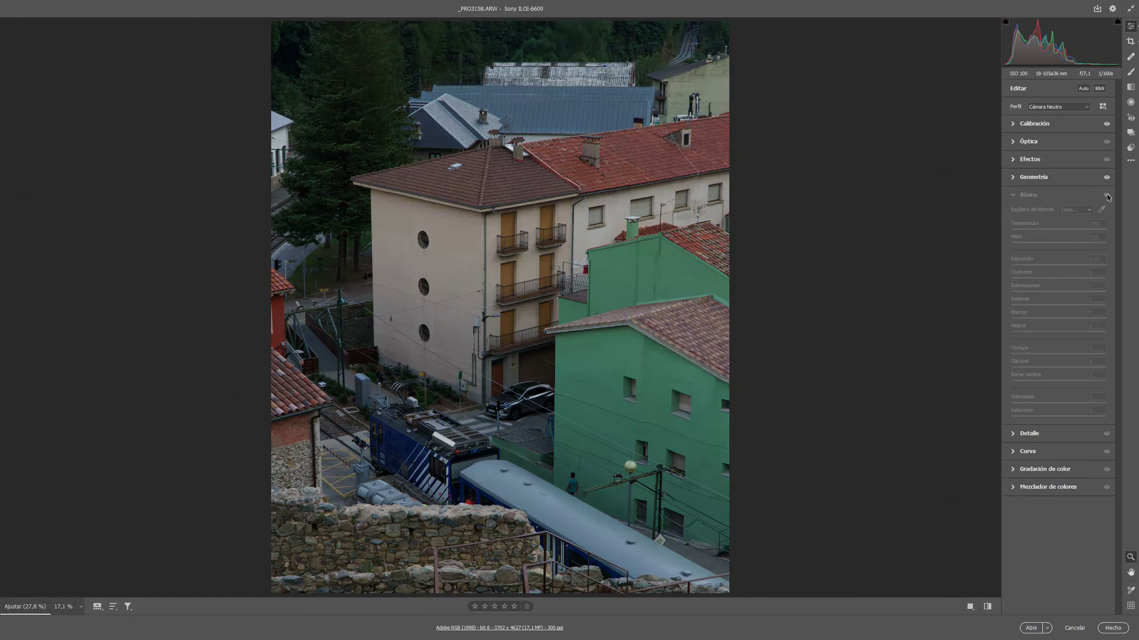
click(1107, 196)
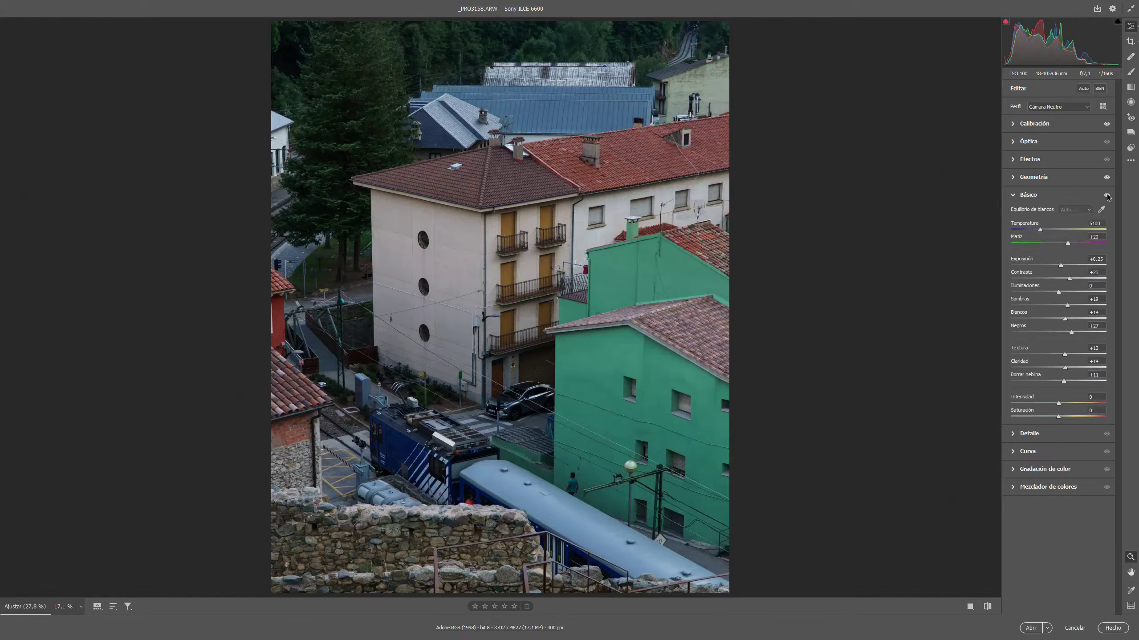
click(1107, 196)
click(1107, 196)
click(1107, 196)
click(1107, 196)
click(1107, 196)
click(1107, 196)
click(1106, 196)
Set Intensidad to +12 and Saturación to -1, then collapse Básico.
drag(1060, 403, 1068, 403)
drag(1059, 418, 1055, 424)
click(1015, 196)
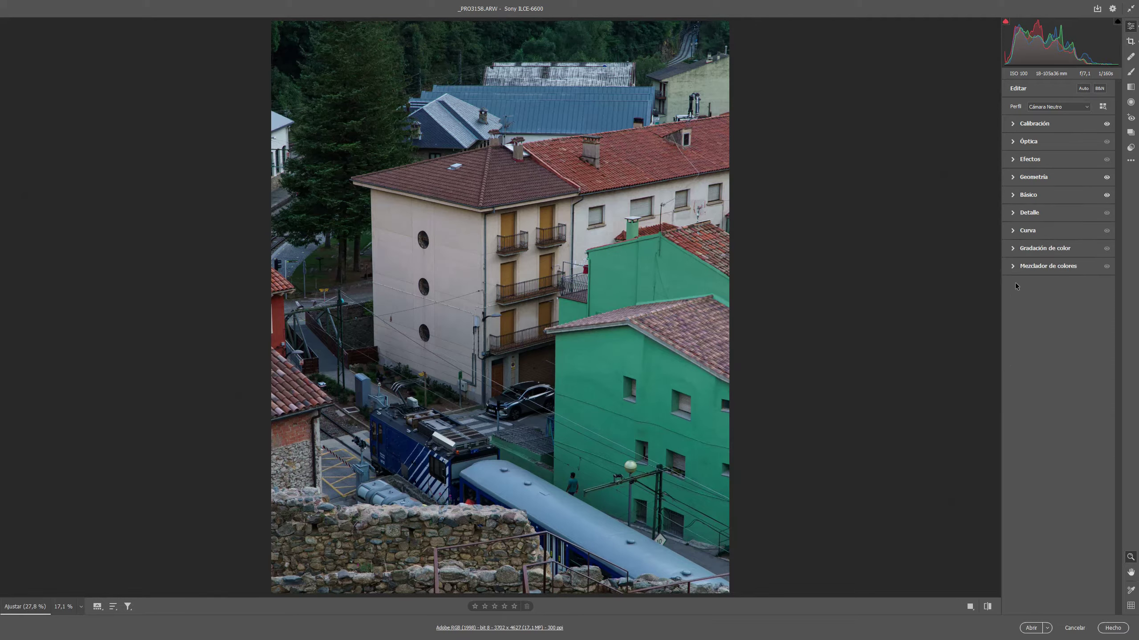
Set Detalle sharpening to Enfoque 80, Radio 0.5, Detalle 100 and Máscara 57, then compare.
click(1015, 213)
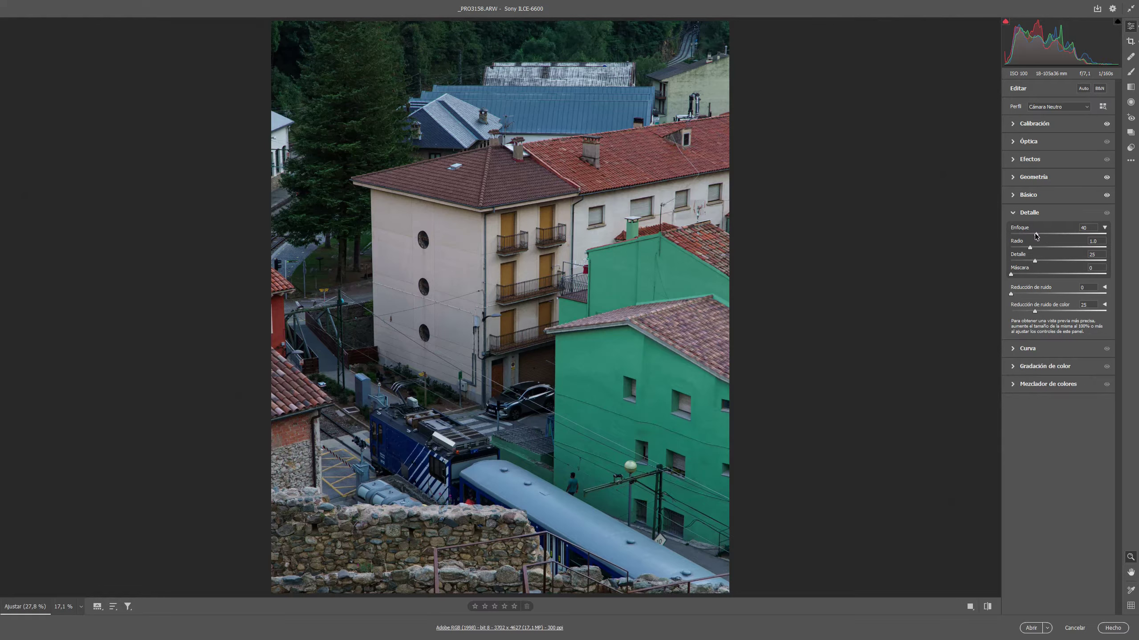
drag(1039, 237, 1064, 236)
click(1012, 248)
drag(1035, 261, 1106, 261)
key(alt)
drag(1012, 274, 1068, 276)
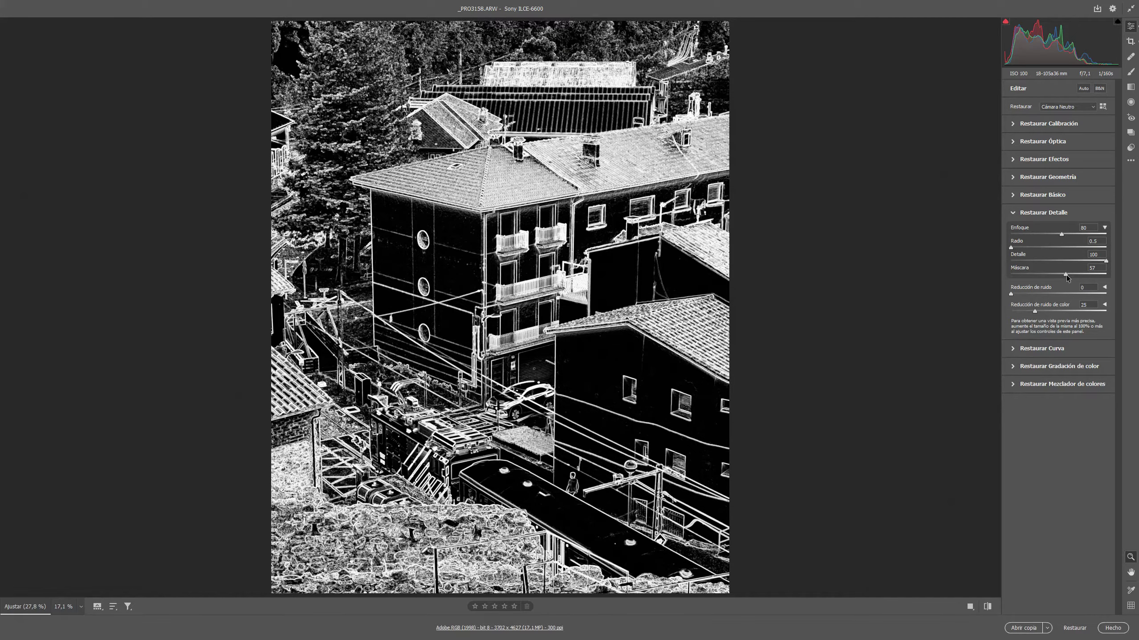
drag(1068, 277, 1067, 276)
click(1107, 214)
Compare the roof at 100% with sharpening off and on, then fit the view and collapse Detalle.
click(1107, 214)
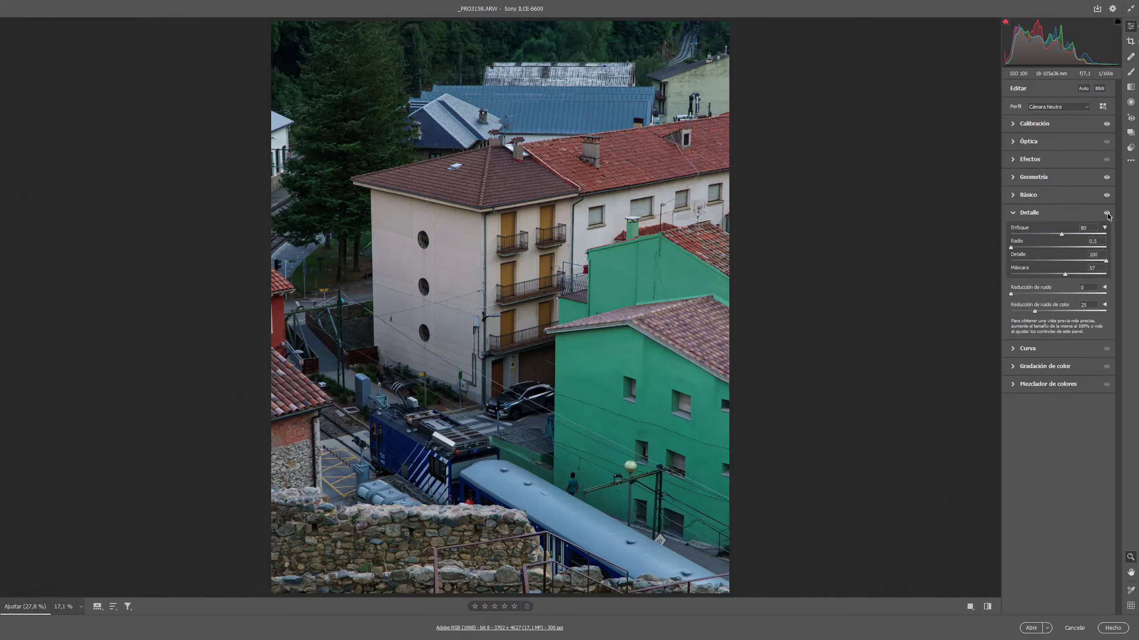
click(1107, 214)
click(81, 607)
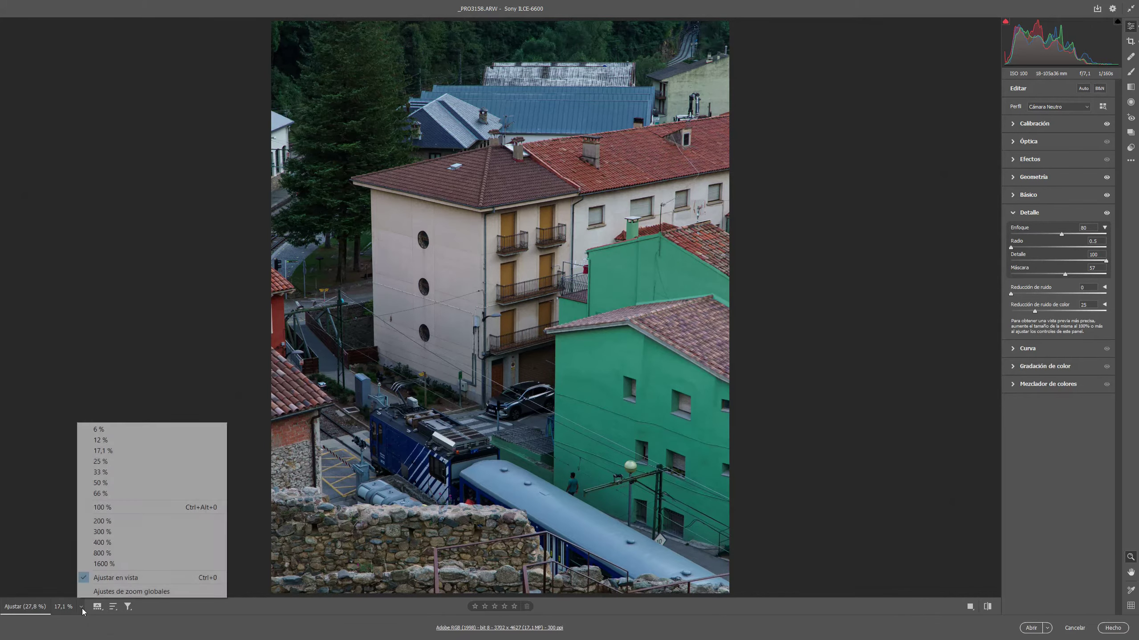
click(102, 507)
click(1108, 213)
click(1107, 213)
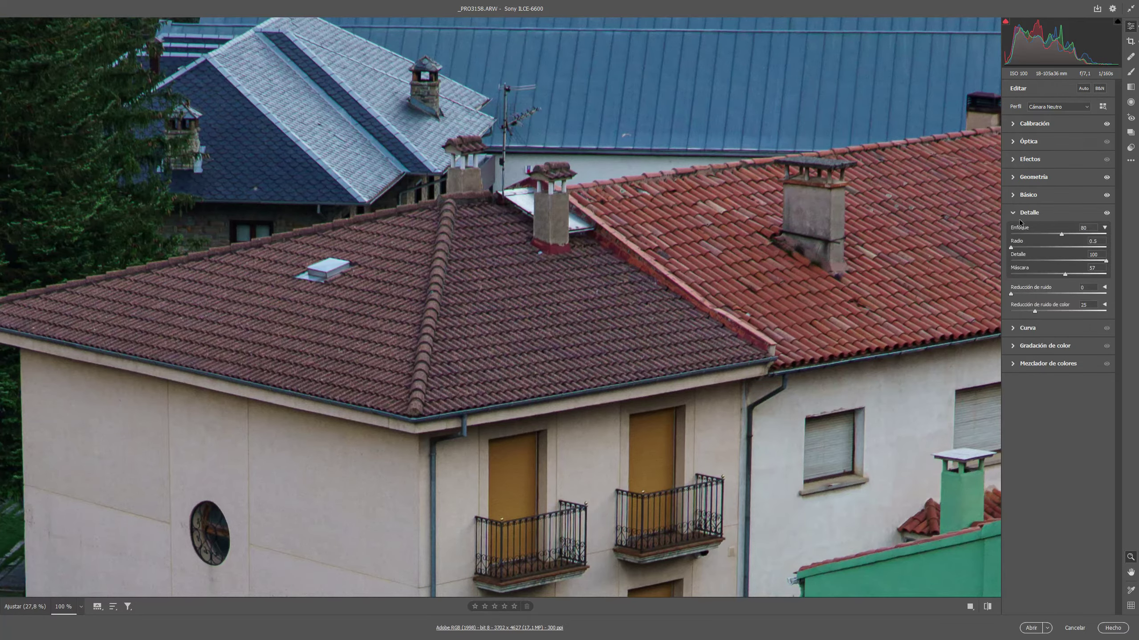
key(ctrl+0)
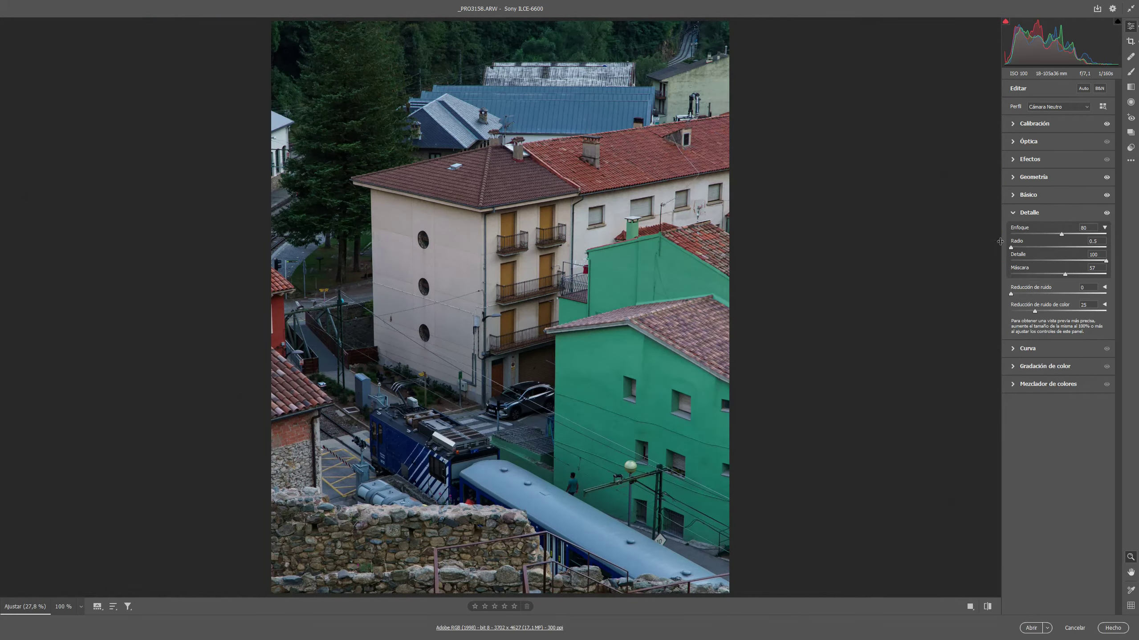
click(1016, 214)
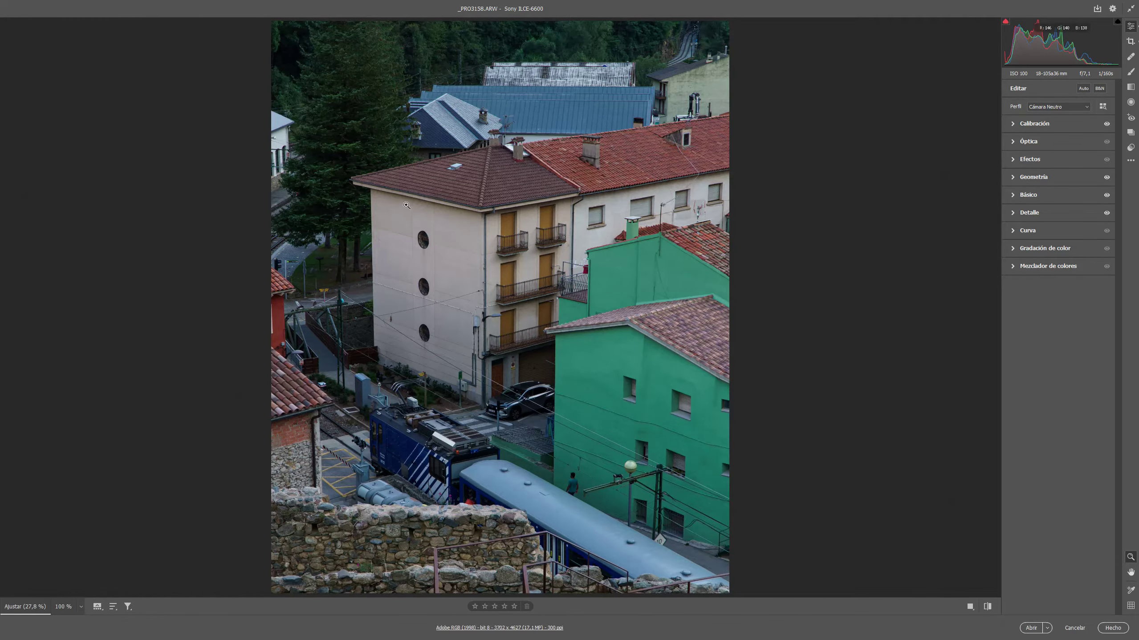
Enable Remove Chromatic Aberration in Óptica after comparing the roofs at 100%, then collapse Óptica.
click(399, 193)
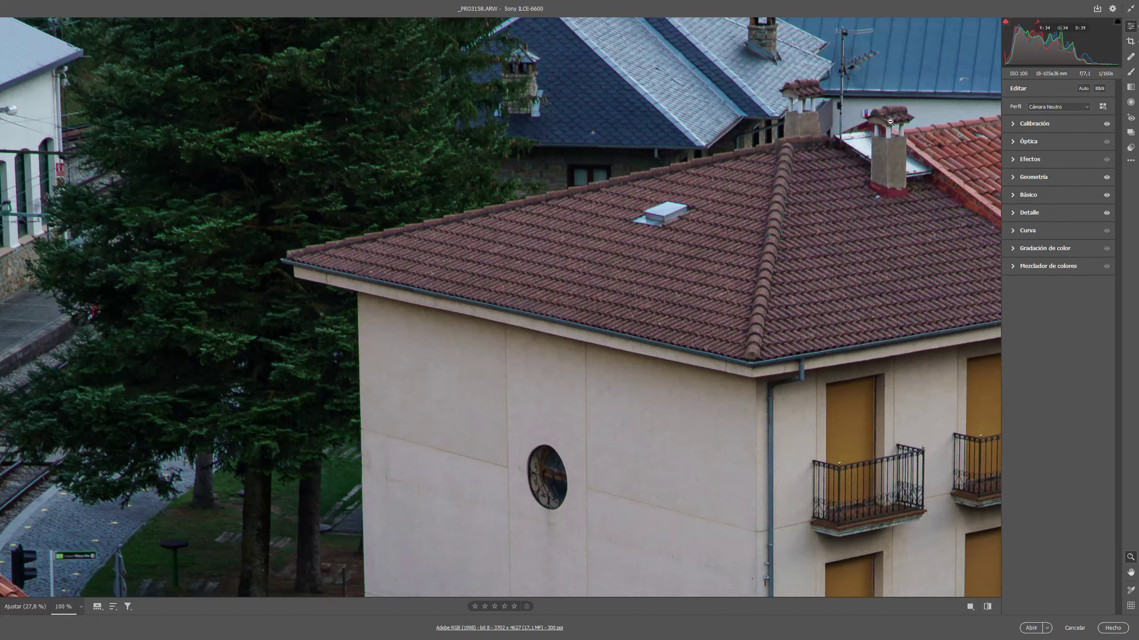
click(1015, 144)
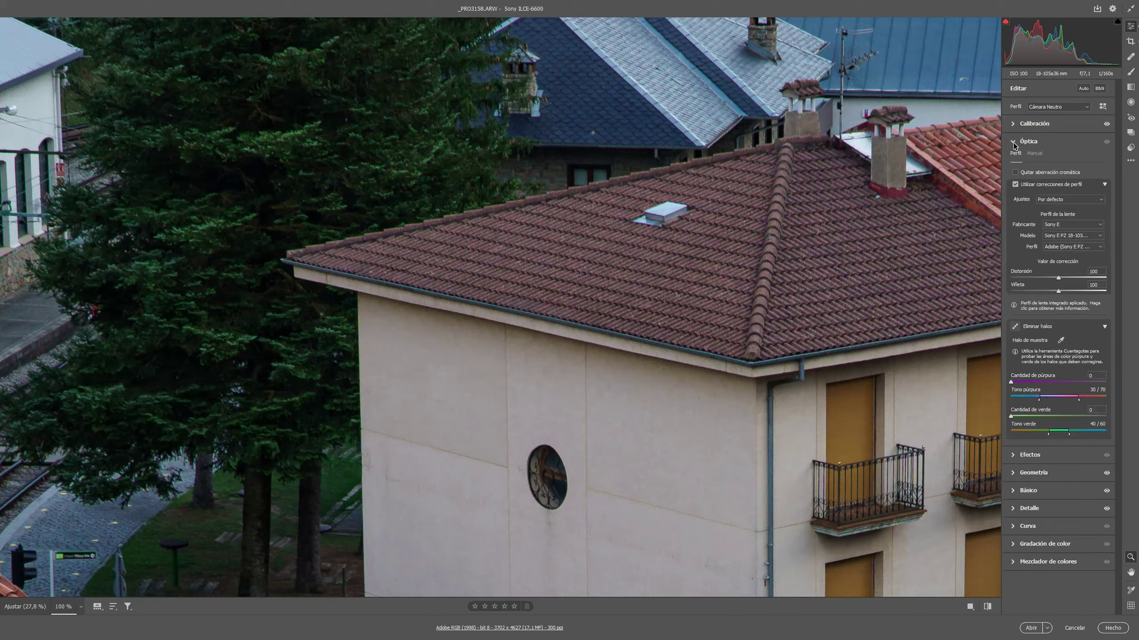
click(1016, 173)
click(1016, 173)
drag(773, 102, 905, 196)
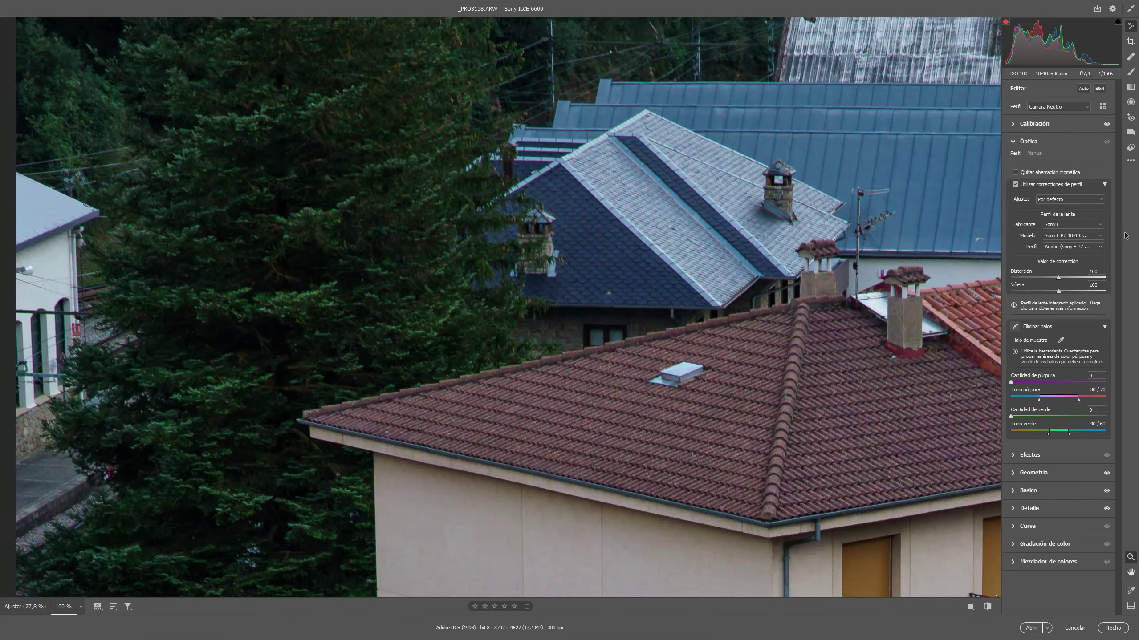
click(1016, 172)
click(1015, 143)
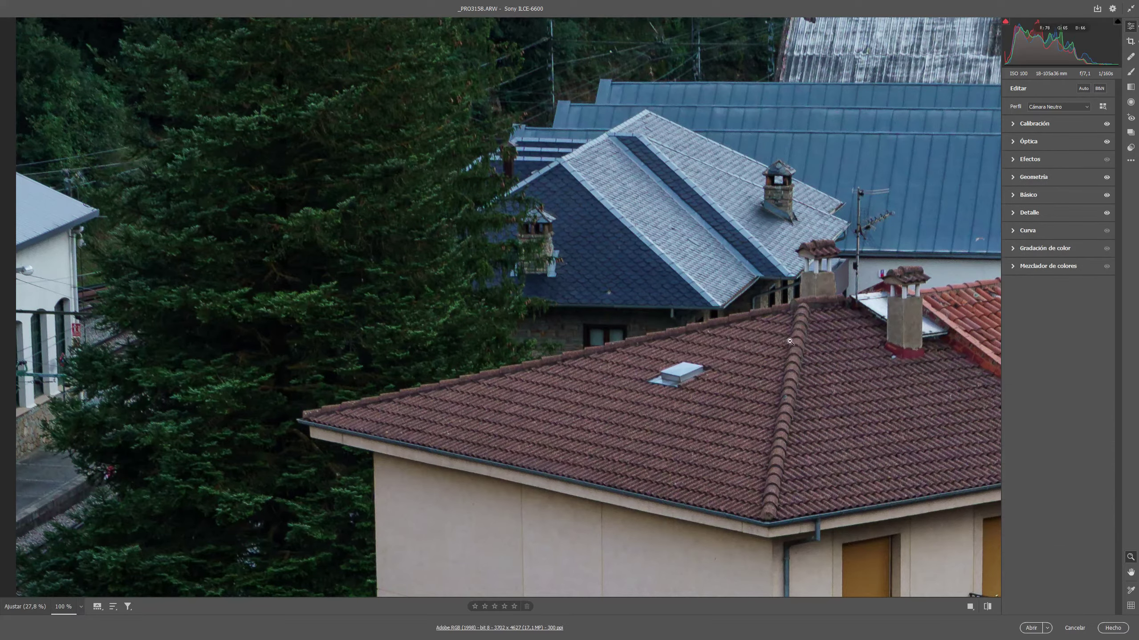
click(785, 389)
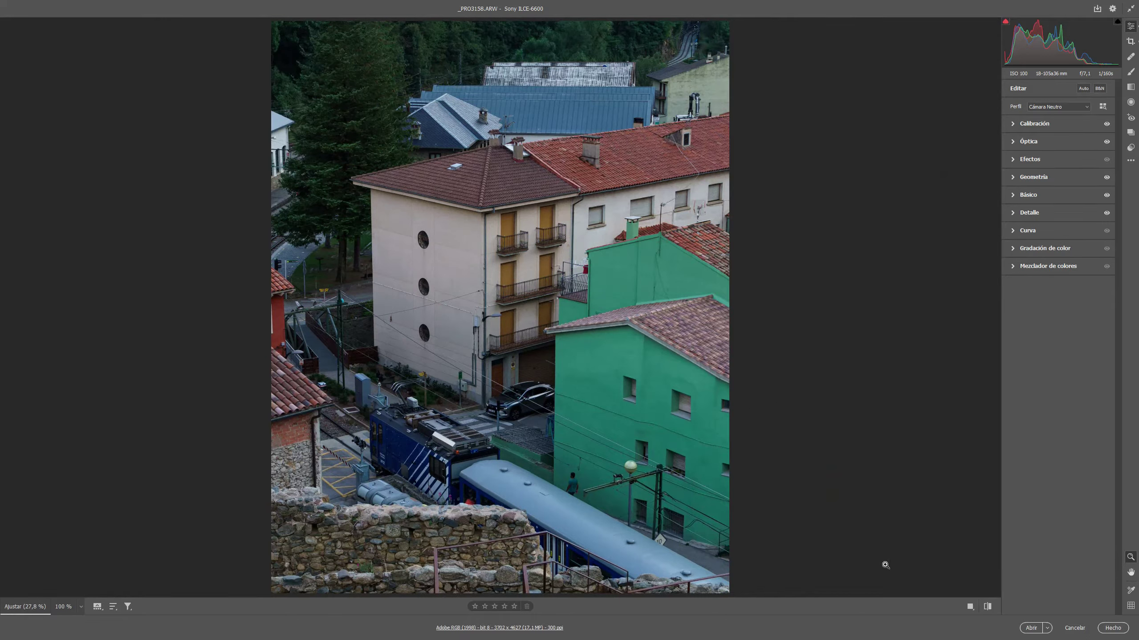
Open the developed photo in Photoshop and duplicate the background as a Fondo copia layer.
click(1031, 628)
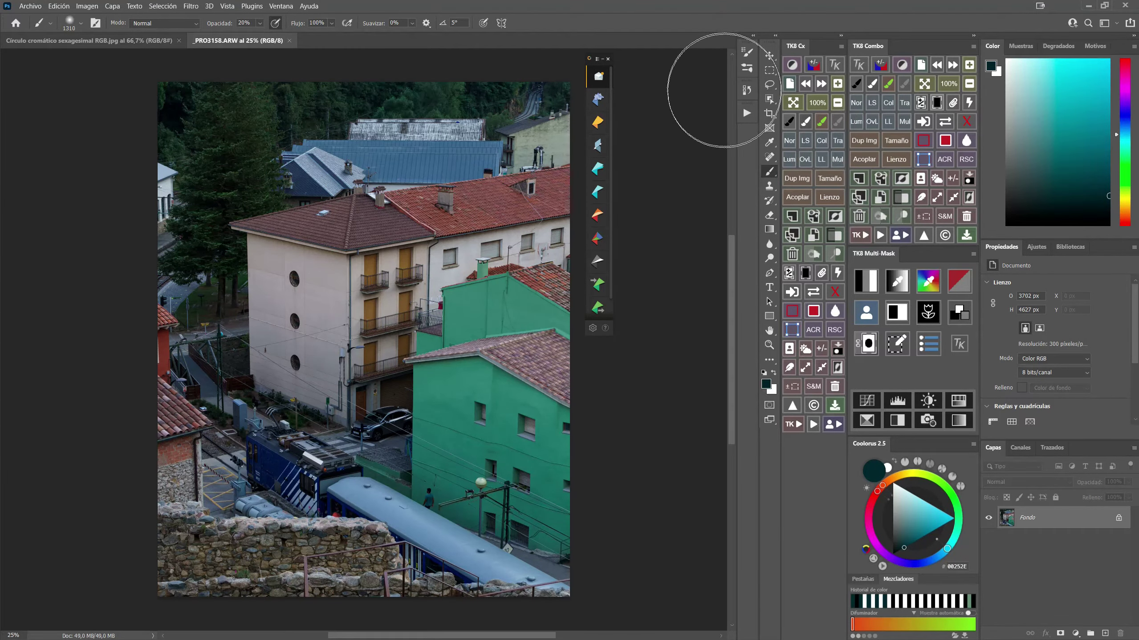
click(860, 201)
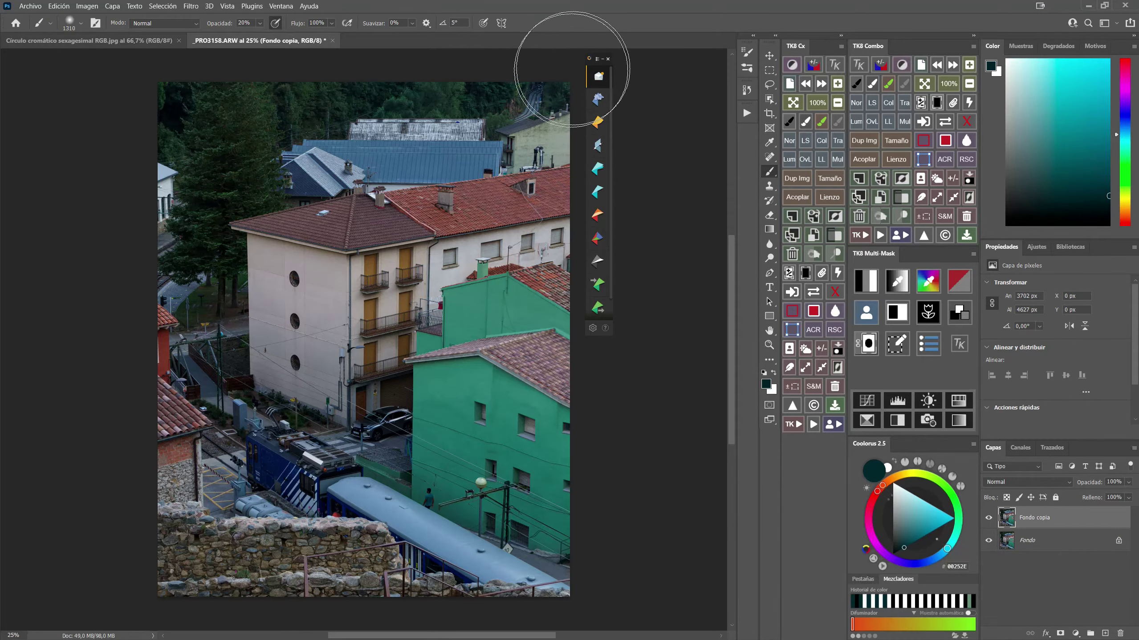
drag(594, 59, 674, 77)
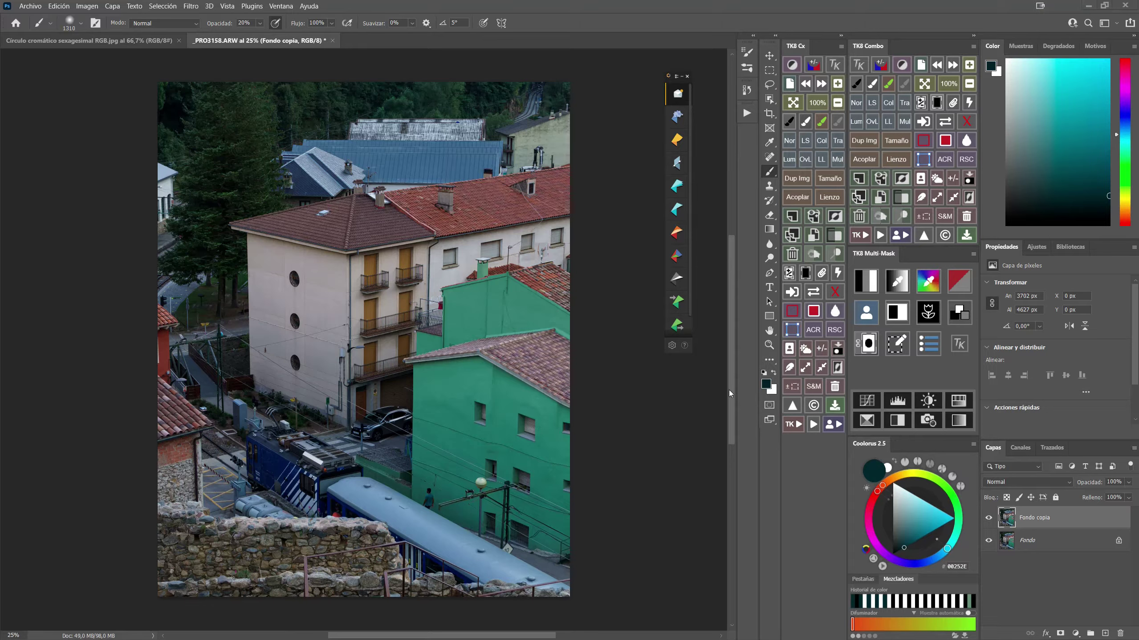
Eyedropper the green building wall repeatedly until the foreground colour becomes 4d7c71.
click(765, 384)
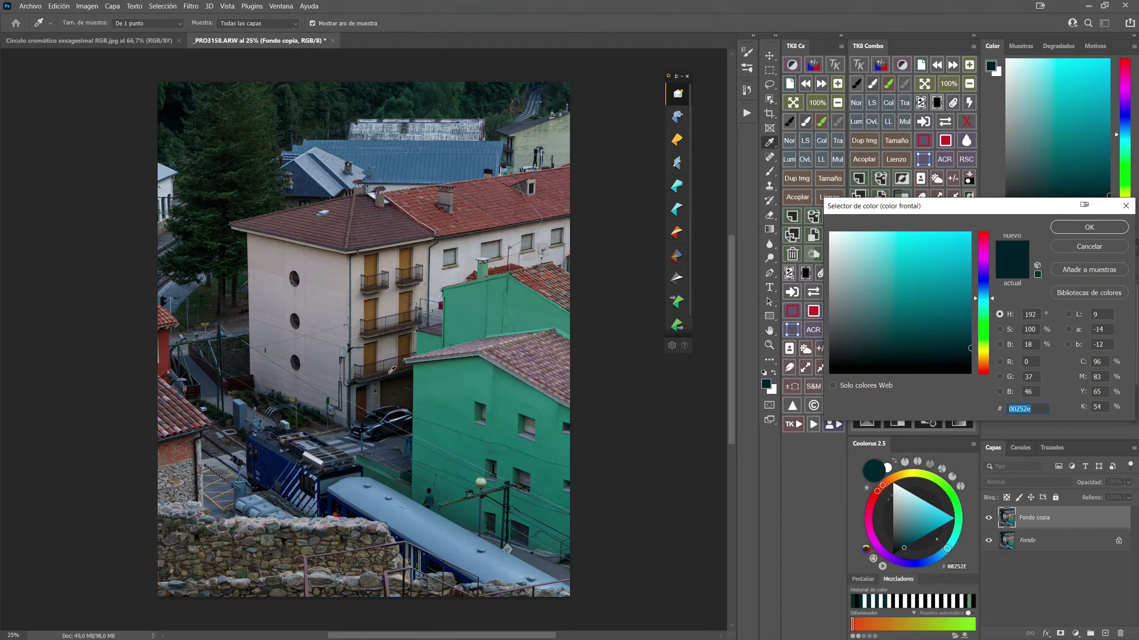
key(alt)
click(461, 386)
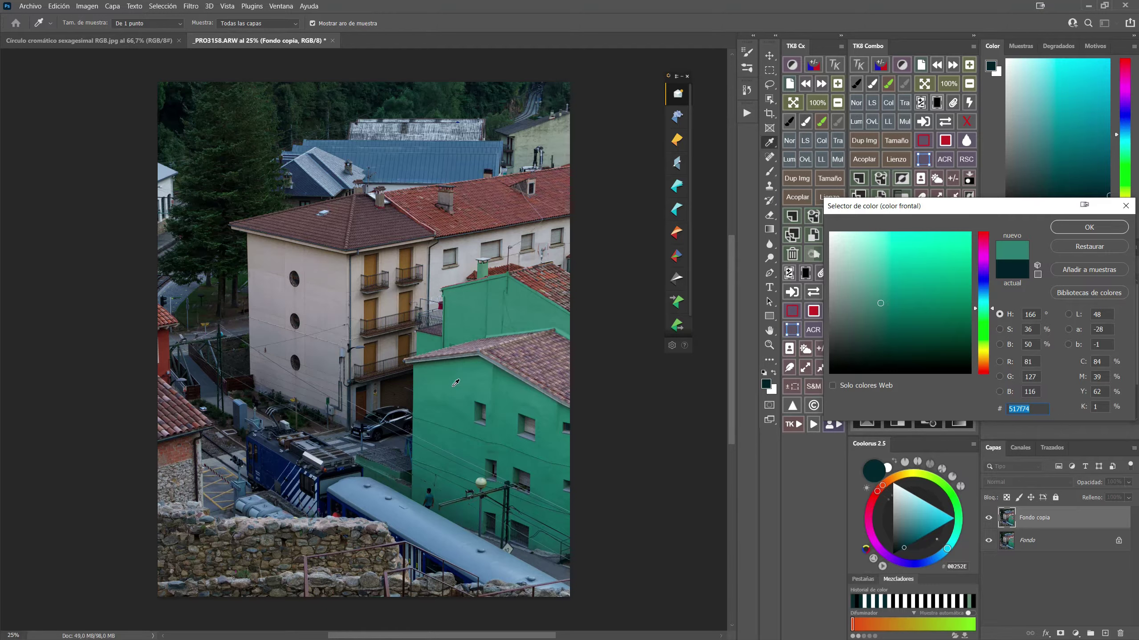
key(alt)
drag(487, 308, 509, 305)
click(539, 310)
click(505, 401)
click(505, 401)
click(451, 438)
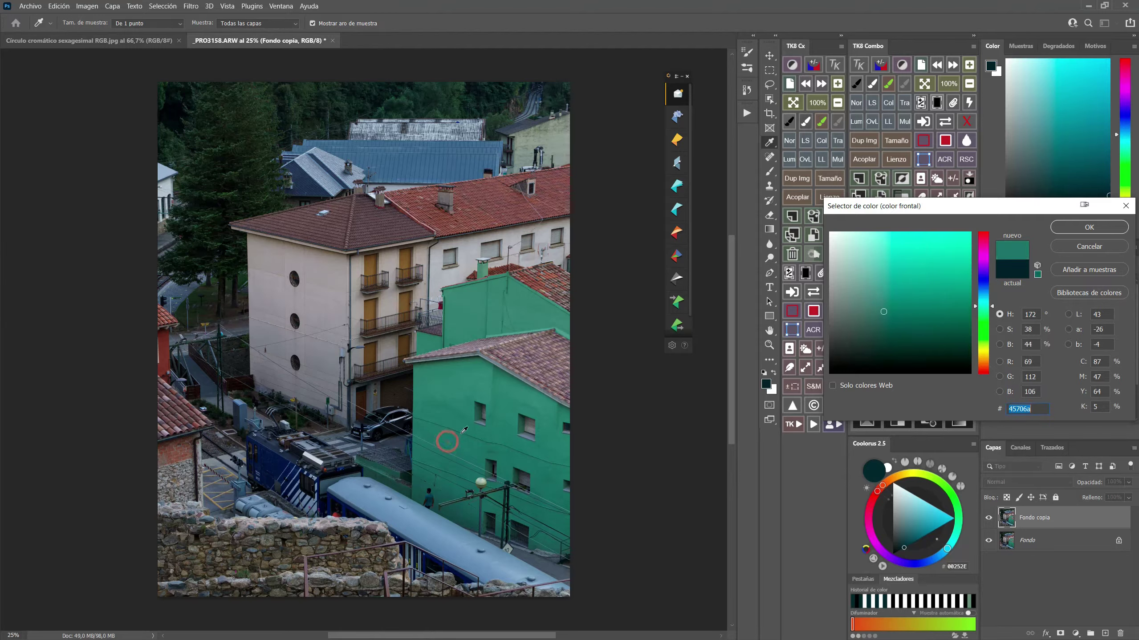
click(446, 384)
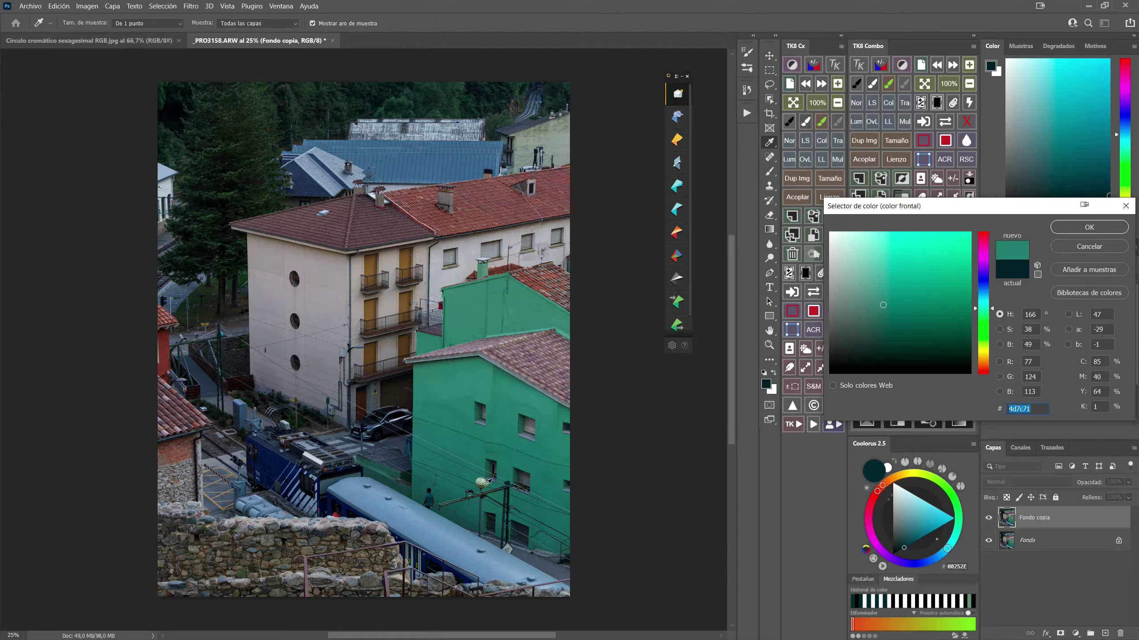
click(67, 42)
click(1099, 250)
Check the colour-wheel reference image, resize the brush to 127, and return to the town photo.
key(b)
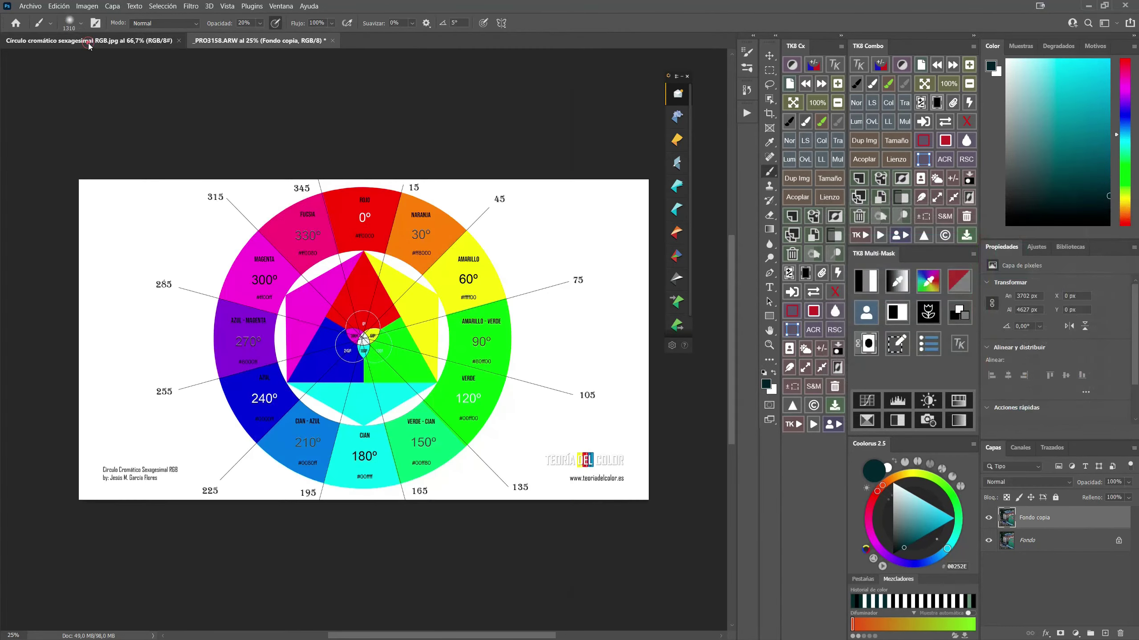
click(89, 41)
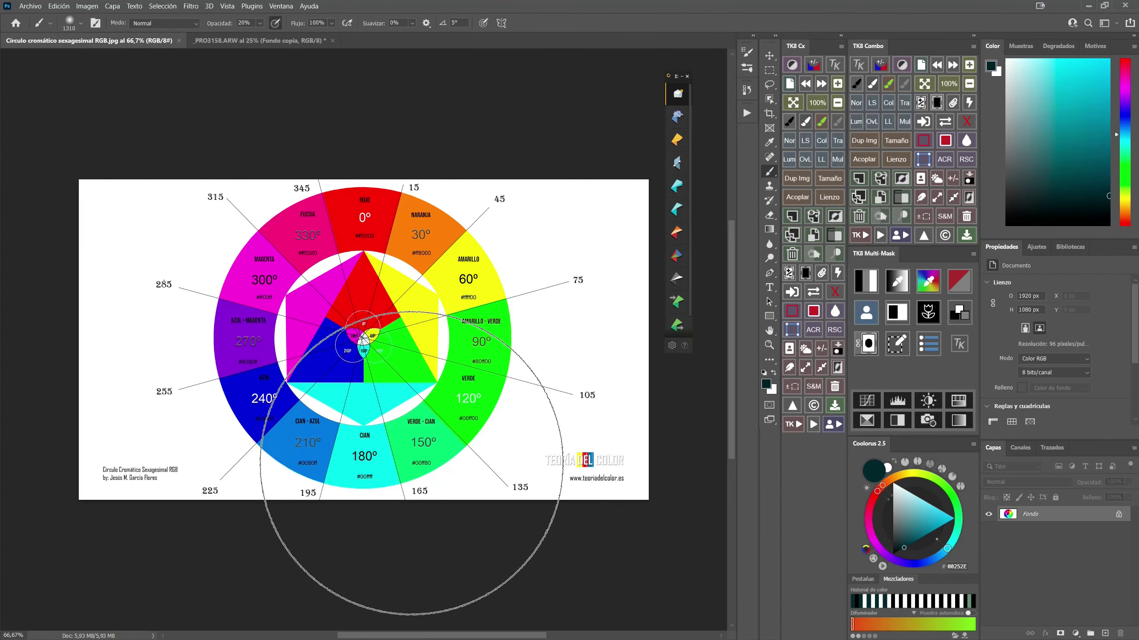
drag(432, 458, 359, 458)
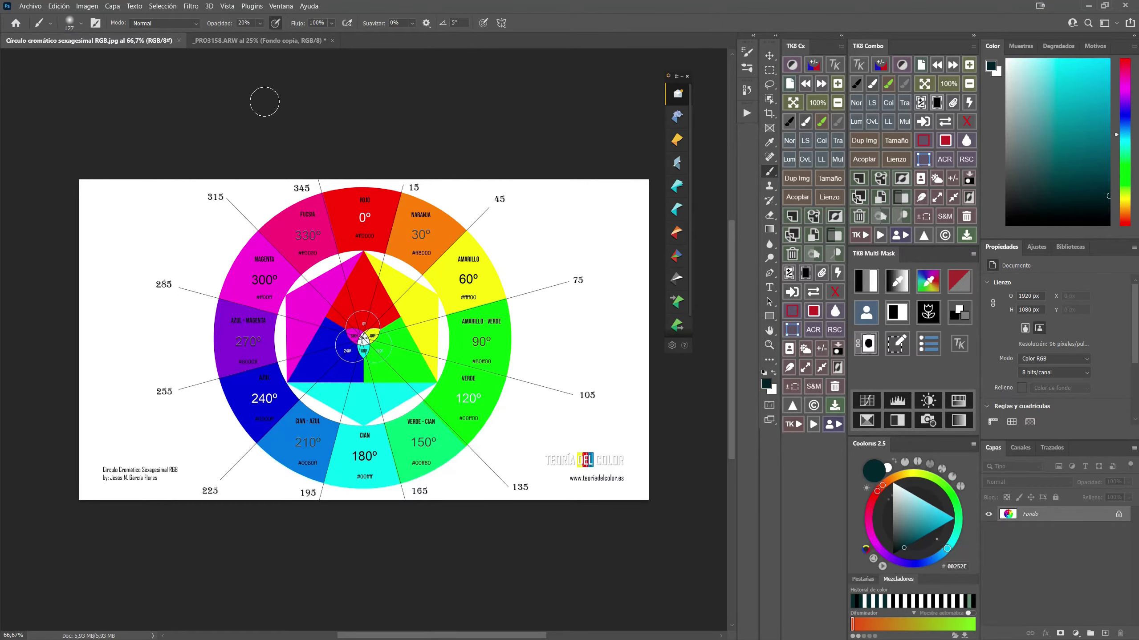
click(227, 40)
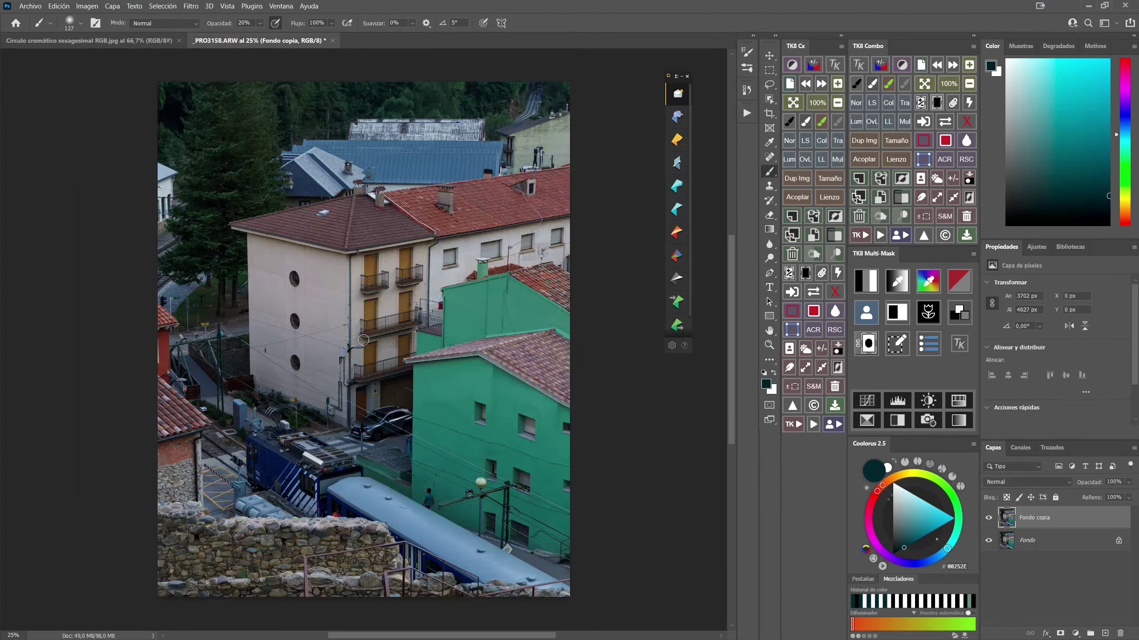
Sample many spots on the pale building wall in the Color Picker to read its hue.
click(767, 384)
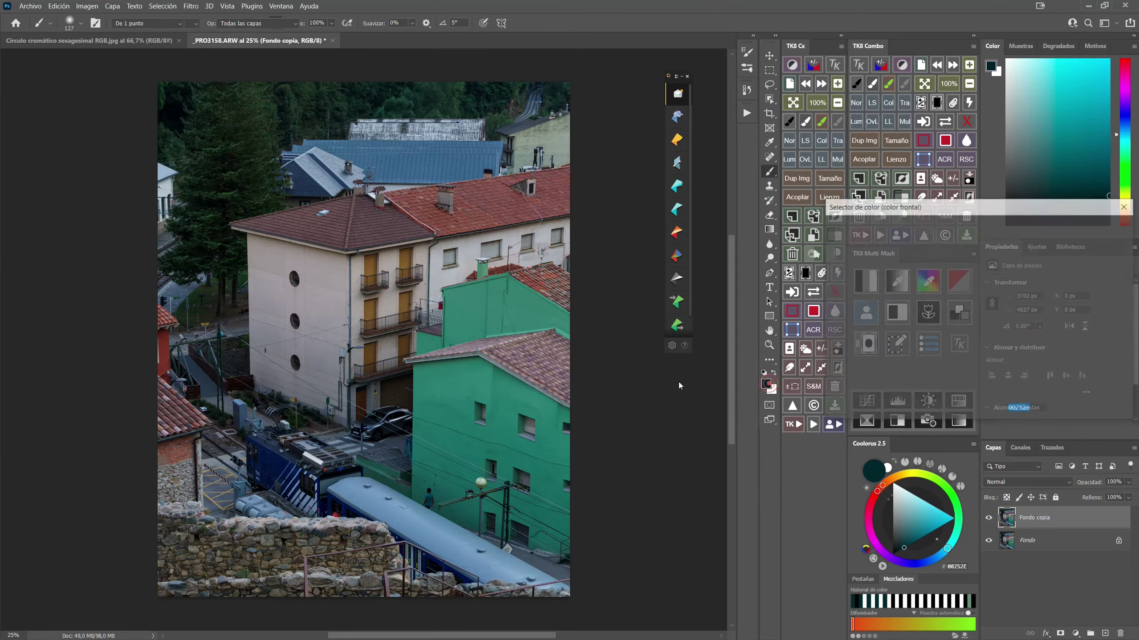
click(336, 296)
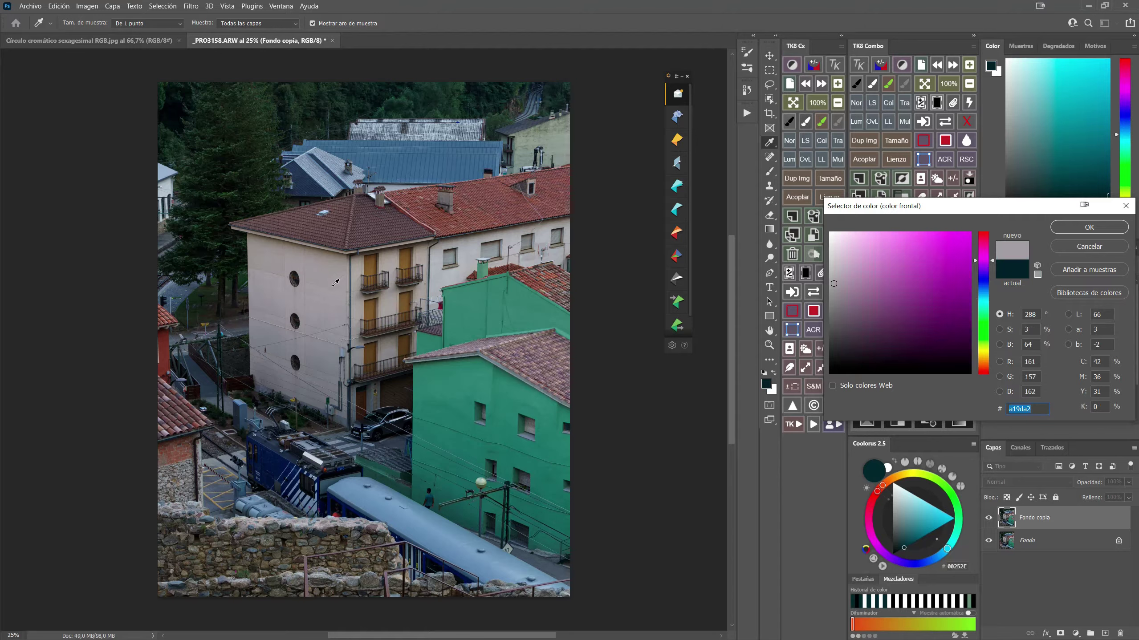
click(330, 291)
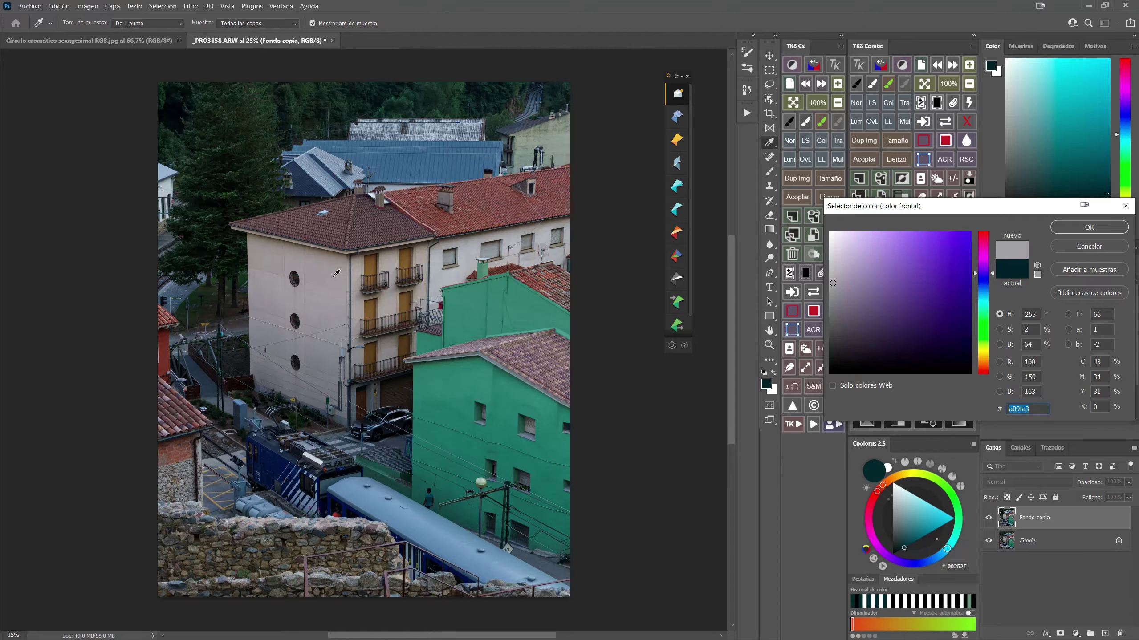
click(334, 275)
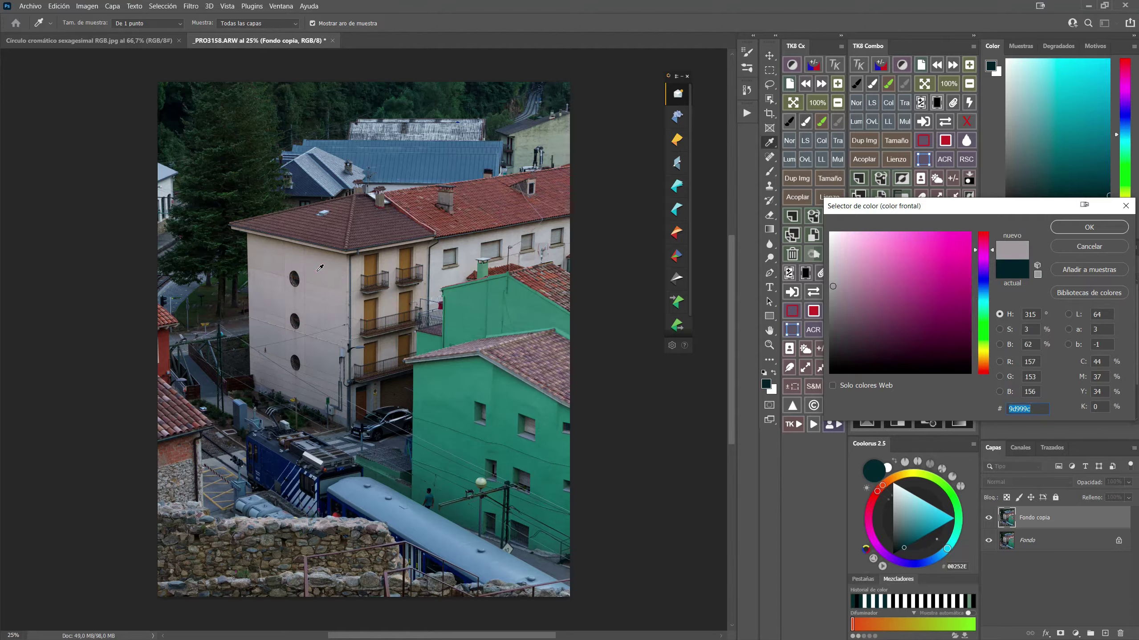
click(303, 259)
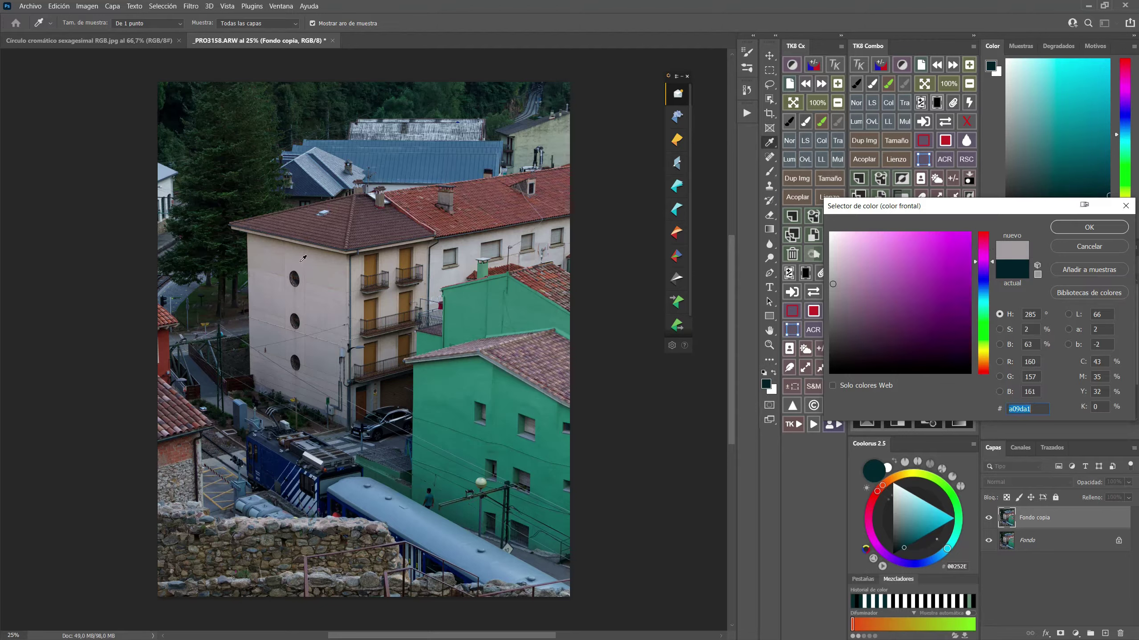
click(277, 256)
click(271, 289)
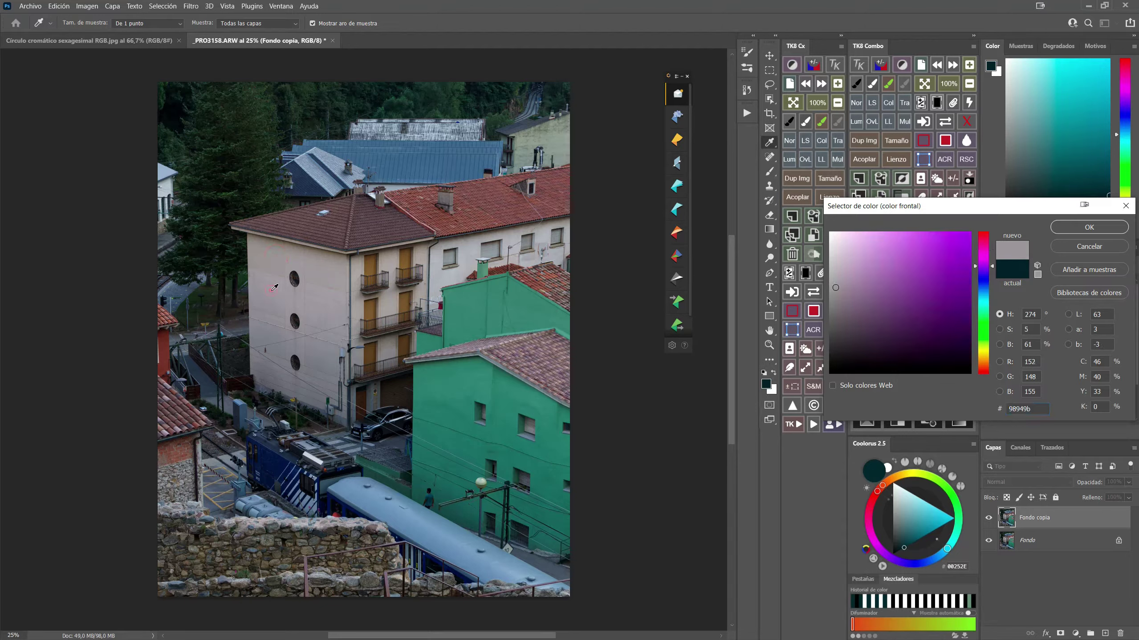
click(333, 331)
click(321, 346)
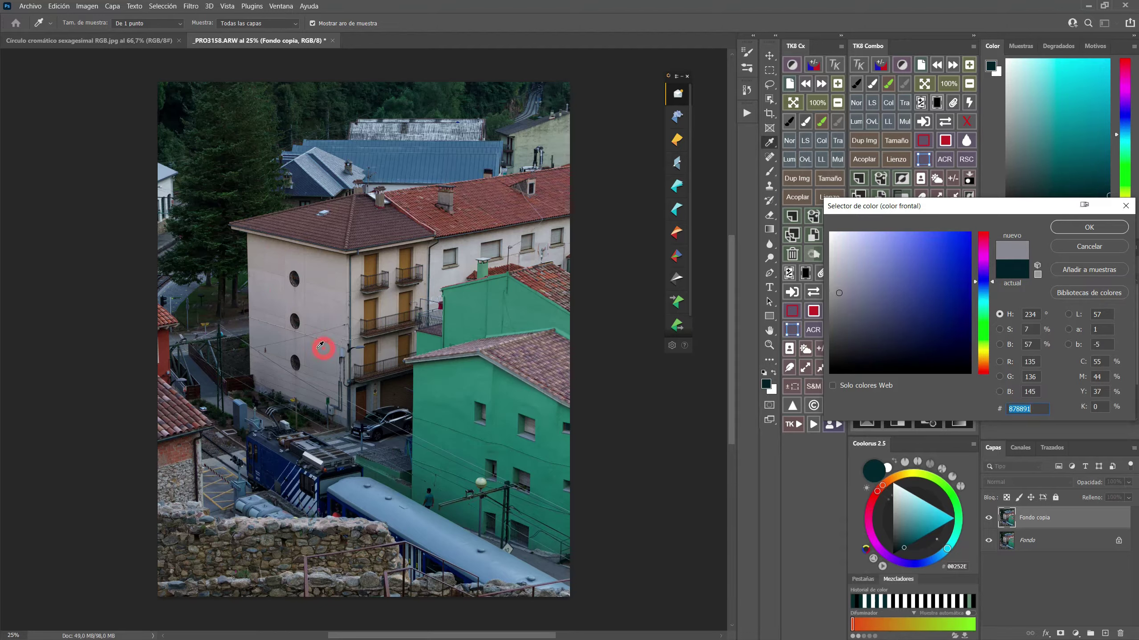
click(306, 330)
click(275, 296)
click(470, 251)
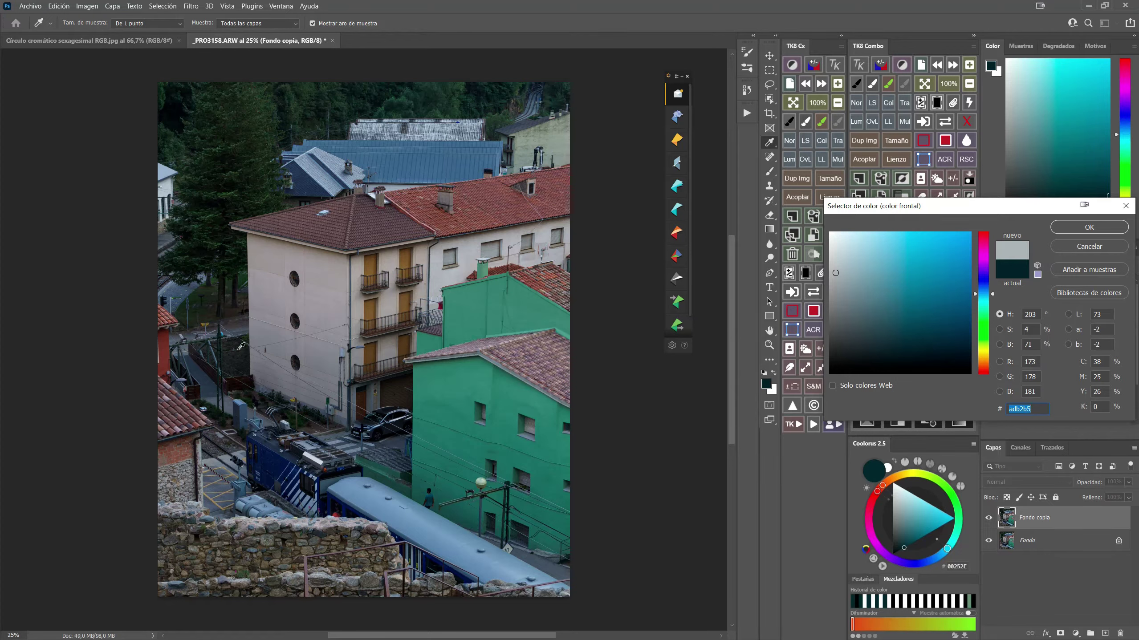
click(276, 301)
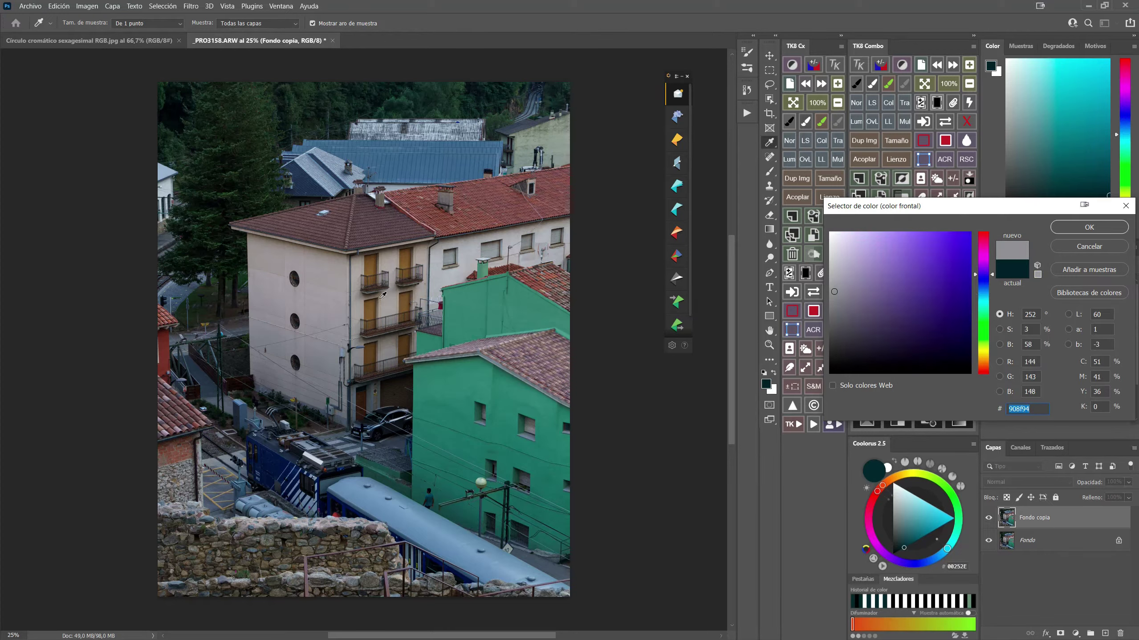
click(328, 297)
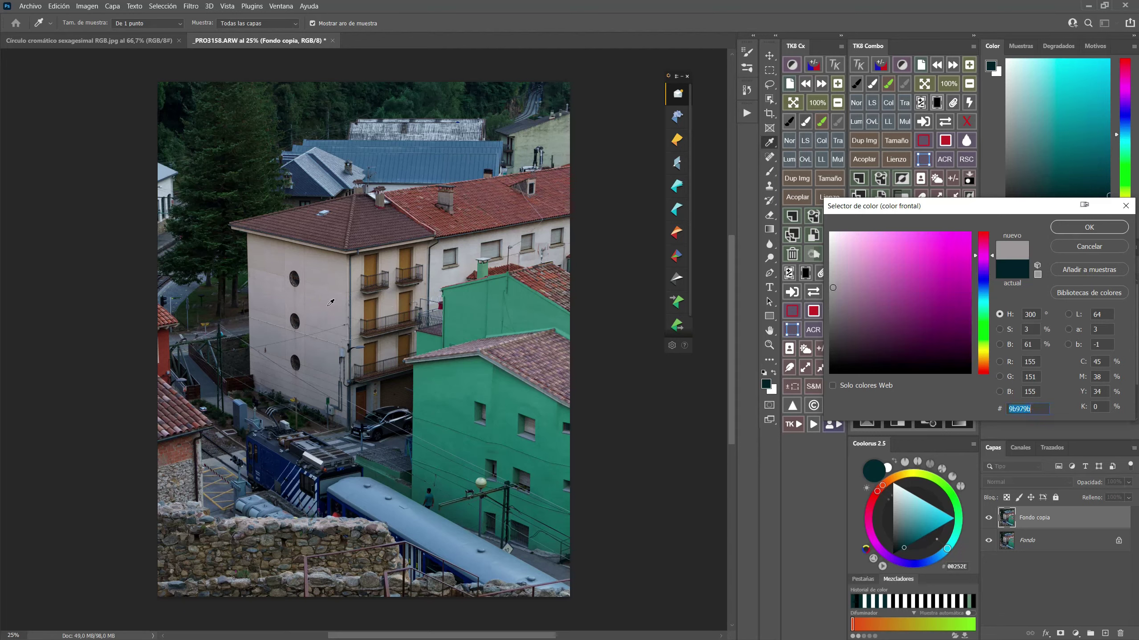
click(318, 280)
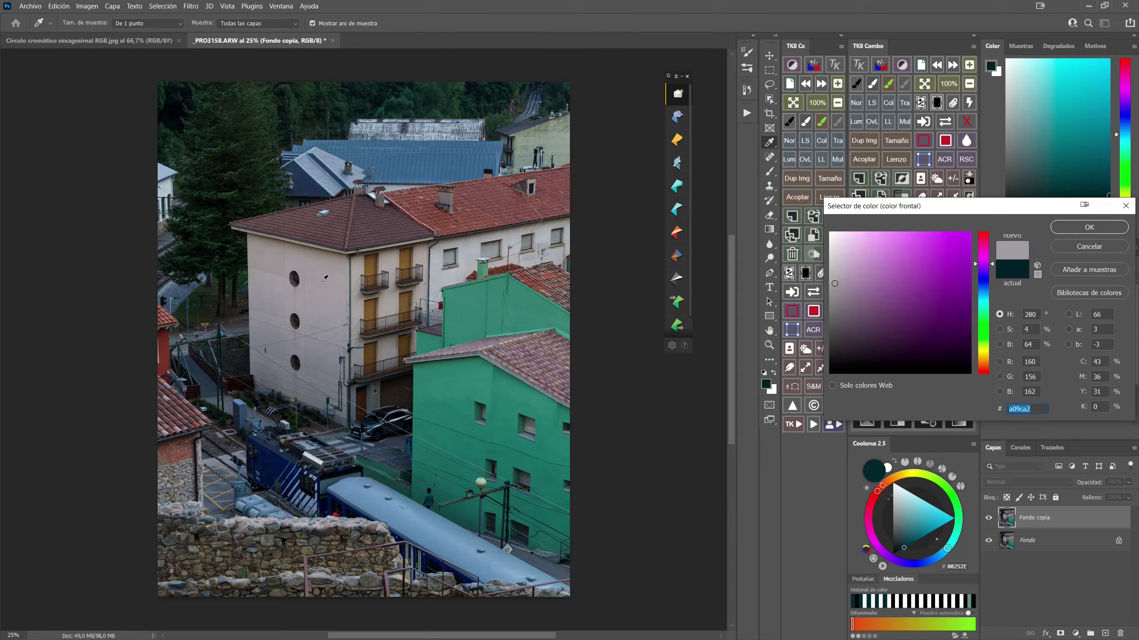
click(347, 276)
click(333, 271)
click(333, 297)
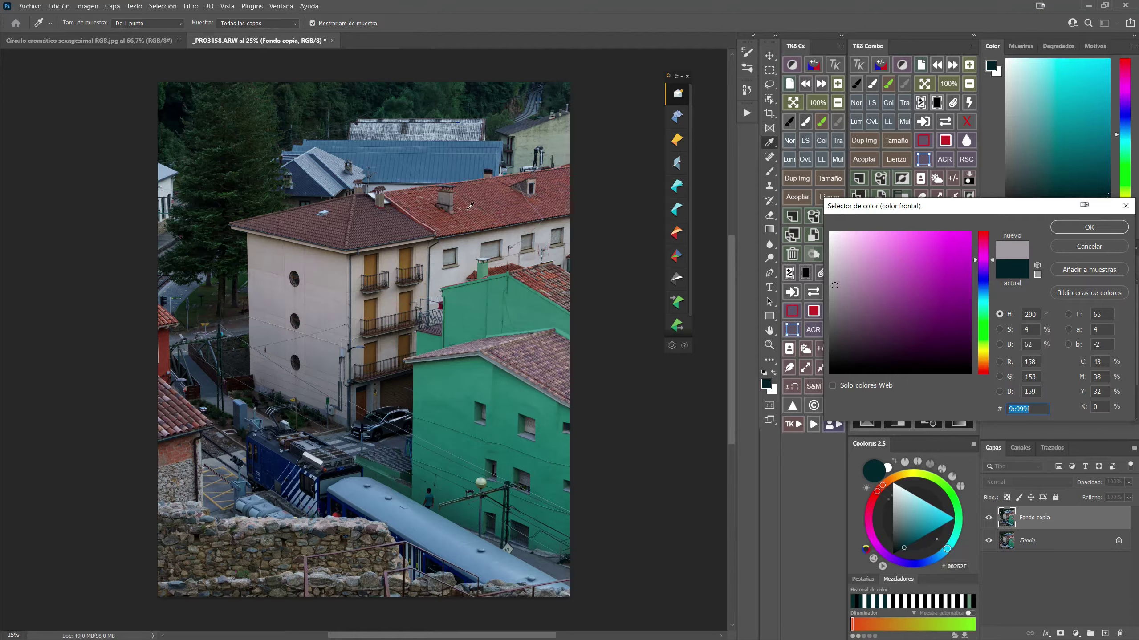
Sample the red roofs (about hue 7°, 734e49), then dismiss the picker without changing the colour.
click(498, 205)
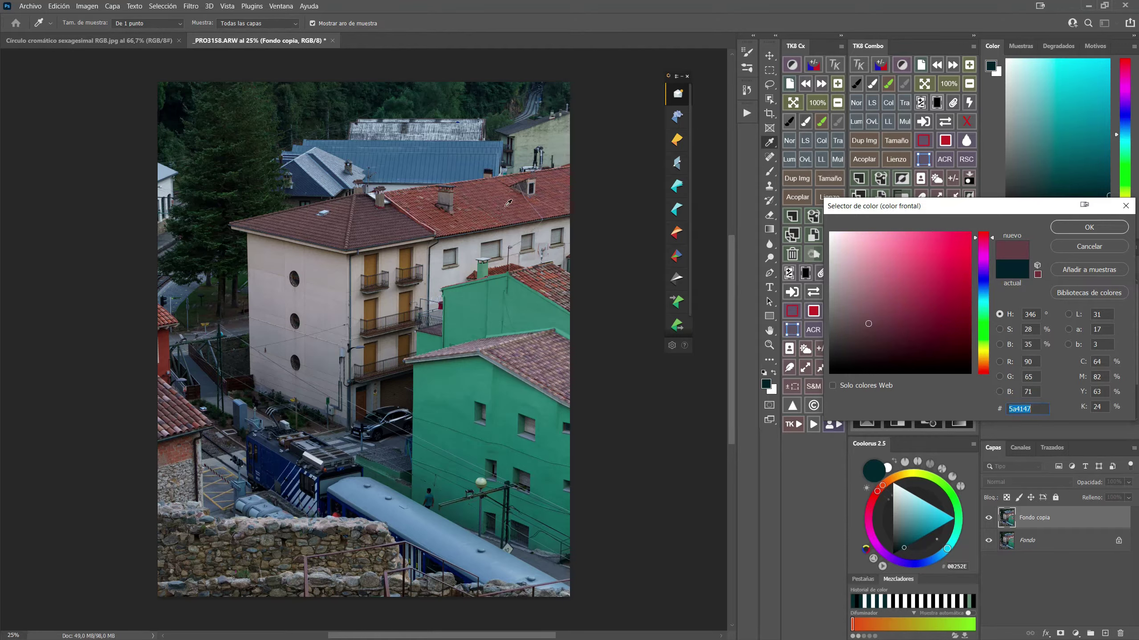
click(498, 194)
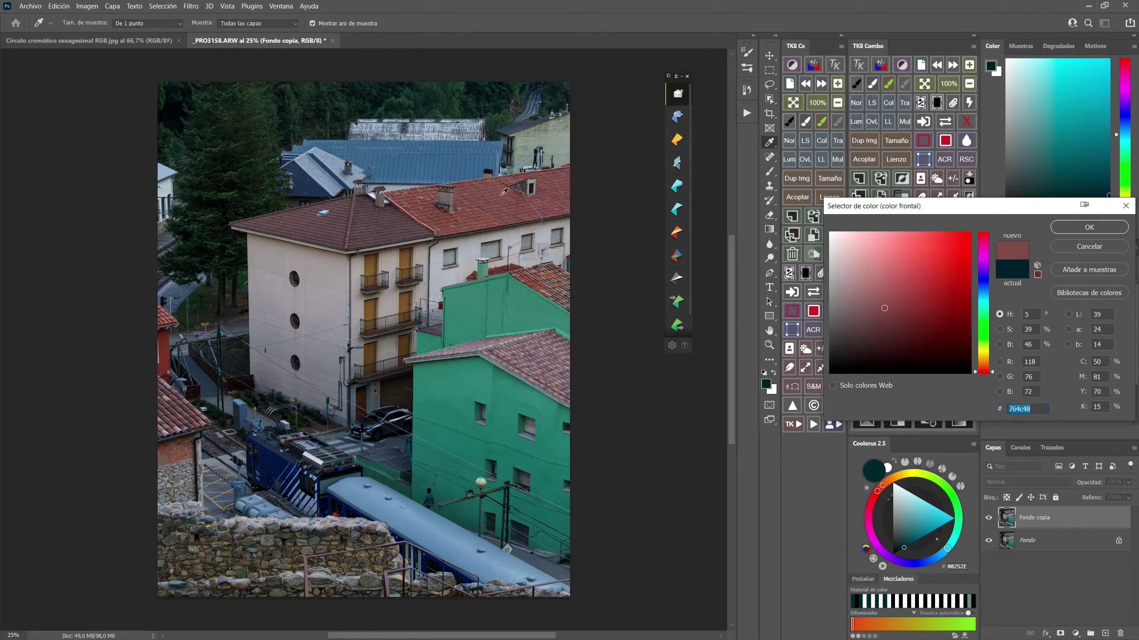
click(497, 193)
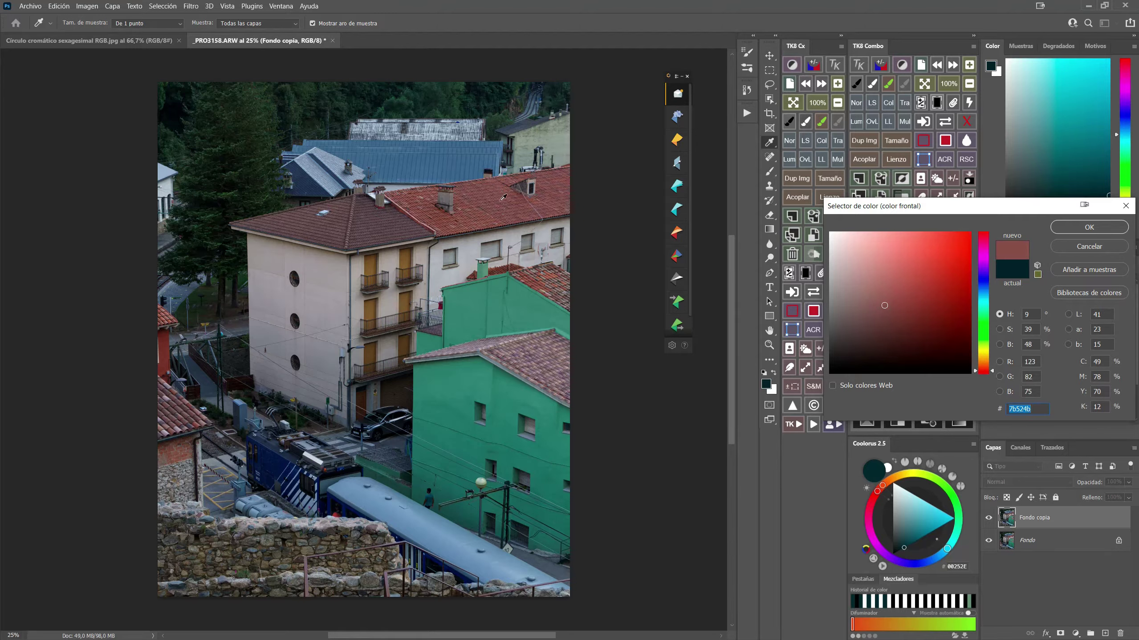
click(514, 208)
click(518, 198)
click(1067, 247)
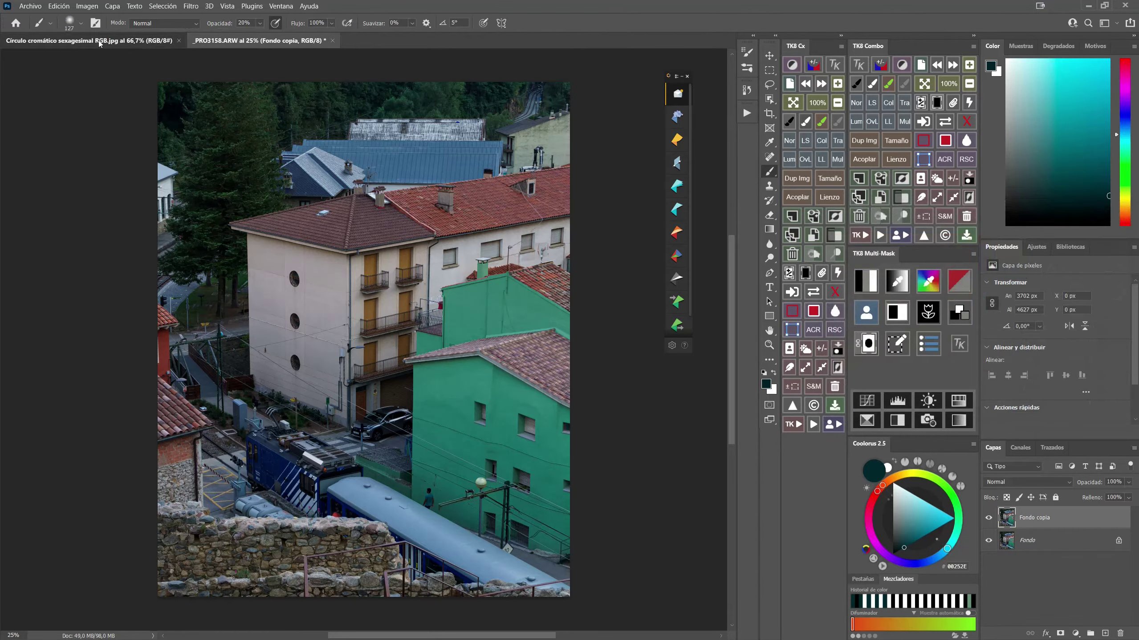
click(99, 41)
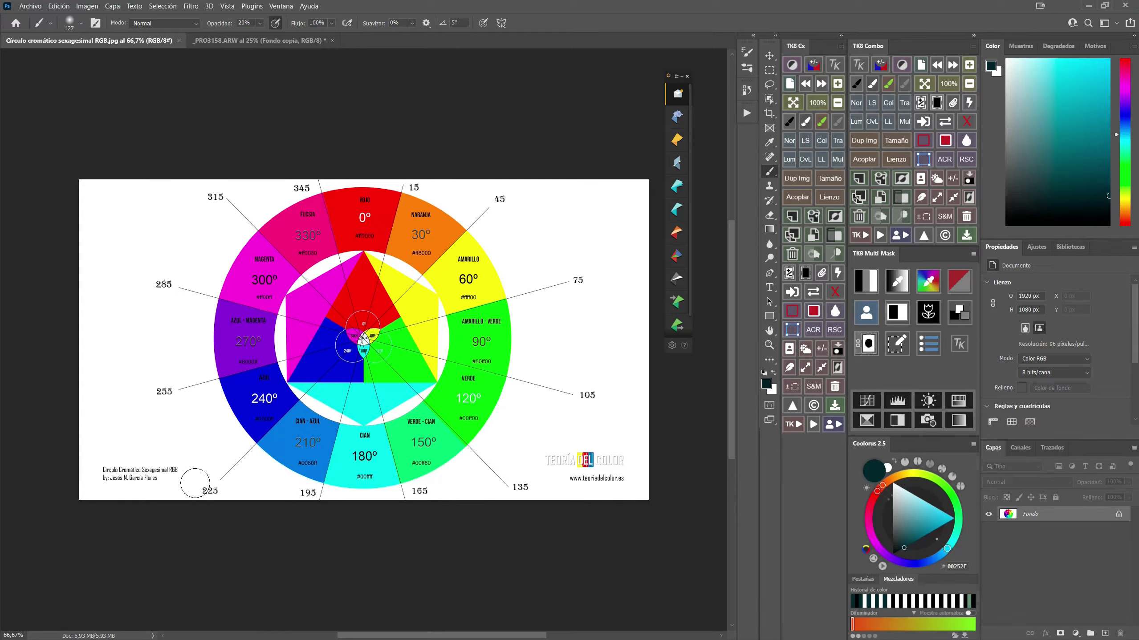
click(263, 41)
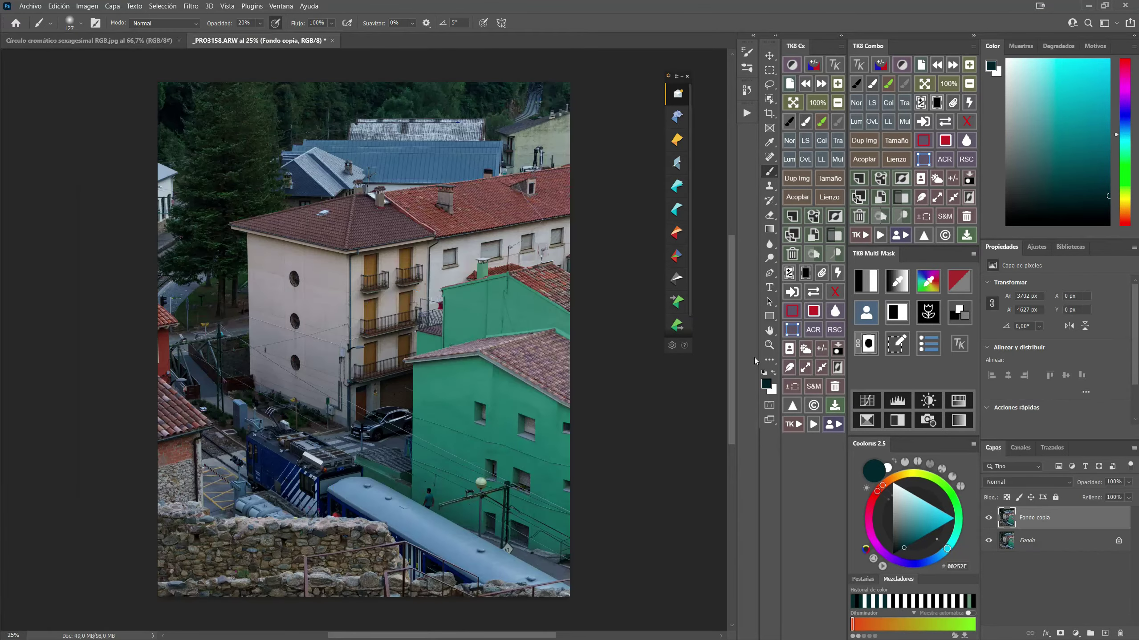
Sample the blue roof and train, set a muted pink foreground, and expand the Nik Collection list.
click(766, 385)
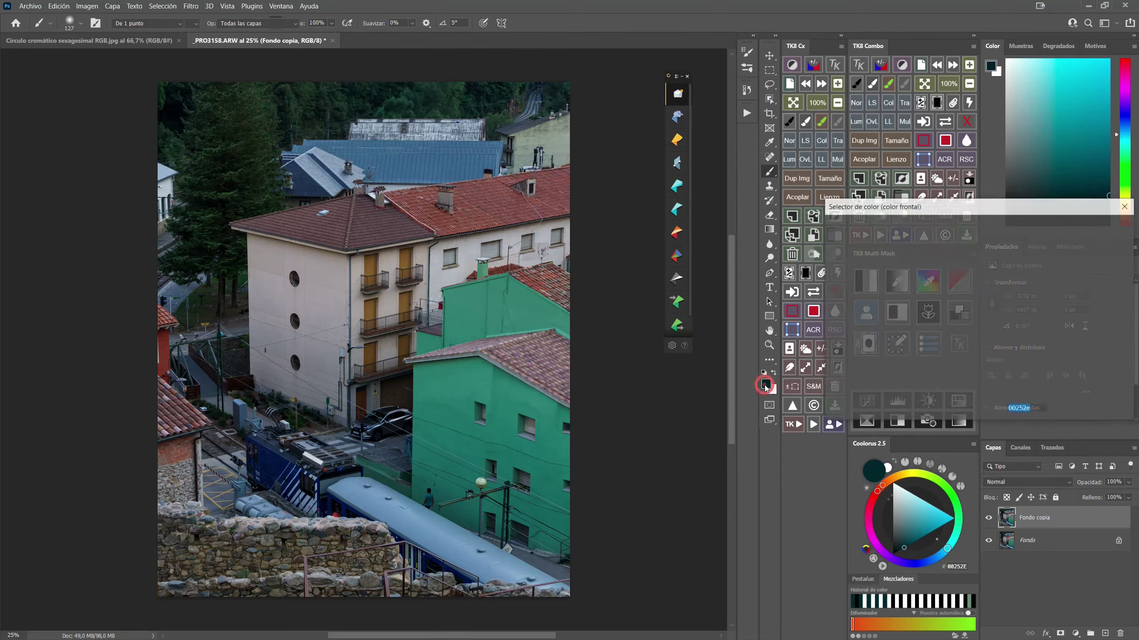
click(417, 158)
click(433, 159)
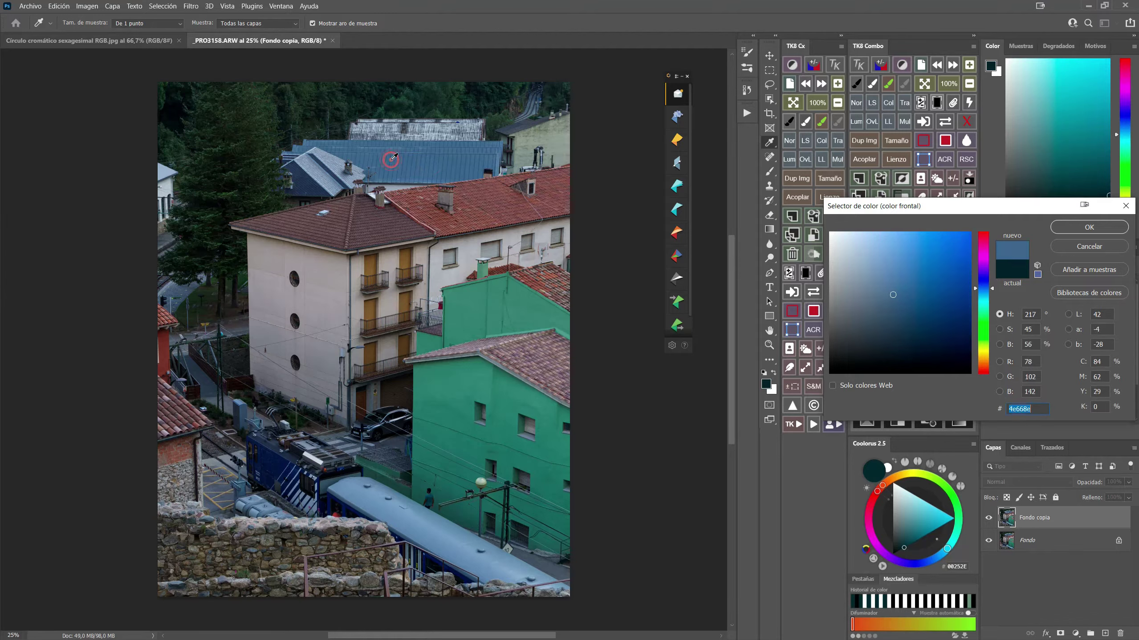
click(375, 155)
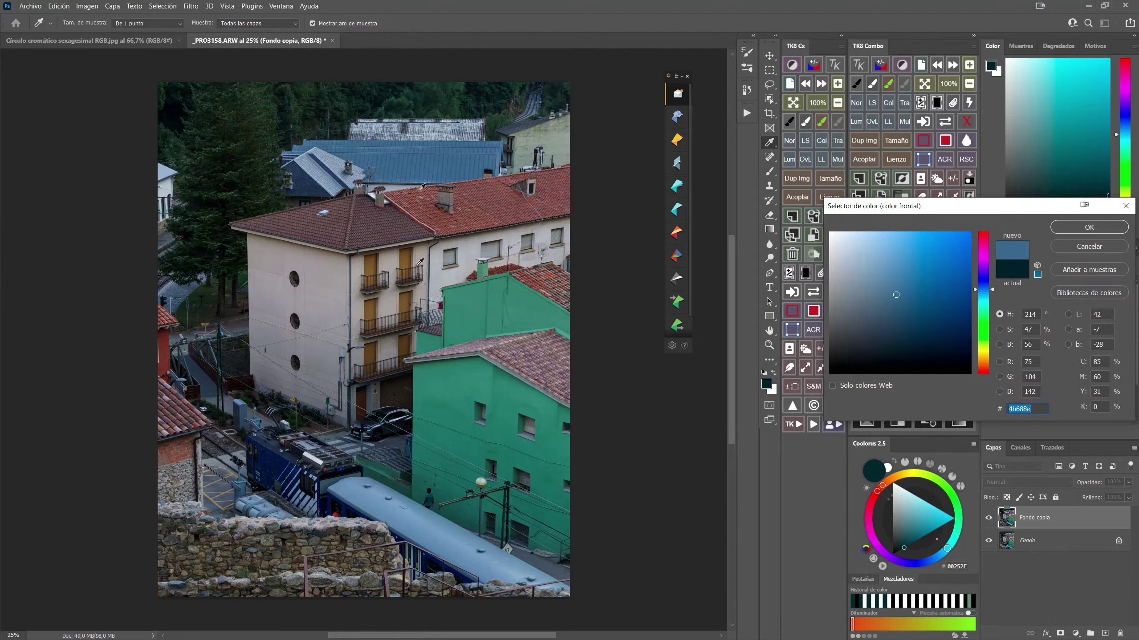
click(282, 460)
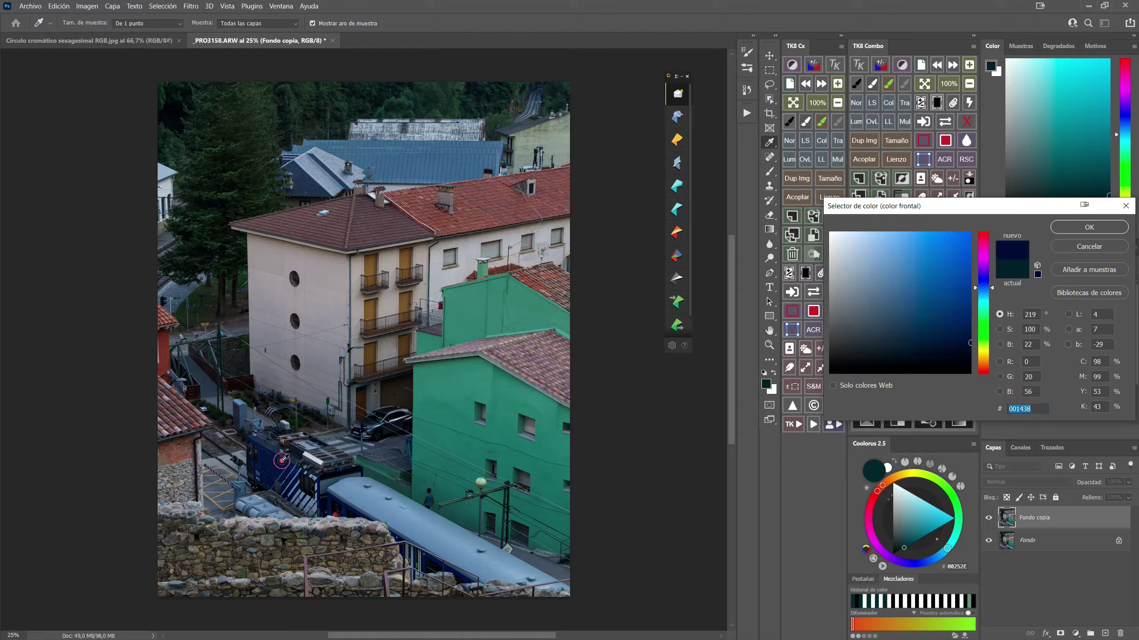
click(374, 501)
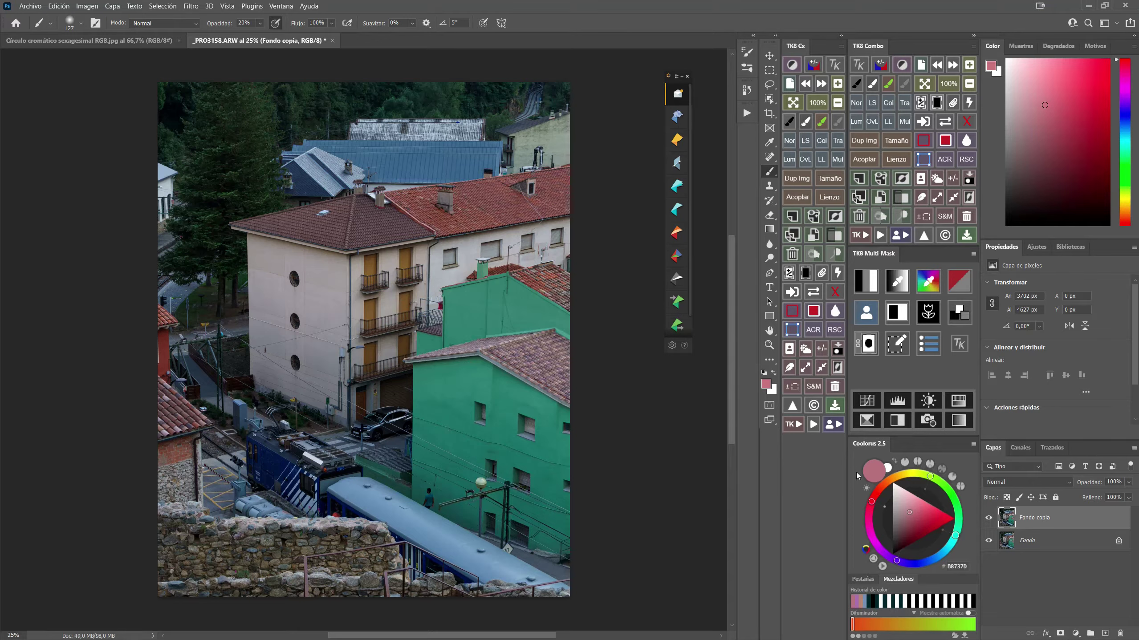
click(814, 406)
click(677, 78)
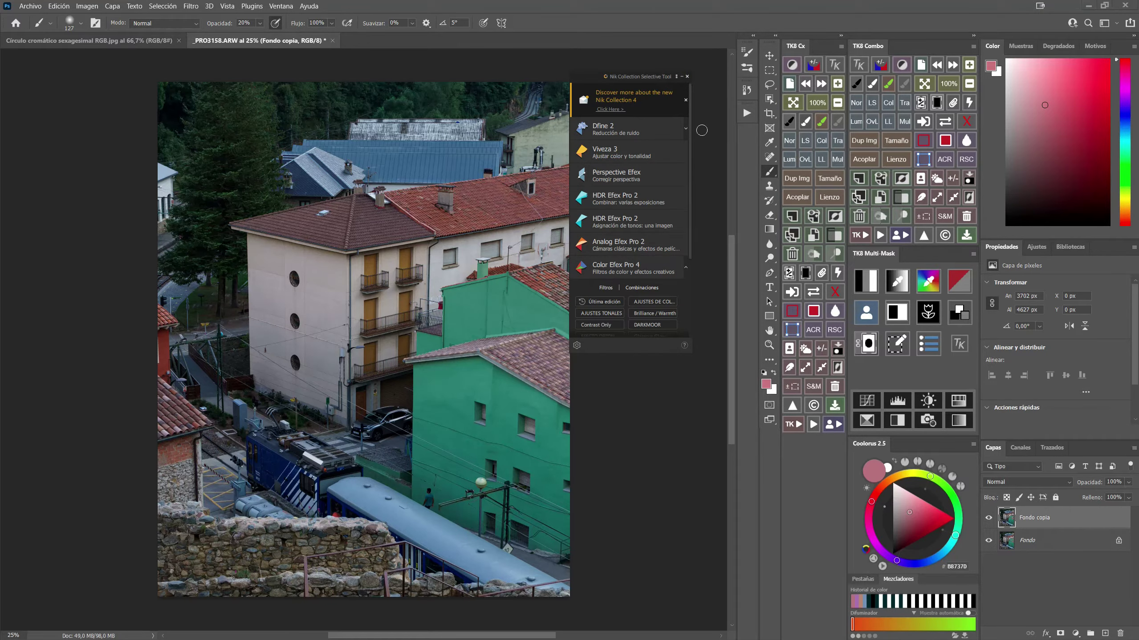
Apply the AJUSTES TONALES recipe, compare with the original, and accept it as a new layer.
click(599, 314)
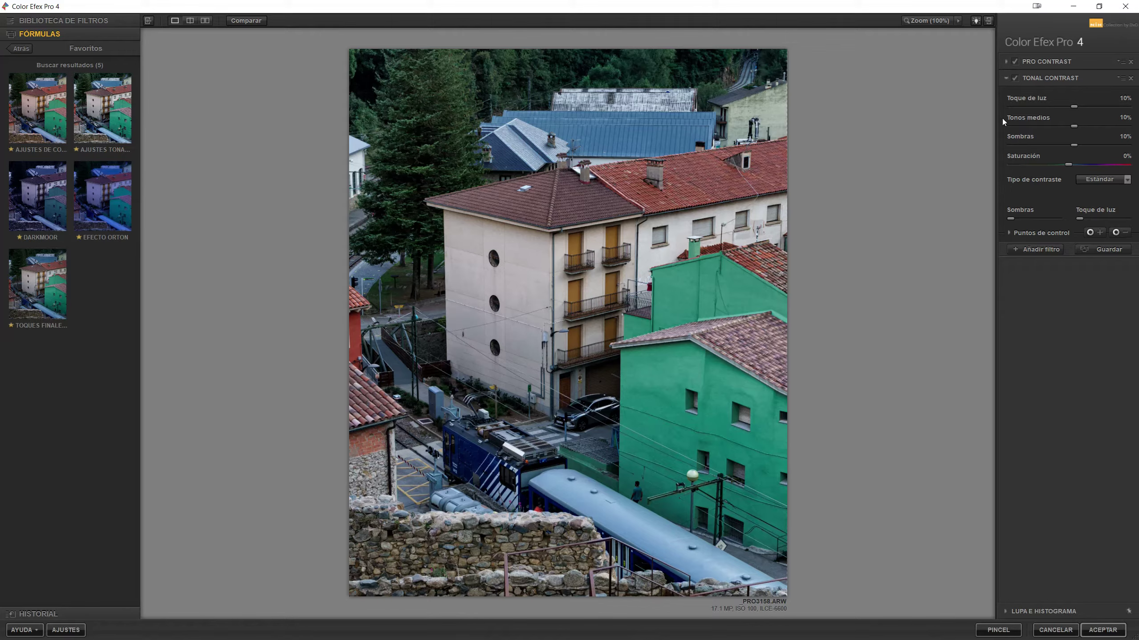
click(254, 21)
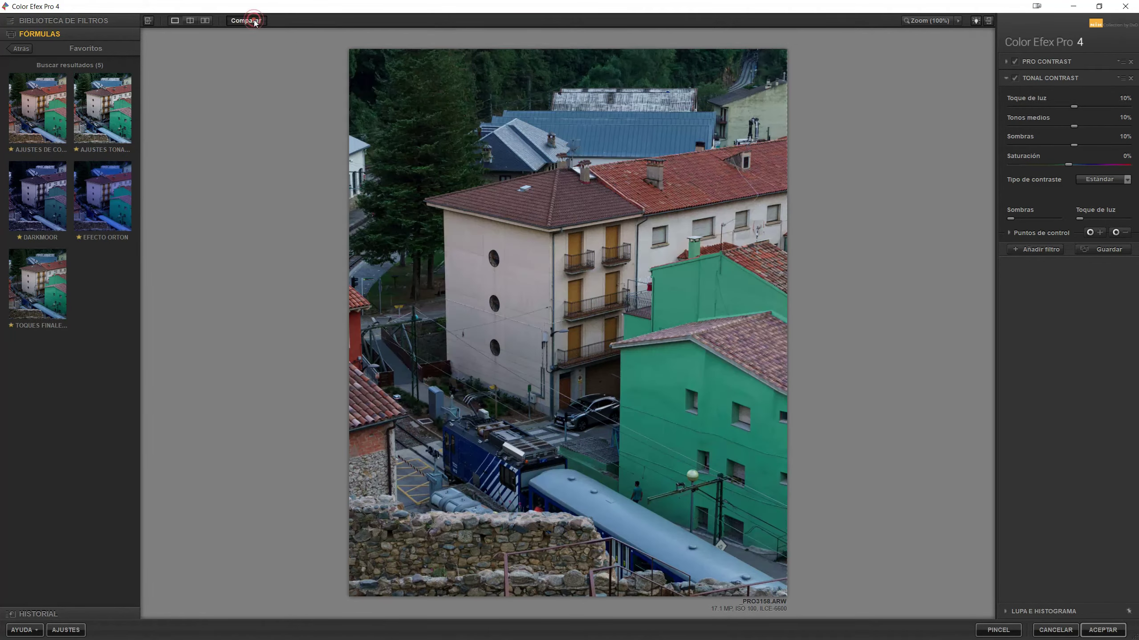
click(254, 21)
click(254, 22)
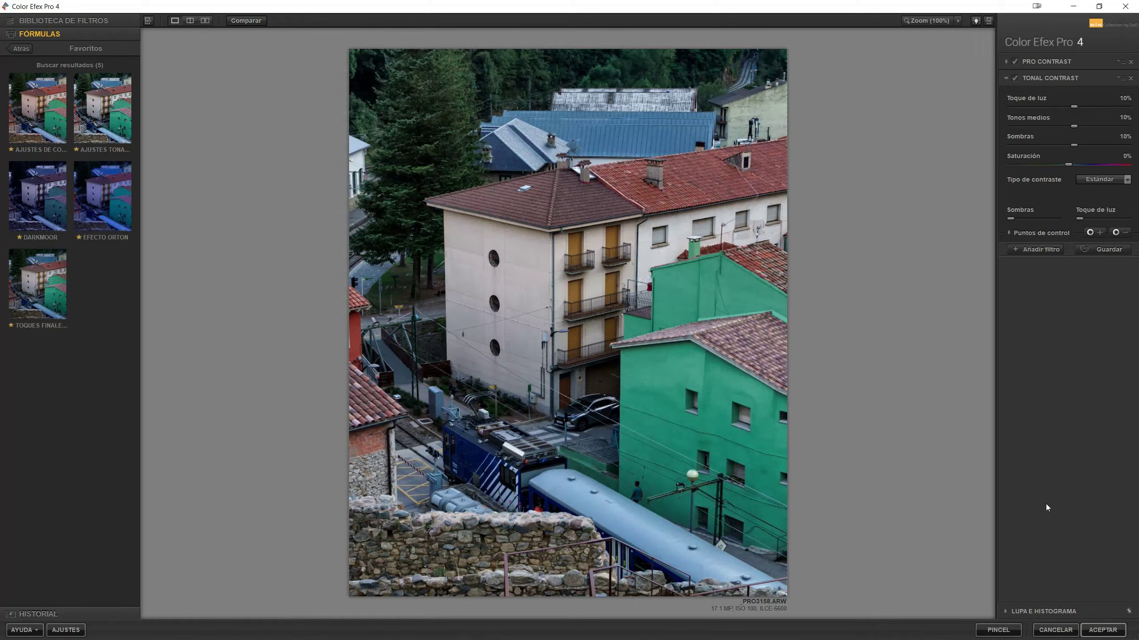
click(1099, 632)
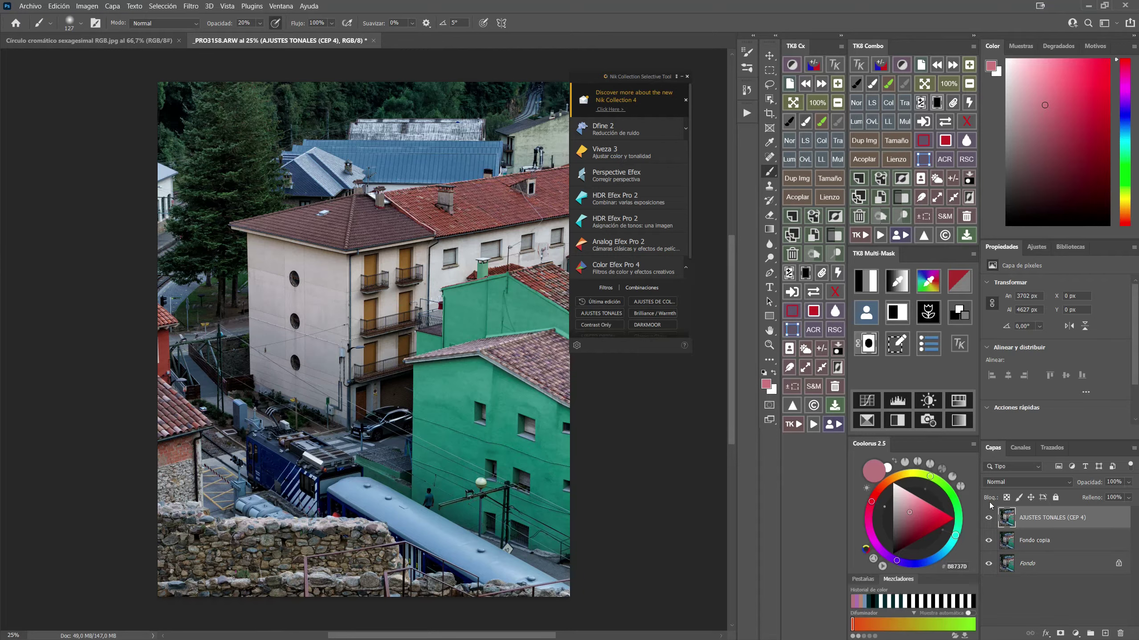
Toggle the AJUSTES TONALES layer's visibility on and off to judge its effect.
click(989, 519)
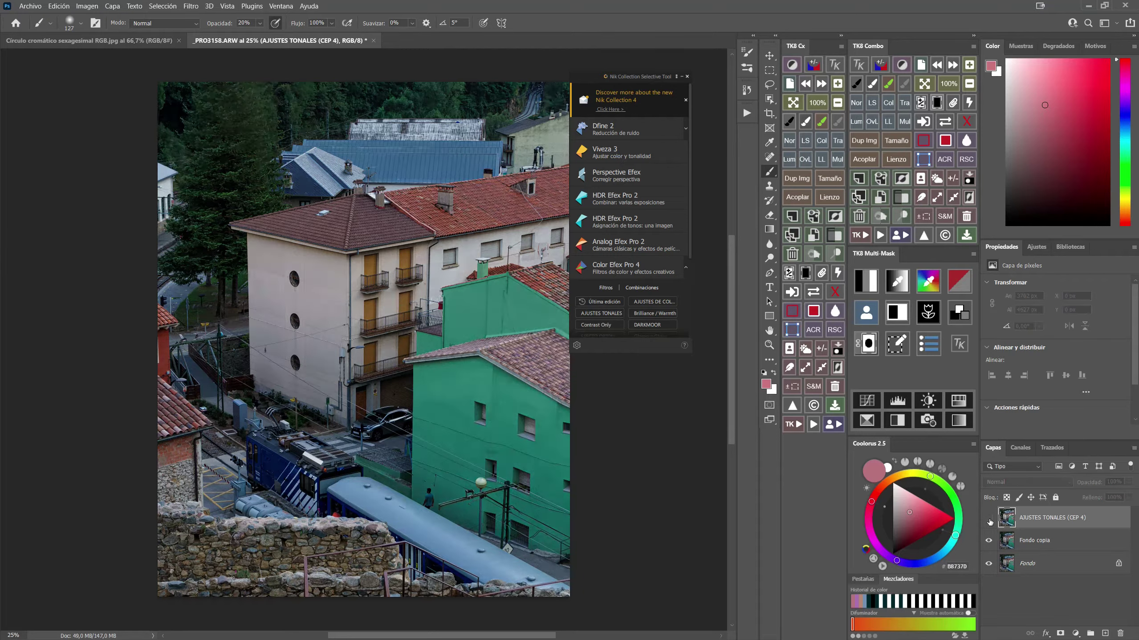
click(989, 519)
click(989, 519)
click(989, 519)
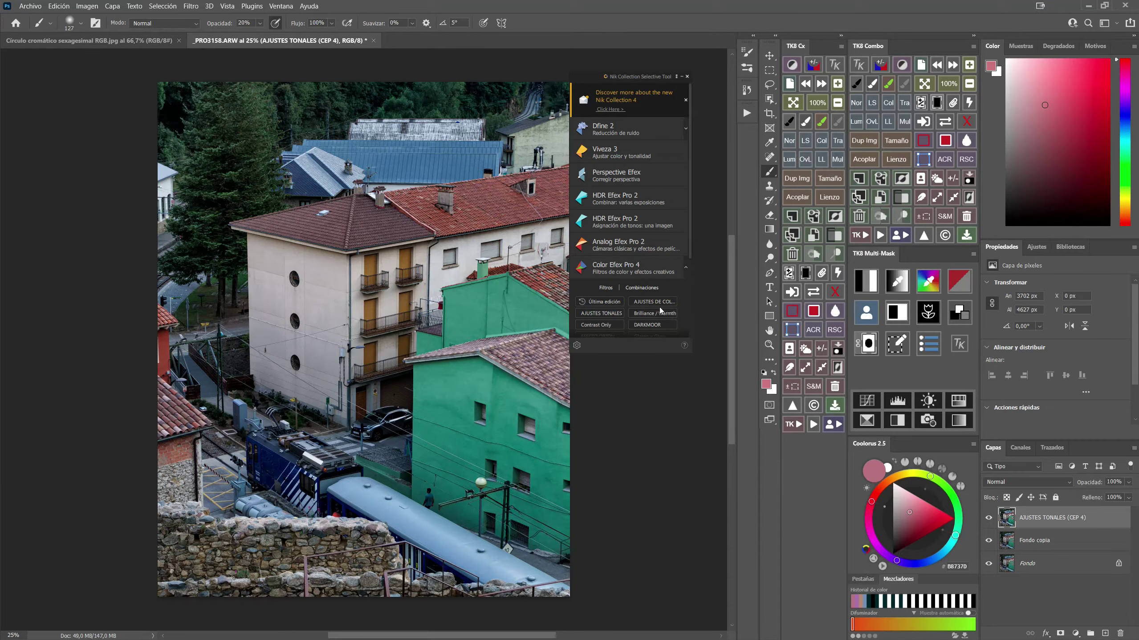
Add a new layer, lower Skylight Filter intensity to 30%, and return the AJUSTES DE COLOR result.
key(ctrl+shift+alt+n)
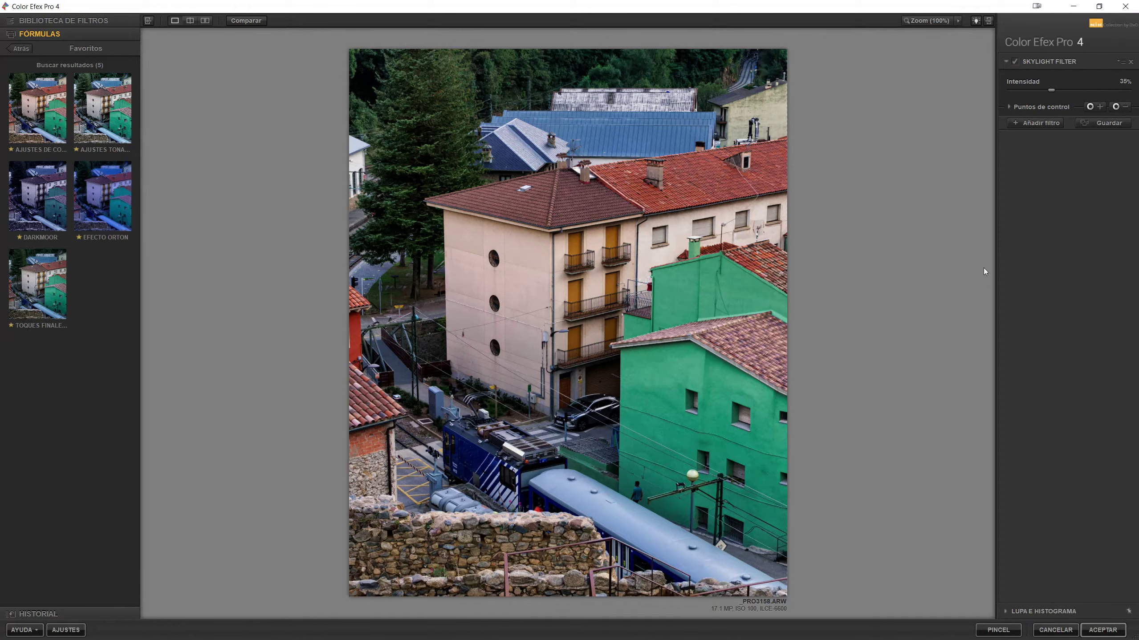
drag(1052, 91, 1045, 91)
click(1108, 630)
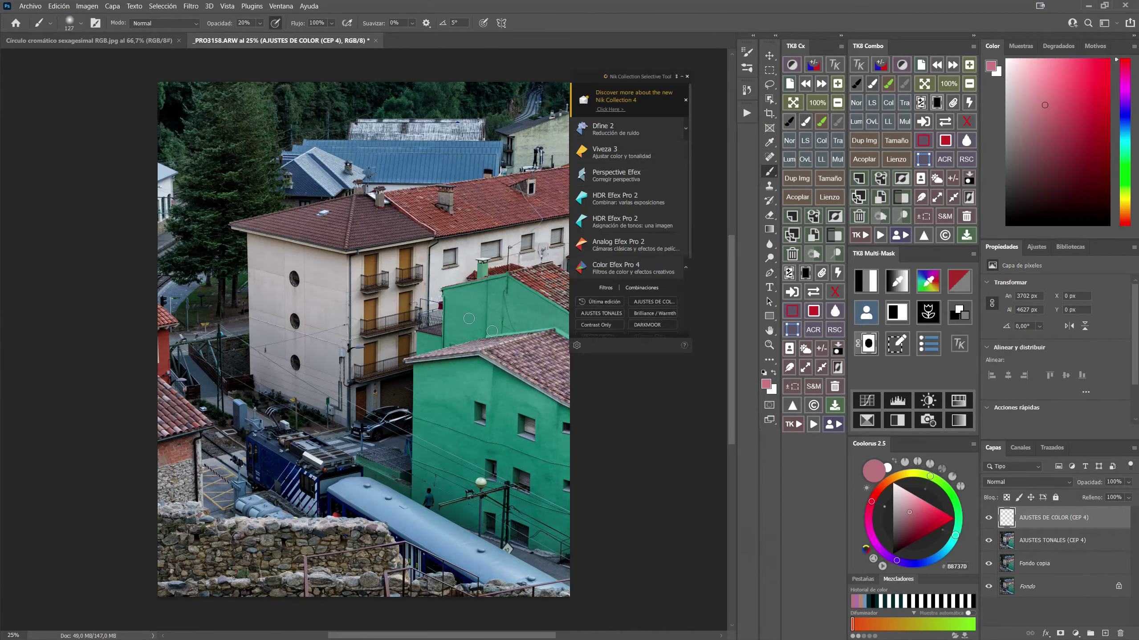
Compare the photo with and without AJUSTES DE COLOR and set that layer's opacity to 80%.
click(676, 76)
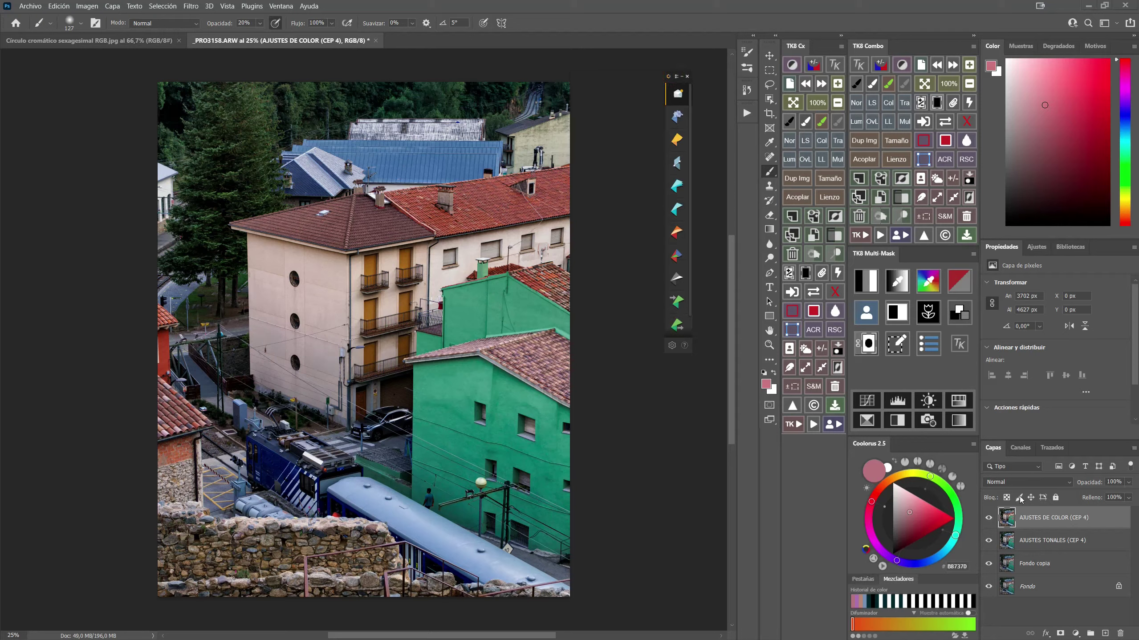
click(989, 519)
click(989, 519)
click(989, 519)
click(989, 519)
drag(1097, 486, 1083, 486)
click(990, 519)
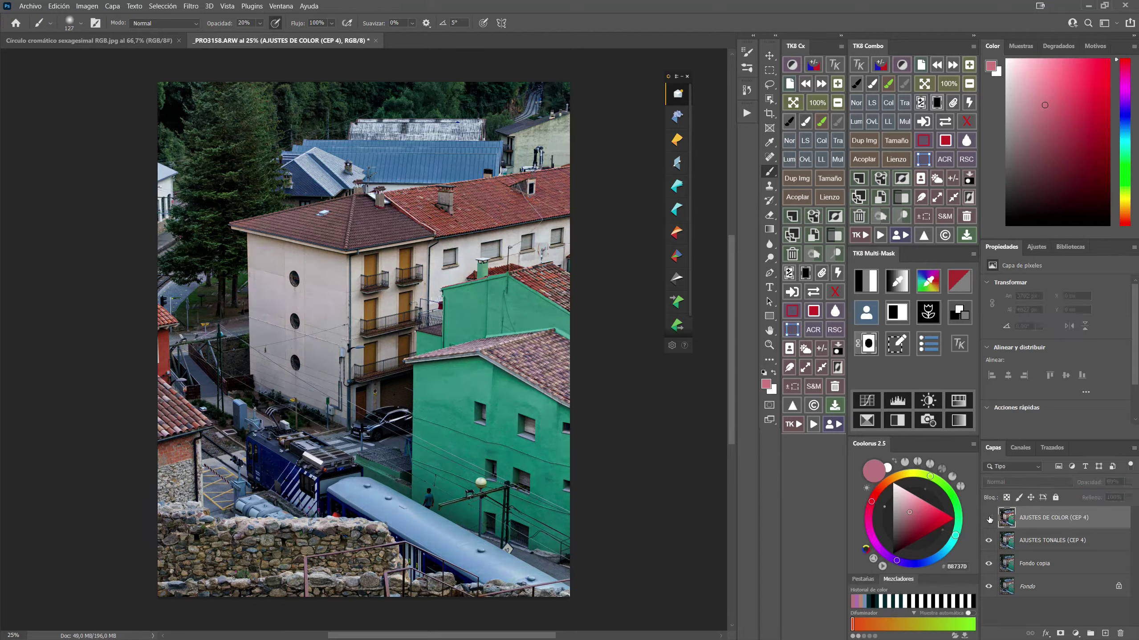
click(990, 519)
click(990, 518)
click(990, 519)
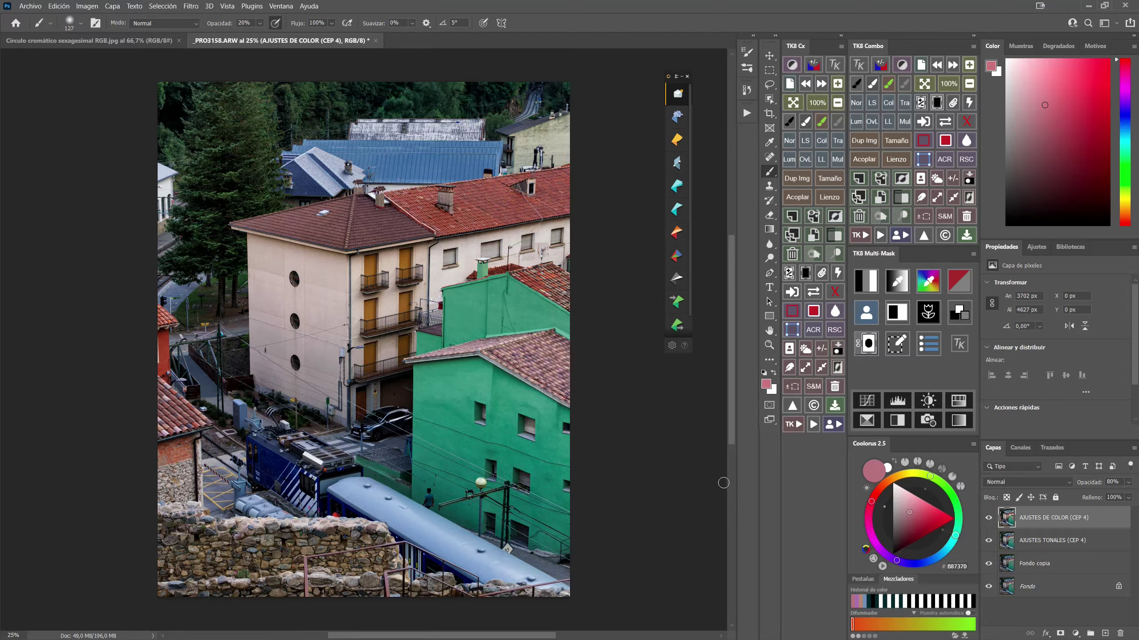
Expand, minimize and reopen the Nik Collection panel, leaving it collapsed to icons.
click(677, 77)
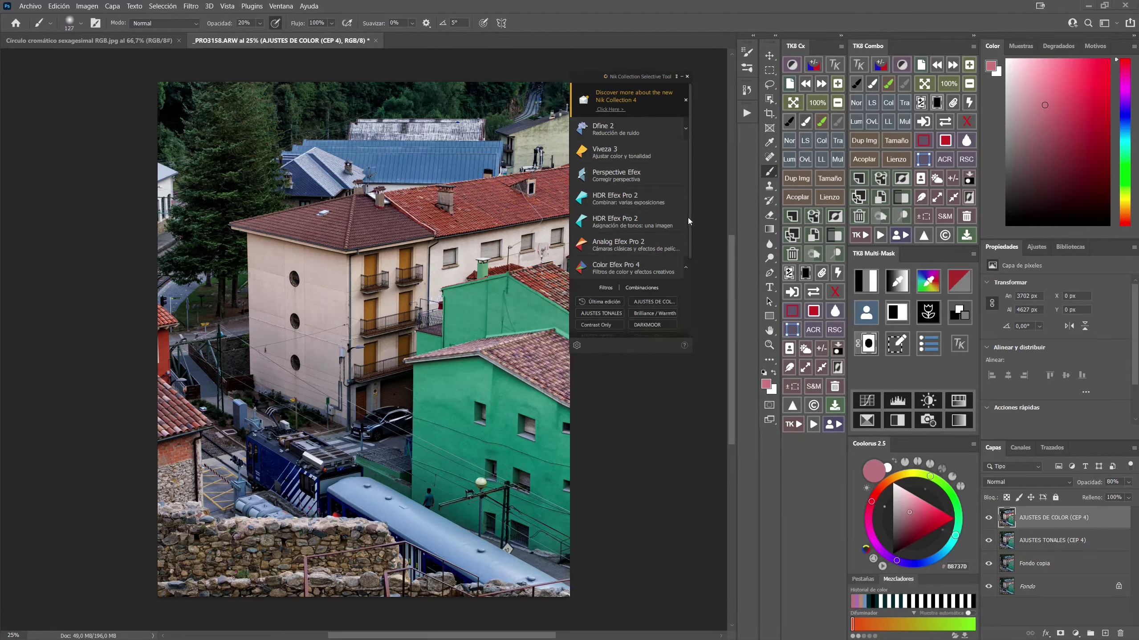
scroll(686, 218, down, 3)
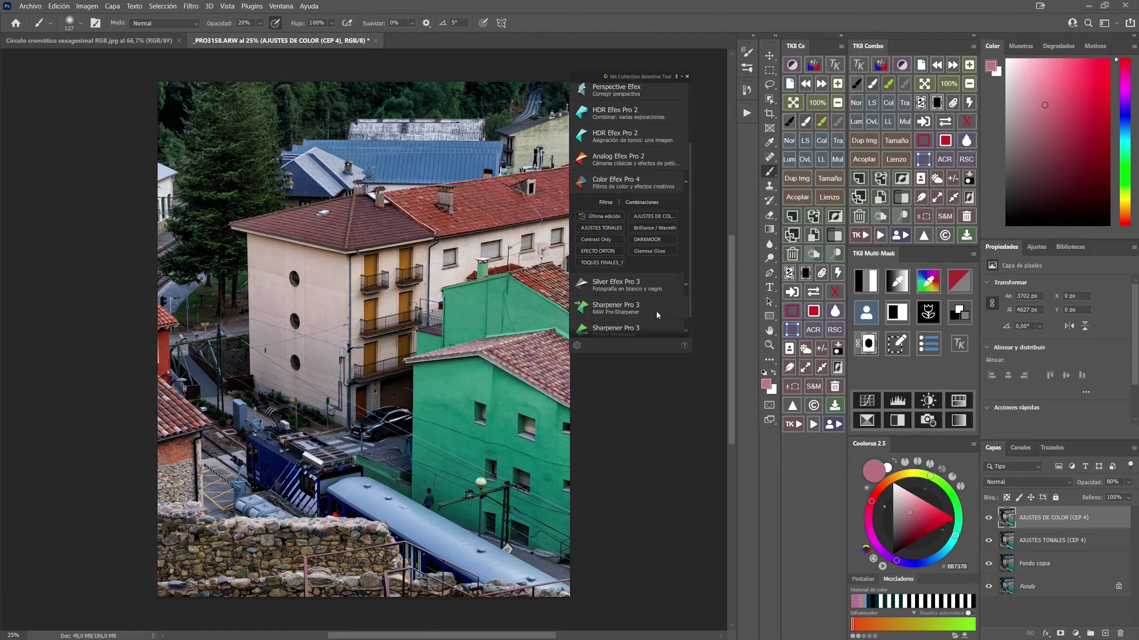
click(677, 76)
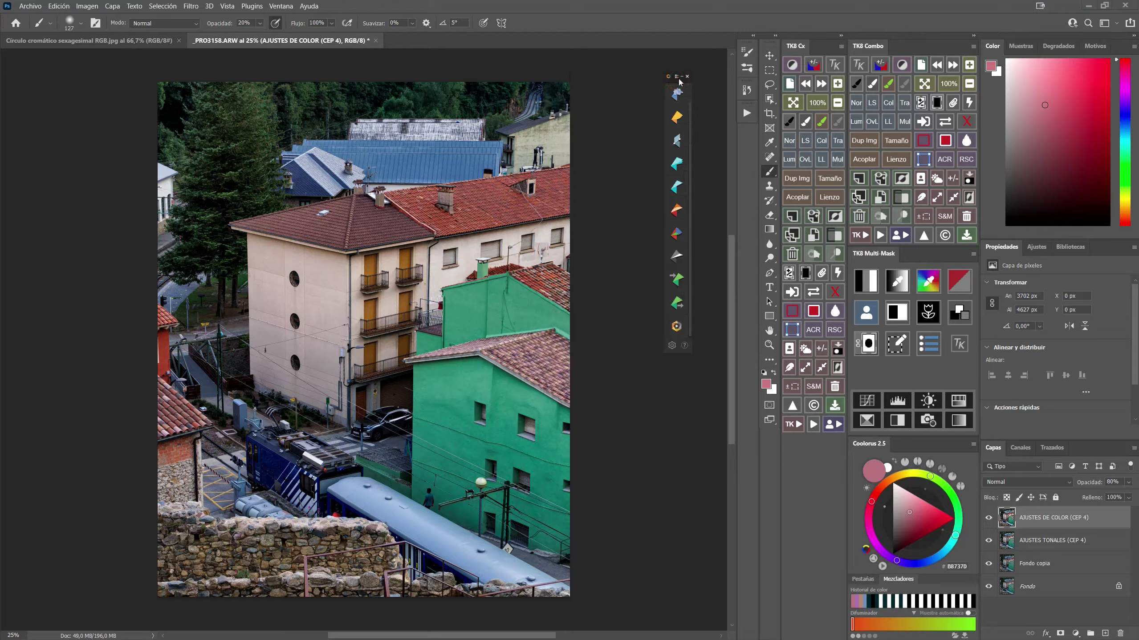
click(682, 76)
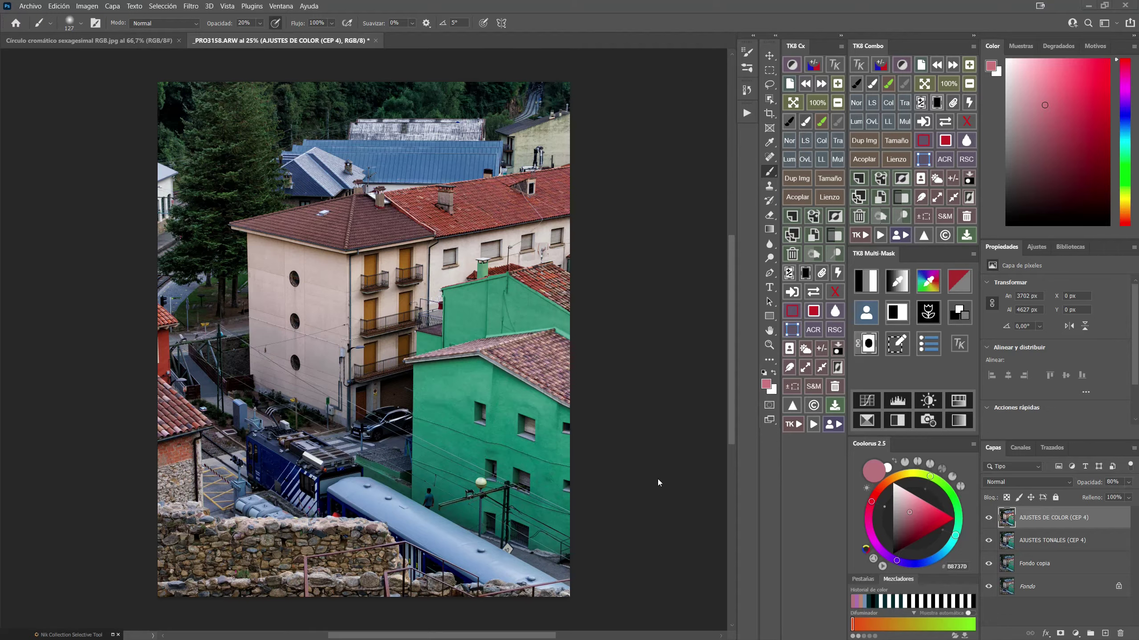
click(117, 635)
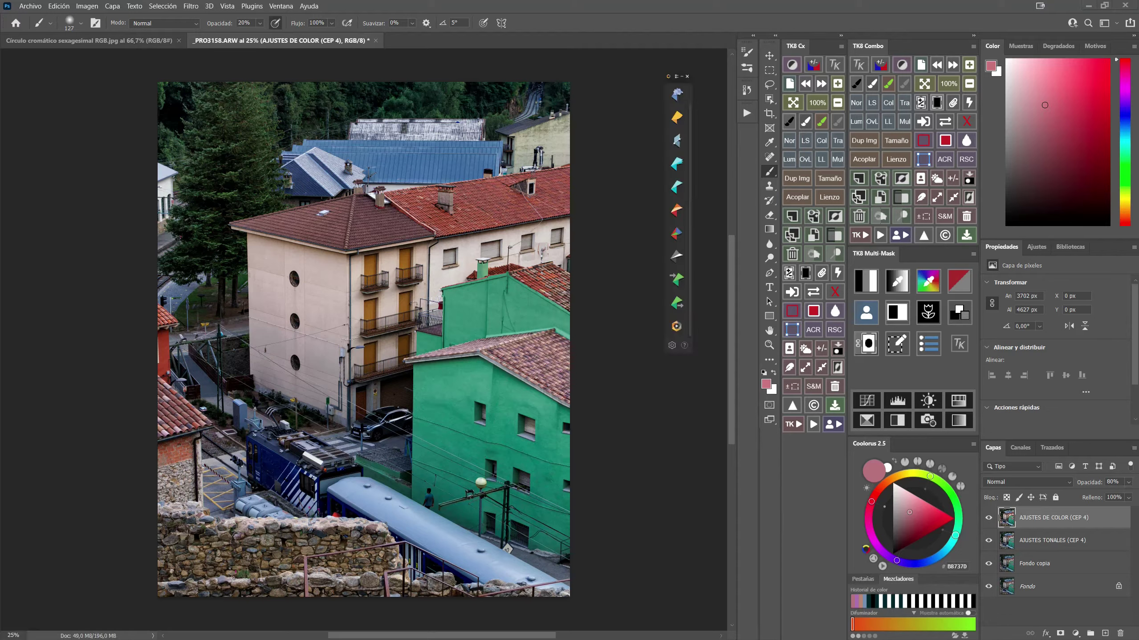
click(677, 77)
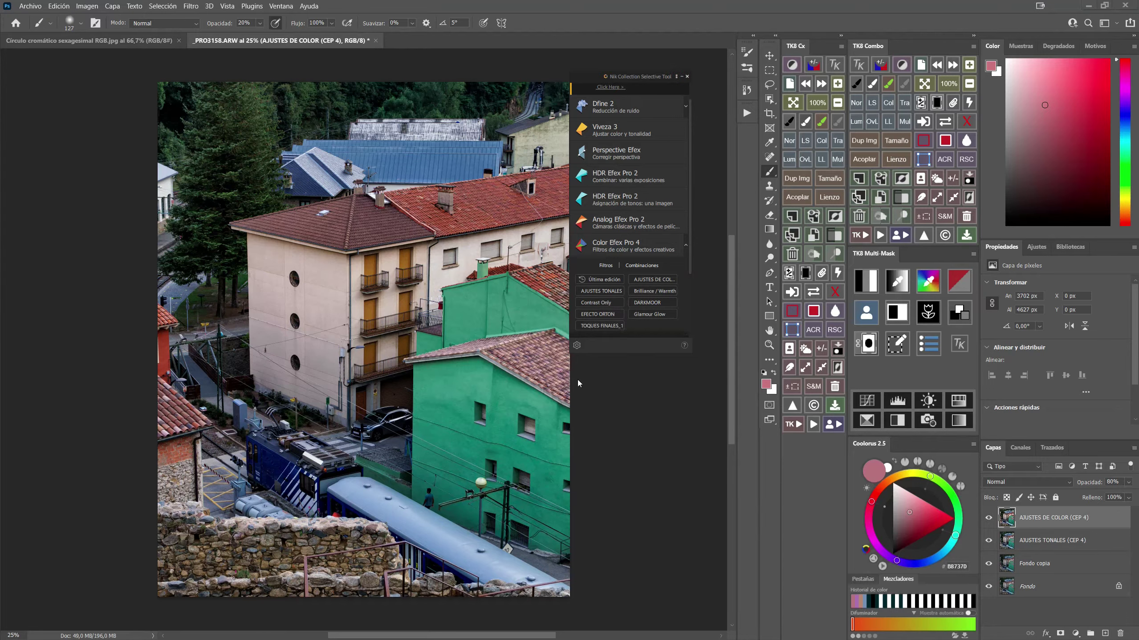
click(678, 77)
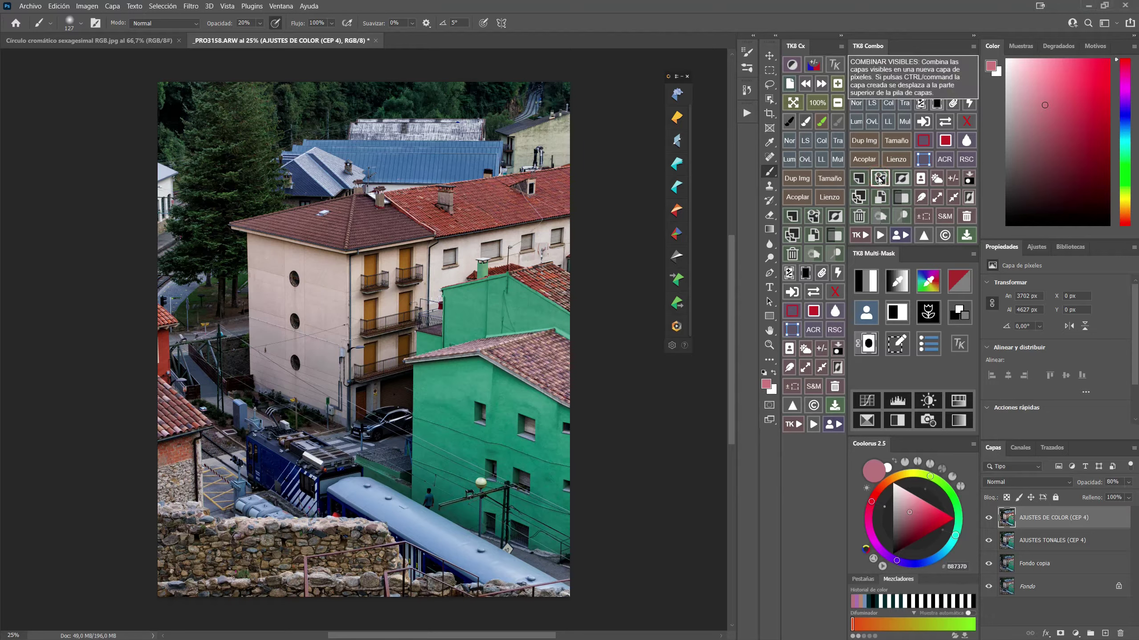
Merge visible layers into Capa 1, convert it to a smart object, and open Camera Raw.
click(880, 179)
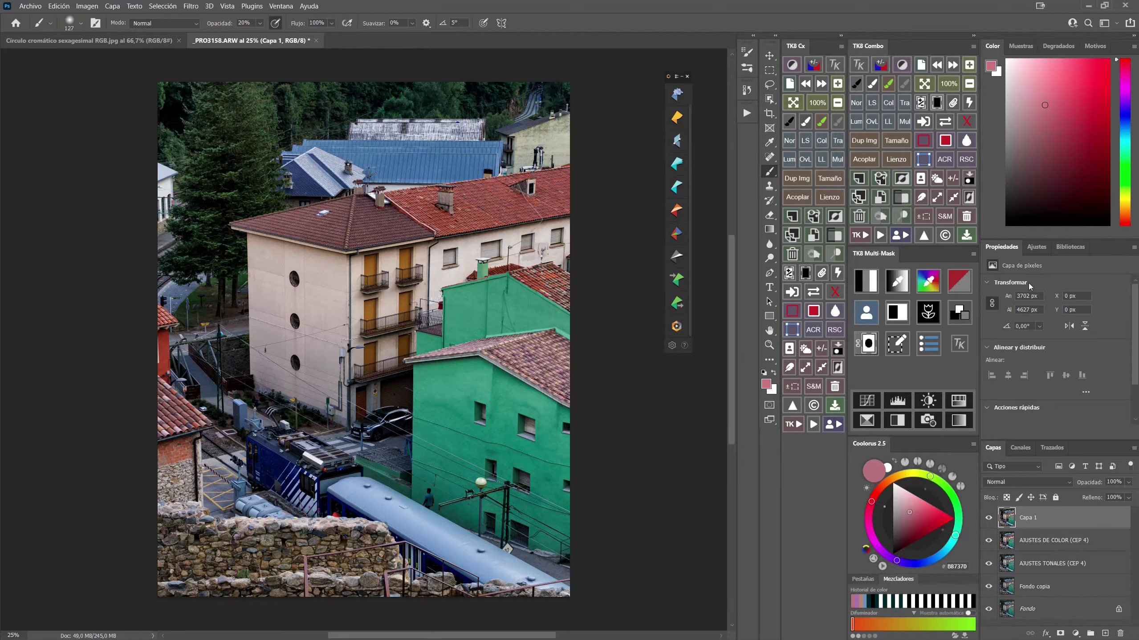
right_click(1052, 522)
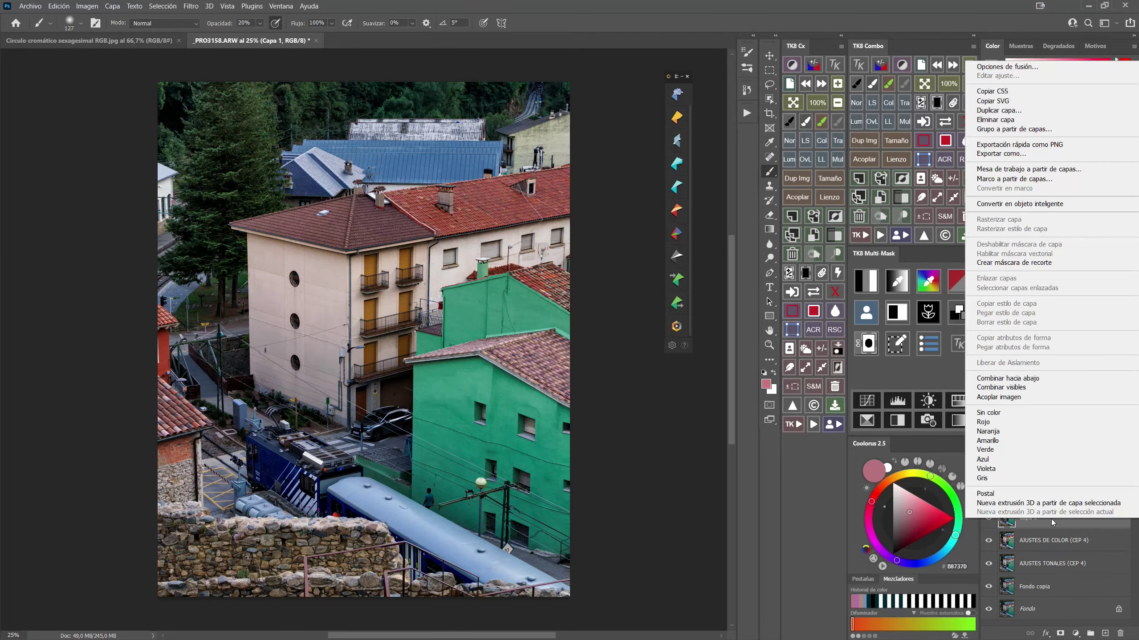
click(1022, 204)
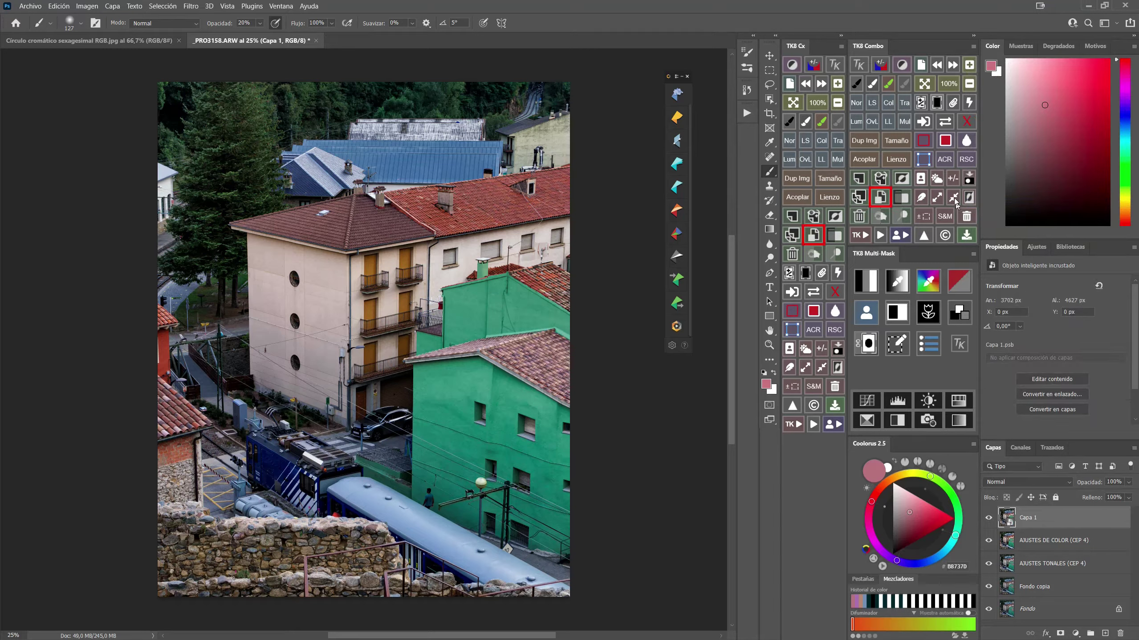
click(944, 159)
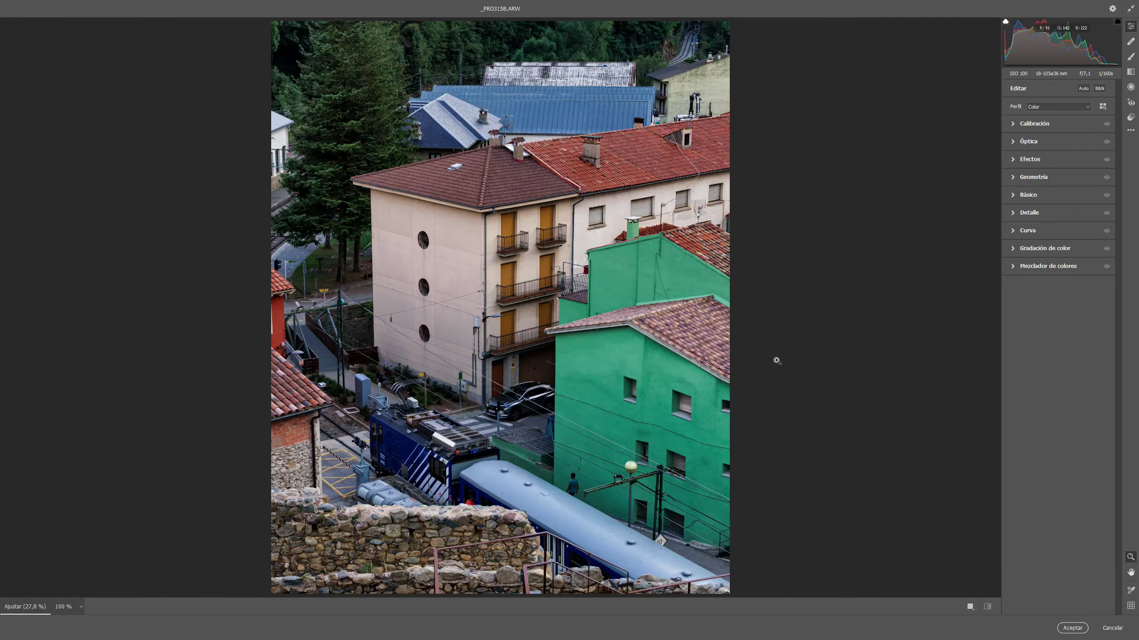
Add a reset radial filter and position its ellipse around the train.
click(1132, 87)
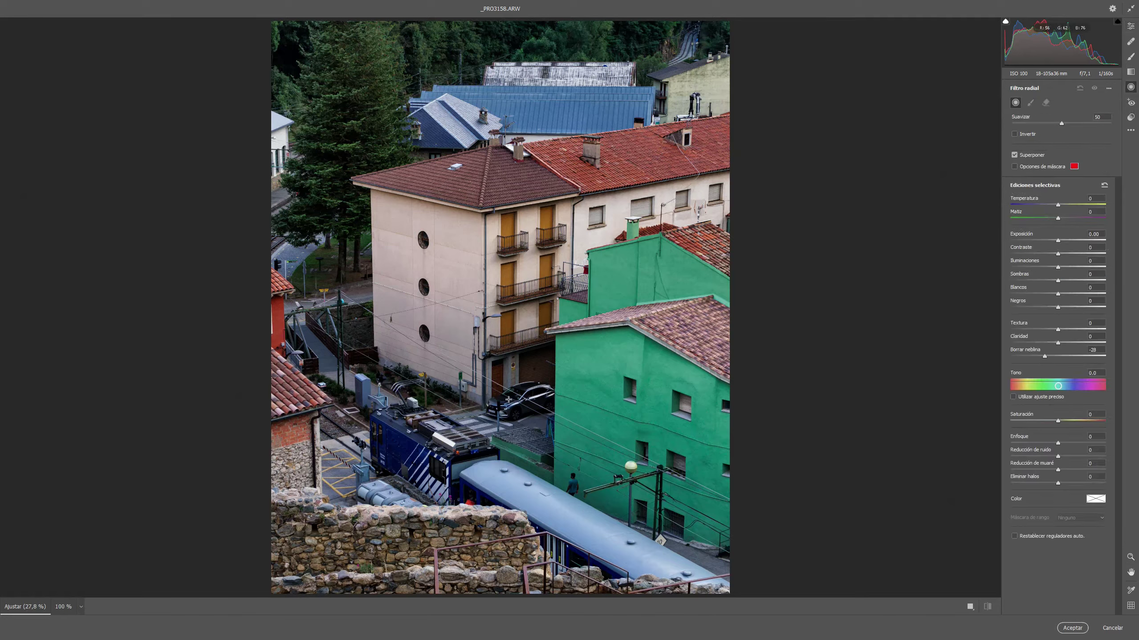
click(1104, 186)
mouse_move(426, 415)
mouse_down()
mouse_move(715, 436)
mouse_move(673, 567)
mouse_up()
drag(418, 412, 555, 502)
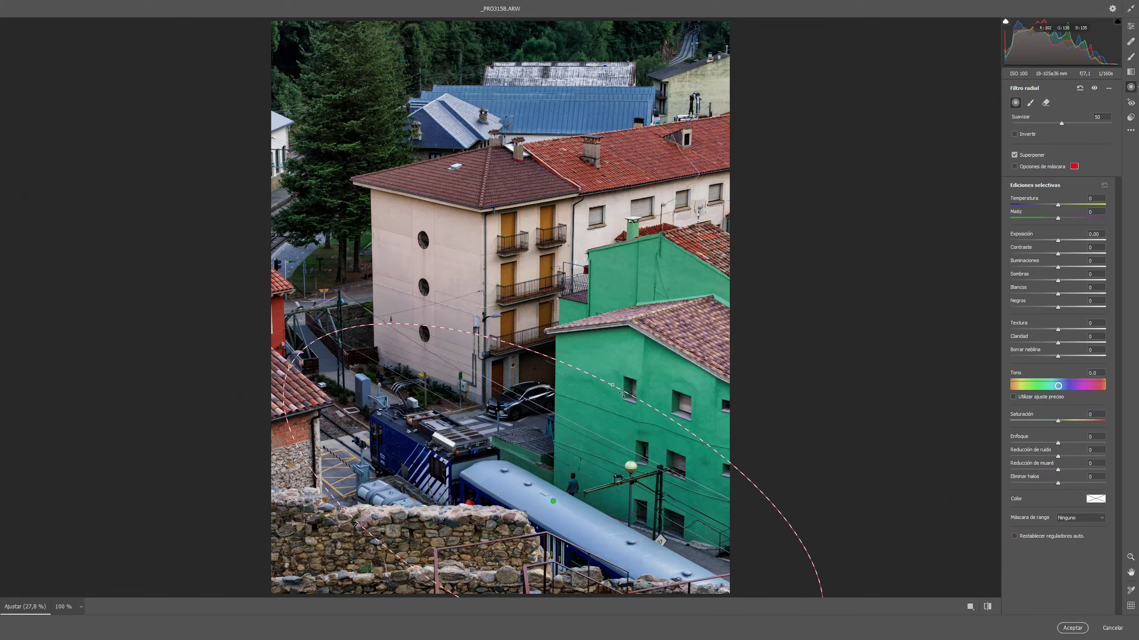
drag(613, 385, 604, 393)
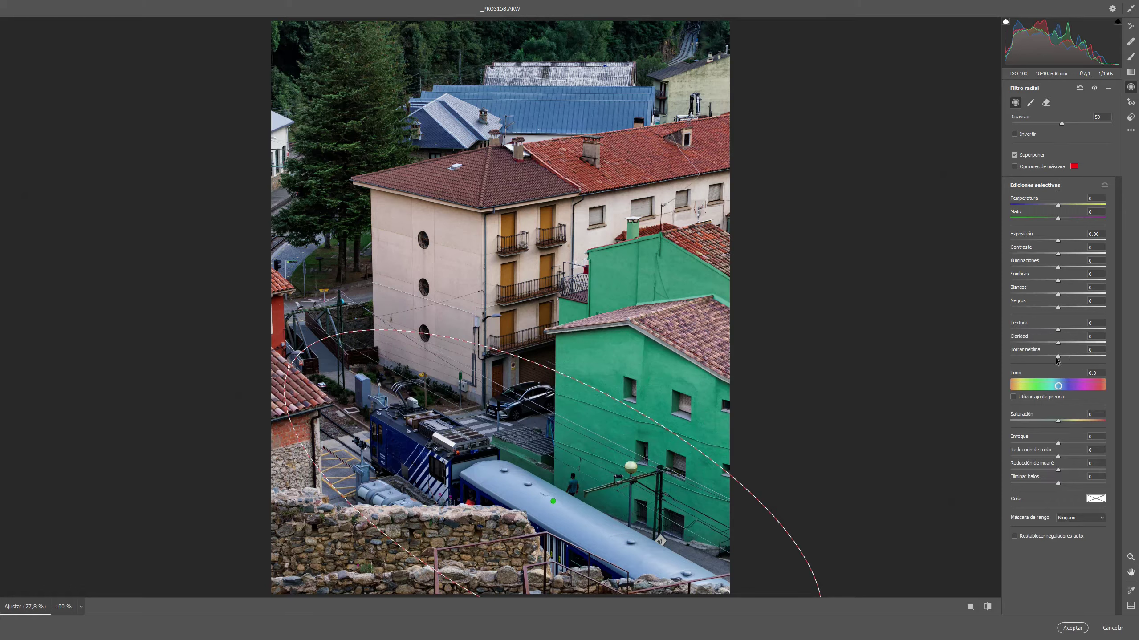
Invert the radial filter, refine its ellipse over the train, and reduce feathering to 23.
click(1022, 137)
click(1015, 166)
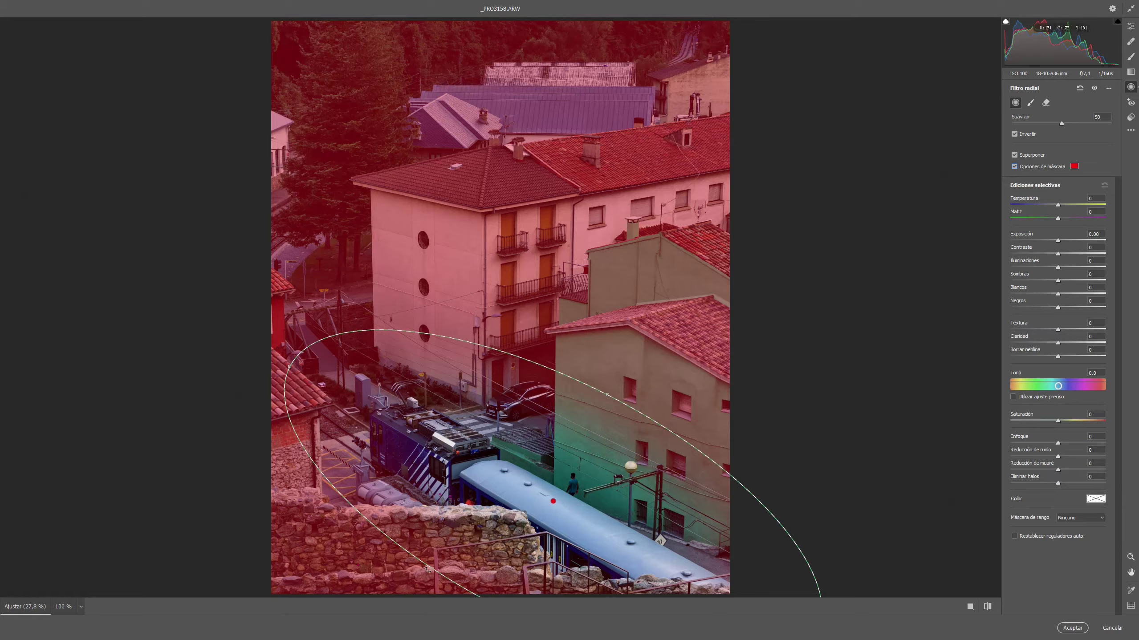
drag(608, 394, 617, 374)
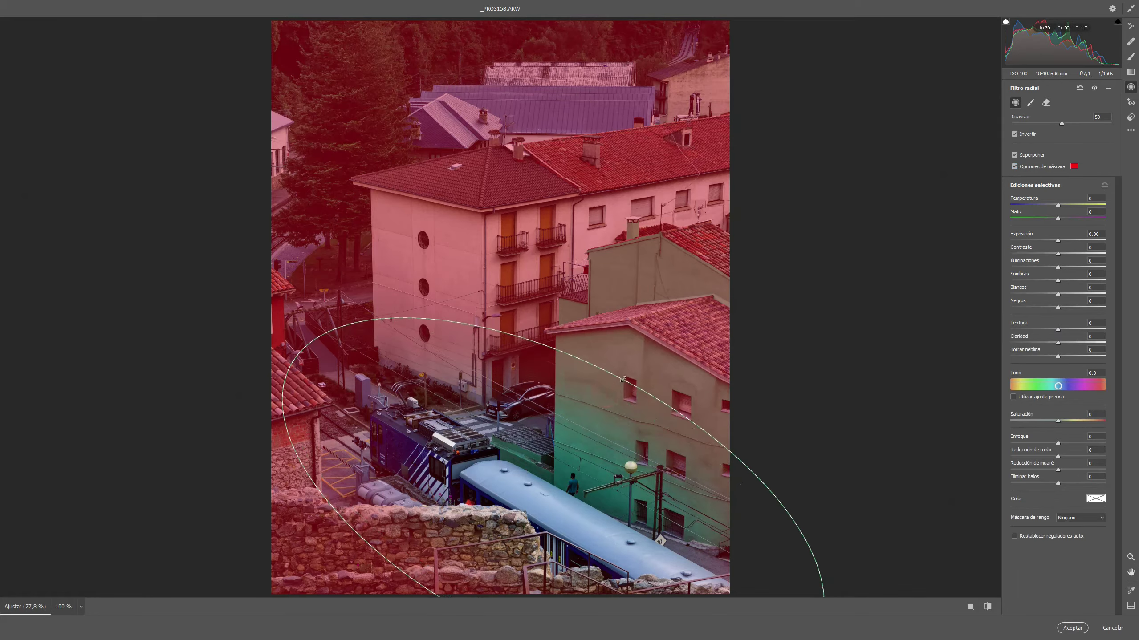
drag(553, 501, 502, 474)
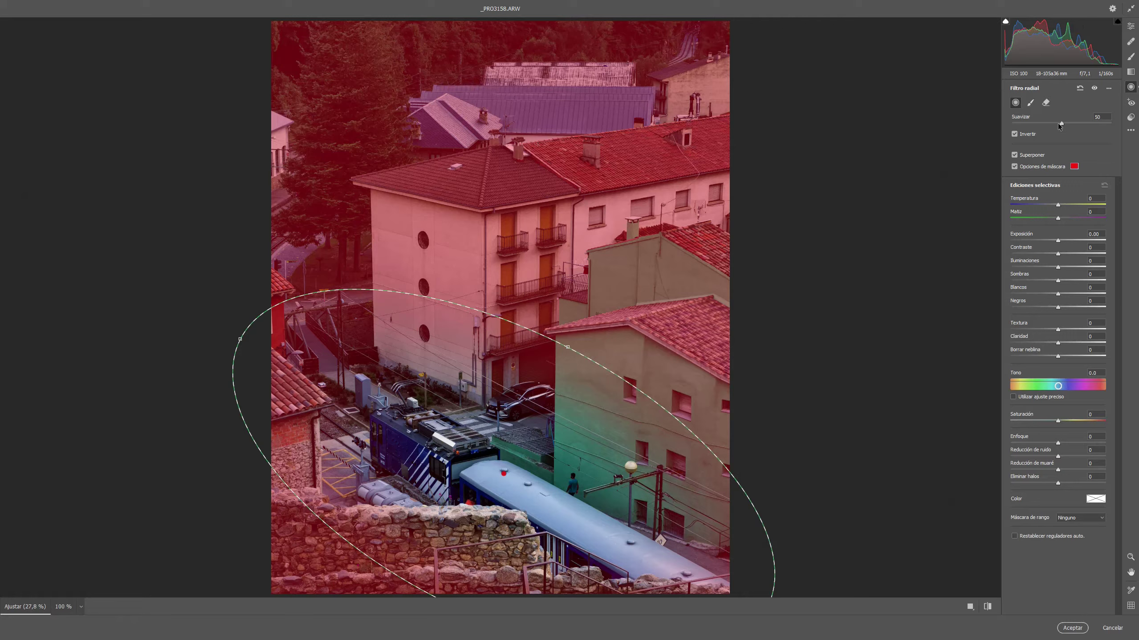
mouse_move(1082, 124)
mouse_down()
mouse_move(1031, 124)
mouse_move(1037, 133)
mouse_up()
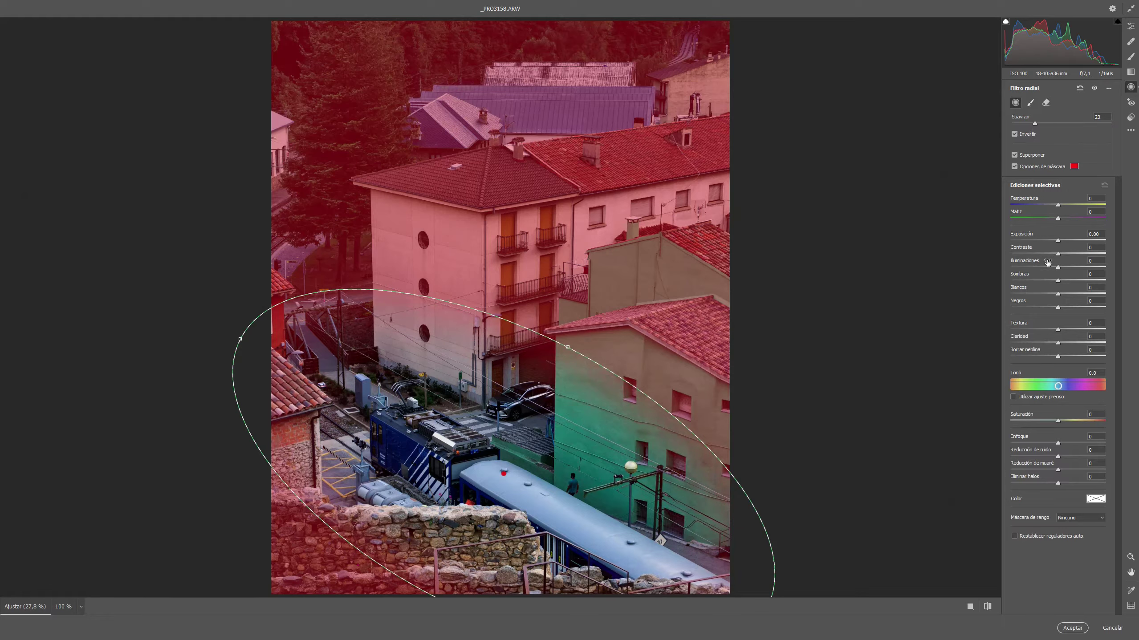
click(1014, 155)
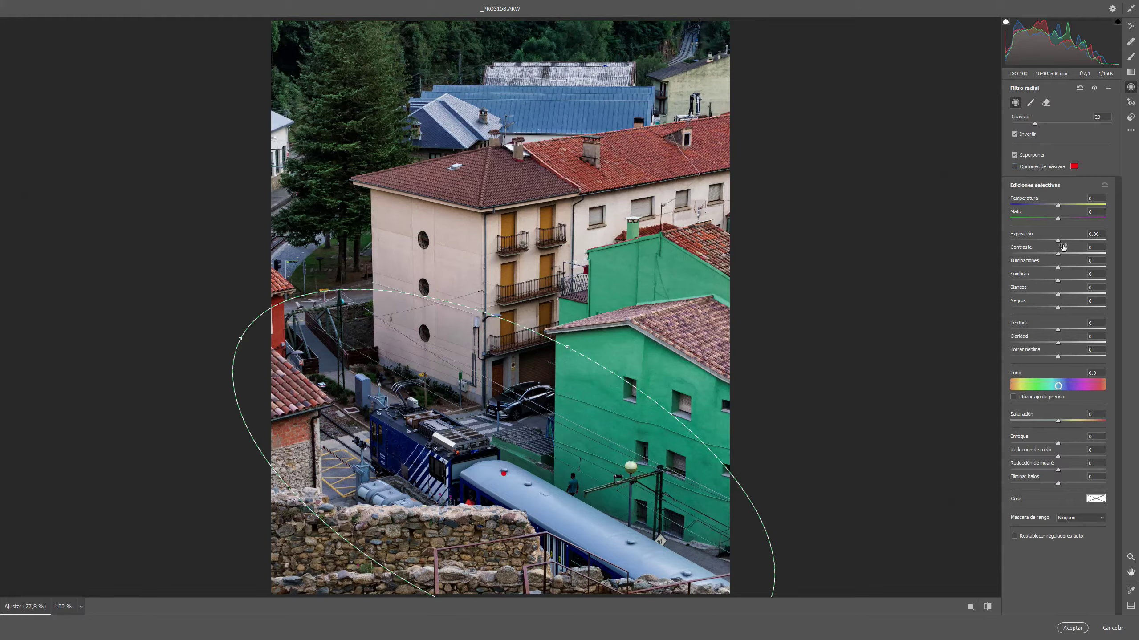
Set the inverted filter to exposure -0.45 and contrast +16, comparing it on and off.
drag(1057, 242, 1065, 256)
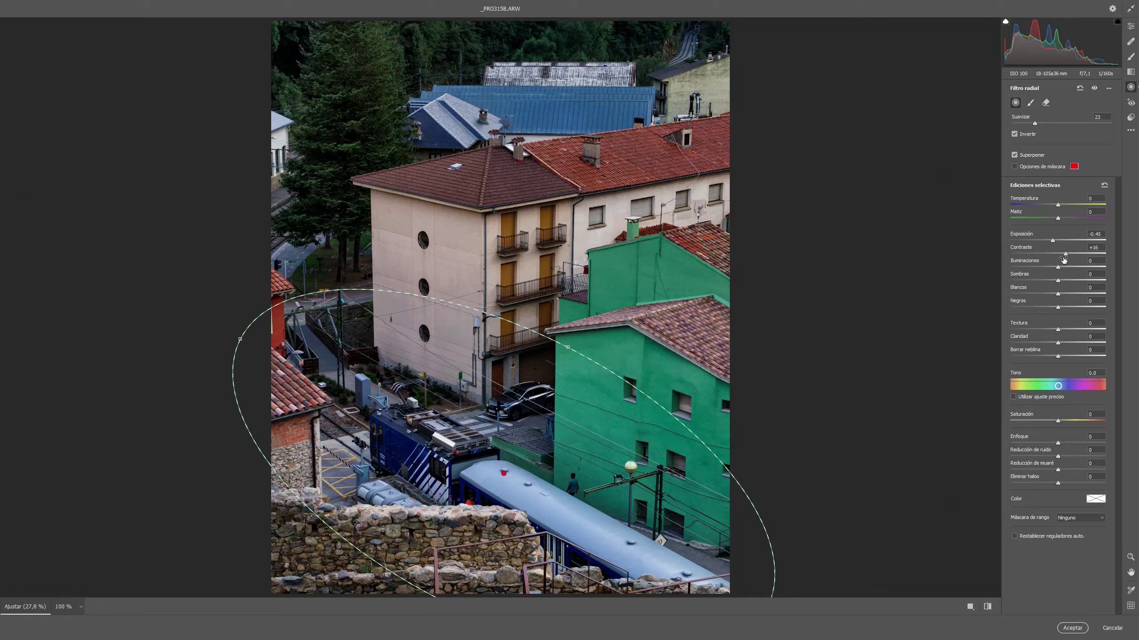
click(1095, 88)
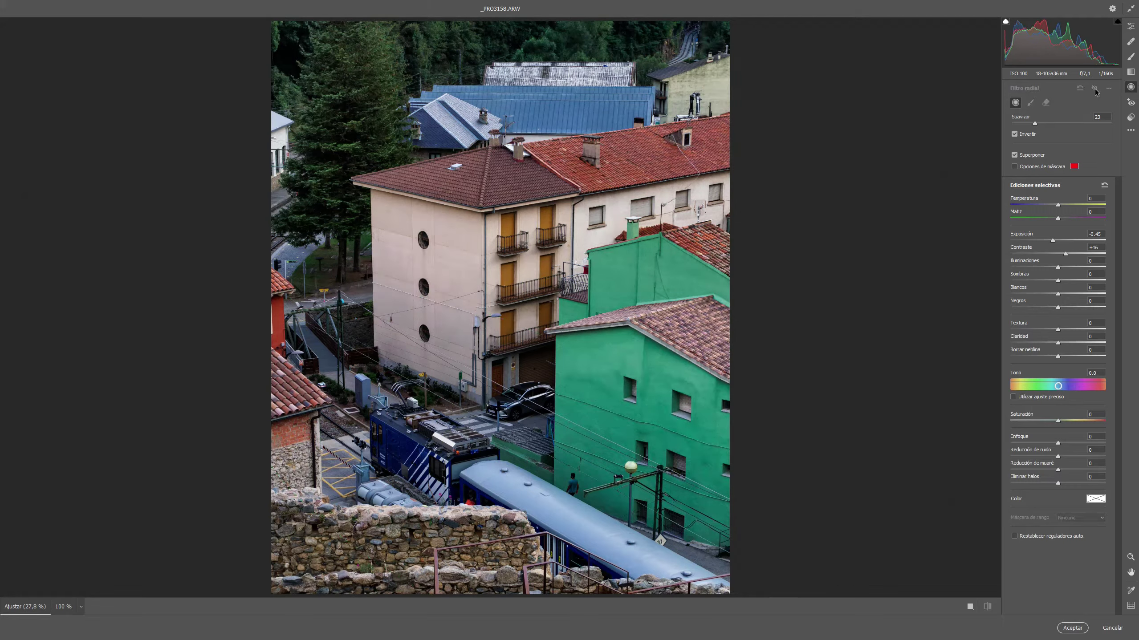
click(1095, 89)
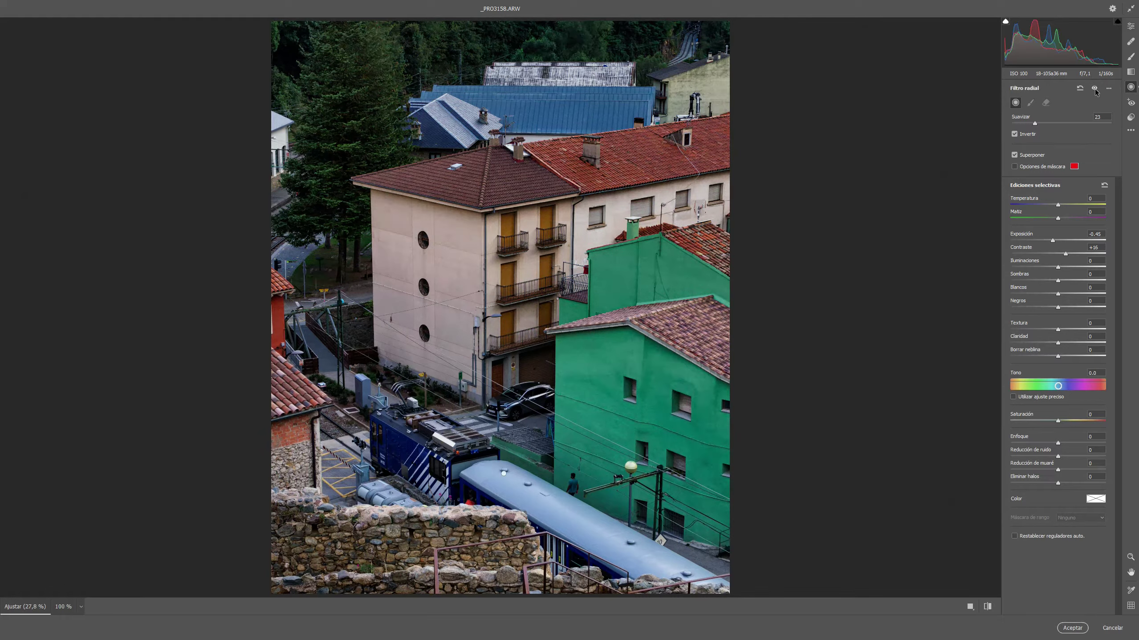
click(1094, 88)
click(1095, 90)
click(1016, 167)
click(504, 473)
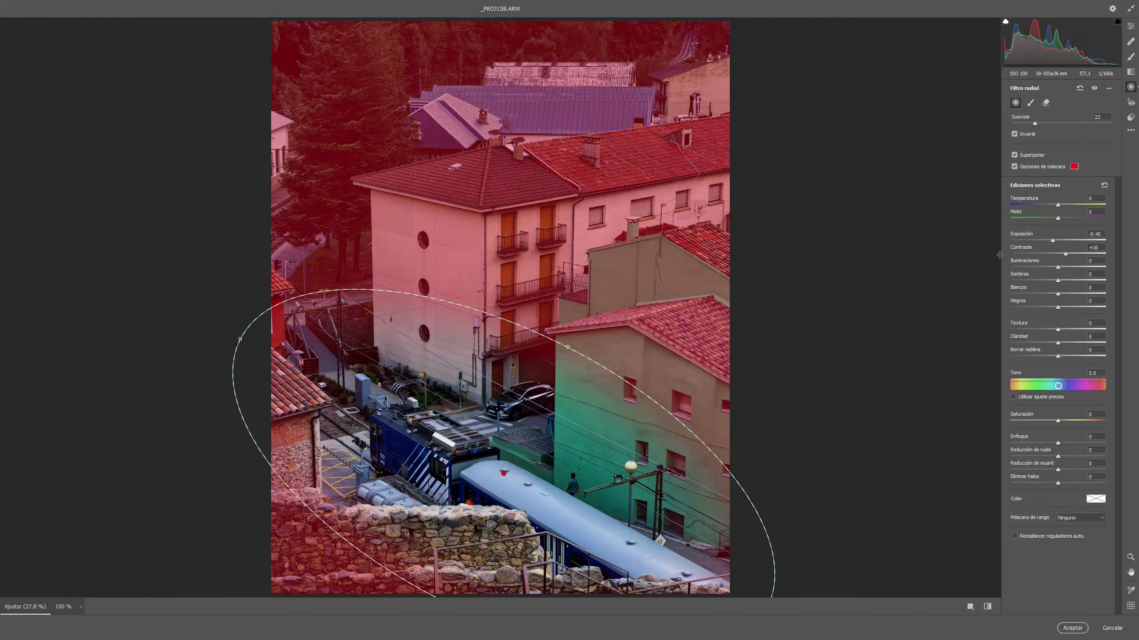
Brush the lower stone wall into the filter mask at flow 16 with Máscara automática on.
click(1031, 103)
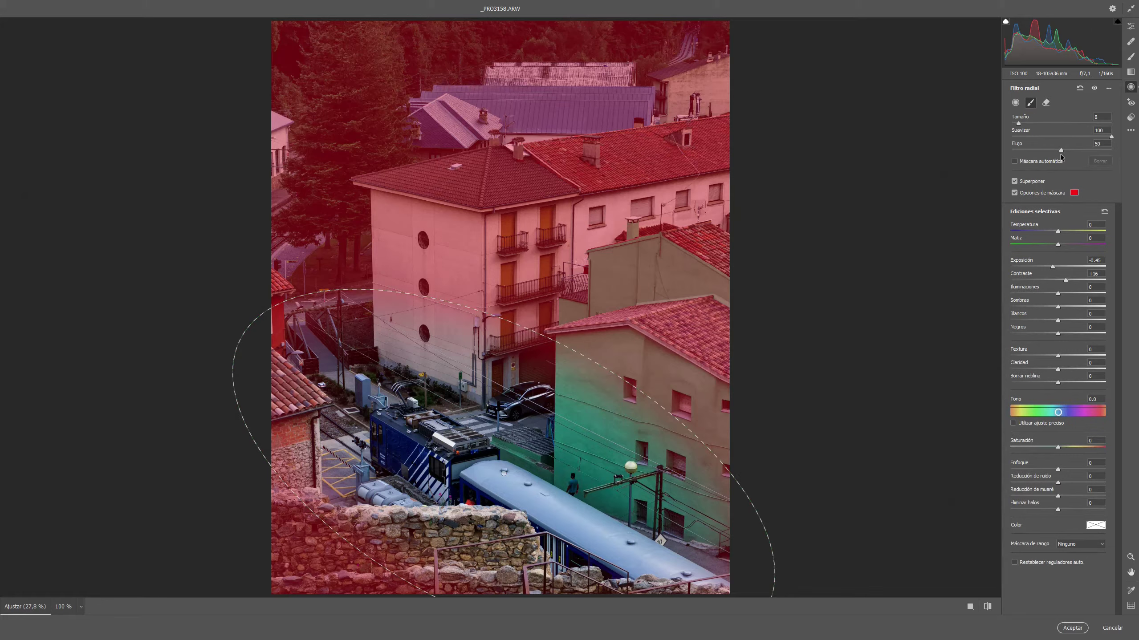
drag(1062, 150, 1027, 150)
click(1015, 162)
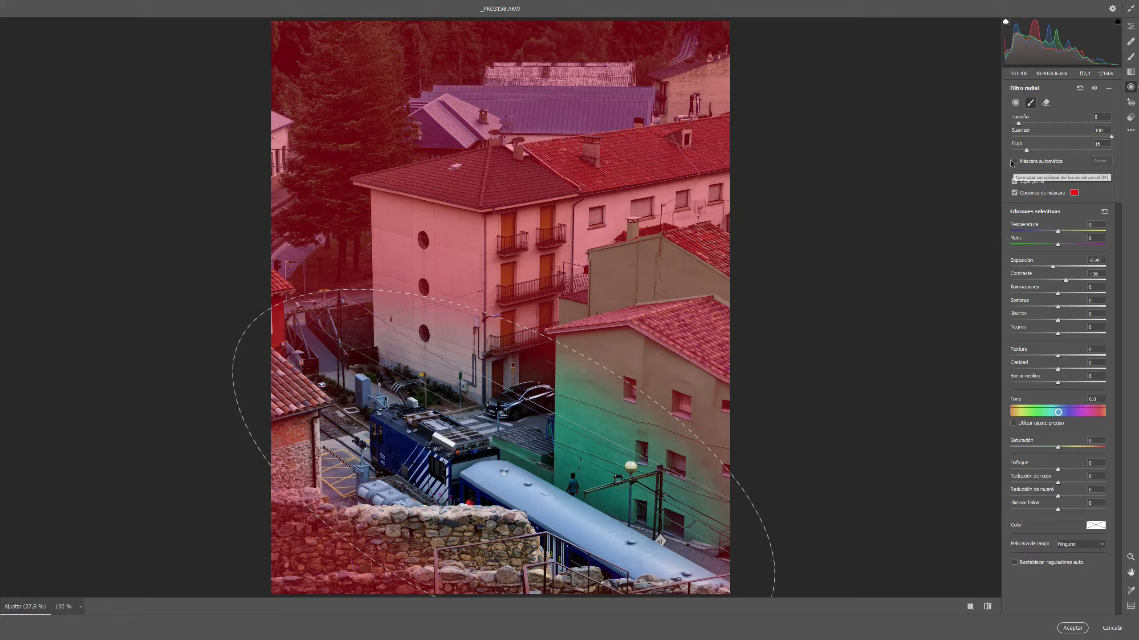
mouse_move(391, 525)
mouse_down()
mouse_move(514, 540)
mouse_move(391, 532)
mouse_move(297, 458)
mouse_move(531, 568)
mouse_up()
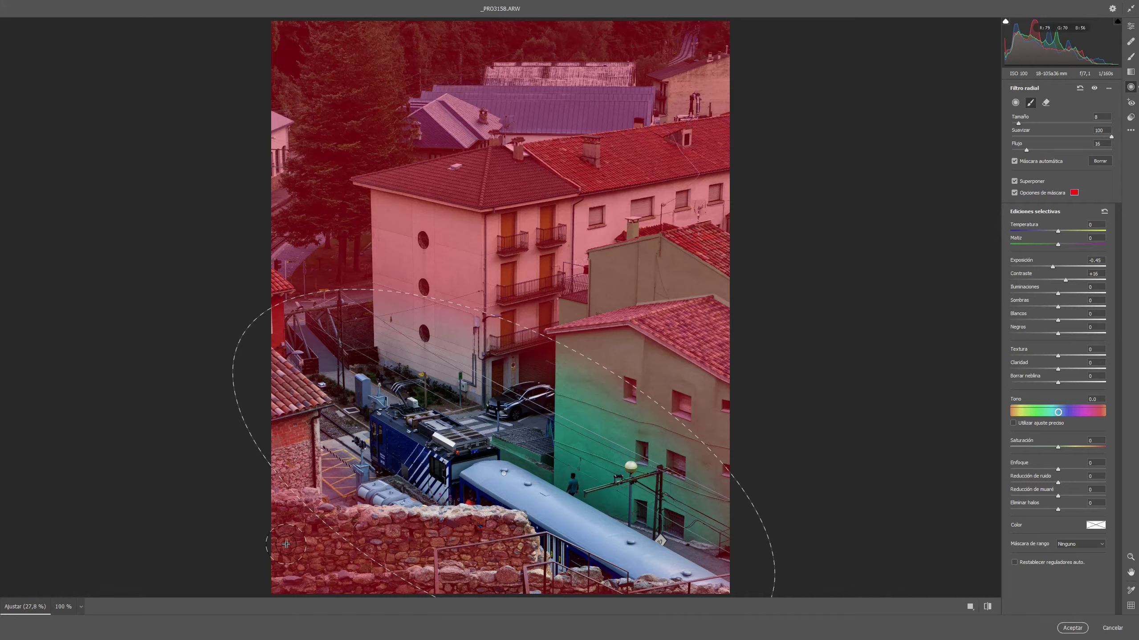
click(1022, 193)
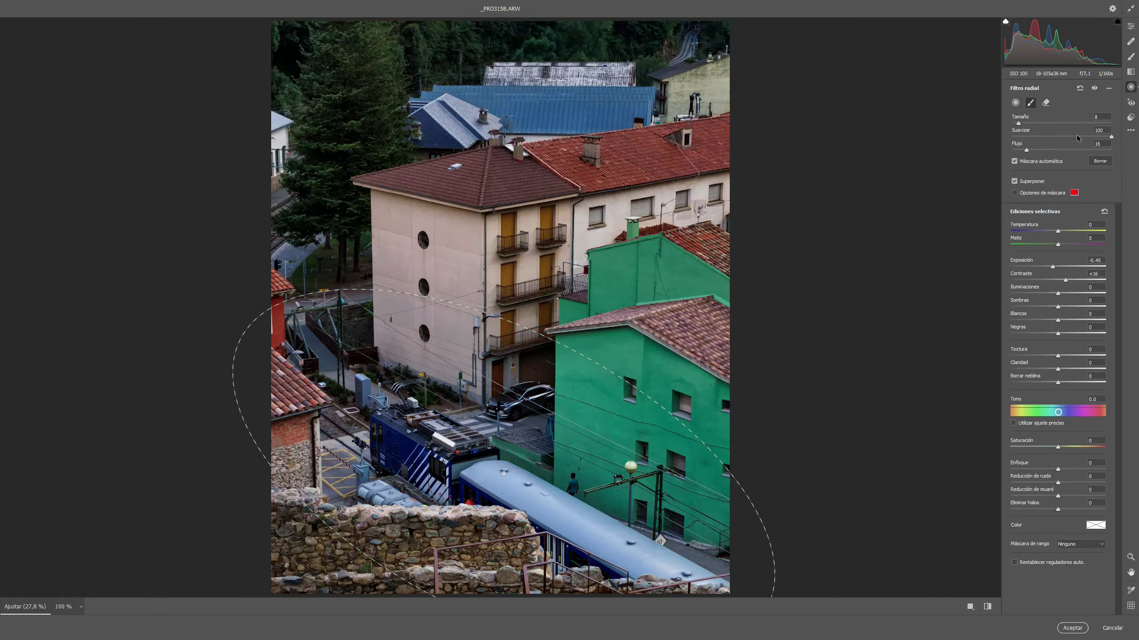
Compare the filter on and off, then lower highlights to -13 and shadows to -21.
click(1095, 88)
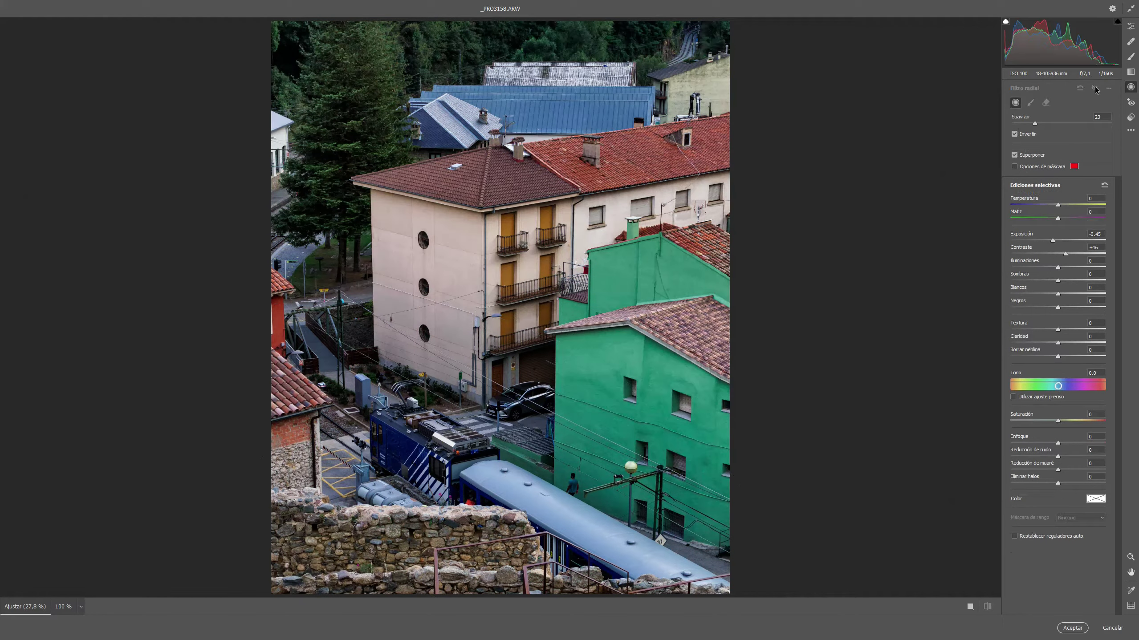
click(1095, 89)
click(1095, 89)
click(1095, 88)
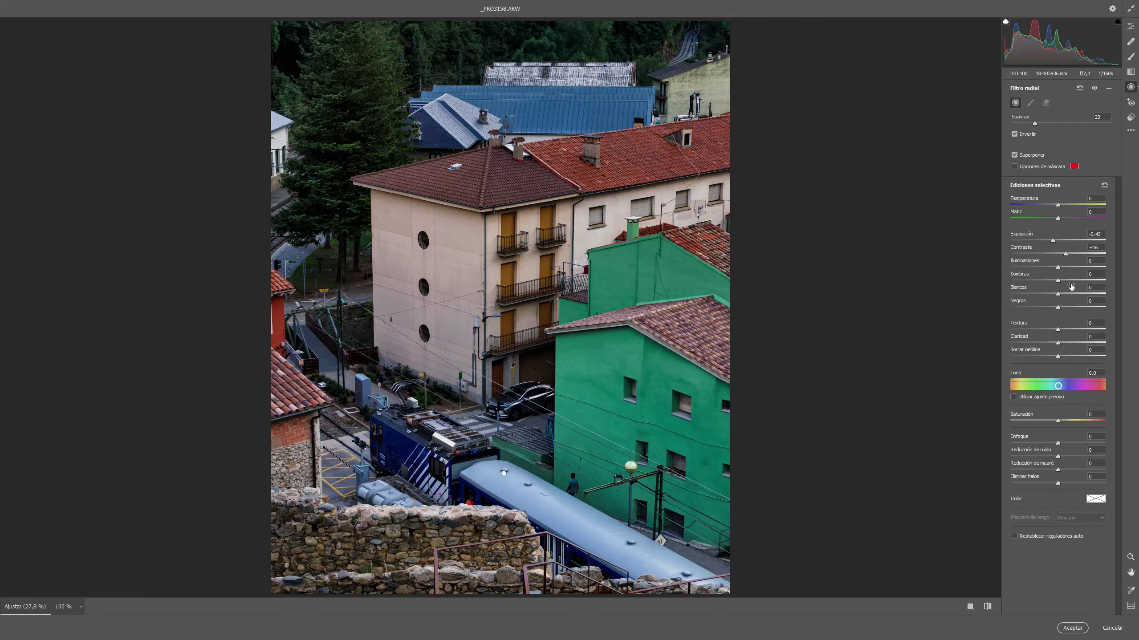
drag(1059, 268, 1047, 269)
drag(1060, 281, 1051, 283)
On the train filter, set exposure -0.70, contrast +21 and highlights -14.
click(504, 473)
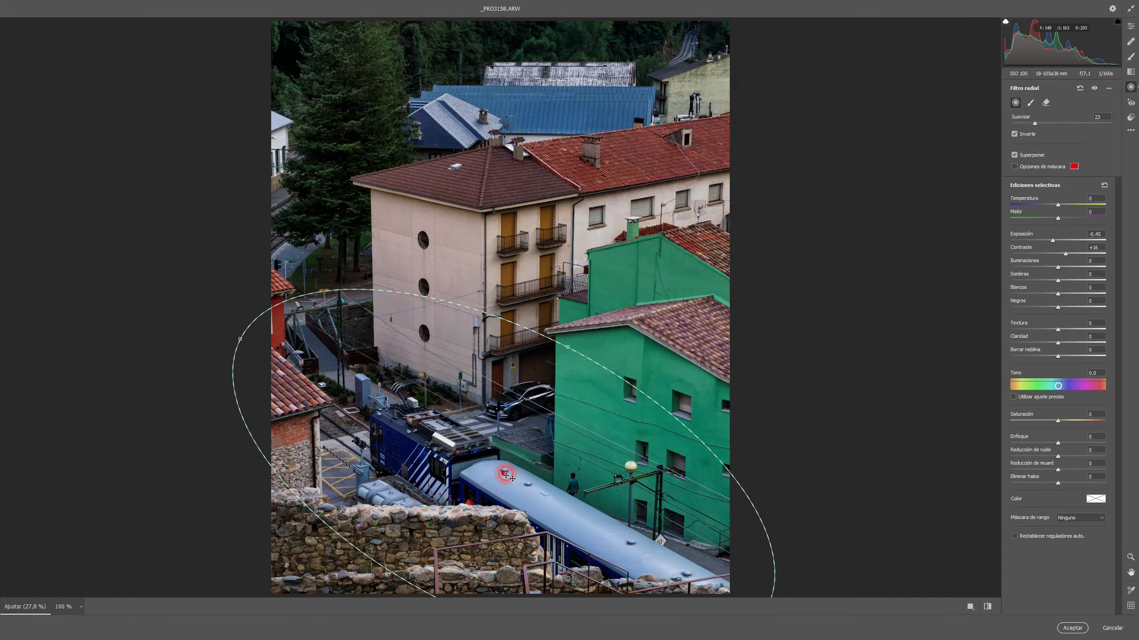
drag(1052, 241, 1051, 241)
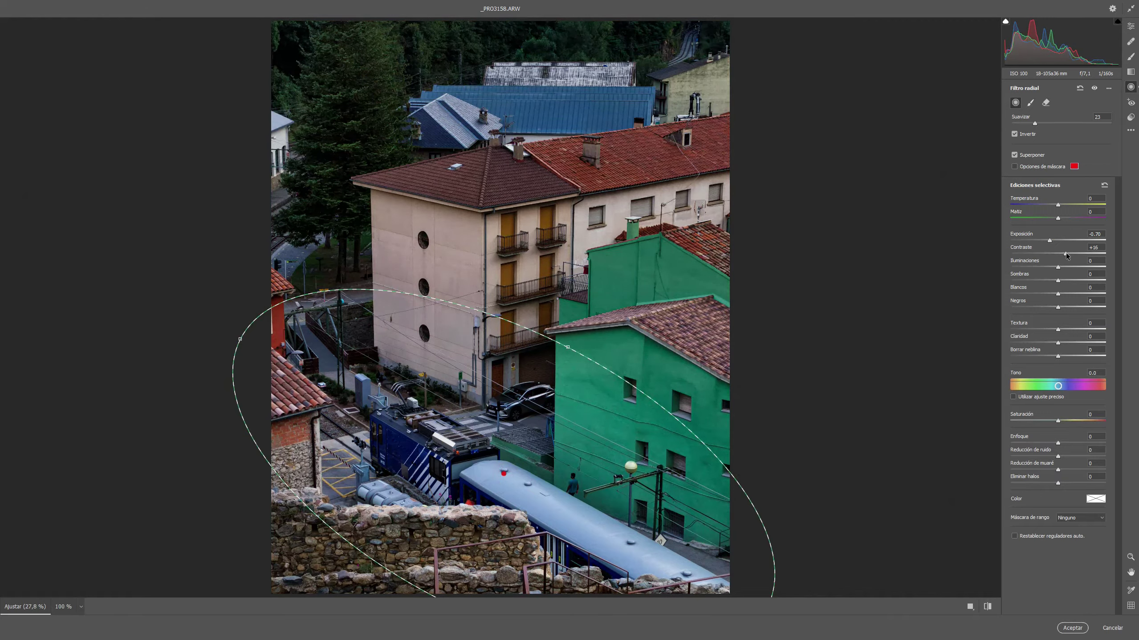
drag(1067, 254, 1053, 268)
click(1057, 268)
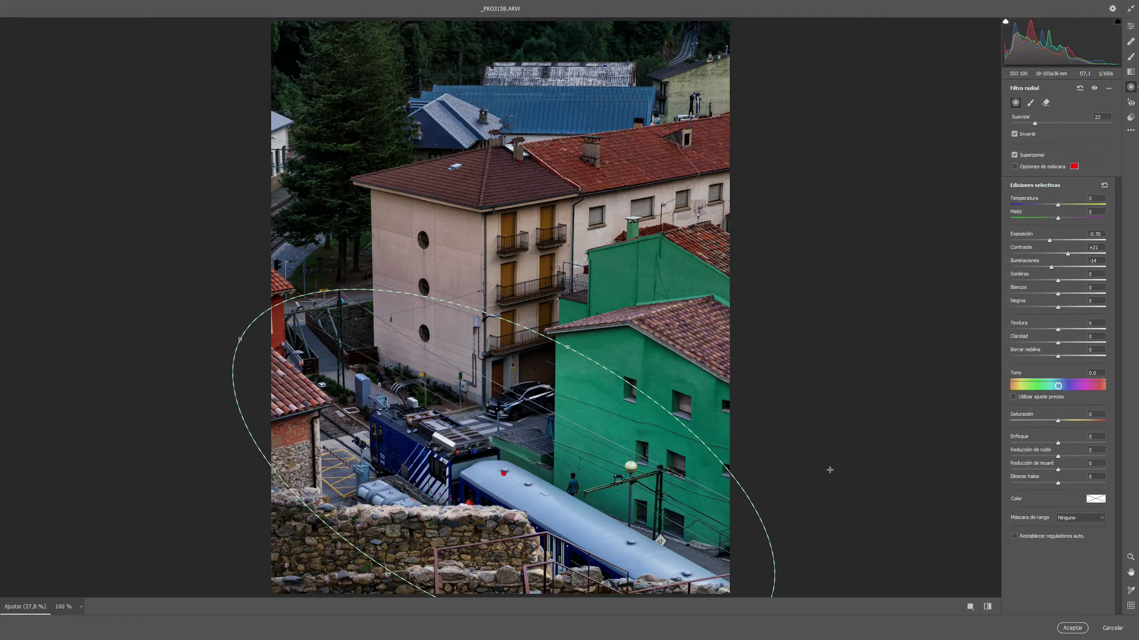
Hide the ellipse outline and toggle the filter effect to compare before and after.
click(1015, 155)
click(1095, 90)
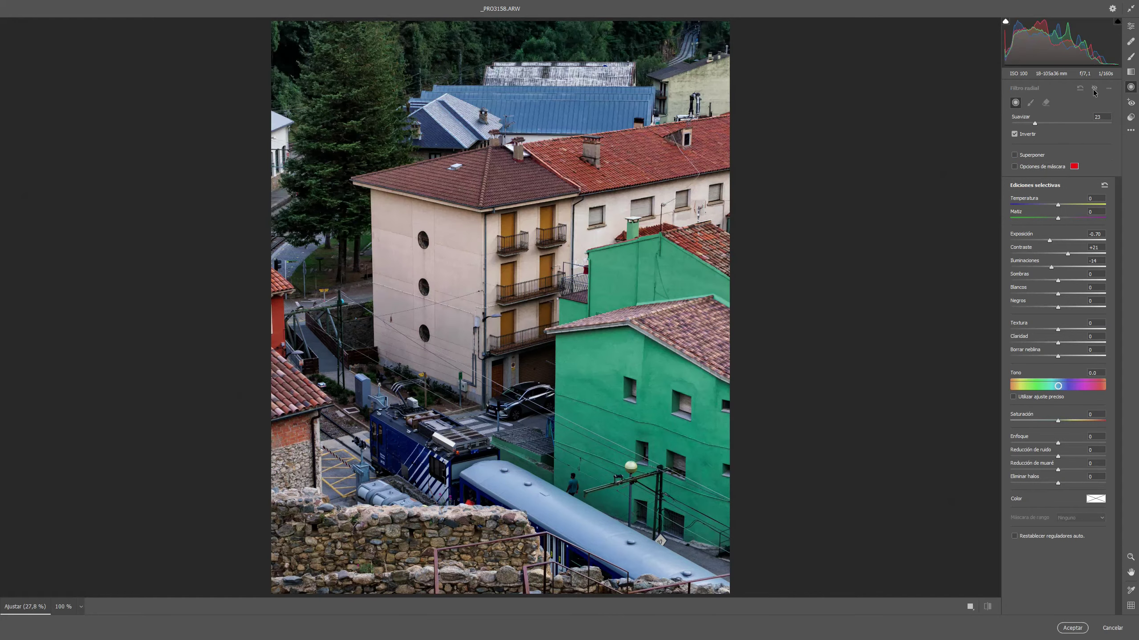
click(1094, 89)
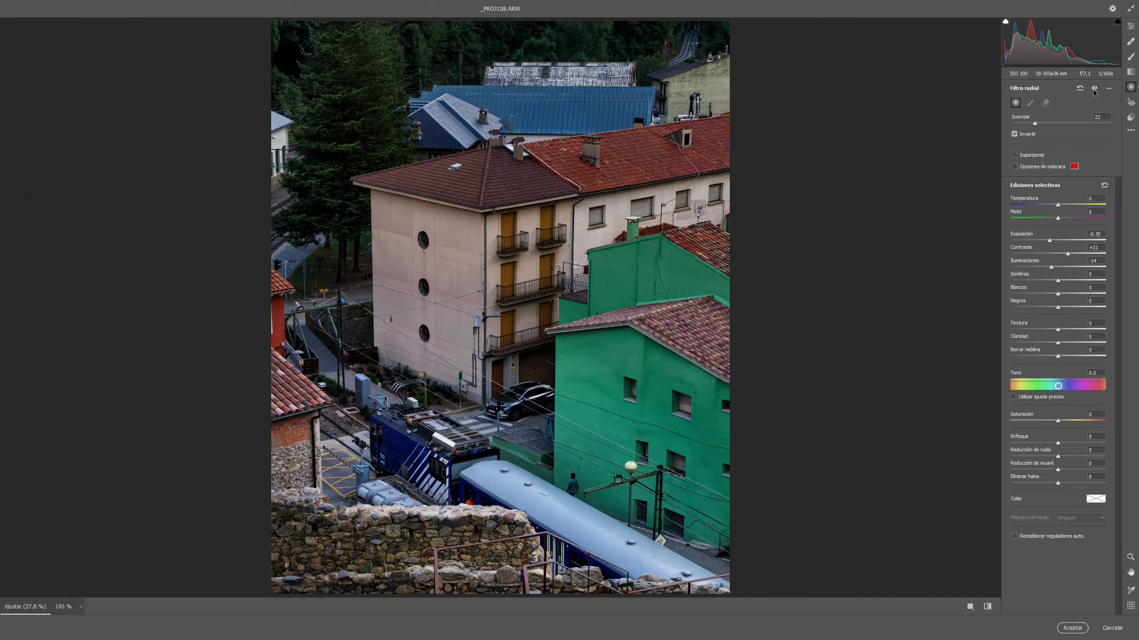
click(1094, 89)
click(1094, 90)
click(1094, 88)
Cool the train filter's temperature to -15.
drag(1061, 207, 1057, 206)
click(1015, 155)
drag(506, 473, 762, 592)
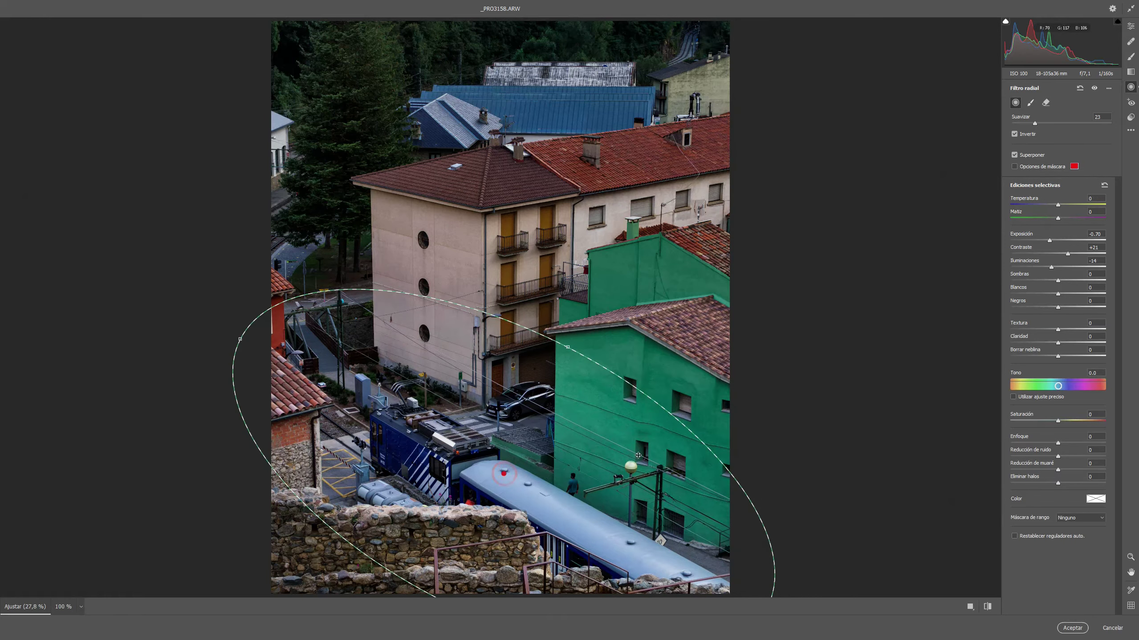
drag(1058, 207, 1053, 206)
Duplicate the train filter, un-invert it, reset sliders, set exposure +0.30, and show its mask.
right_click(504, 474)
click(536, 450)
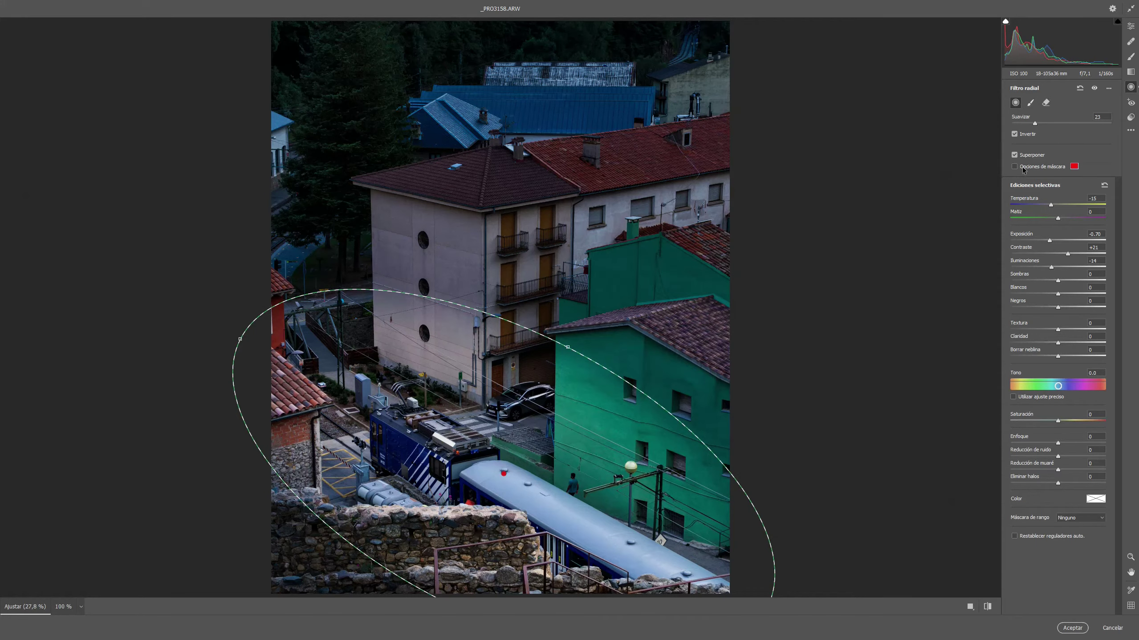
click(1014, 134)
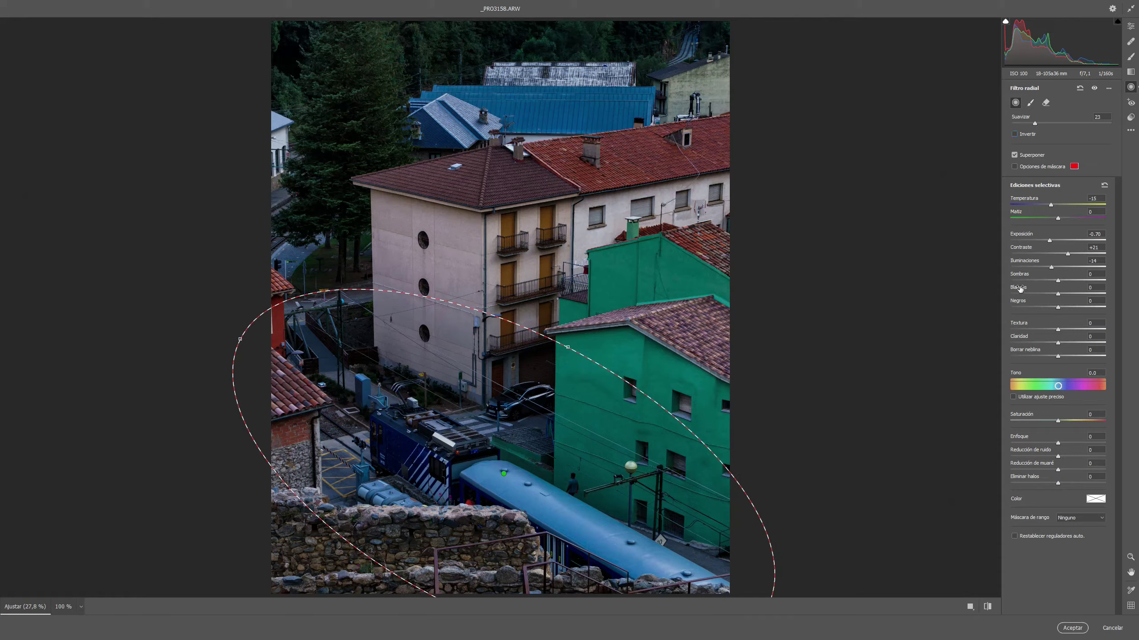
click(1106, 185)
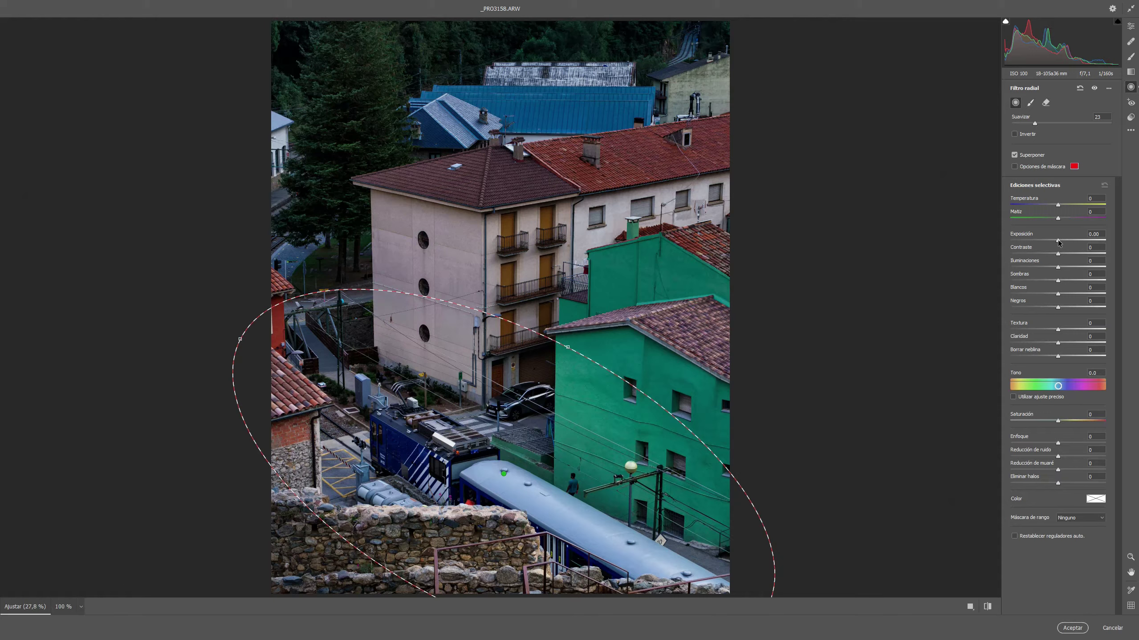
drag(1058, 241, 1061, 241)
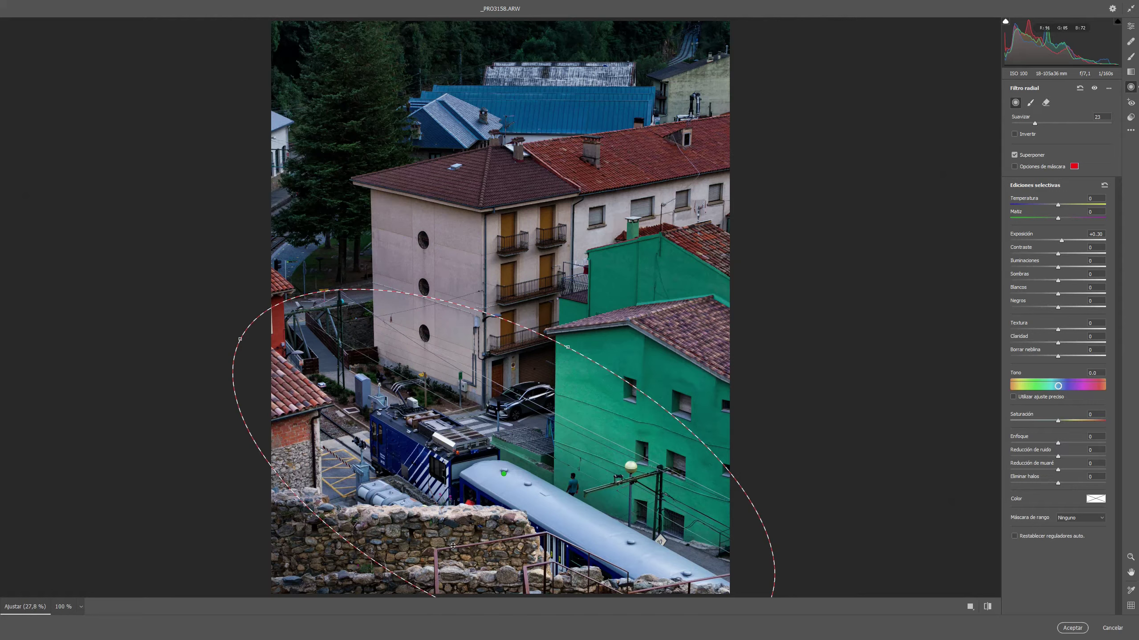
click(1014, 167)
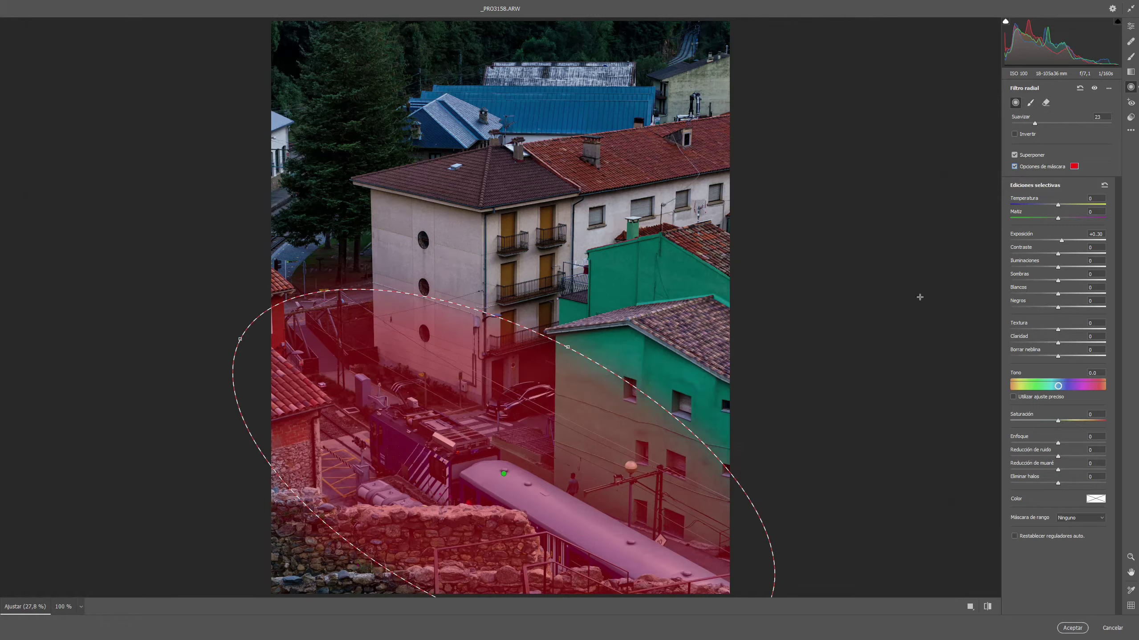
Erase the brightening mask from the green building wall, stone wall and beige wall.
click(1046, 103)
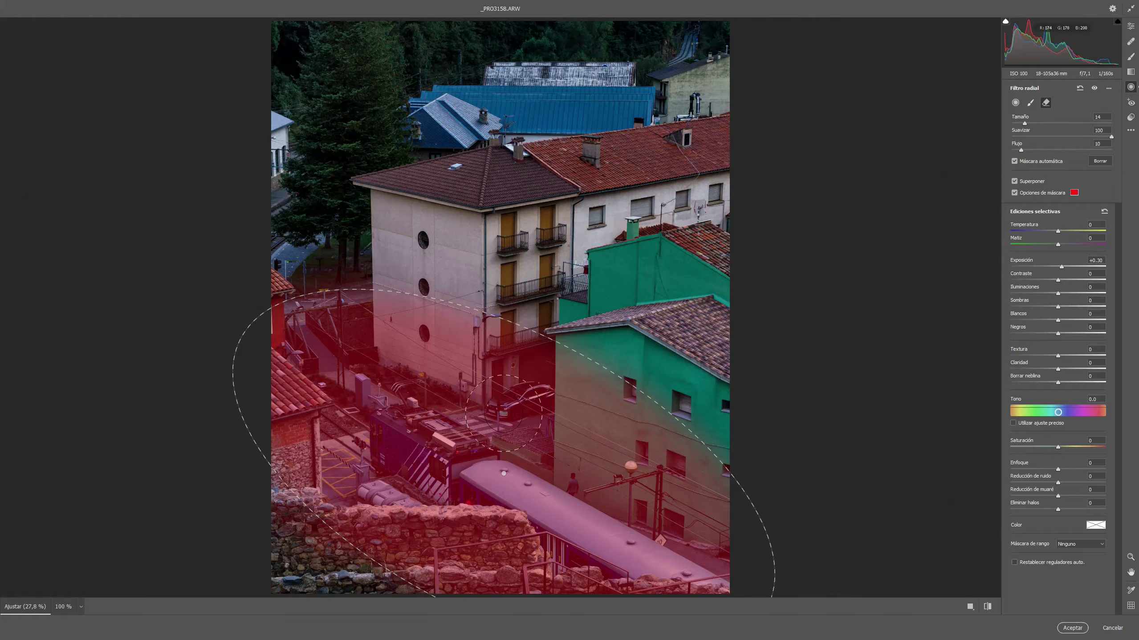
mouse_move(584, 408)
mouse_down()
mouse_move(627, 447)
mouse_move(610, 413)
mouse_up()
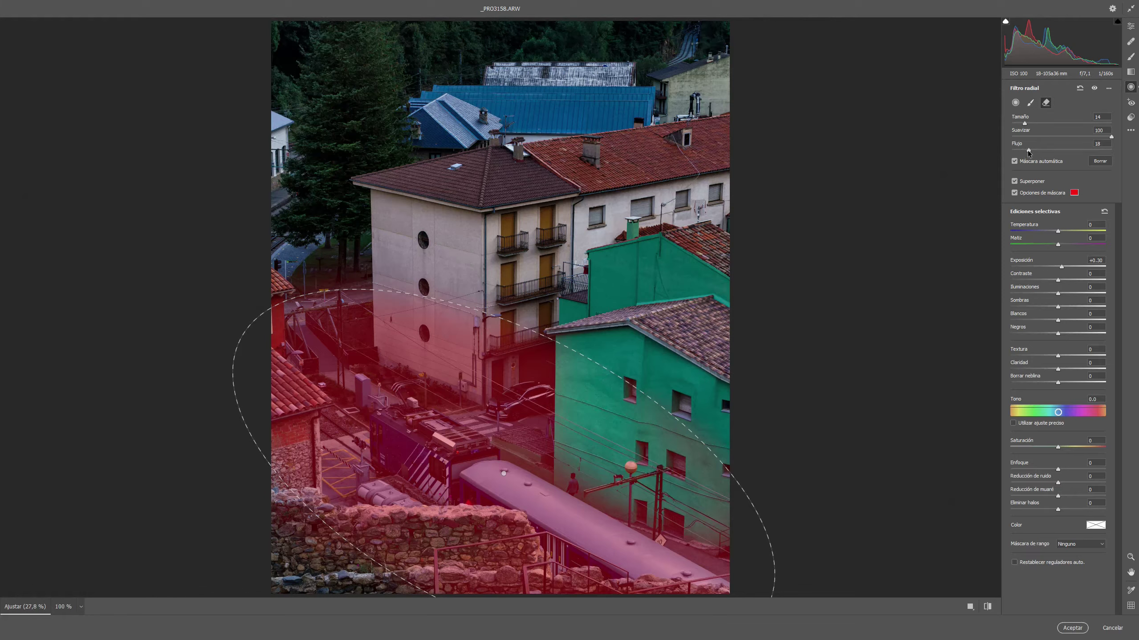
mouse_move(457, 543)
mouse_down()
mouse_move(341, 539)
mouse_move(510, 558)
mouse_up()
mouse_move(328, 529)
mouse_down()
mouse_move(402, 534)
mouse_move(295, 460)
mouse_move(285, 391)
mouse_move(300, 448)
mouse_move(351, 419)
mouse_up()
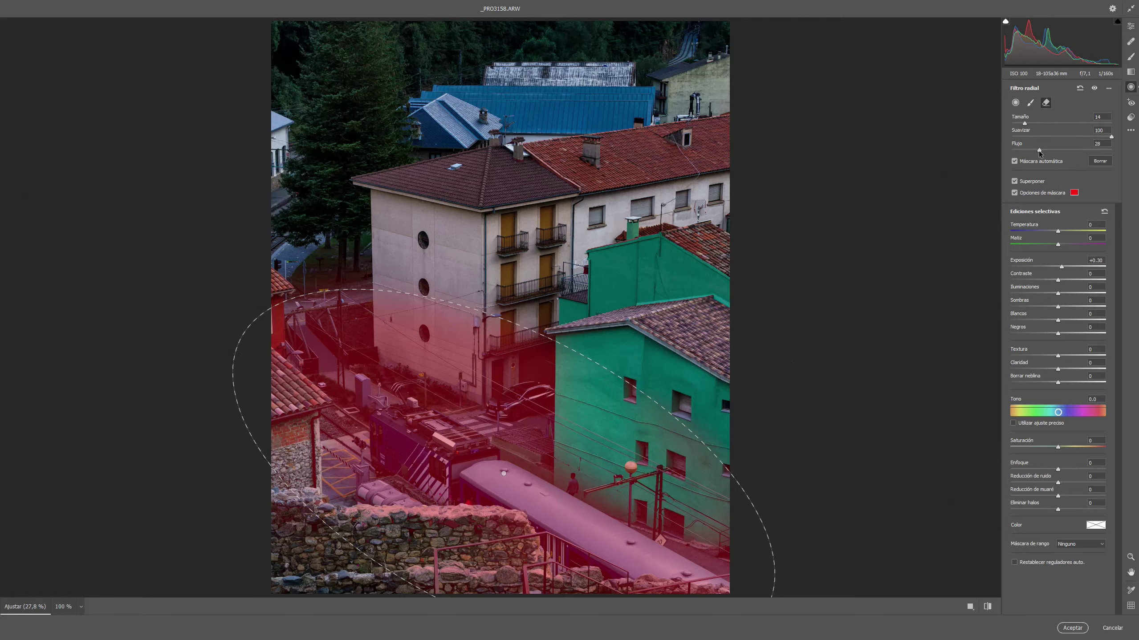
drag(1046, 151, 1049, 151)
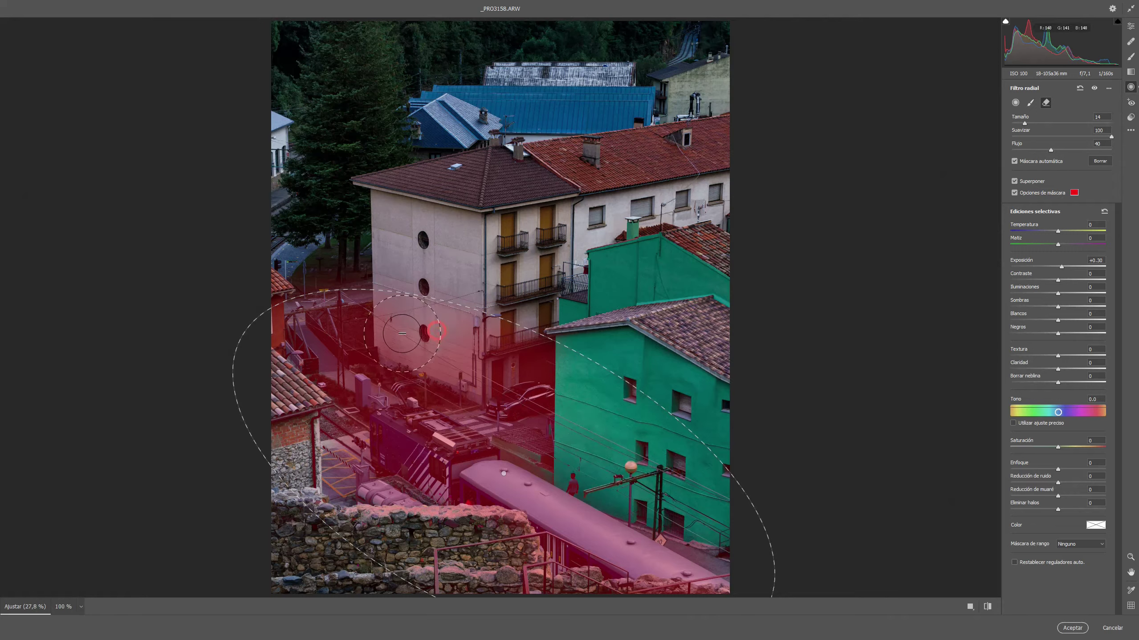
mouse_move(414, 337)
mouse_down()
mouse_move(464, 344)
mouse_move(404, 309)
mouse_up()
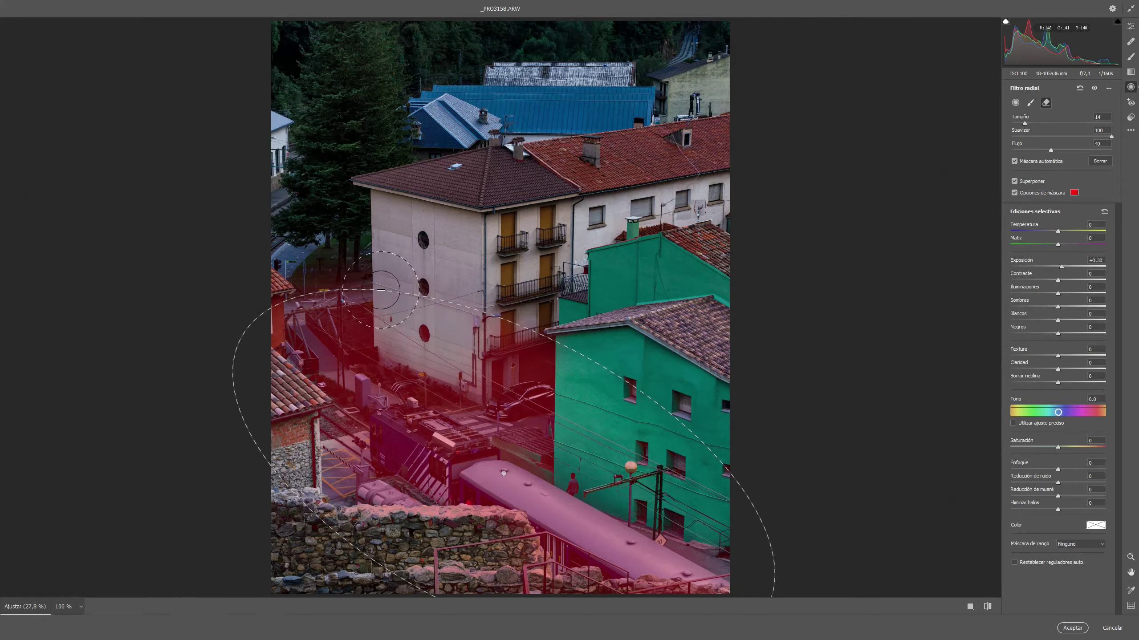
mouse_move(444, 345)
mouse_down()
mouse_move(393, 342)
mouse_move(449, 340)
mouse_up()
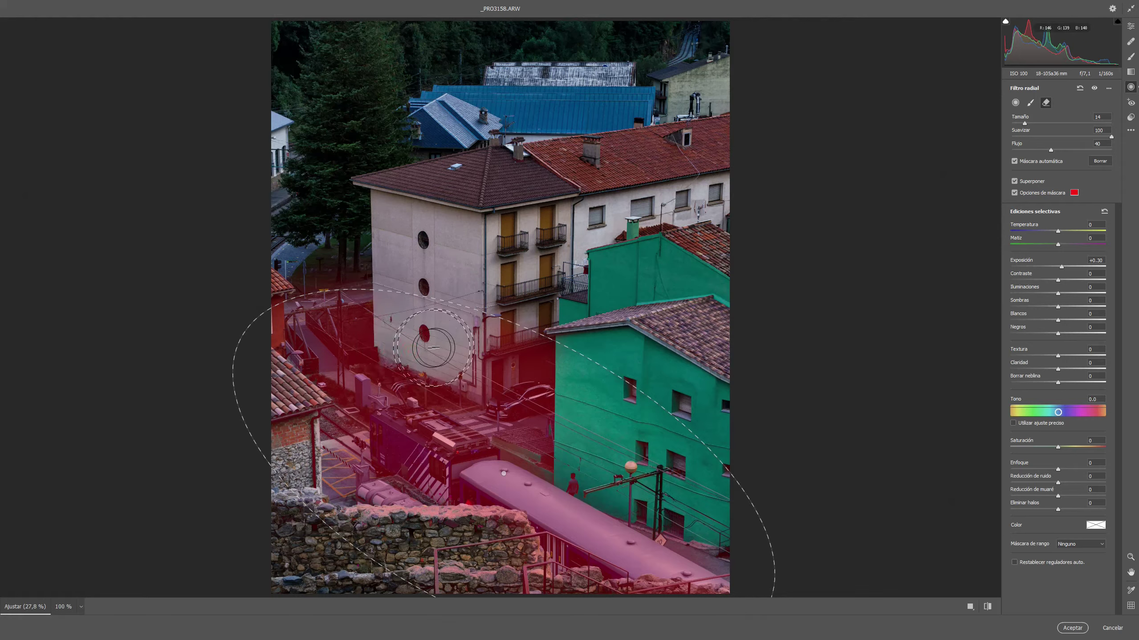
Hide the mask overlays, compare the filter on and off, and apply the edits to Capa 1.
click(1014, 194)
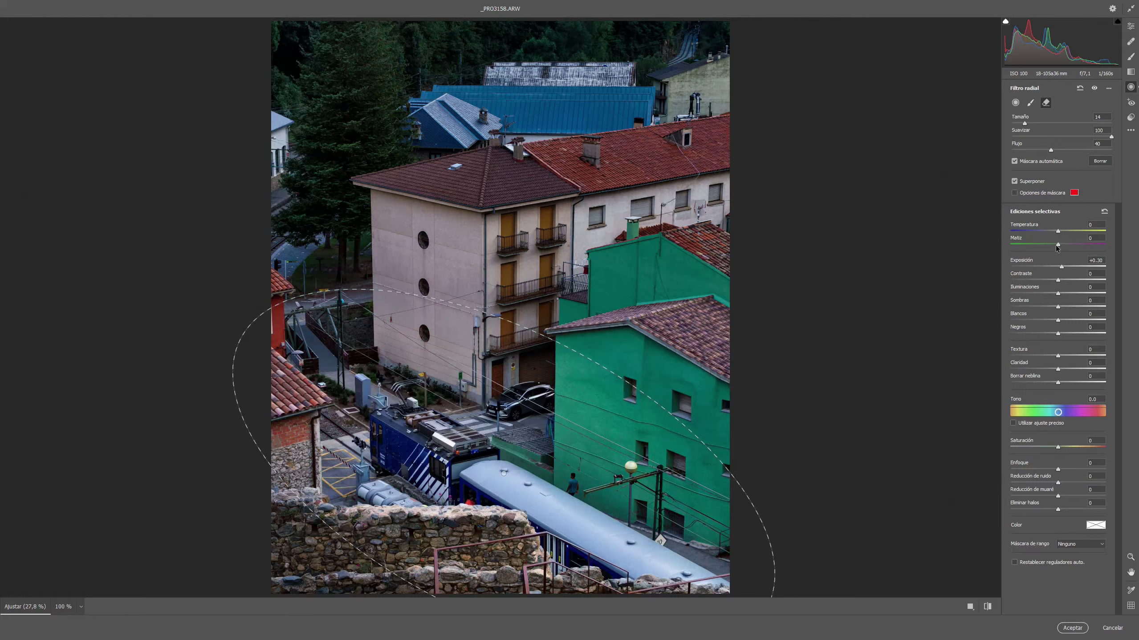
click(1015, 182)
key(shift+k)
click(1094, 88)
click(1094, 88)
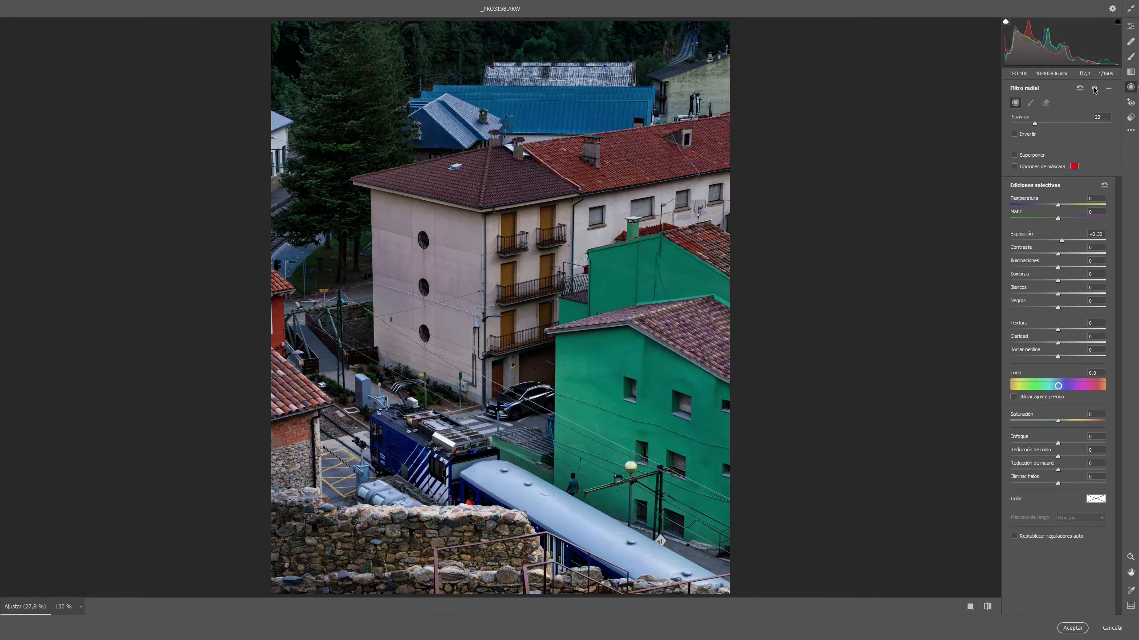
click(1094, 89)
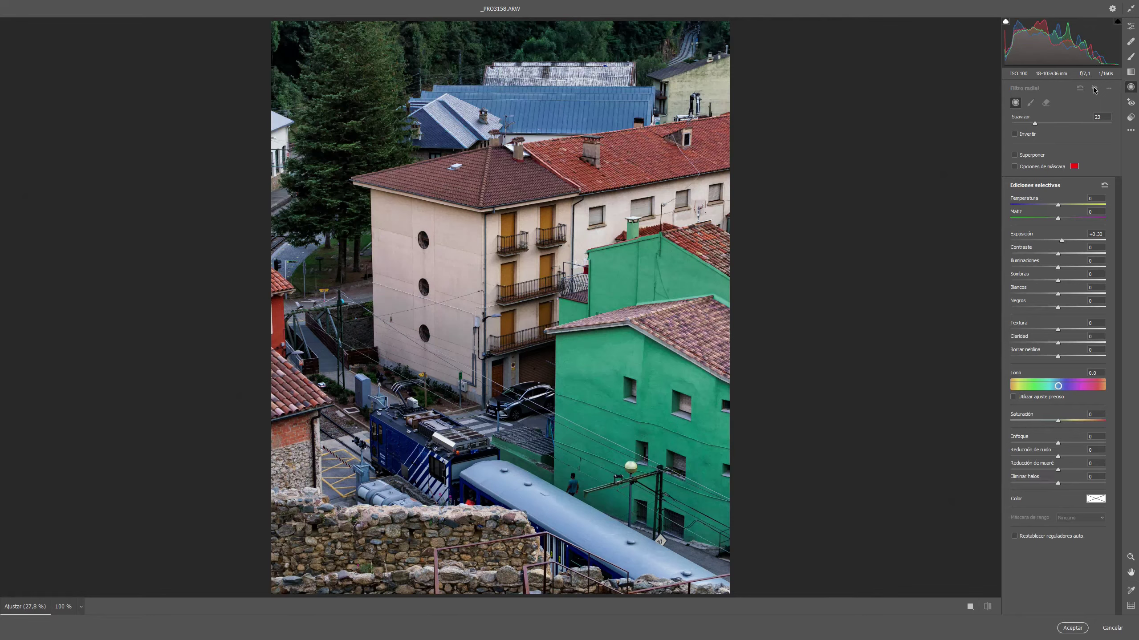
click(1094, 88)
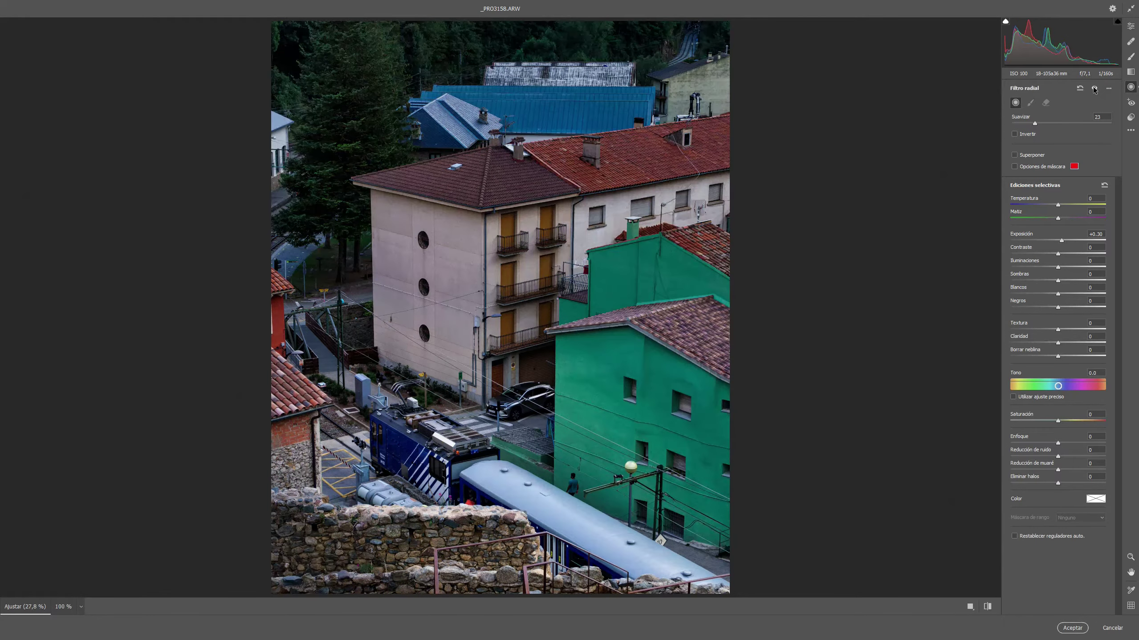
click(1094, 89)
click(1094, 88)
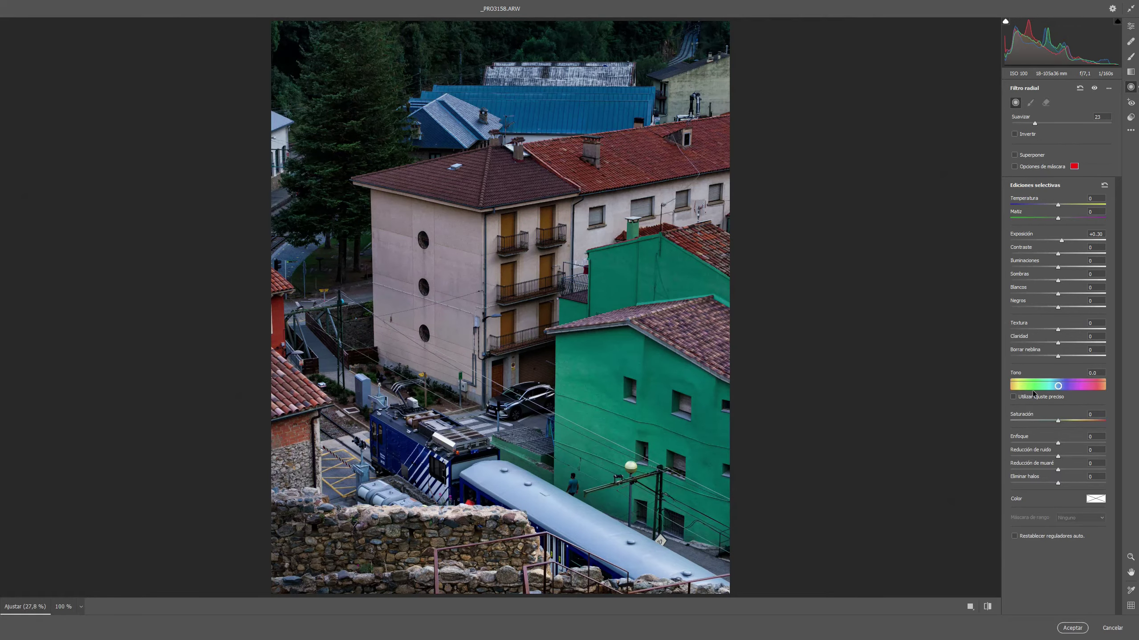
click(1073, 631)
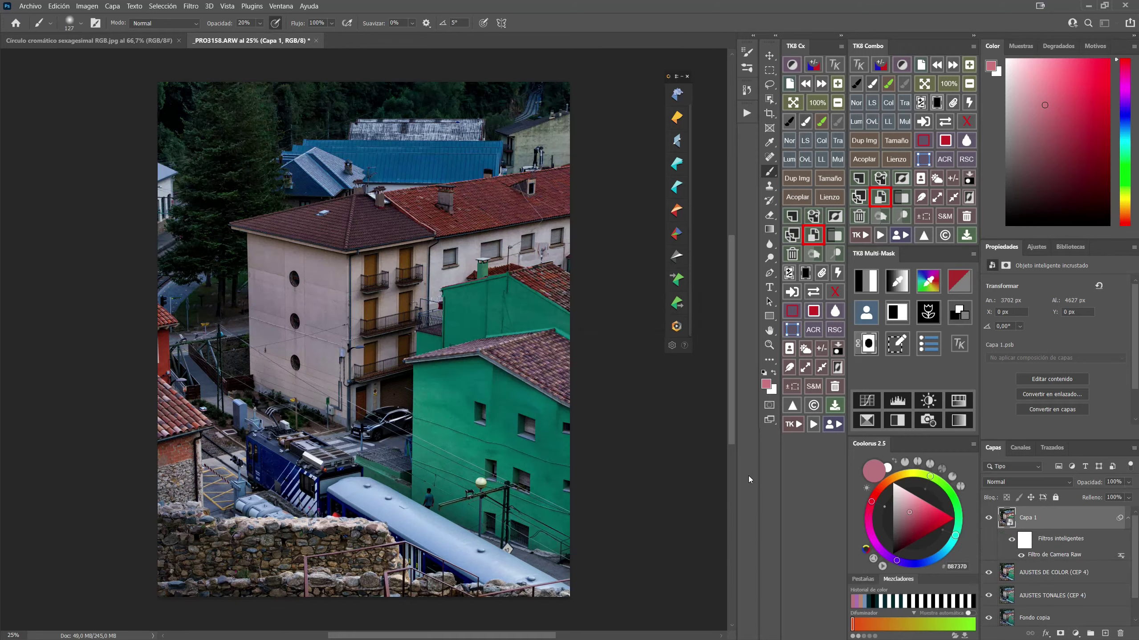
Compare Capa 1 on and off and set its opacity to 80%.
click(990, 522)
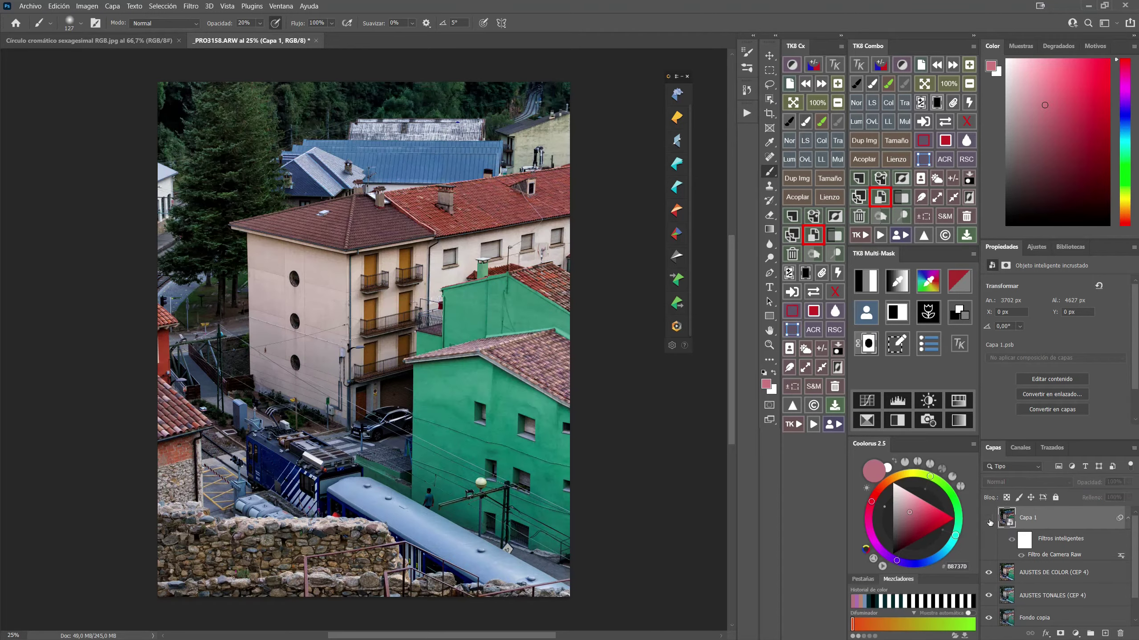
click(990, 521)
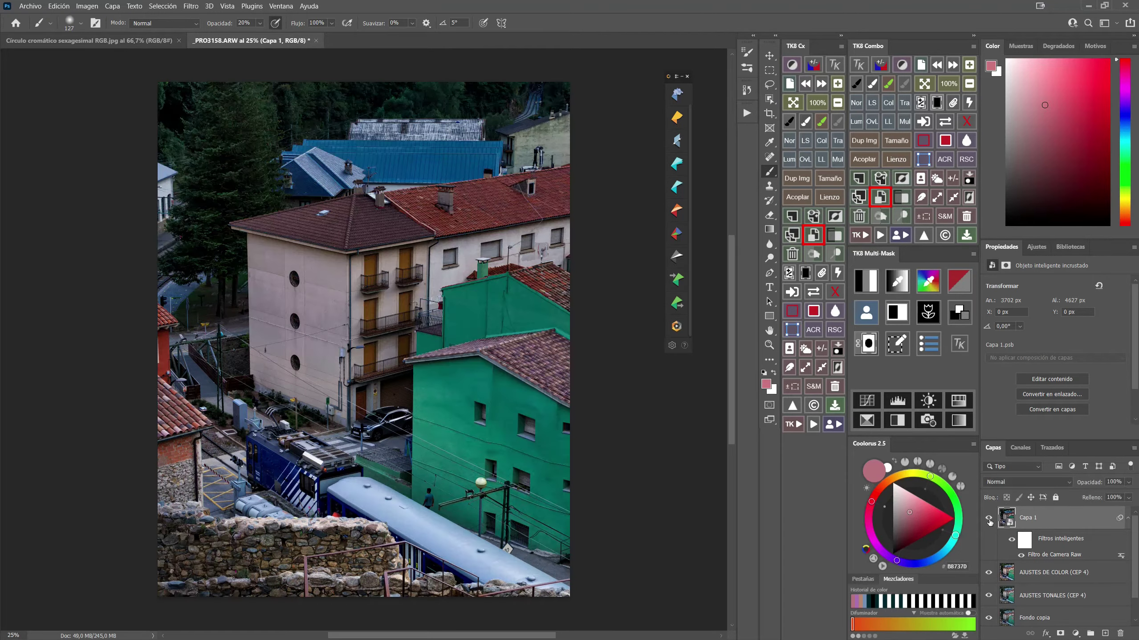
click(990, 520)
click(990, 521)
drag(1100, 487, 1095, 486)
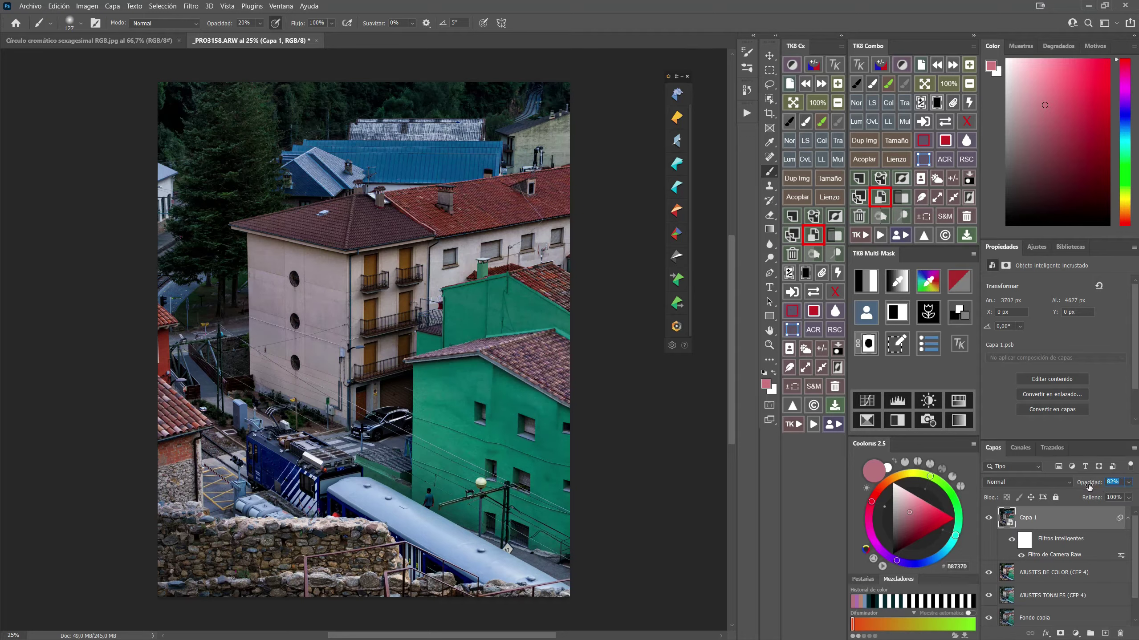
click(1073, 496)
After a final comparison, rasterize Capa 1 into a plain pixel layer.
click(987, 521)
click(988, 521)
right_click(1053, 524)
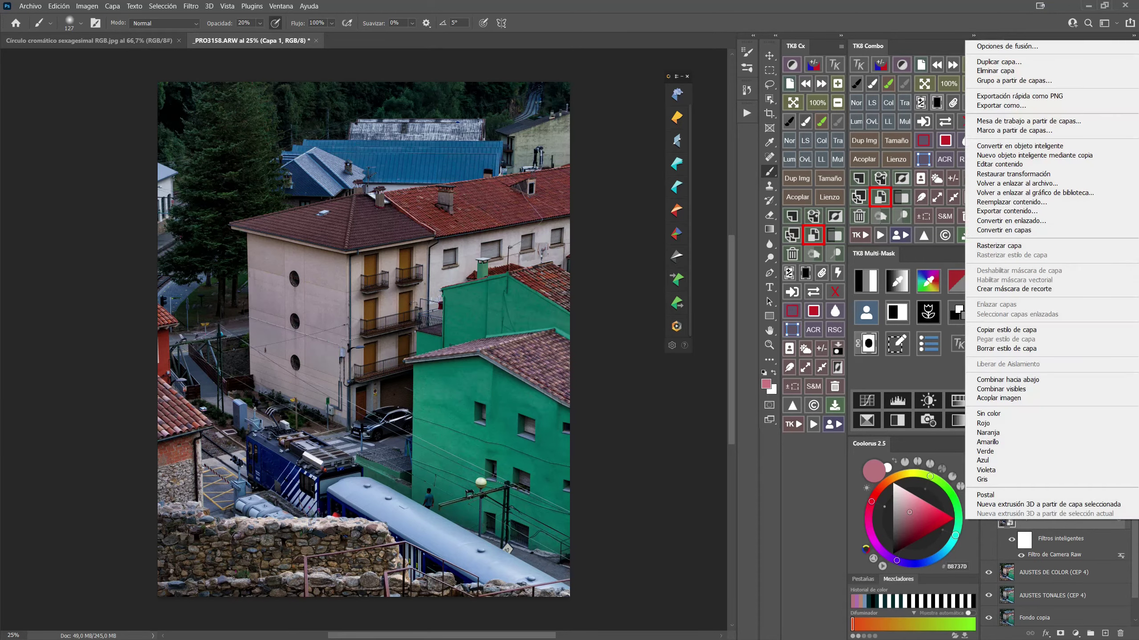
click(1053, 247)
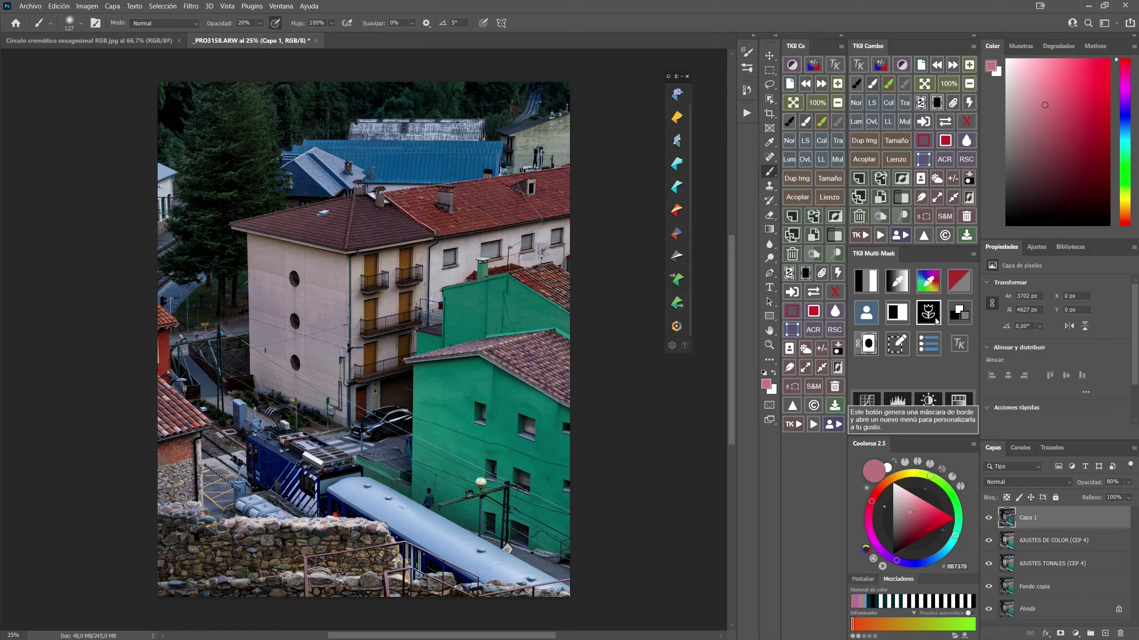
Add an empty Capa 2 and spot-heal the cable near the garage door with a 26 px brush.
click(859, 179)
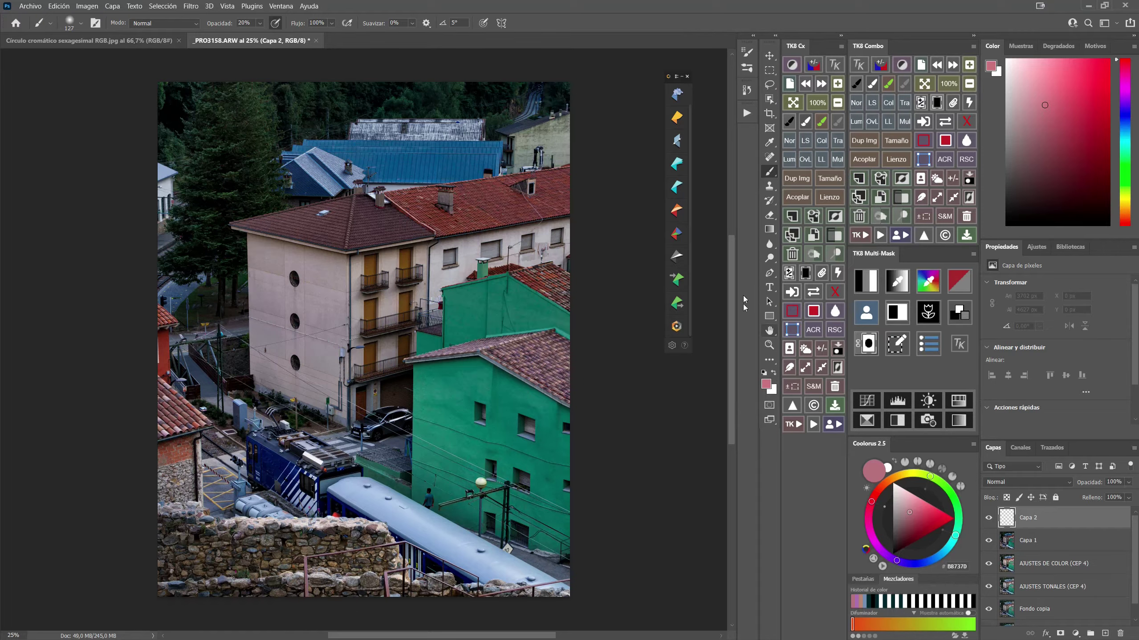
click(769, 157)
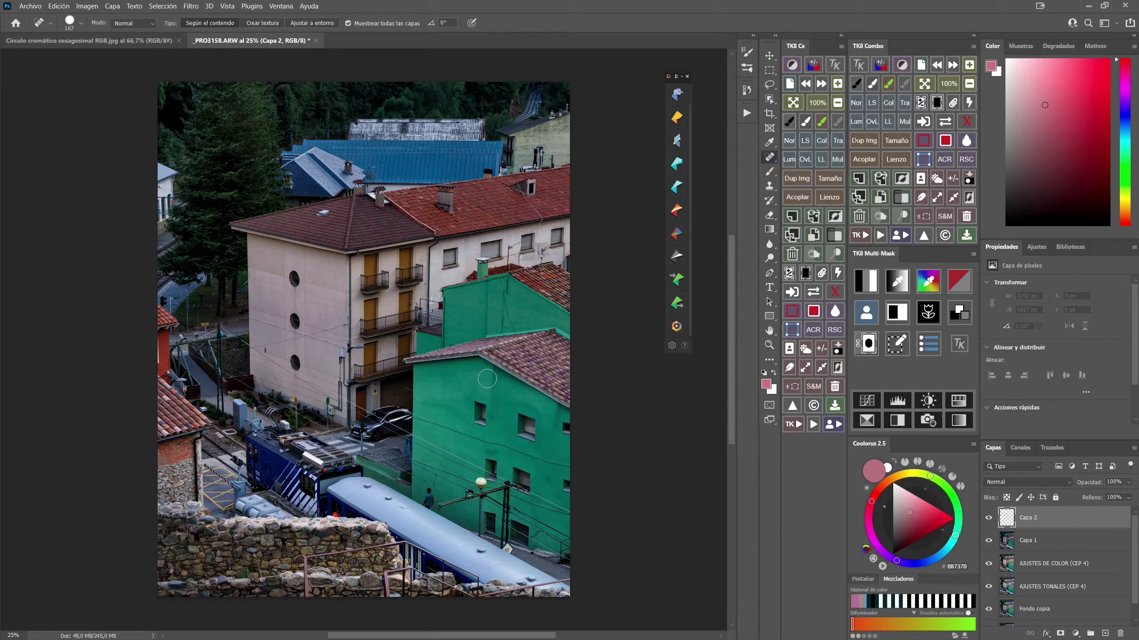
click(949, 84)
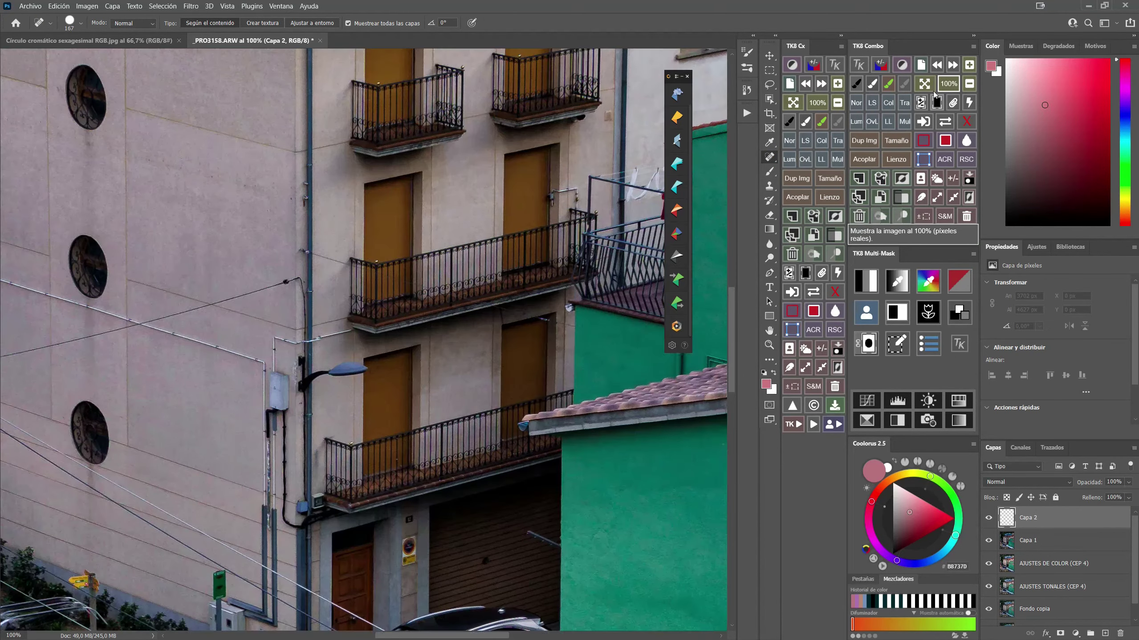
drag(519, 501, 356, 255)
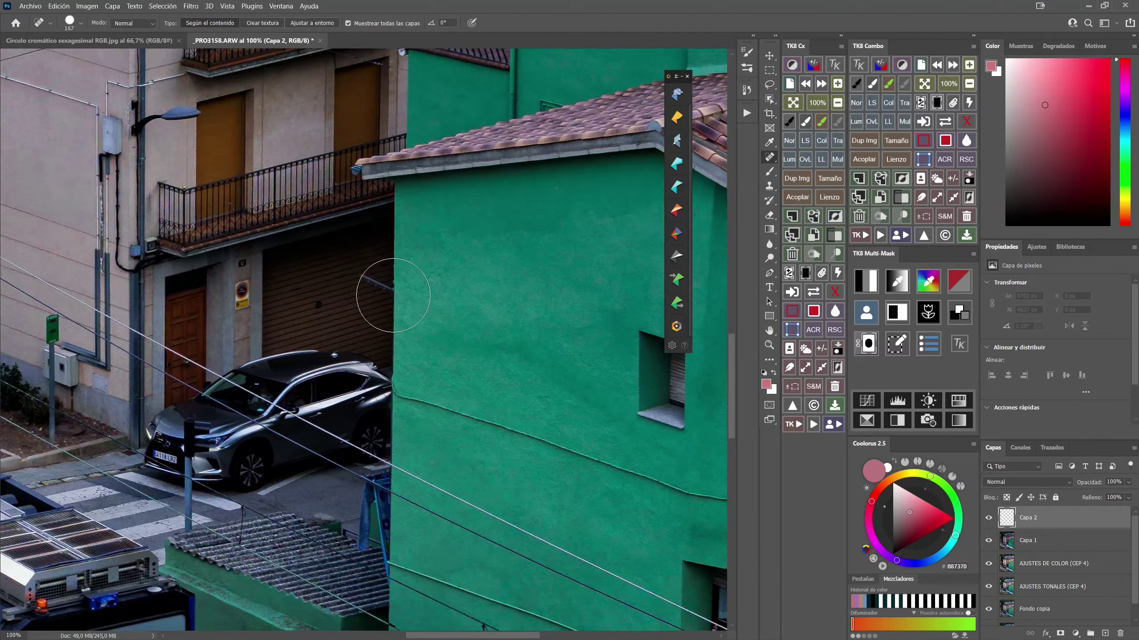
drag(393, 295, 356, 299)
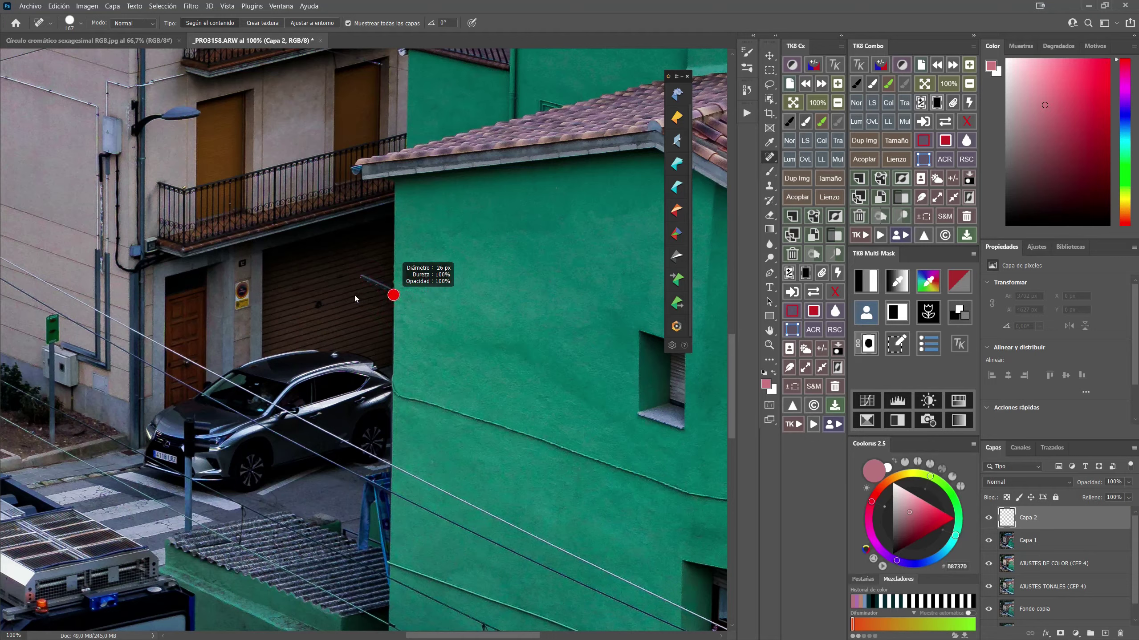
click(393, 290)
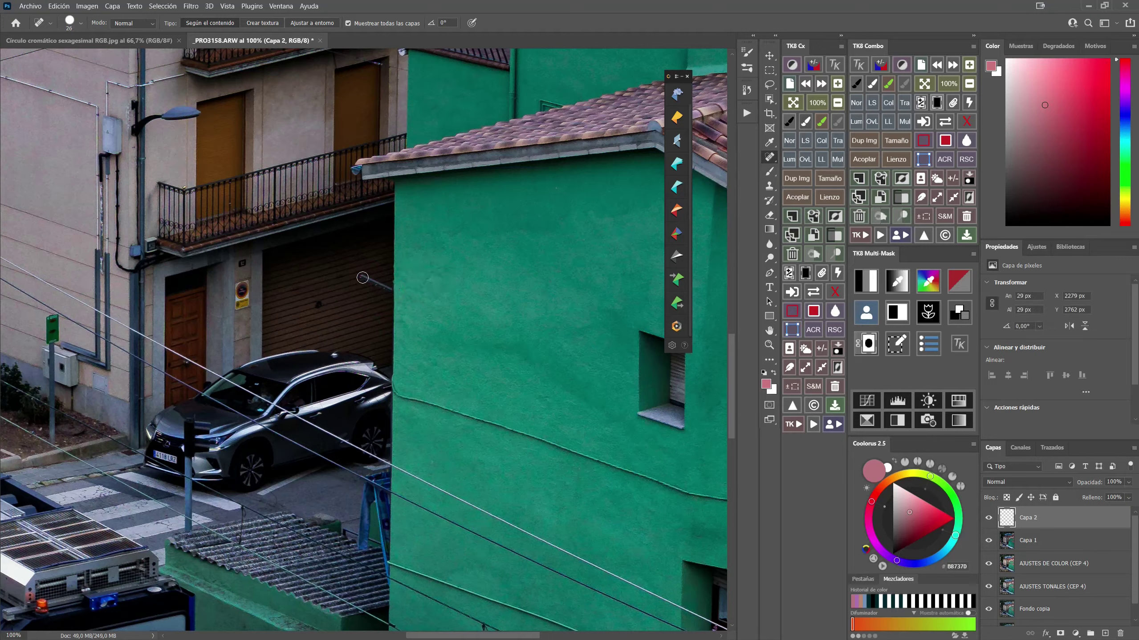
drag(363, 278, 393, 290)
Heal the cable along the green wall edge beside the car.
mouse_move(519, 476)
mouse_down()
mouse_move(327, 417)
mouse_move(288, 453)
mouse_move(338, 399)
mouse_move(404, 387)
mouse_move(610, 421)
mouse_up()
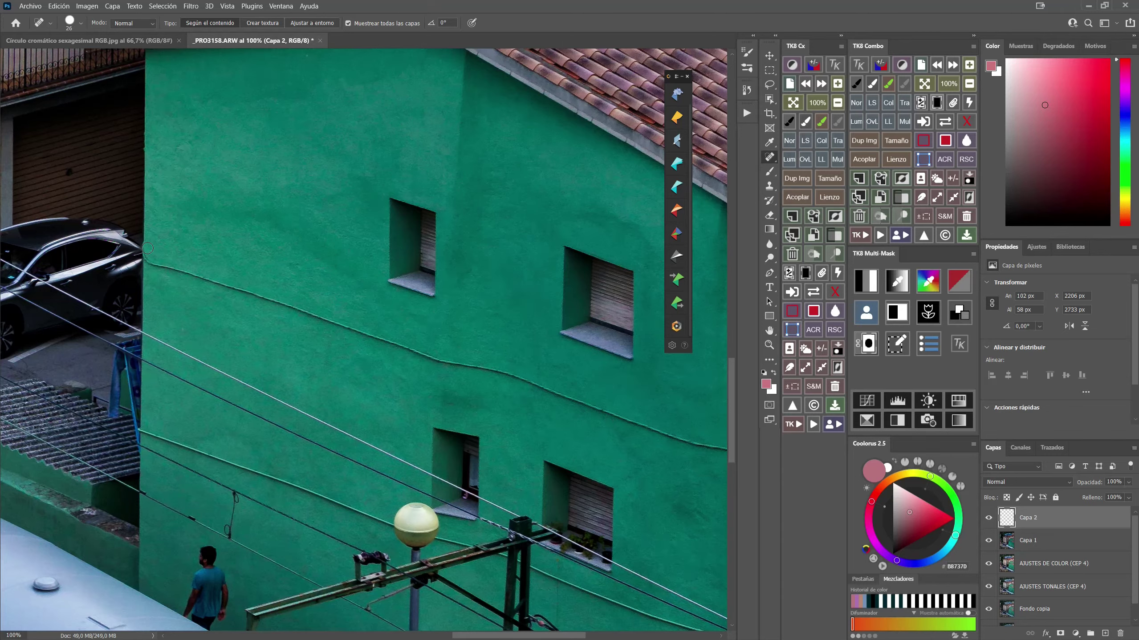
click(145, 247)
click(142, 256)
mouse_move(161, 264)
mouse_down()
mouse_move(151, 262)
mouse_move(167, 265)
mouse_up()
click(769, 185)
mouse_move(179, 202)
mouse_down()
mouse_move(124, 209)
mouse_move(157, 227)
mouse_up()
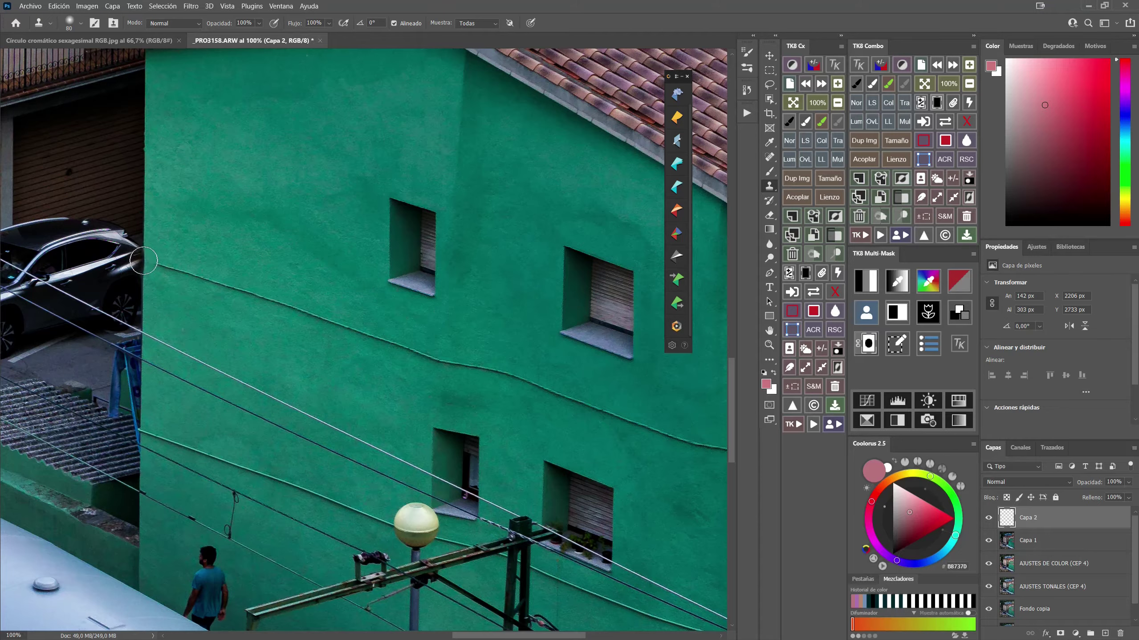
Clone clean green wall over the left and middle of the wavy cable.
drag(142, 260, 346, 327)
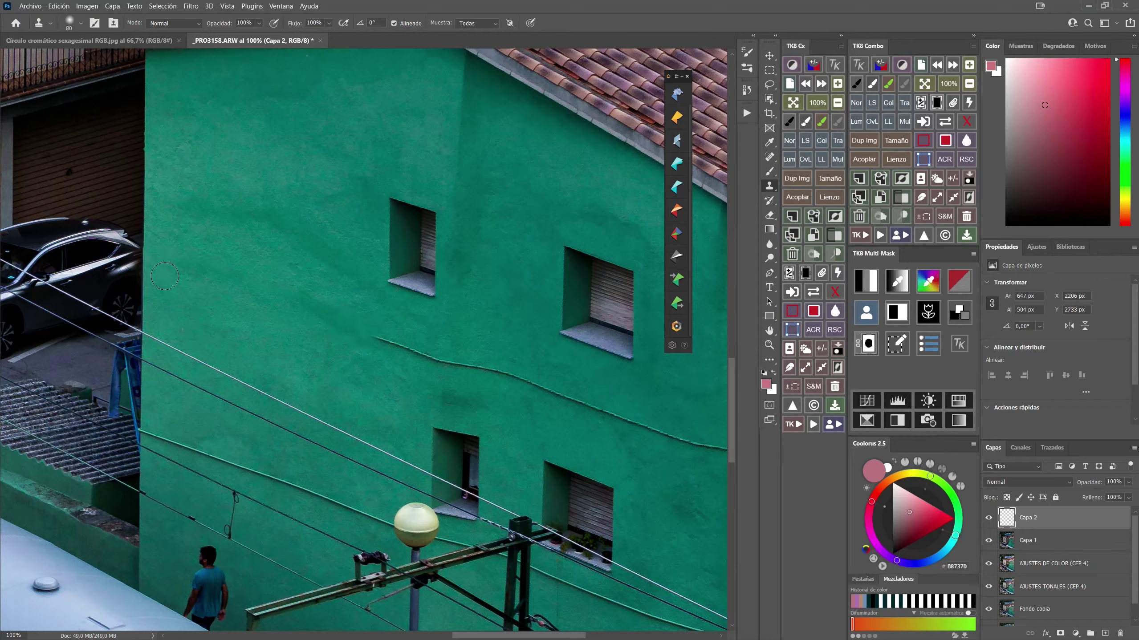
alt+click(183, 138)
drag(374, 340, 459, 363)
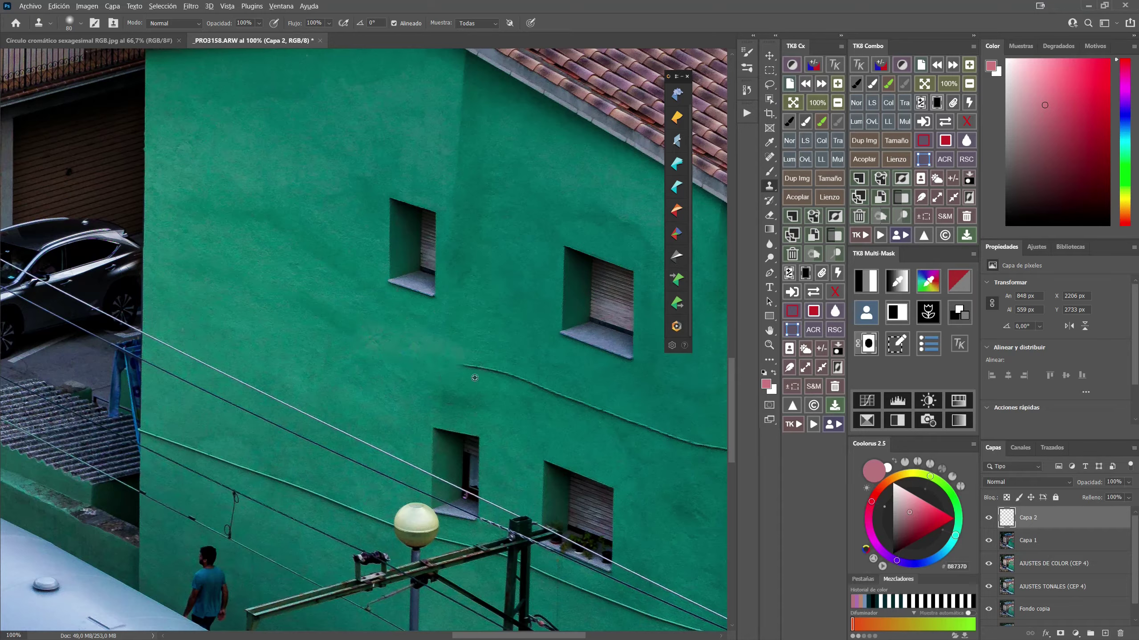
alt+click(457, 344)
click(468, 361)
drag(463, 364, 578, 400)
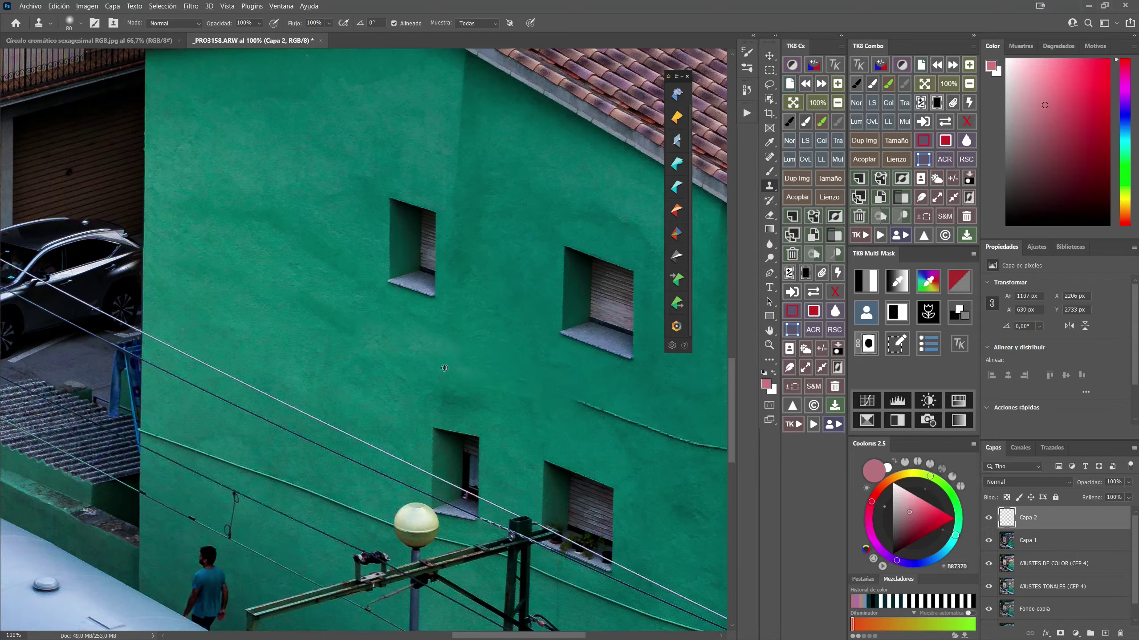
click(471, 385)
drag(573, 400, 667, 430)
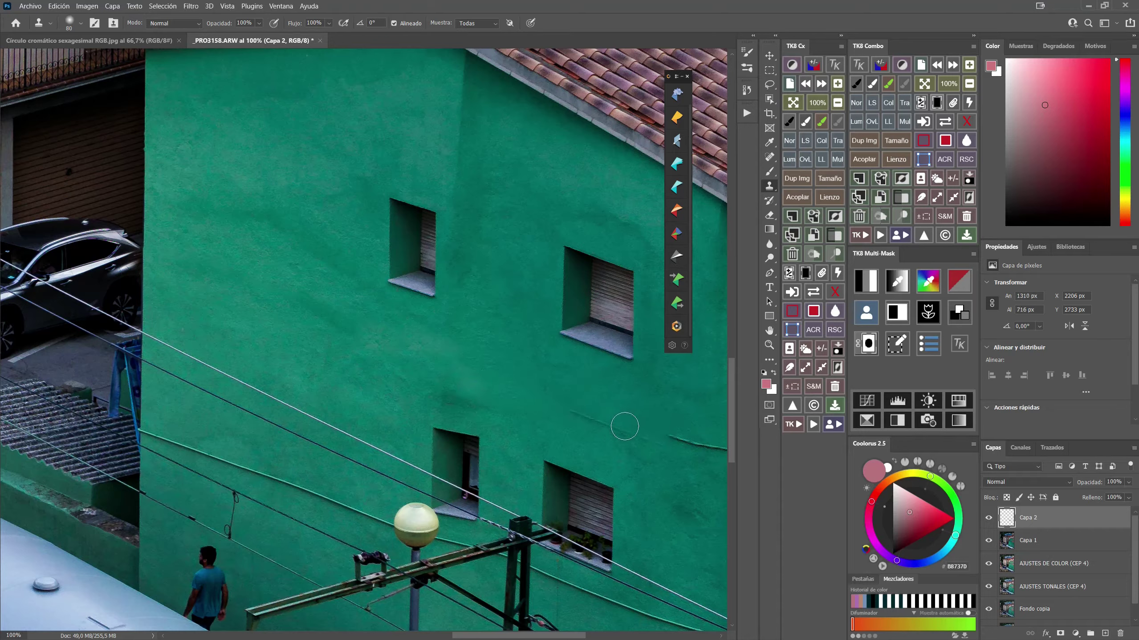
drag(595, 399, 583, 399)
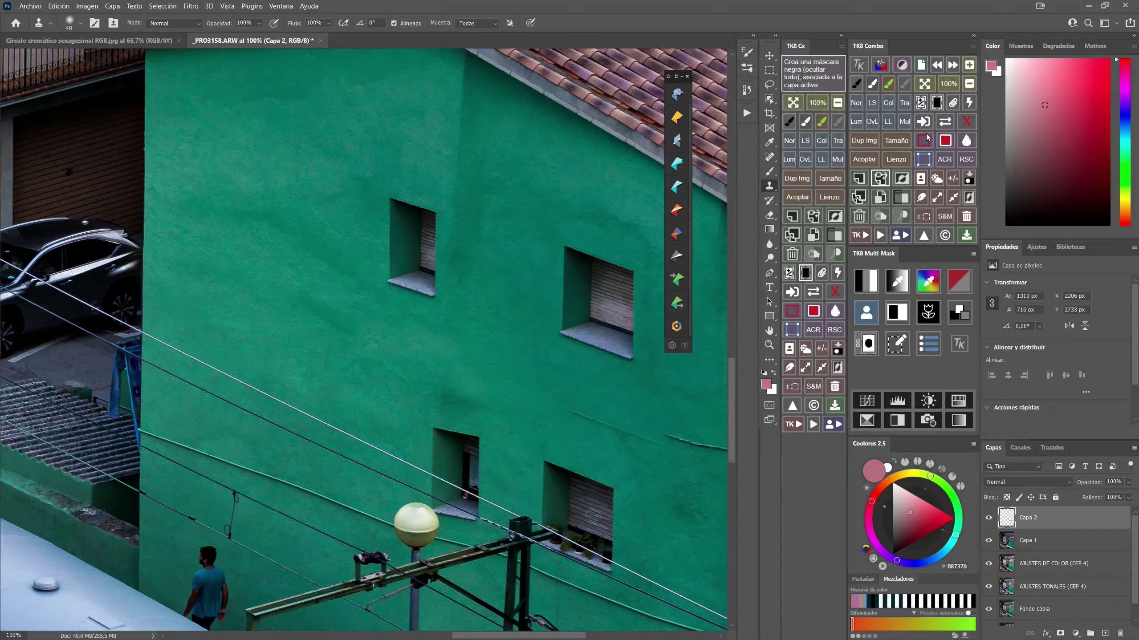
key(ctrl+z)
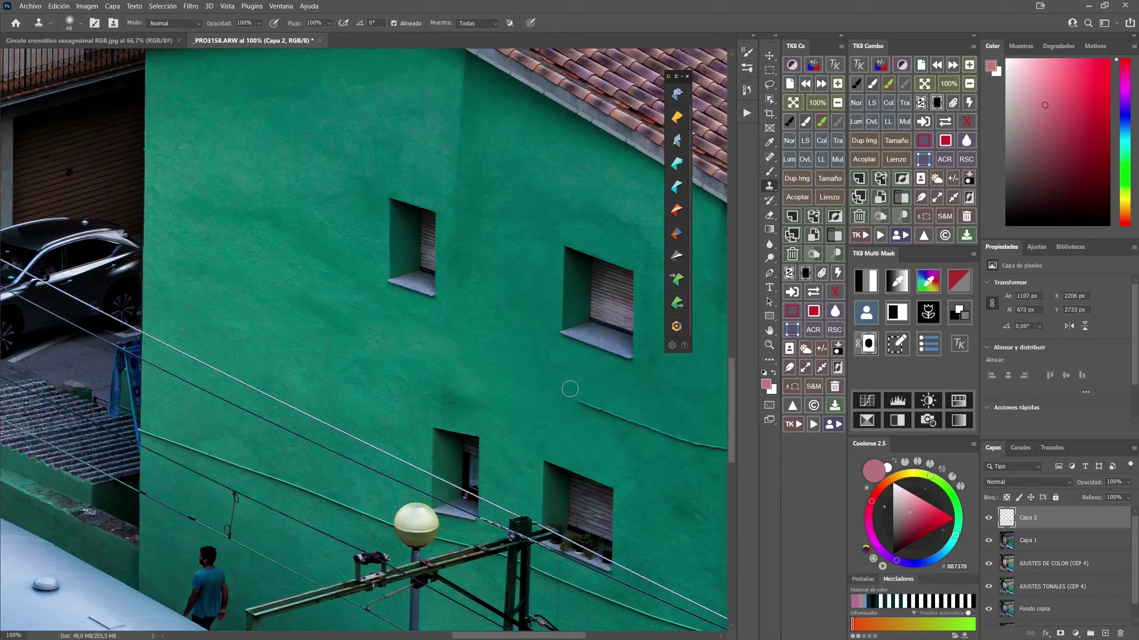
Clone out the cable's remaining end and blend a lighter patch into the wall.
alt+click(575, 377)
mouse_move(572, 398)
mouse_down()
mouse_move(625, 418)
mouse_move(600, 412)
mouse_up()
mouse_move(643, 424)
mouse_down()
mouse_move(709, 444)
mouse_move(550, 402)
mouse_up()
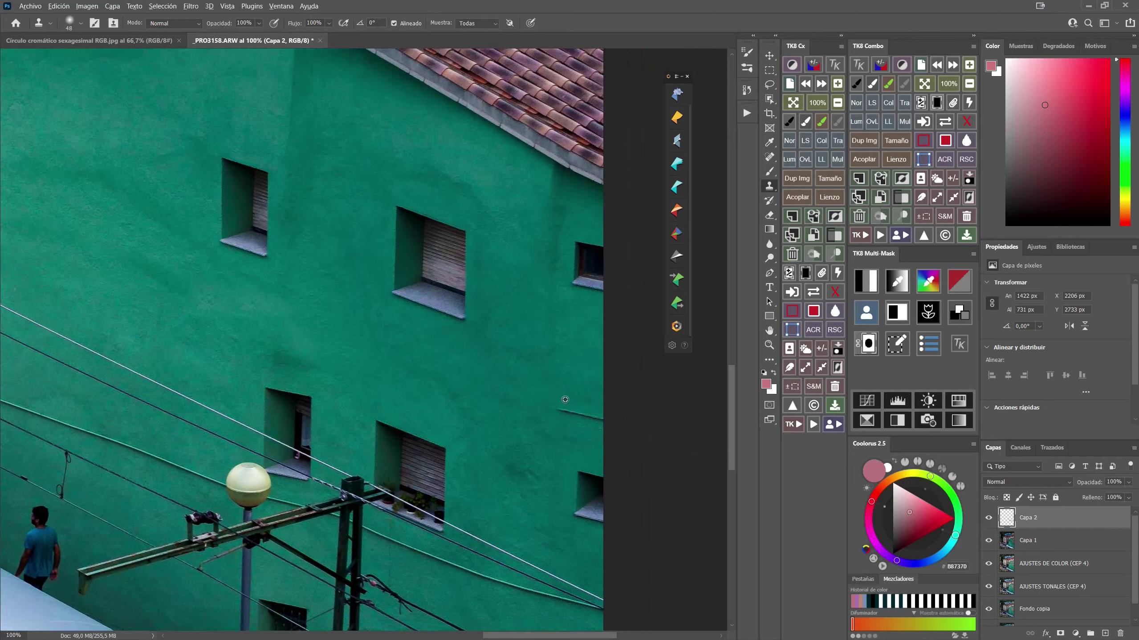
alt+click(549, 393)
drag(556, 407, 617, 420)
mouse_move(307, 356)
mouse_down()
mouse_move(304, 334)
mouse_move(277, 354)
mouse_up()
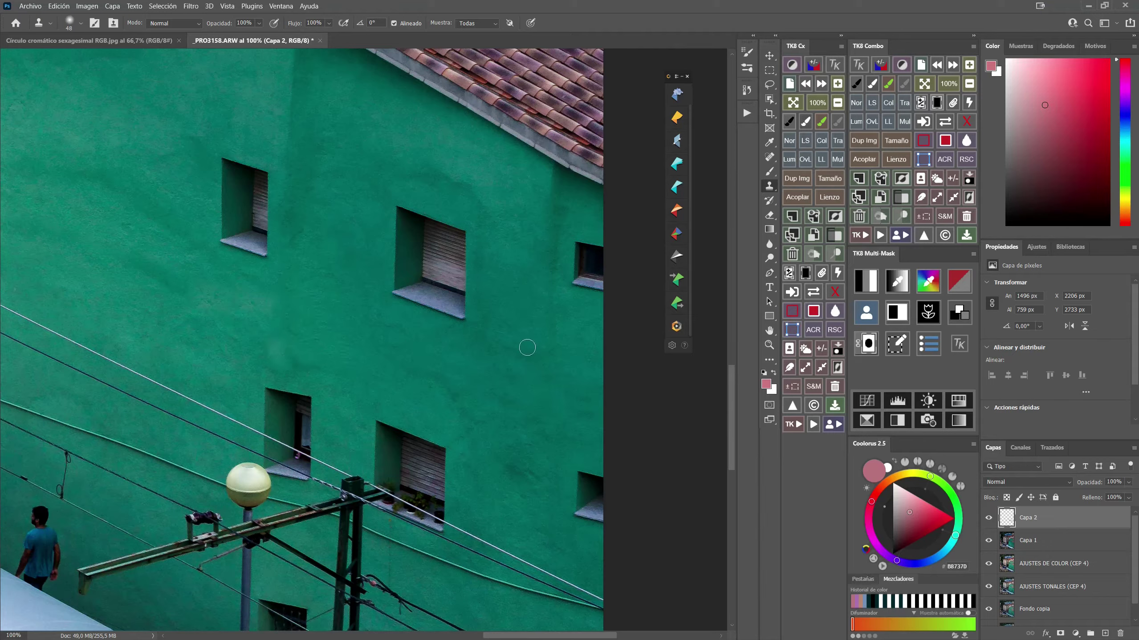
alt+click(313, 364)
drag(287, 366, 274, 355)
Clone out the small vent on the red roof and fit the whole photo on screen.
mouse_move(280, 376)
mouse_down()
mouse_move(480, 266)
mouse_move(381, 371)
mouse_move(236, 260)
mouse_move(245, 315)
mouse_up()
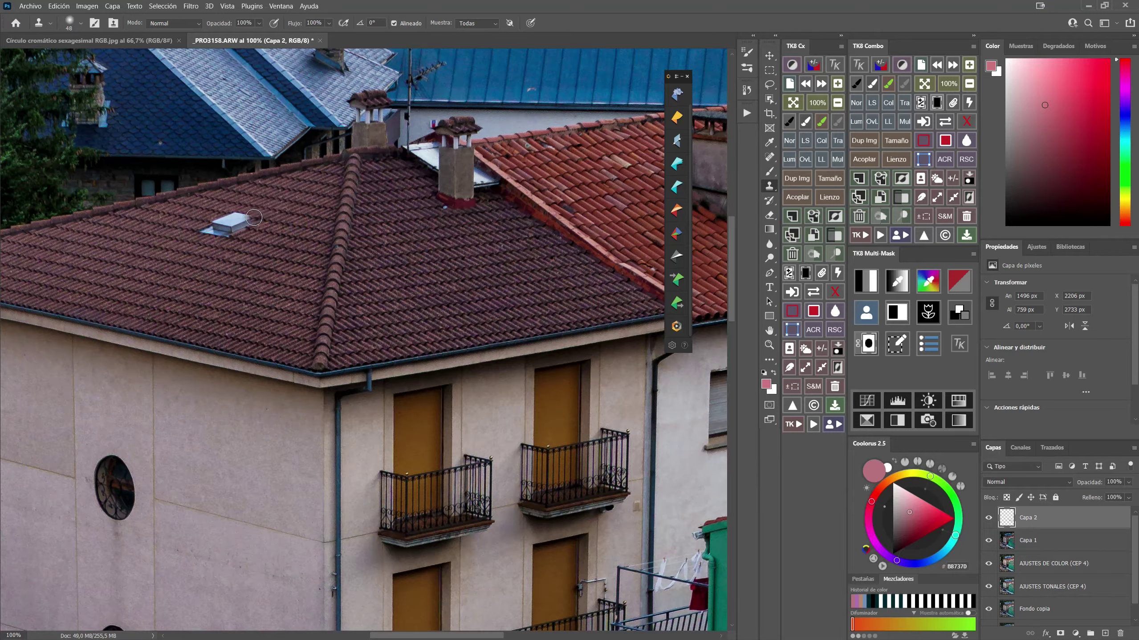
mouse_move(254, 217)
mouse_down()
mouse_move(227, 214)
mouse_move(233, 232)
mouse_move(200, 231)
mouse_up()
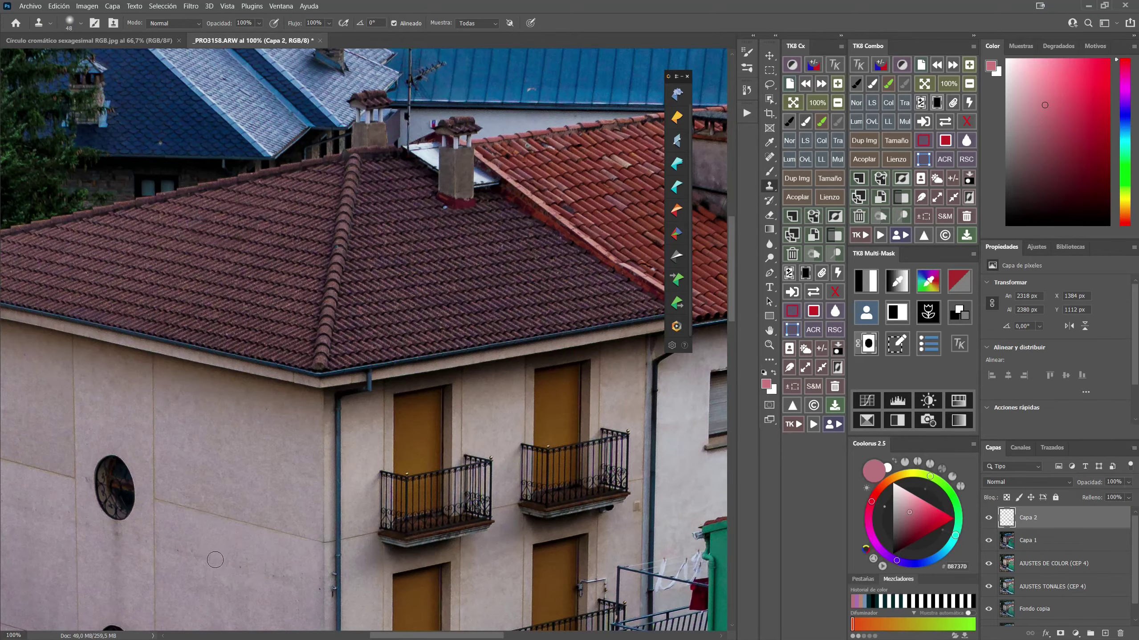
click(926, 83)
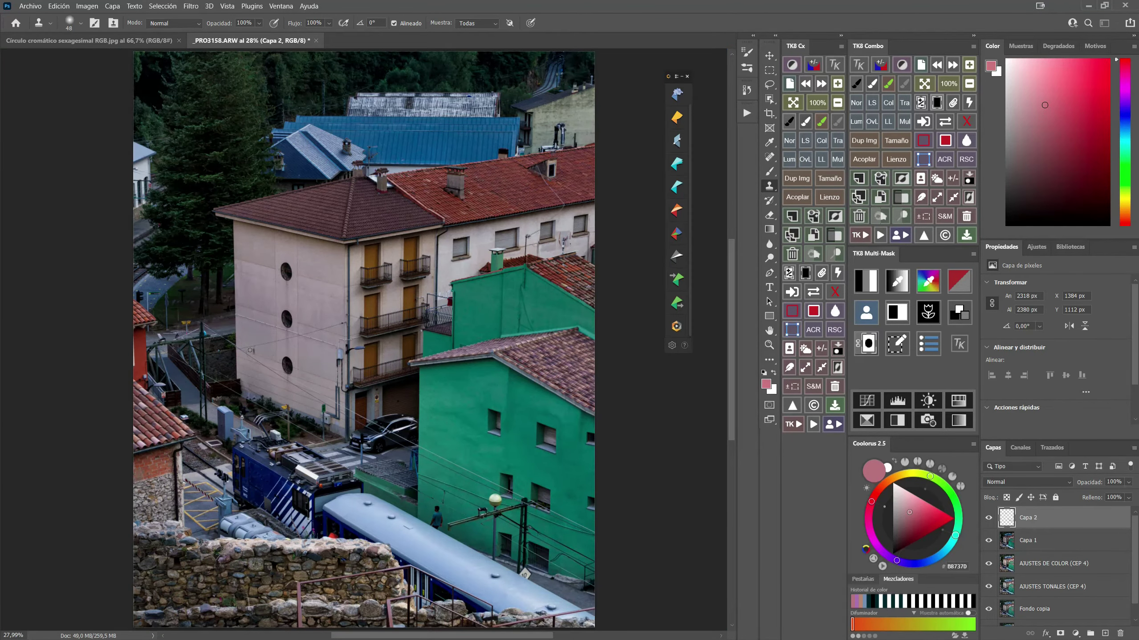
At 100% zoom, clone away the dark speck, dangling object and small hook beside the round windows.
scroll(252, 351, up, 1)
scroll(461, 325, down, 1)
click(949, 83)
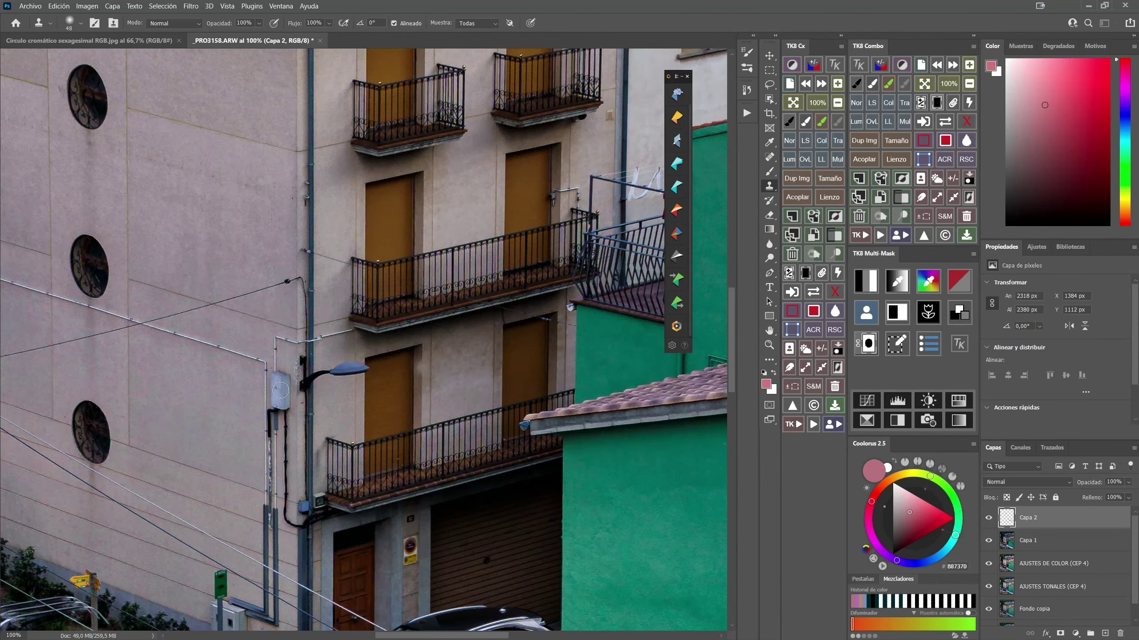
drag(190, 403, 582, 374)
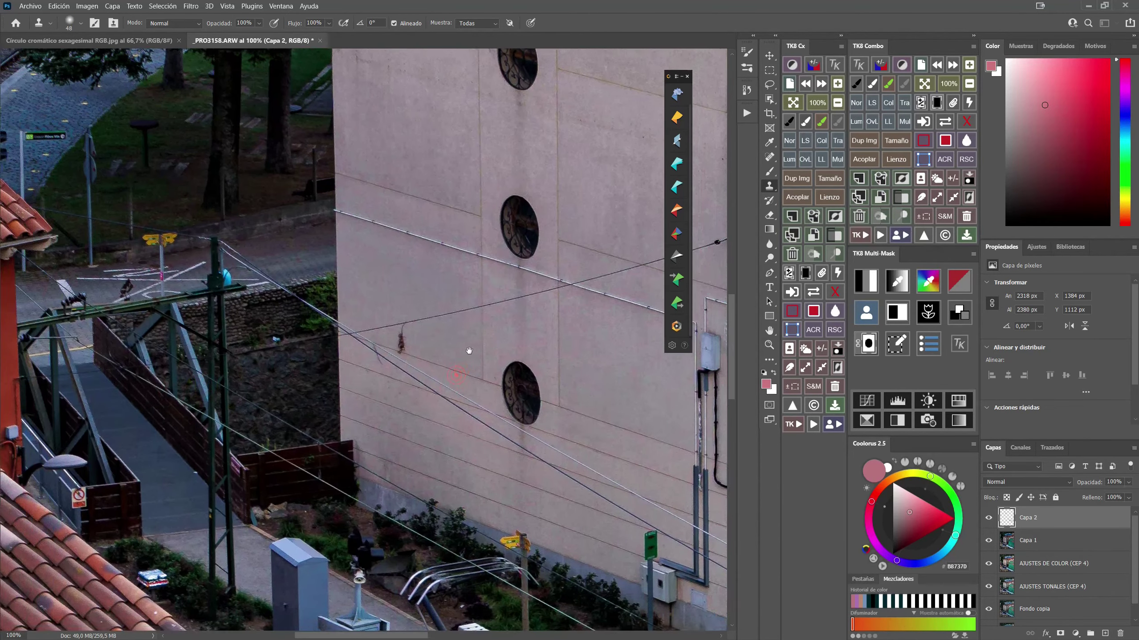
drag(459, 374, 468, 350)
click(468, 351)
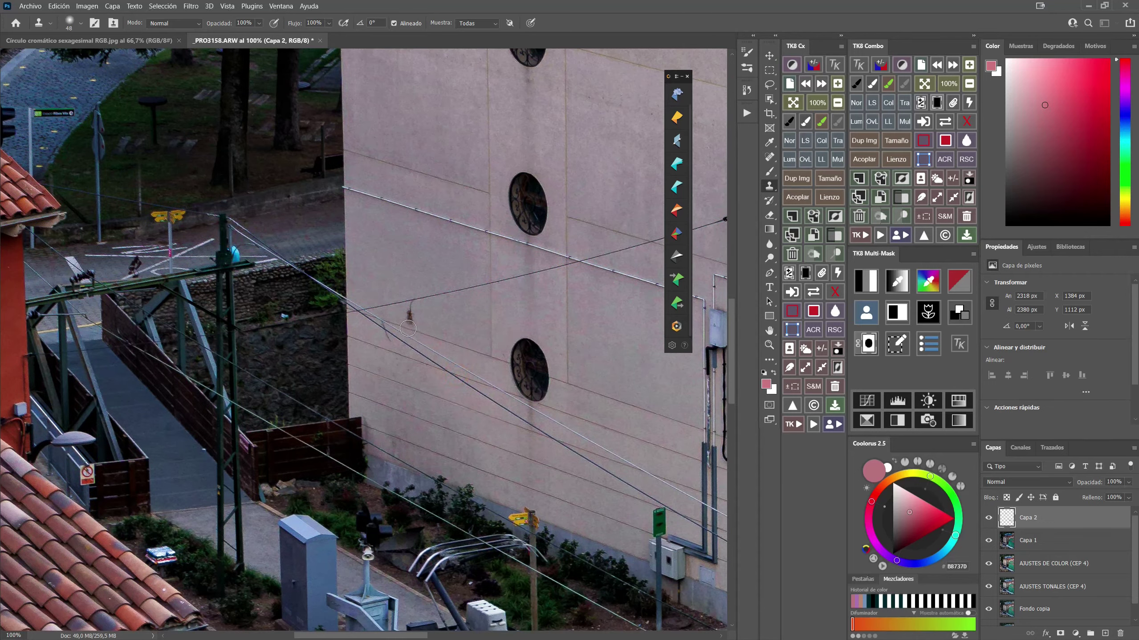
click(409, 313)
click(413, 302)
drag(413, 303, 414, 308)
Move up to the red roofs and try cloning out the cable near the antenna, undoing the stray dab.
mouse_move(270, 339)
mouse_down()
mouse_move(426, 396)
mouse_move(409, 423)
mouse_up()
mouse_move(420, 267)
mouse_down()
mouse_move(409, 356)
mouse_move(311, 428)
mouse_up()
mouse_move(314, 251)
mouse_down()
mouse_move(243, 404)
mouse_move(260, 395)
mouse_up()
drag(314, 269, 310, 373)
mouse_move(645, 406)
mouse_down()
mouse_move(533, 394)
mouse_move(458, 318)
mouse_move(323, 323)
mouse_up()
drag(529, 314, 415, 373)
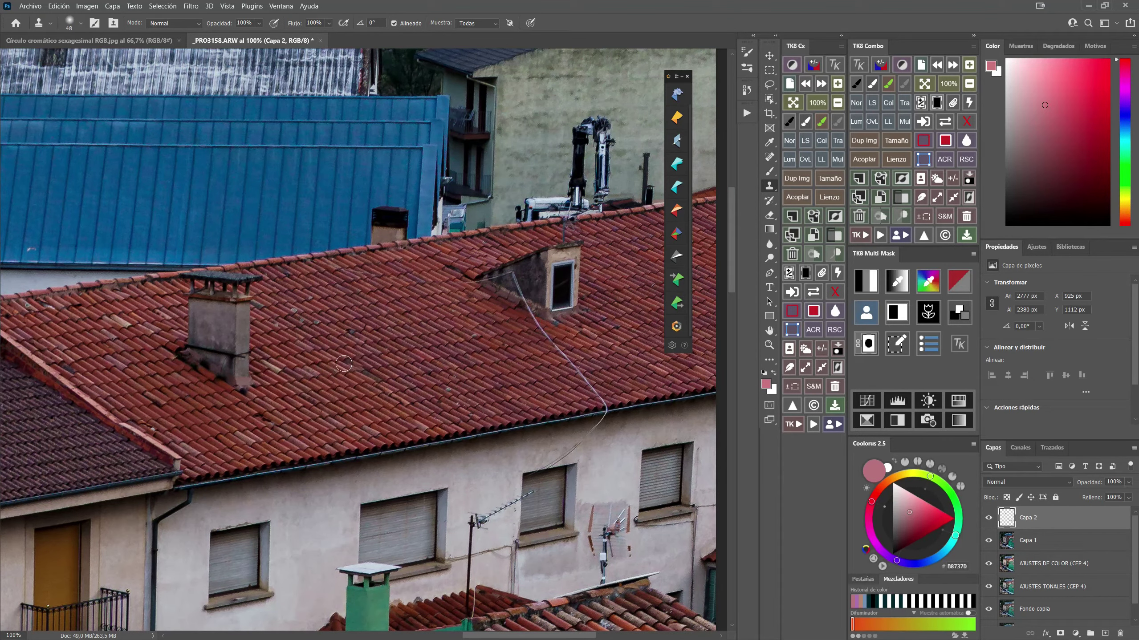
click(509, 488)
key(ctrl+z)
Attempt to clone out the dormer's hanging cable, undo the failed stroke, and fit the photo on screen.
alt+click(540, 255)
alt+click(527, 267)
drag(513, 273, 498, 280)
click(938, 64)
click(925, 83)
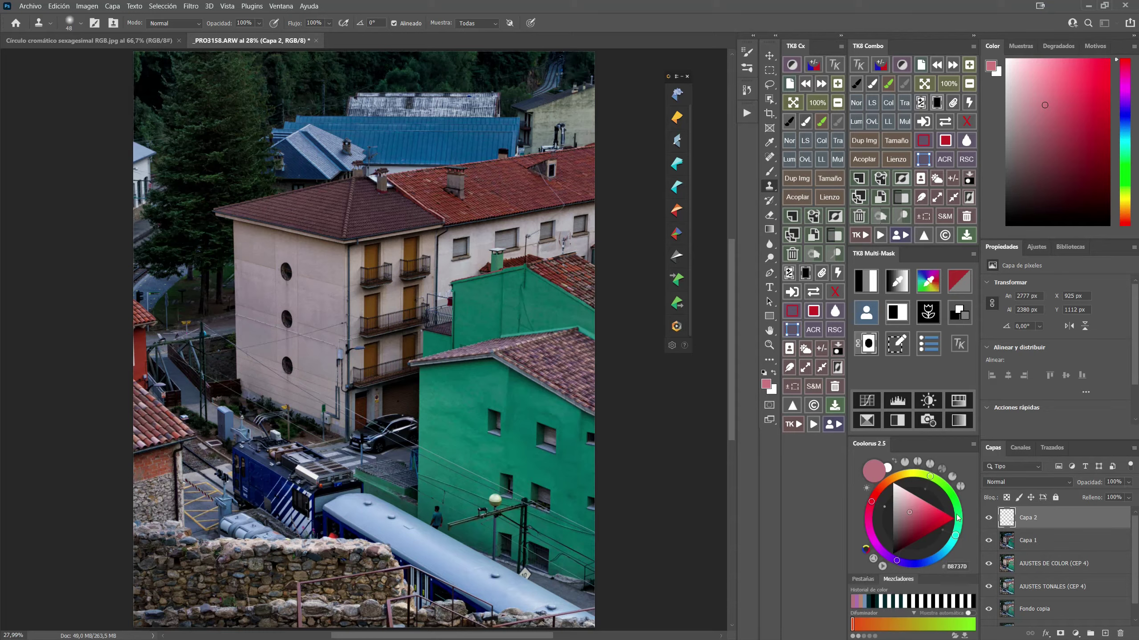
click(989, 518)
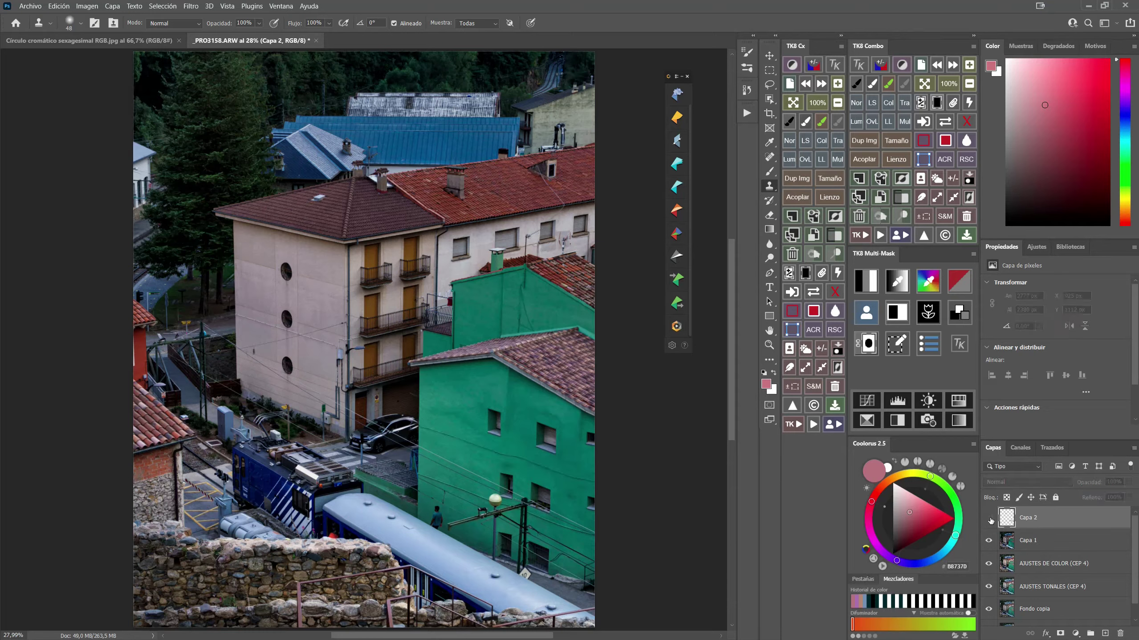
click(989, 518)
click(990, 518)
click(990, 518)
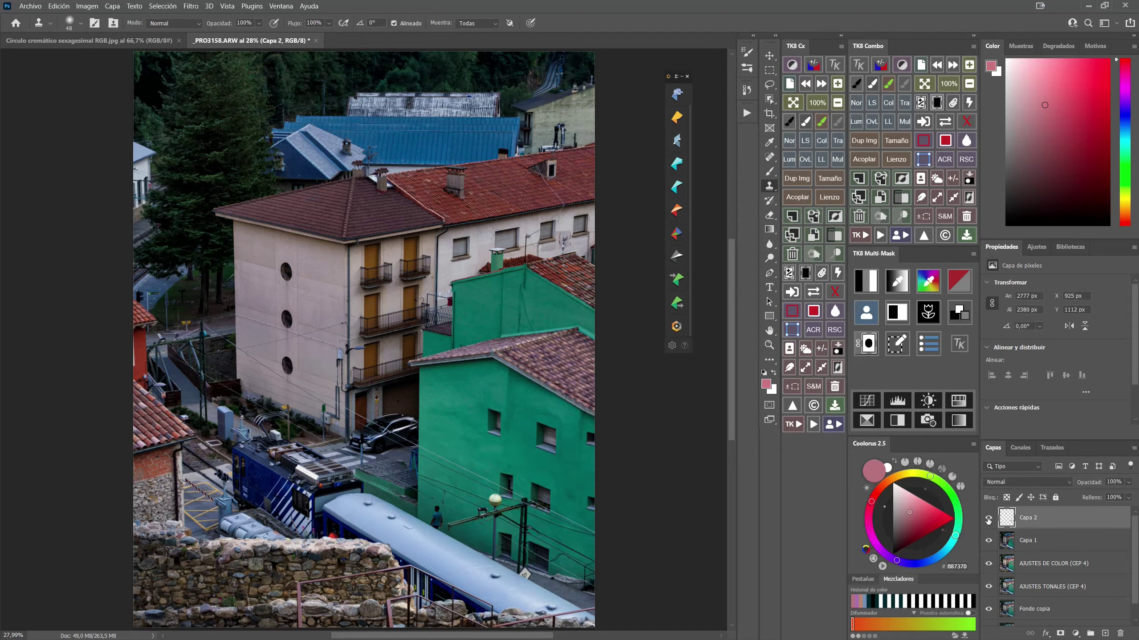
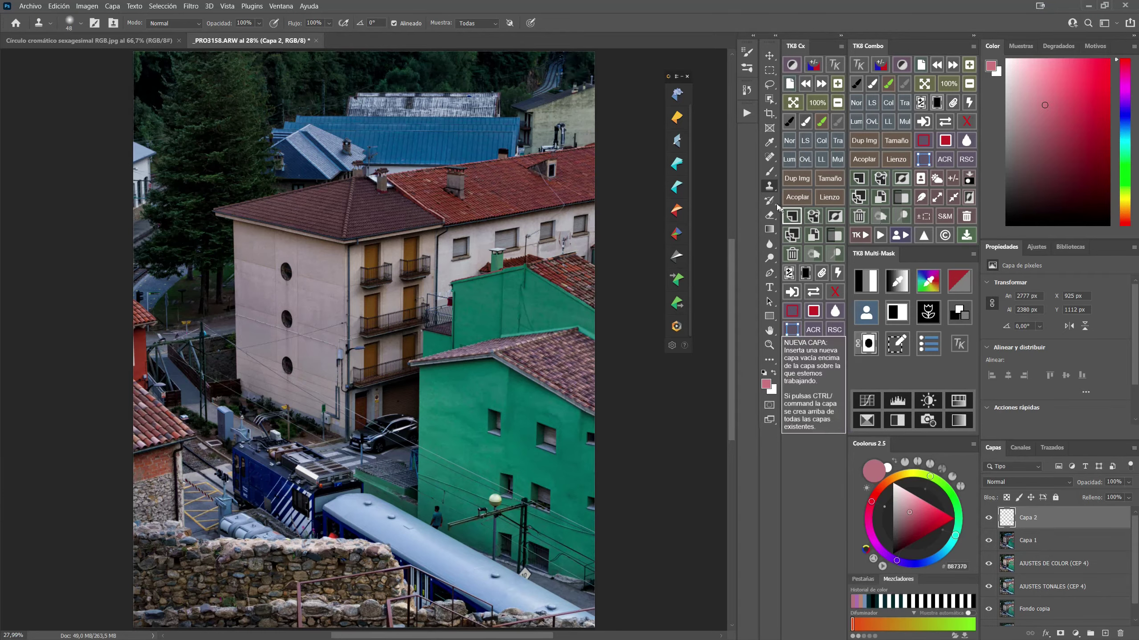
Sample the facade green 4A7F71 as foreground with the Brush and copy its hex code.
key(b)
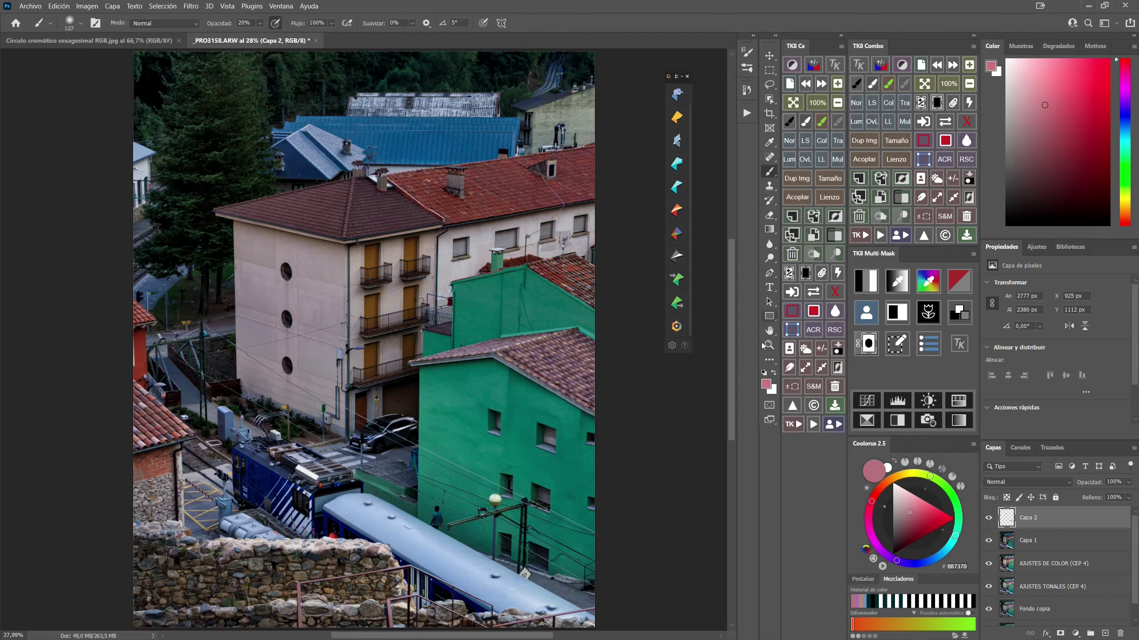
alt+click(470, 393)
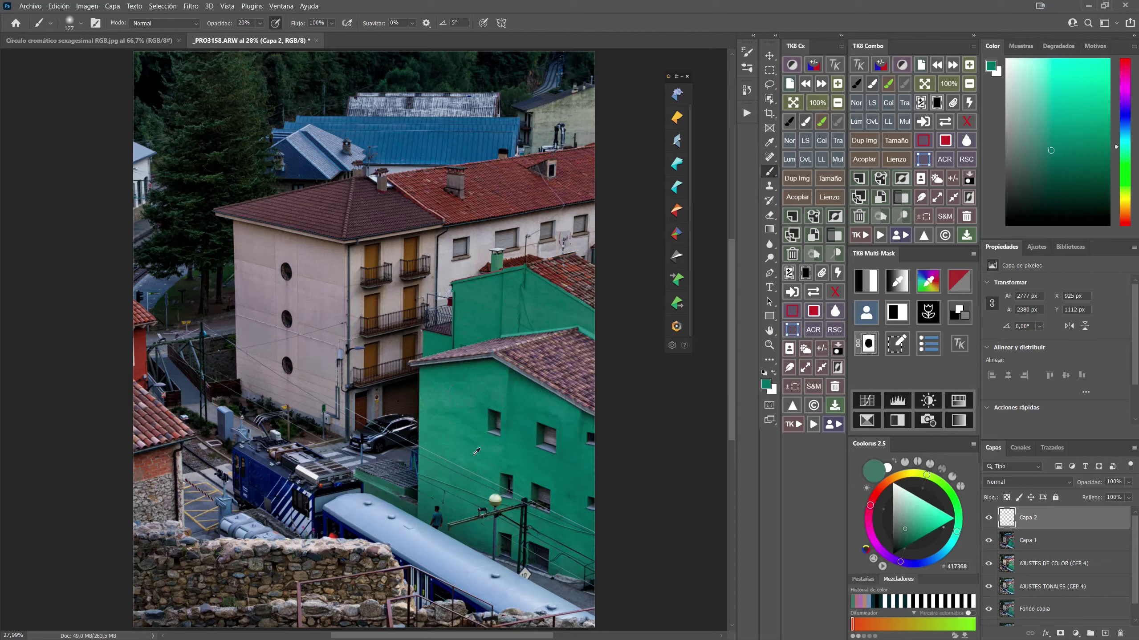
alt+click(462, 434)
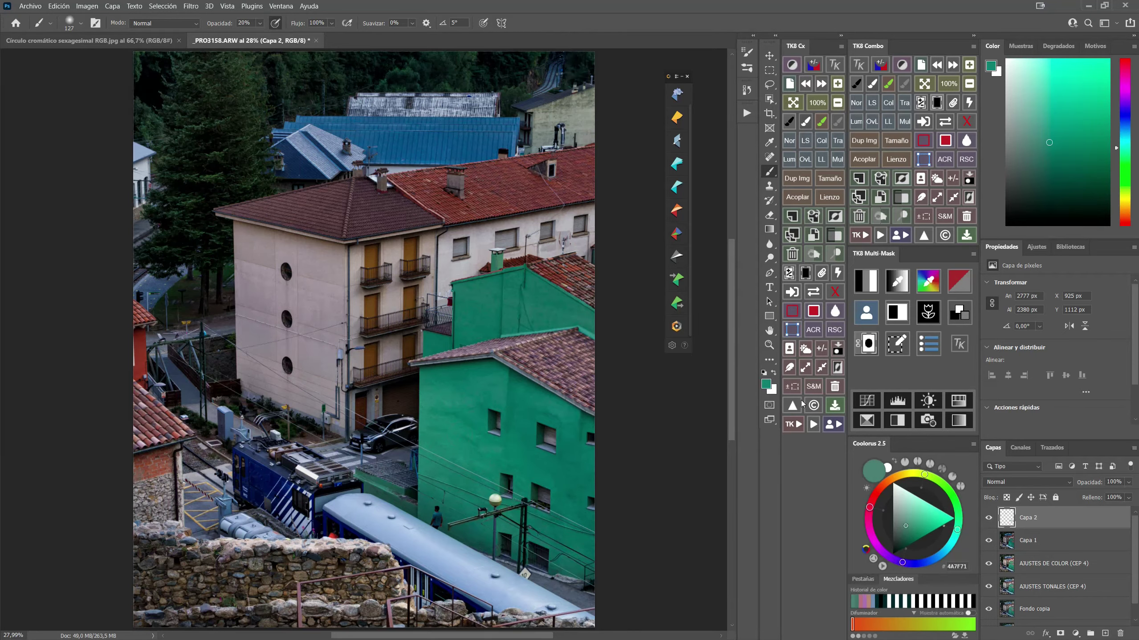
click(765, 385)
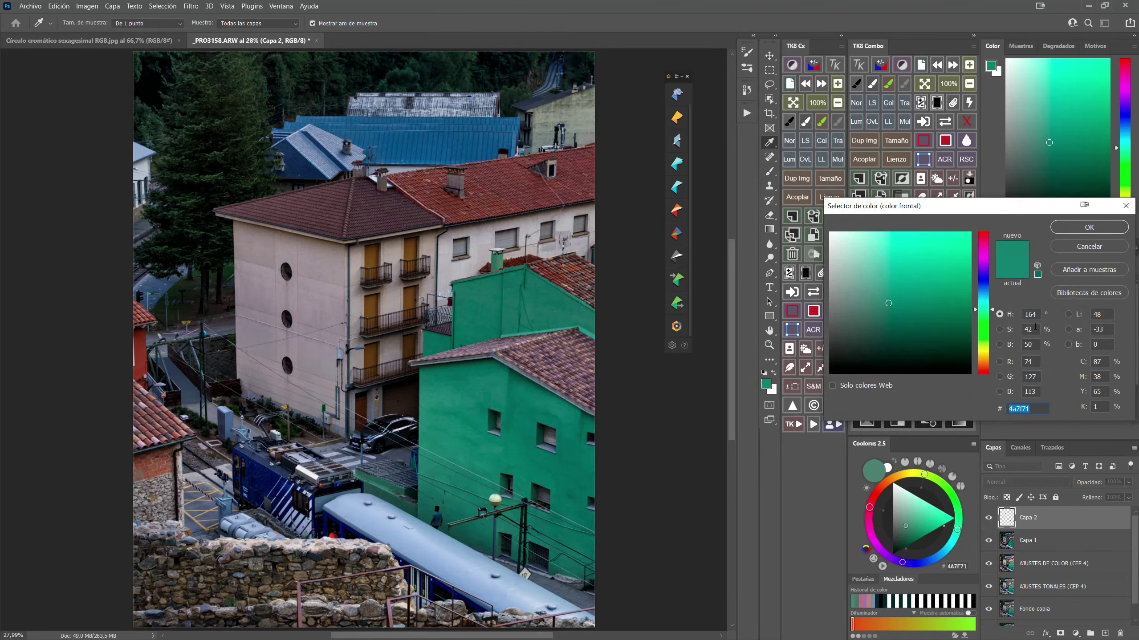
right_click(1019, 411)
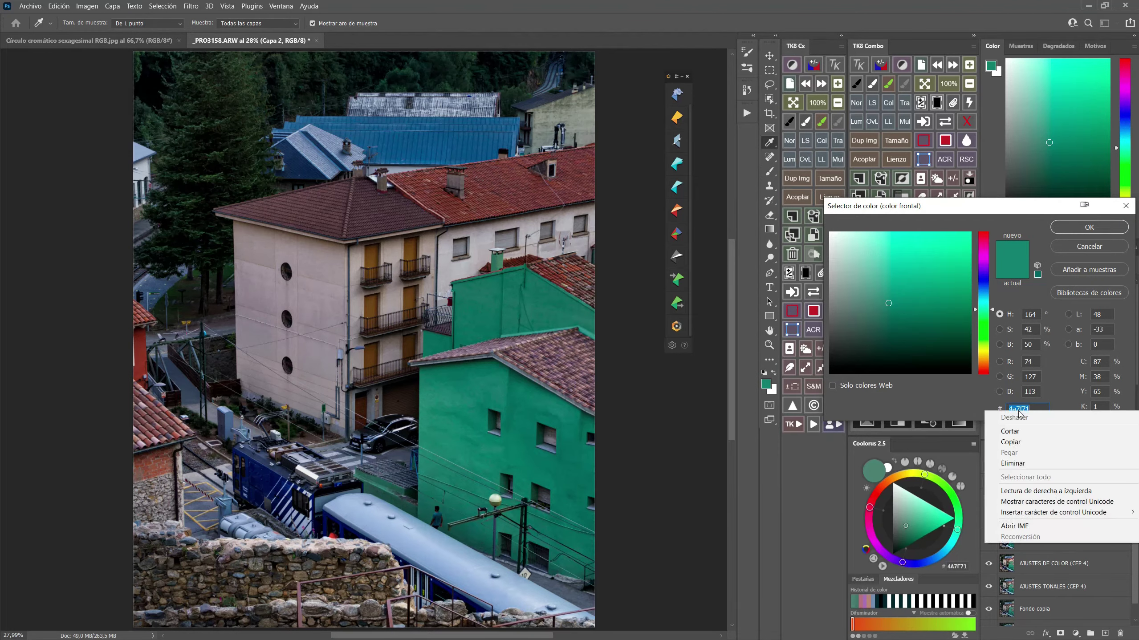
click(1020, 443)
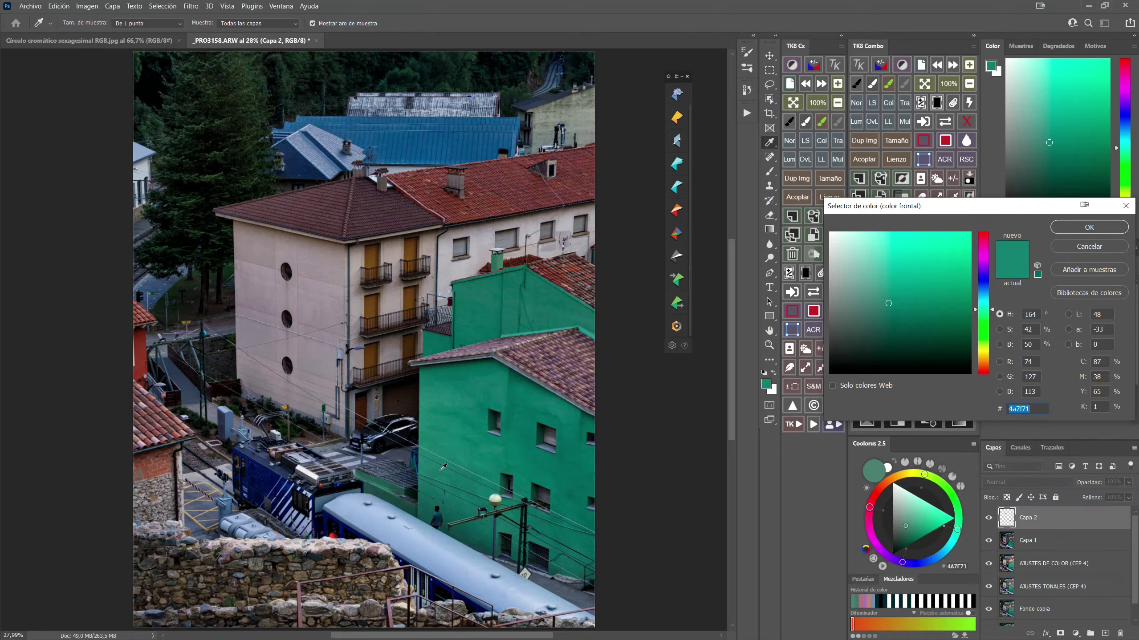
Replace swatch C's #D23EF0 with the pasted #4a7f71 in Adobe Color's wheel.
key(super)
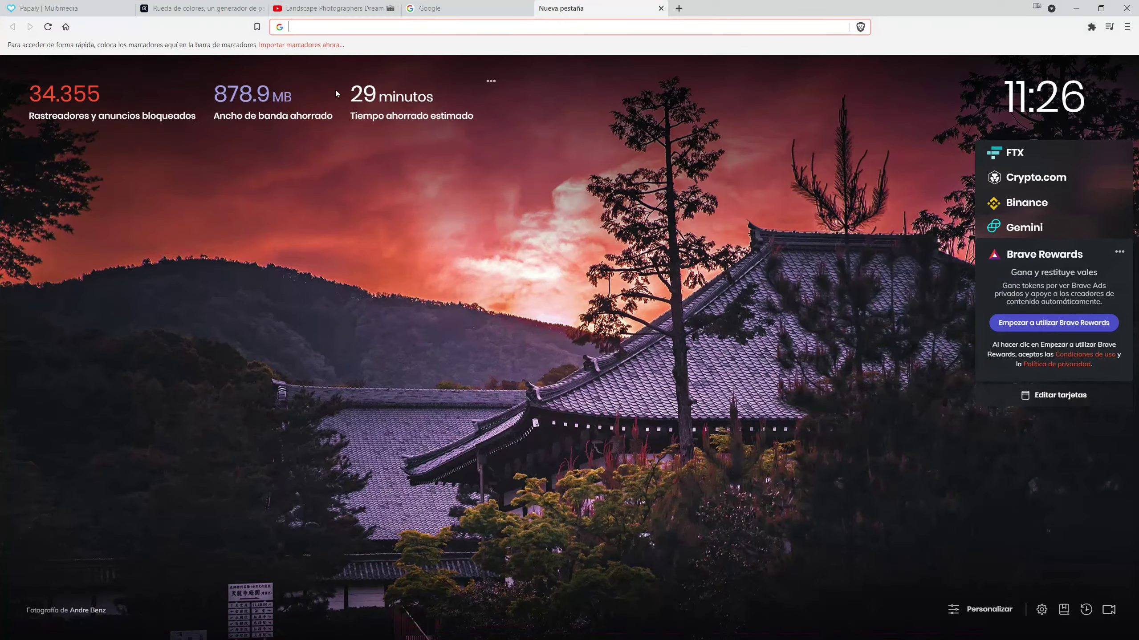
click(201, 9)
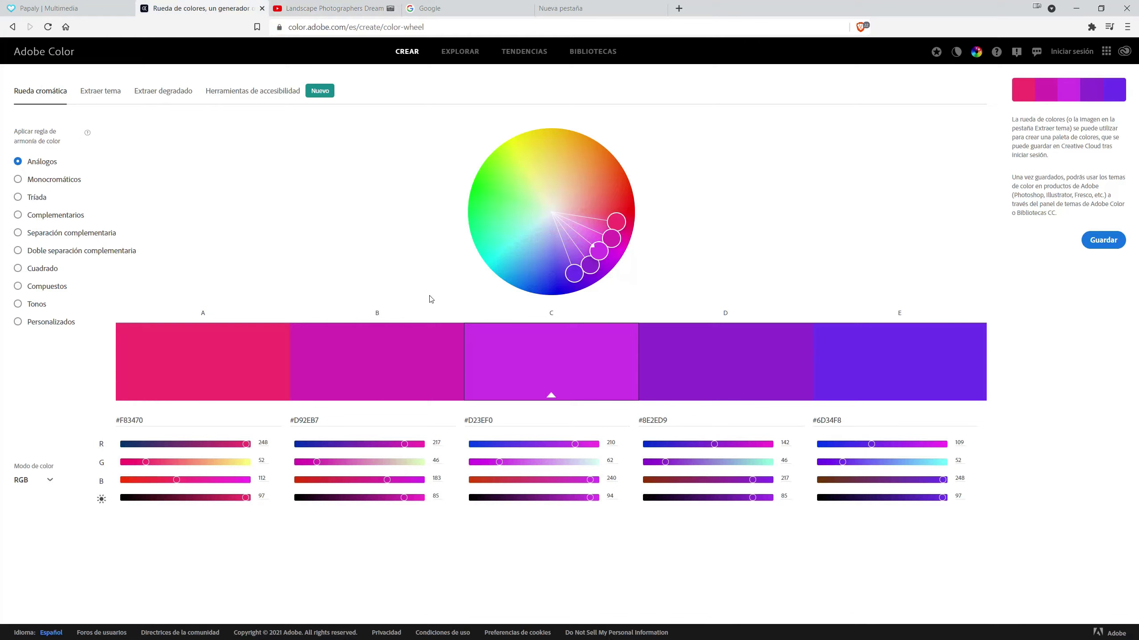
click(500, 418)
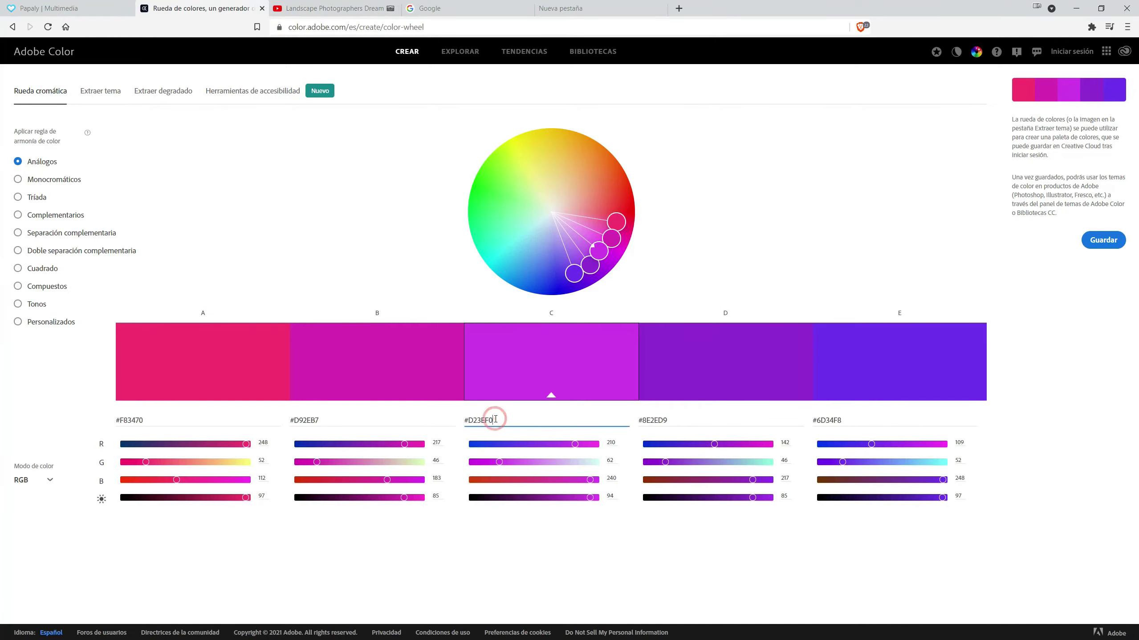
drag(500, 419, 454, 422)
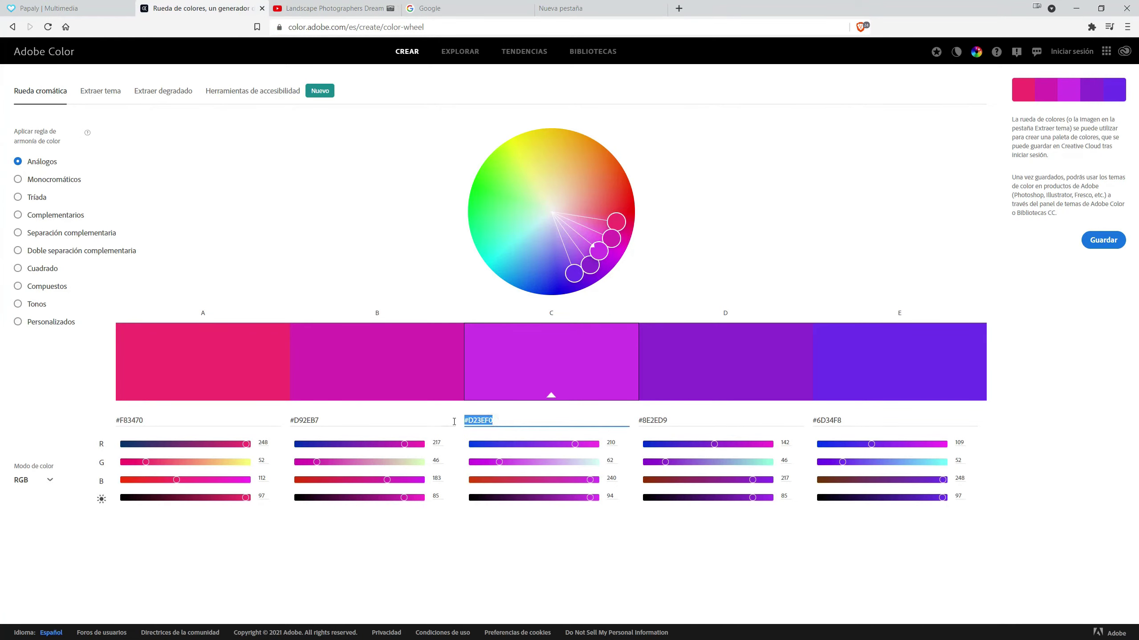
right_click(482, 421)
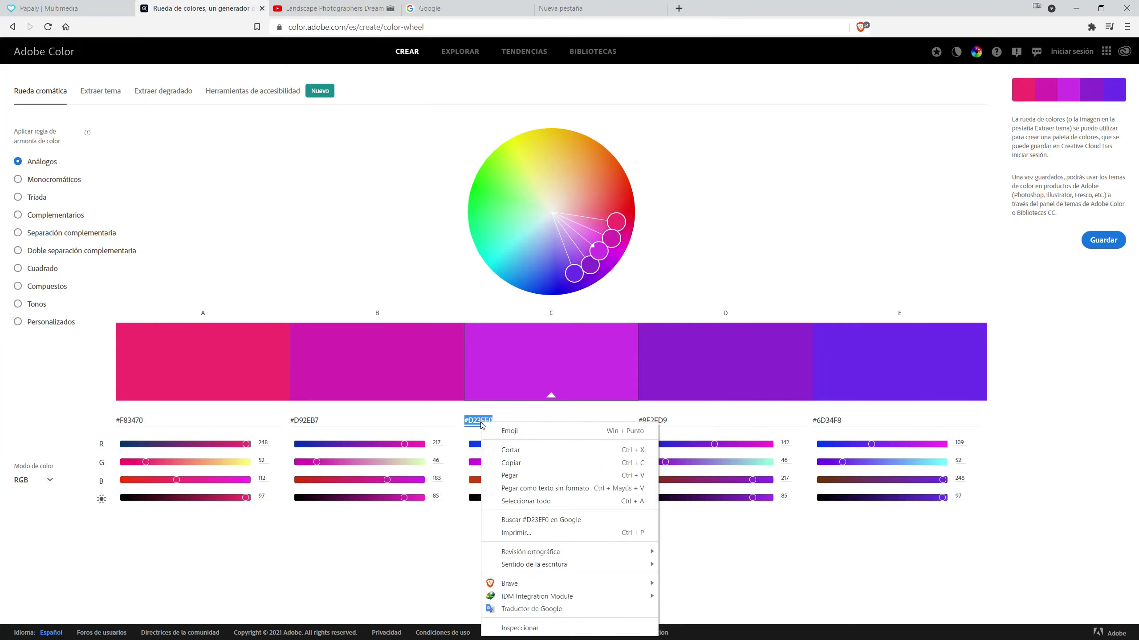
click(501, 472)
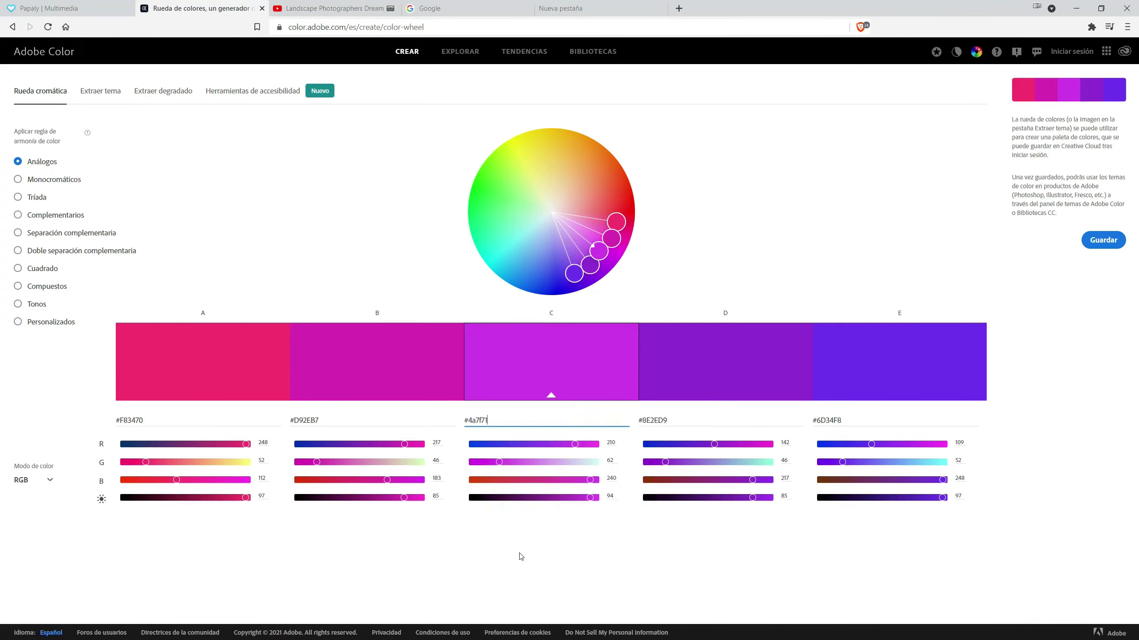
key(Return)
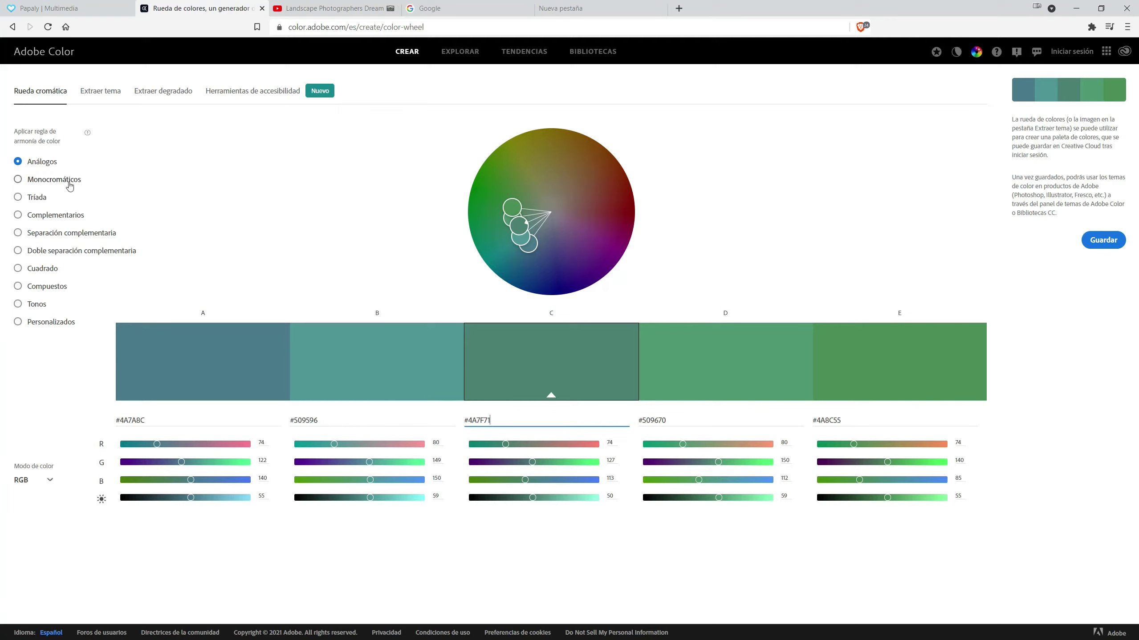
Preview the monochromatic, triad, complementary, split, double split and square harmony rules.
click(18, 182)
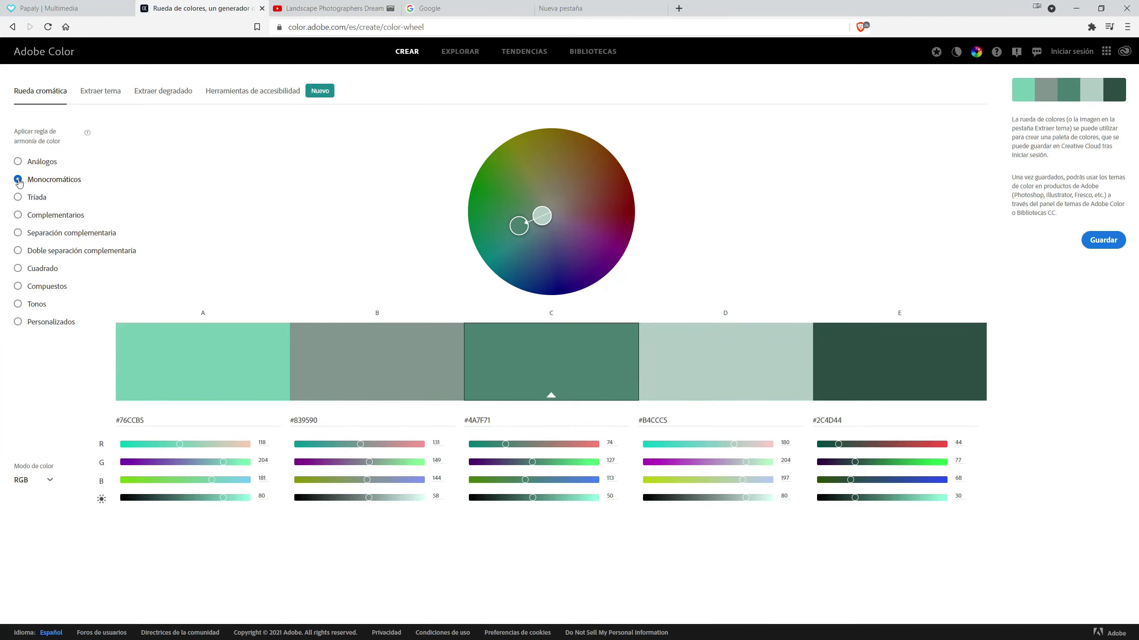
click(17, 199)
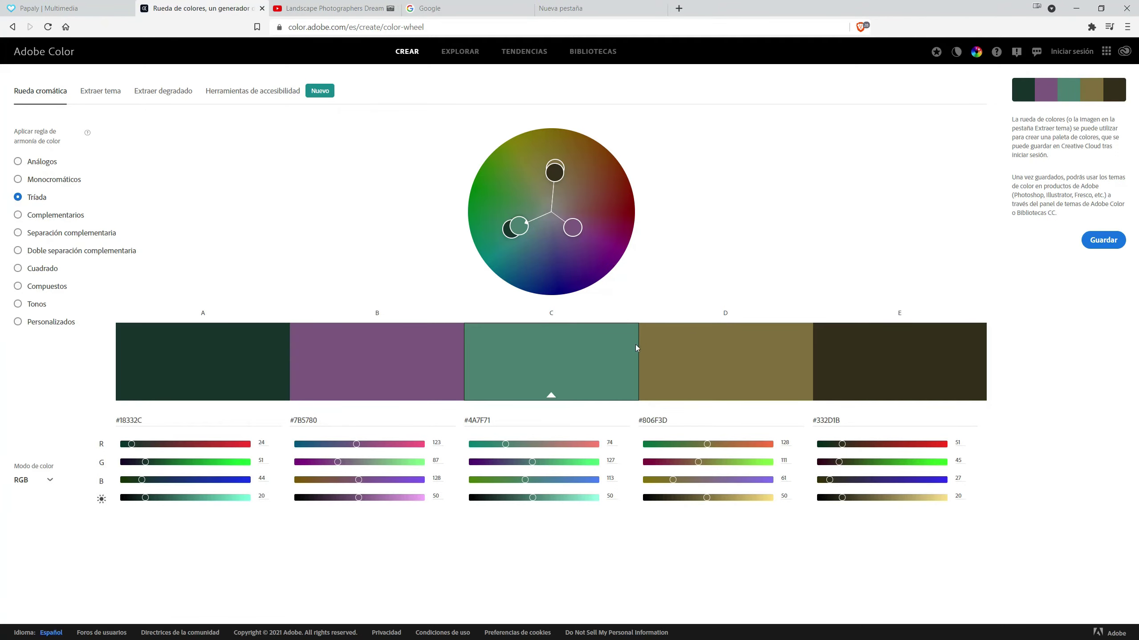
click(40, 215)
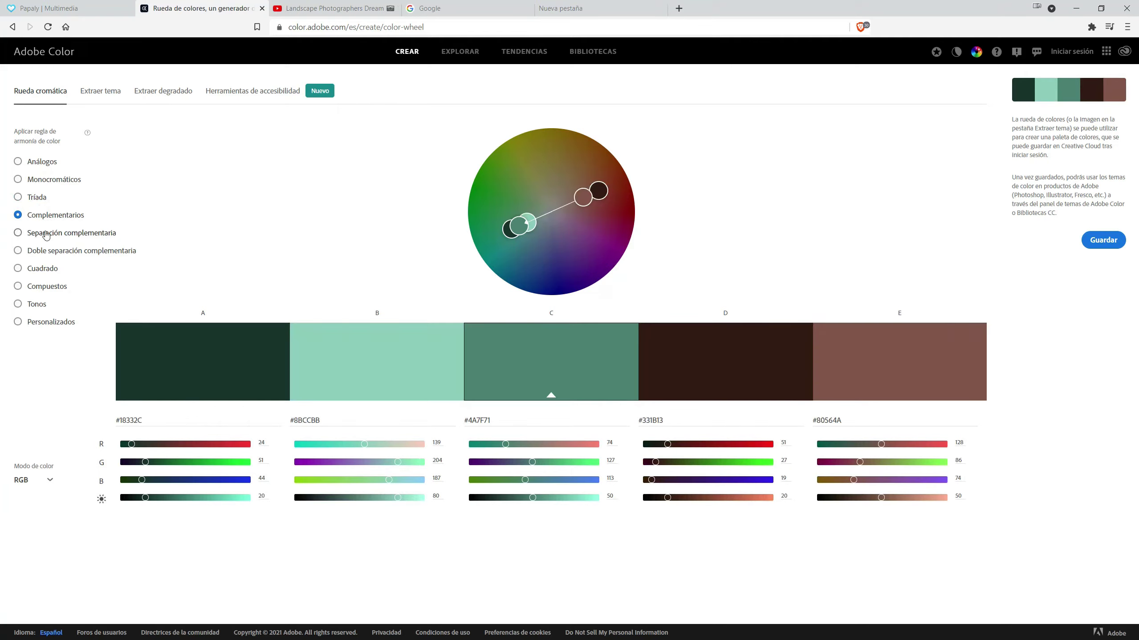
click(48, 234)
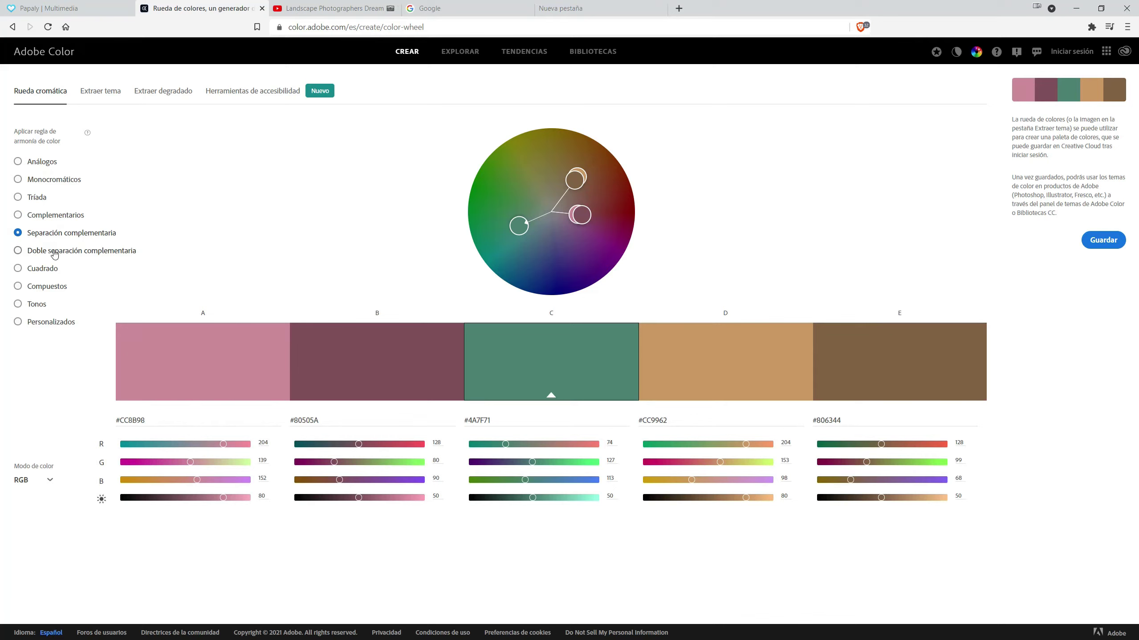
click(52, 252)
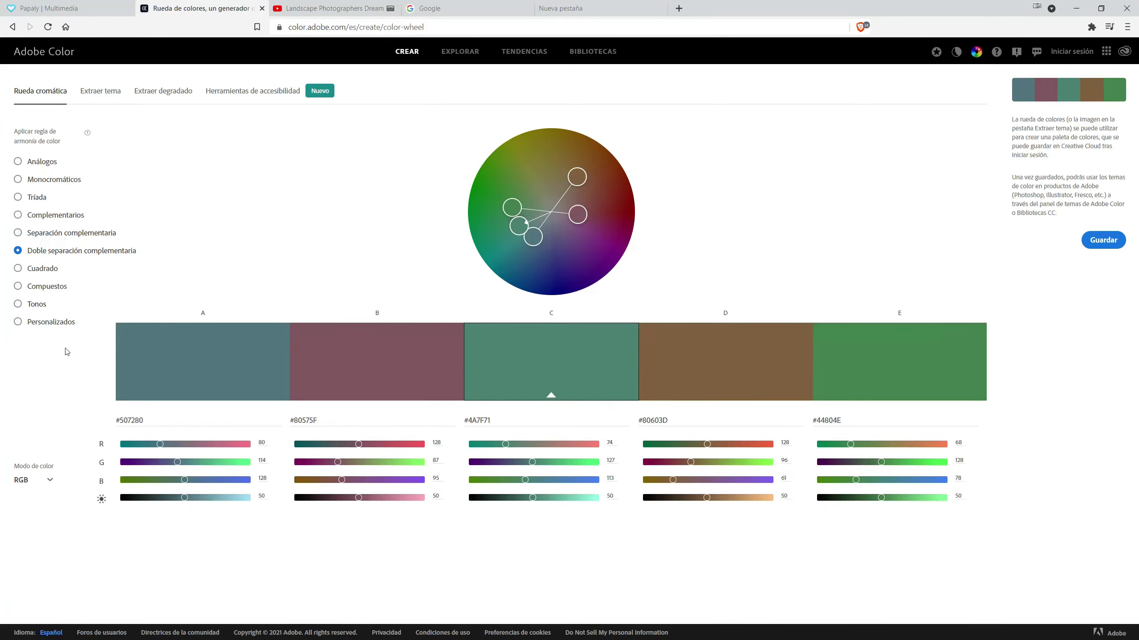
click(34, 269)
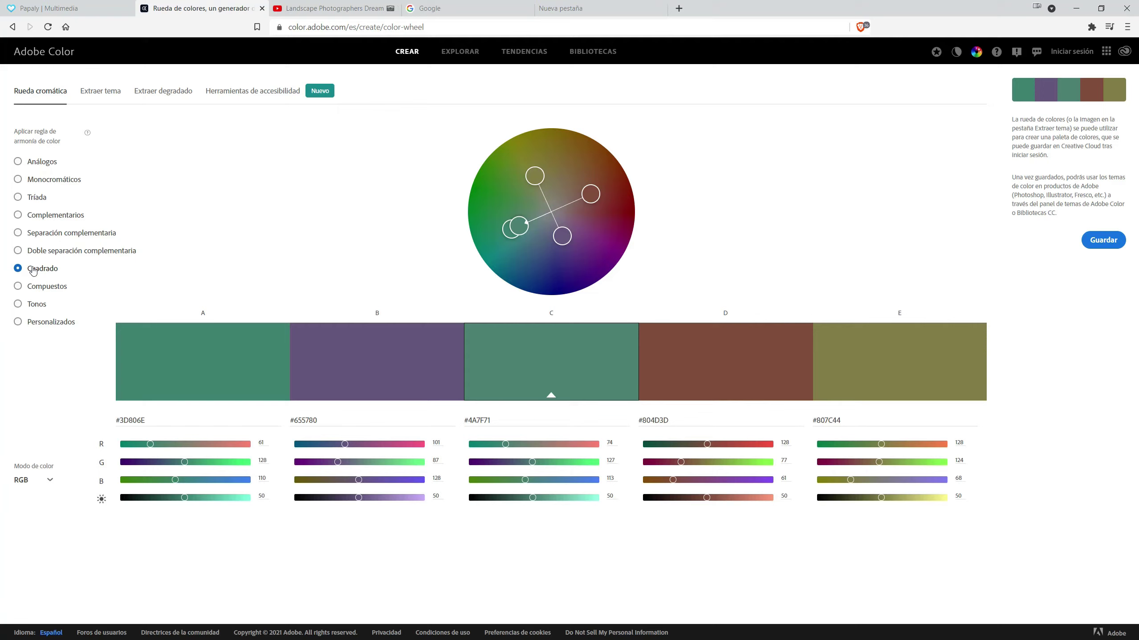
Compare the compound, shades and square rules, settling on the square (Cuadrado) harmony.
click(34, 287)
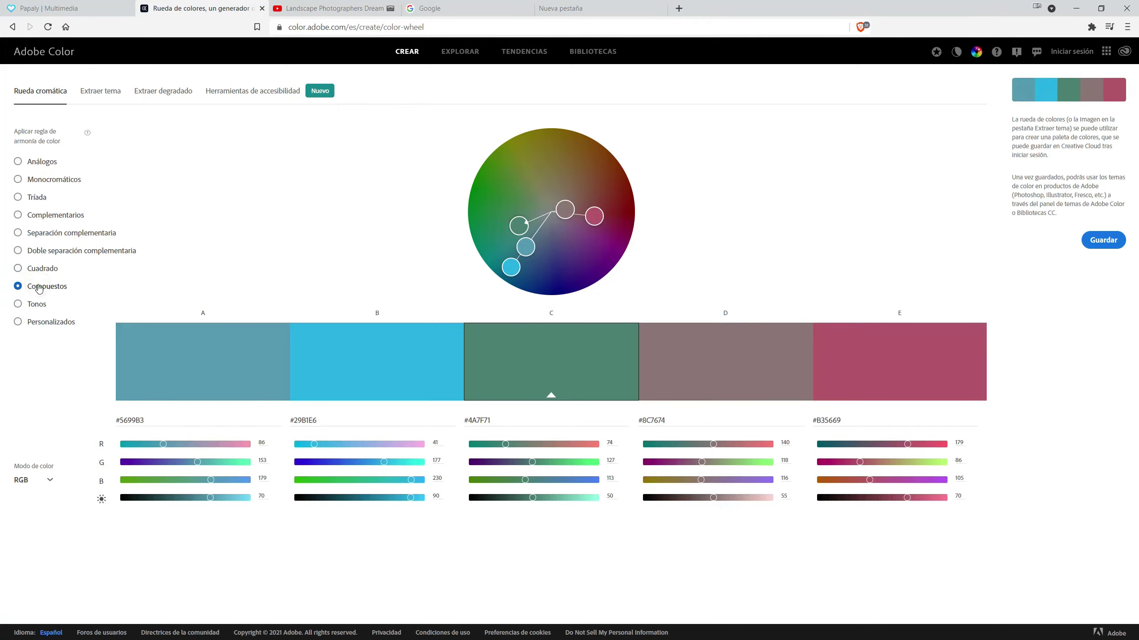
click(36, 308)
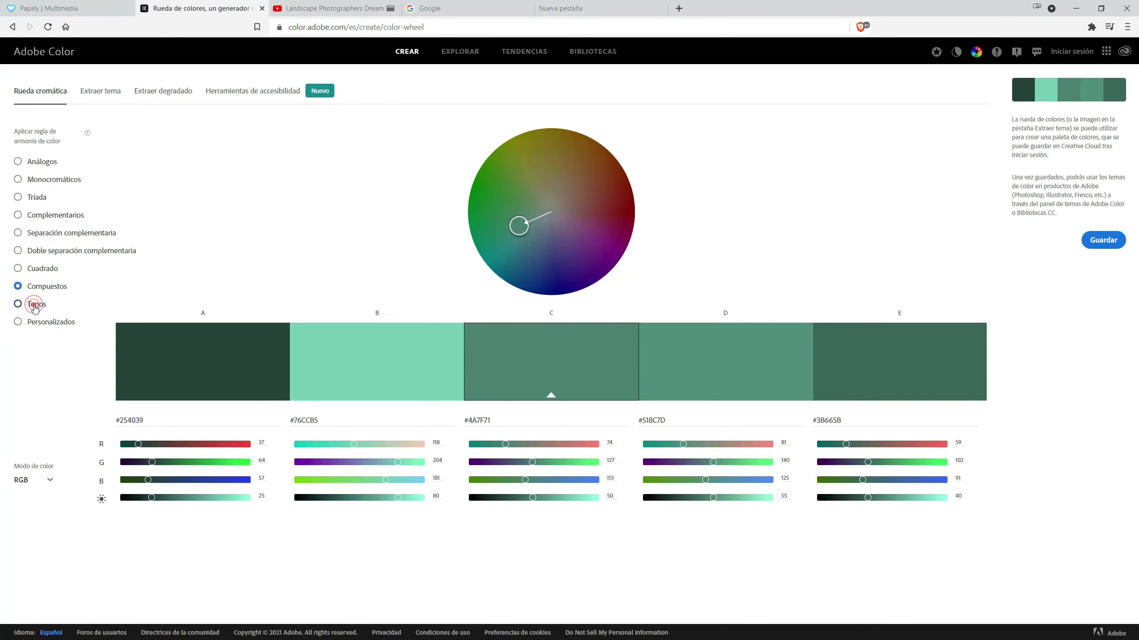
click(39, 289)
click(39, 269)
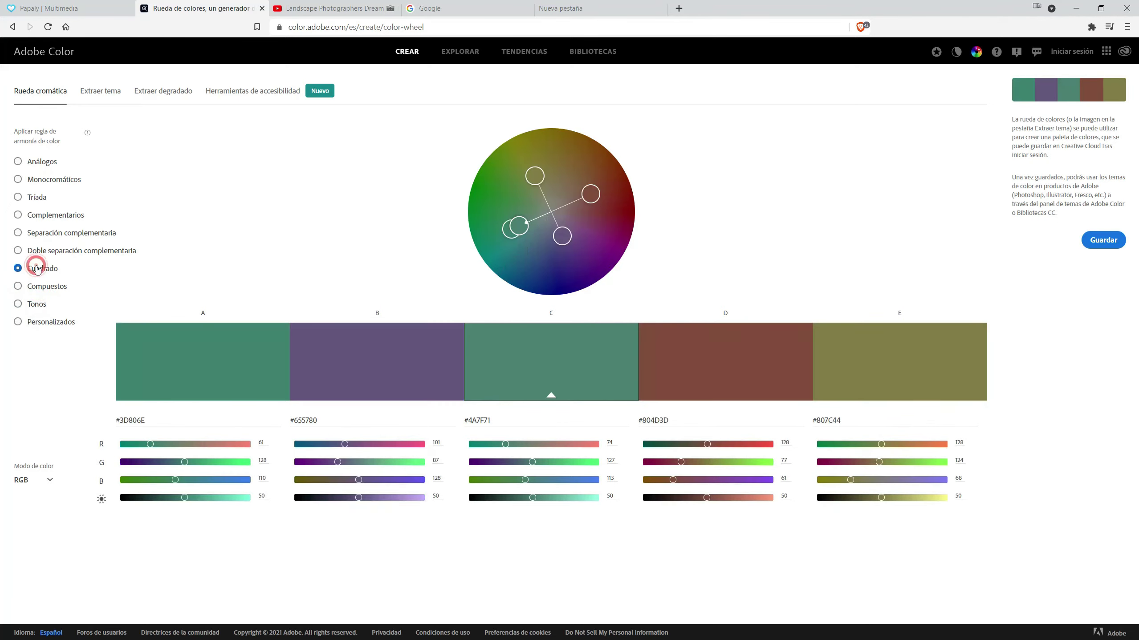
click(41, 287)
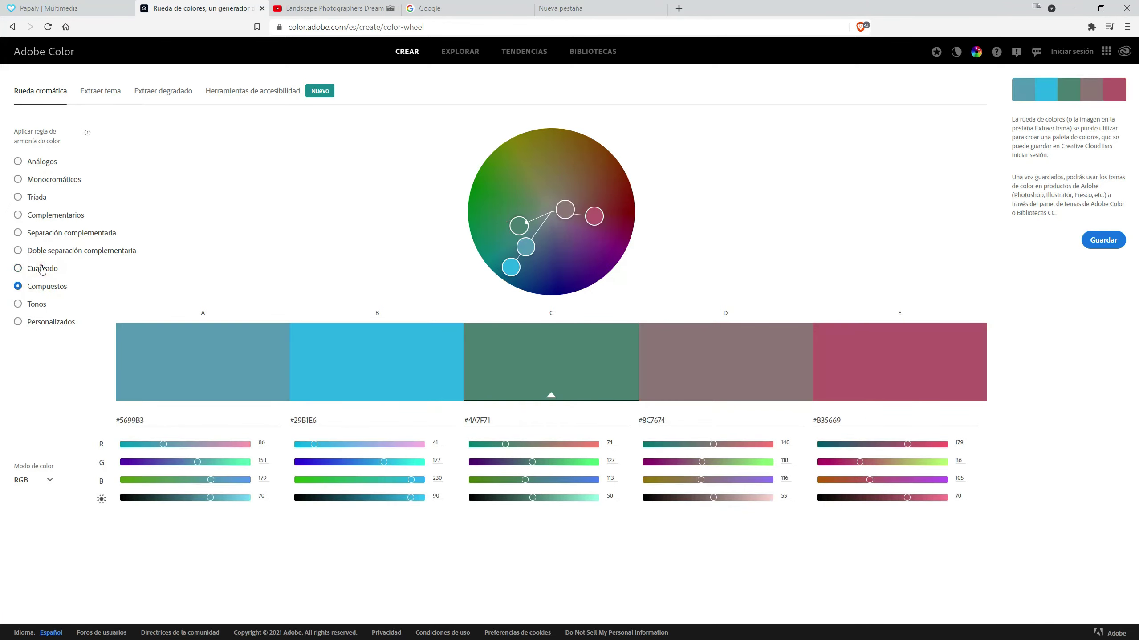
click(42, 269)
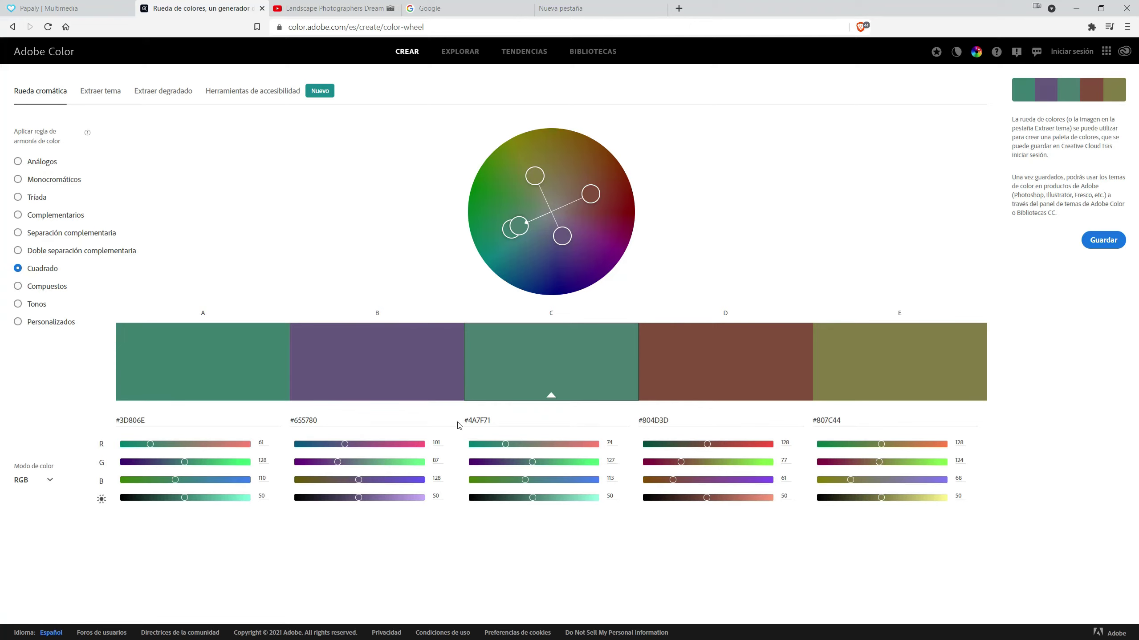
key(Tab)
Raise purple swatch B's red value to 108, making it #6C5780.
click(345, 445)
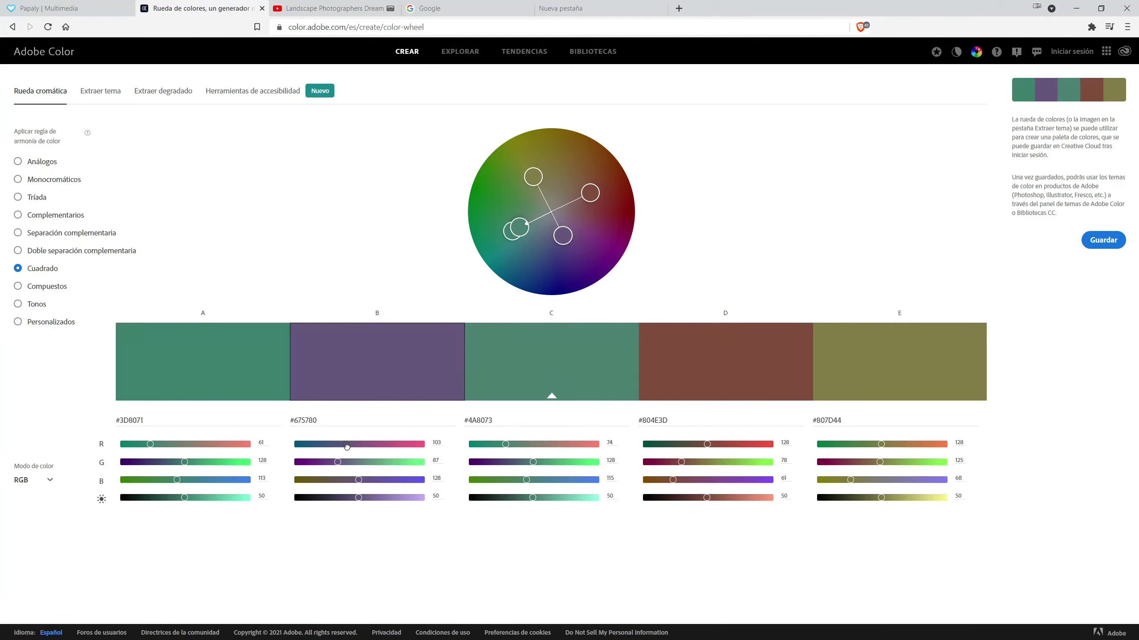
drag(345, 446, 357, 444)
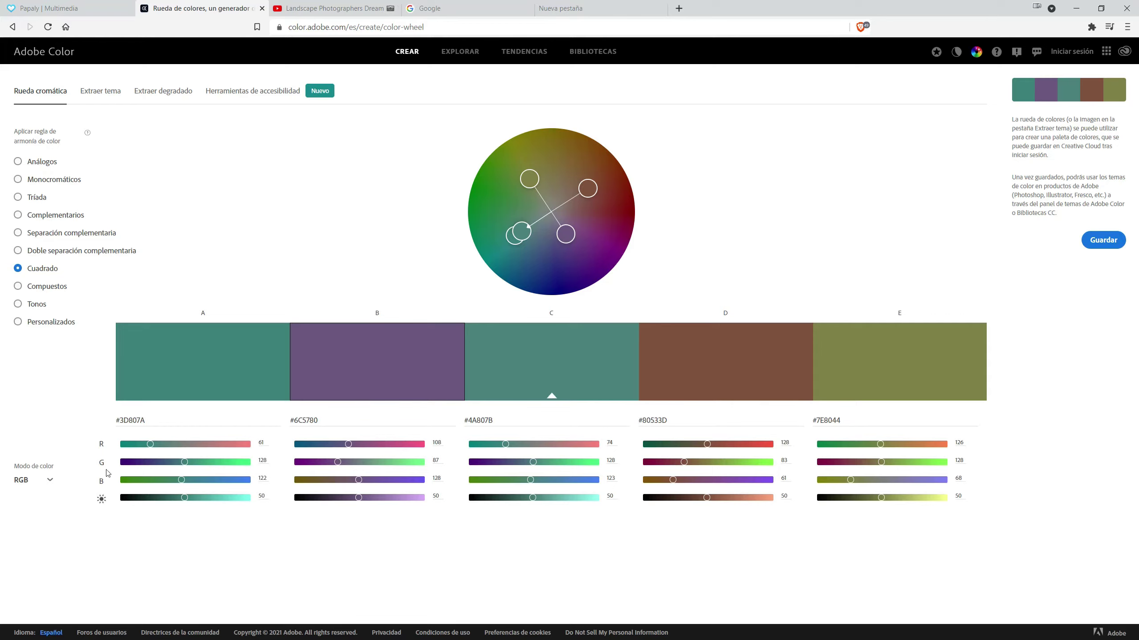
click(100, 499)
Check the palette in LAB and RGB, then display it in HSB colour mode.
click(50, 479)
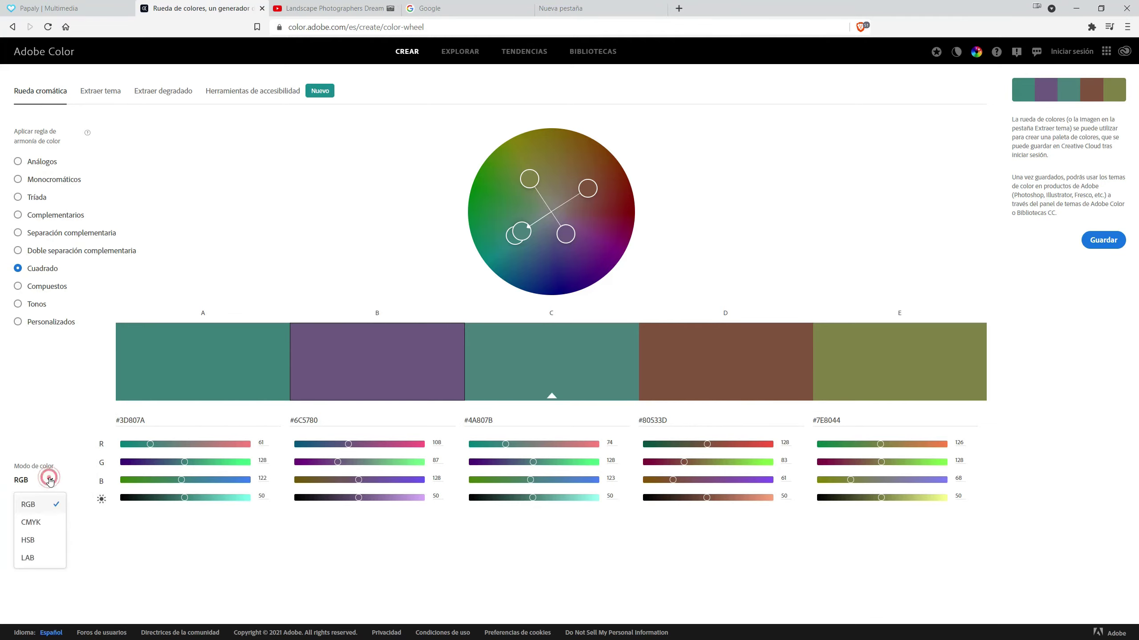
click(38, 558)
click(49, 478)
click(40, 505)
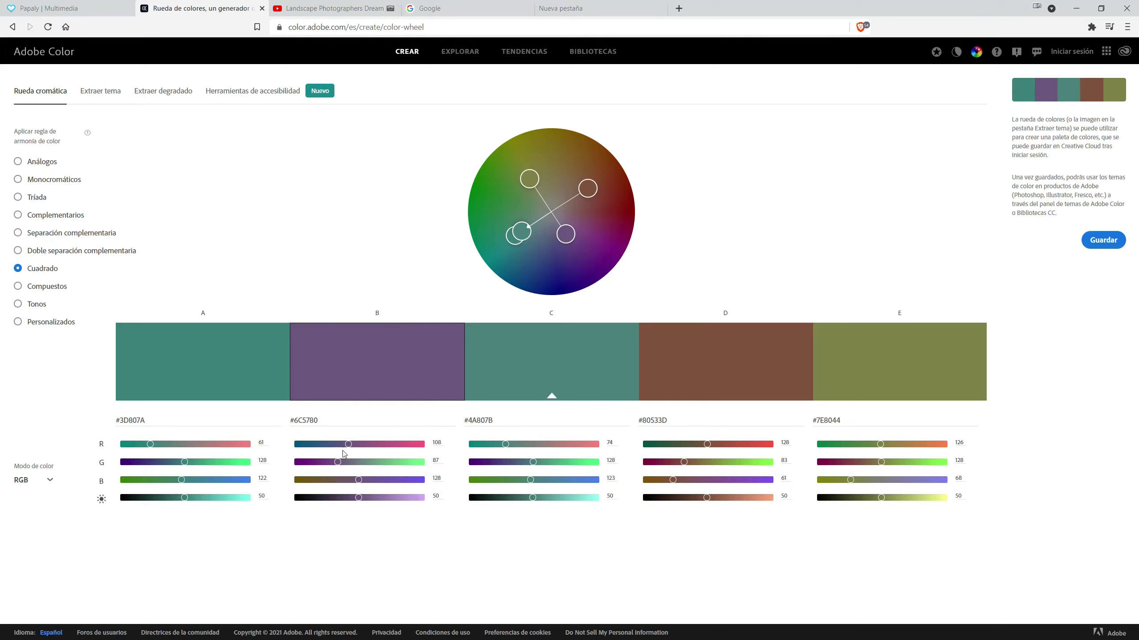
click(48, 480)
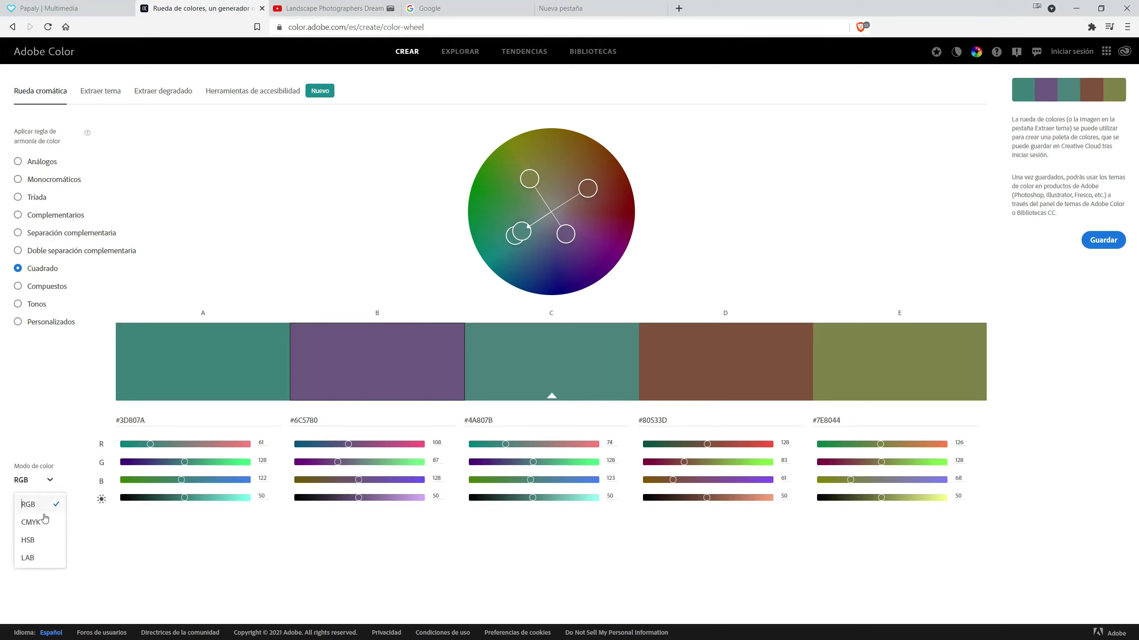
click(27, 541)
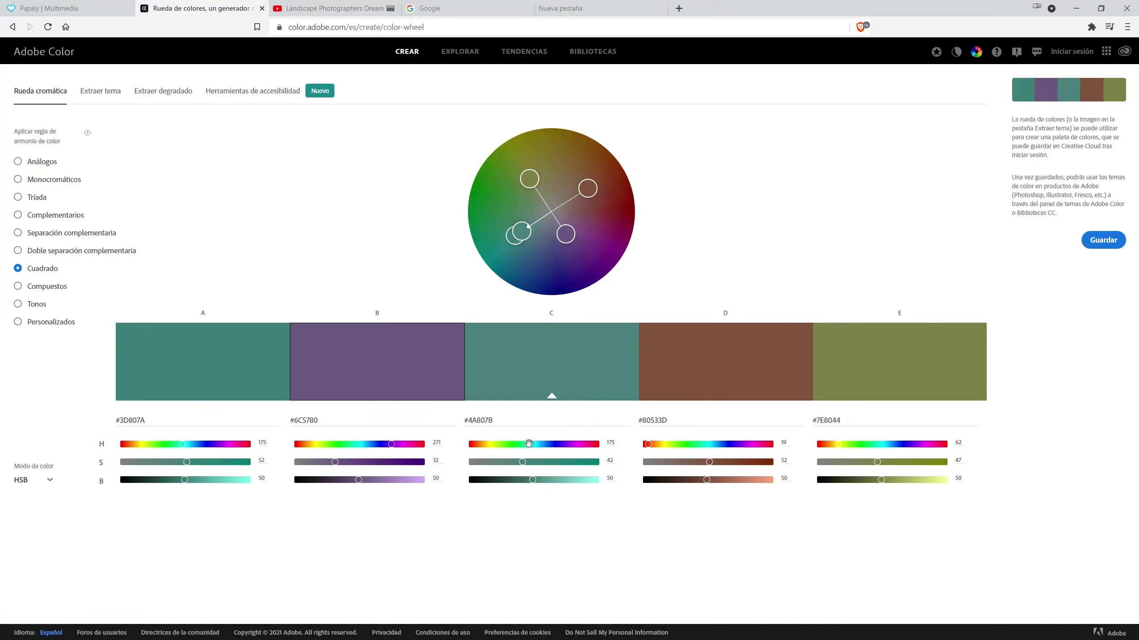
Nudge the wheel hues: base green to 164 and purple swatch to 254.
drag(529, 443, 527, 445)
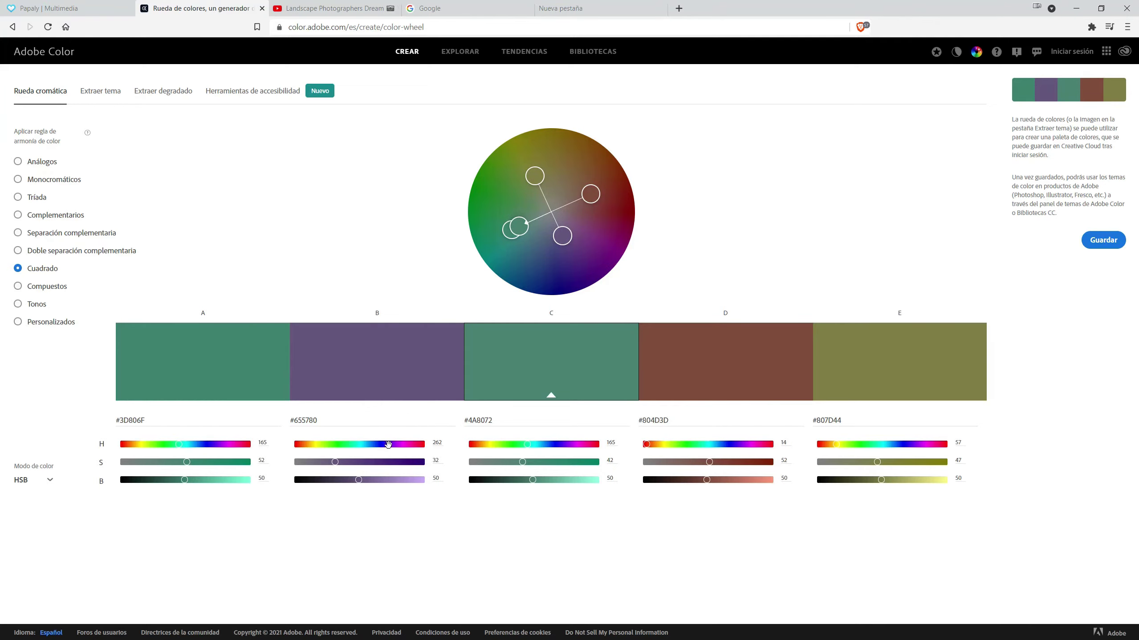
drag(388, 444, 395, 445)
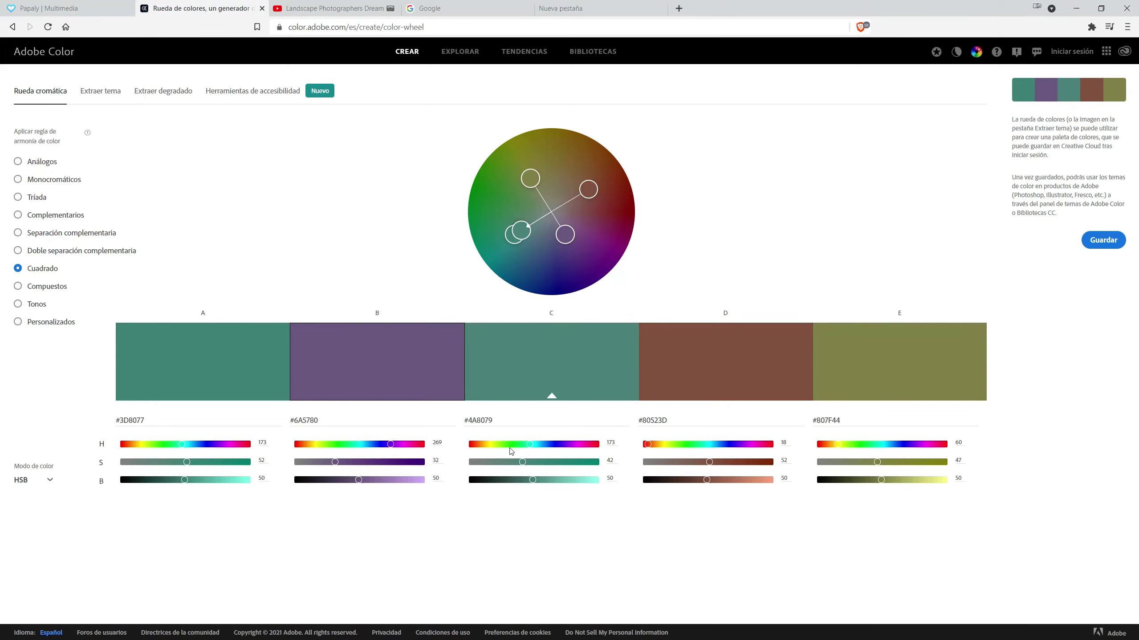
drag(530, 444, 528, 444)
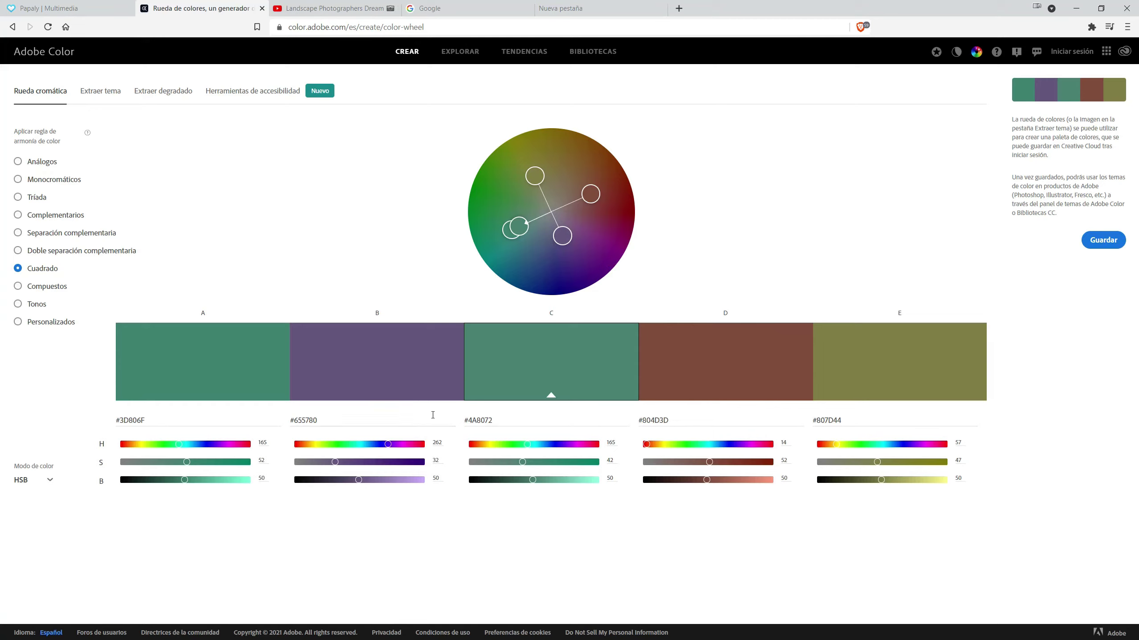
Copy swatch C's hex code 4A8072.
drag(500, 421, 468, 421)
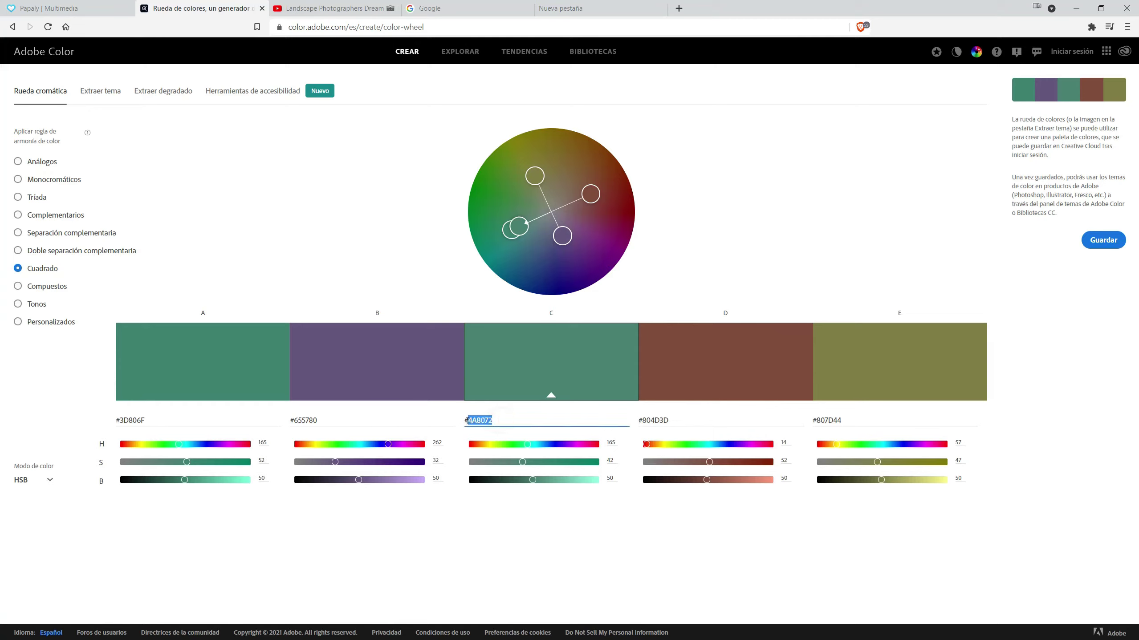
right_click(478, 423)
click(502, 466)
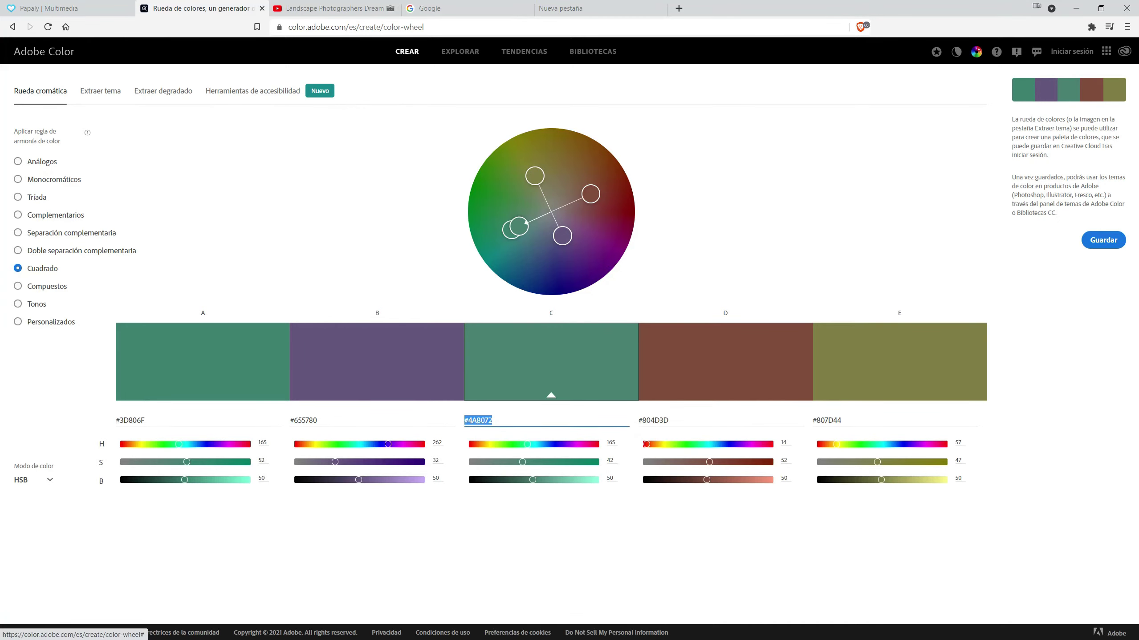
key(super)
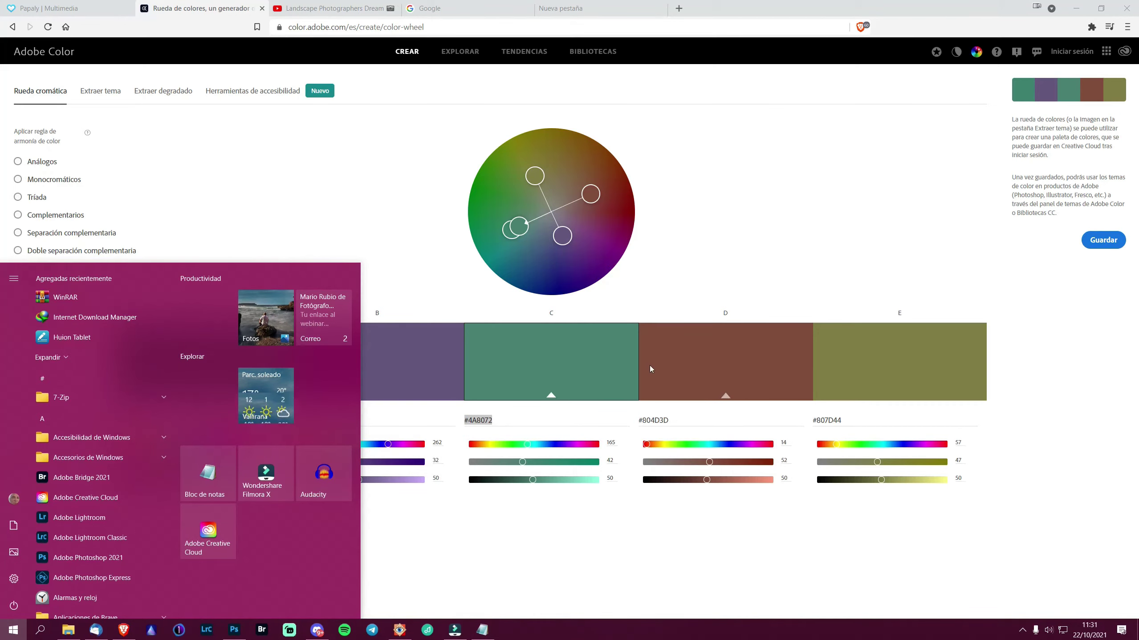
click(780, 258)
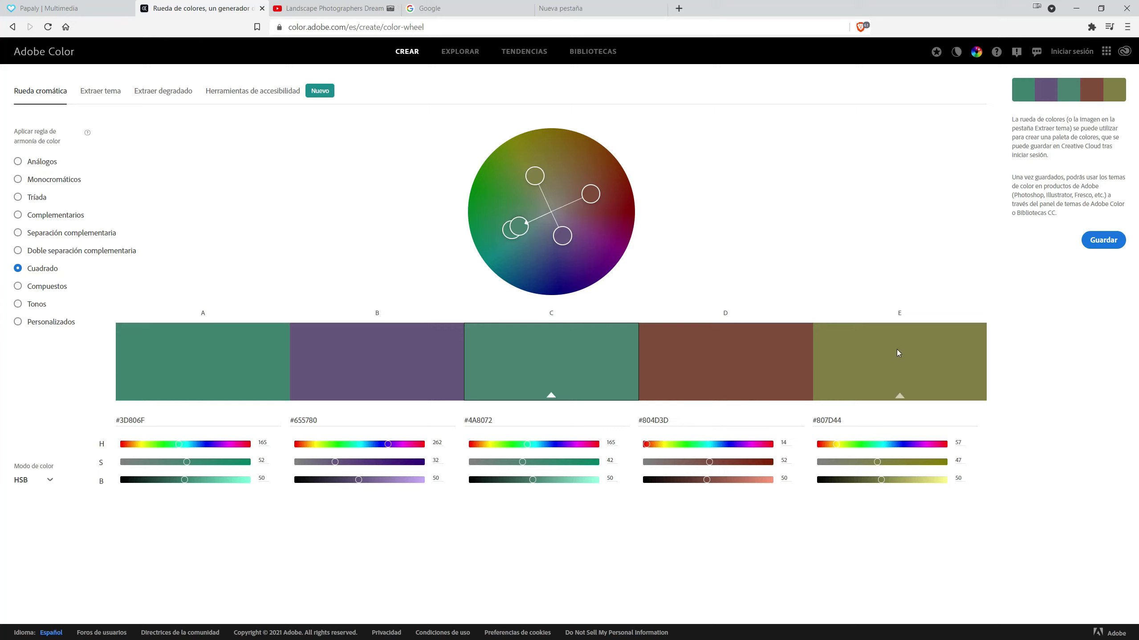
Copy swatch A's hex code 3D806F and return to Photoshop.
click(148, 419)
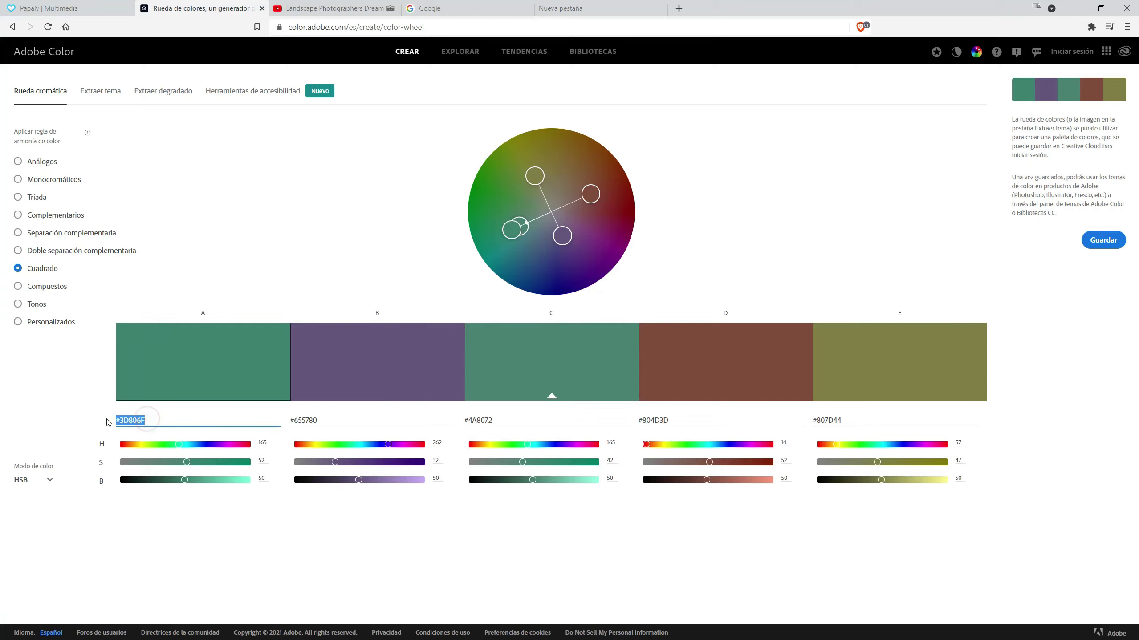
right_click(148, 420)
click(147, 463)
key(super)
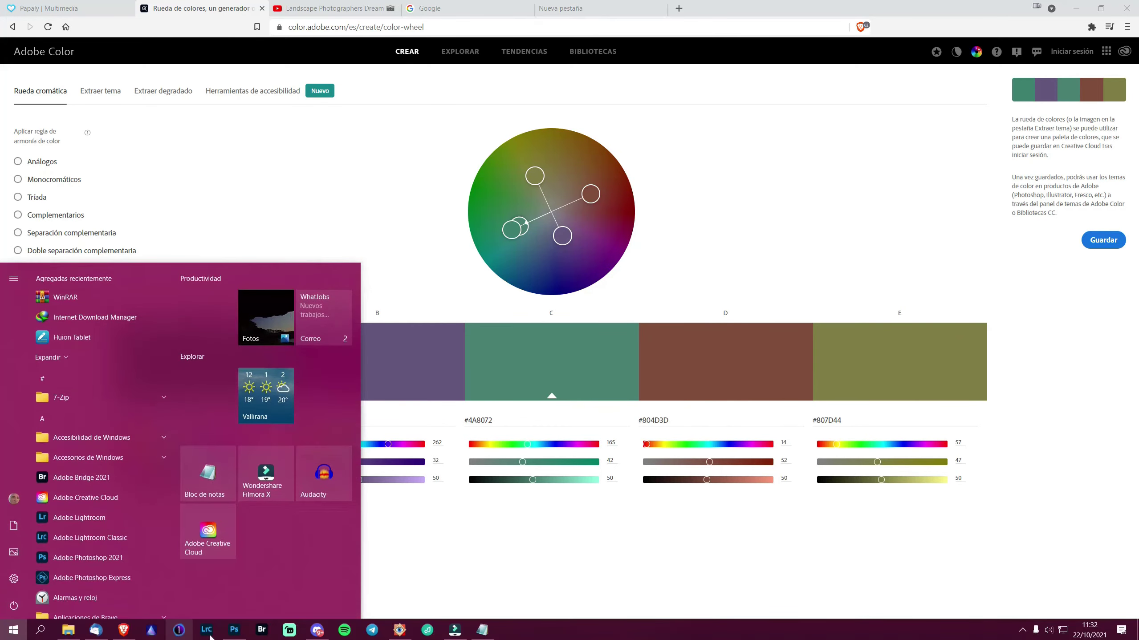
click(235, 634)
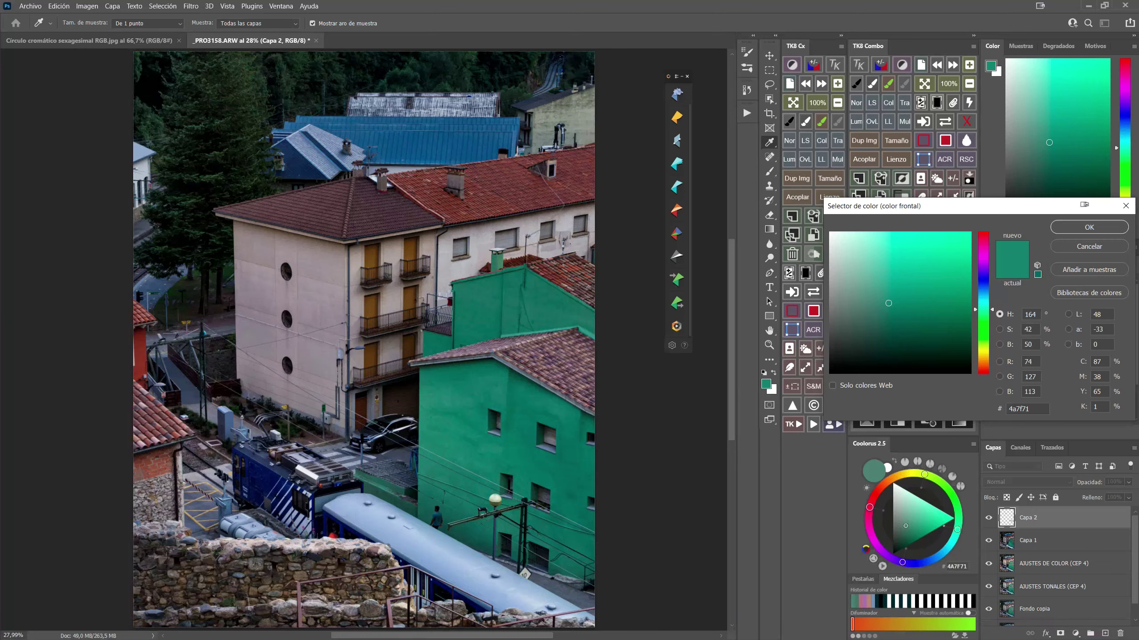
Paste 3D806F into the Color Picker and confirm it as the foreground colour.
double_click(1034, 409)
right_click(1001, 411)
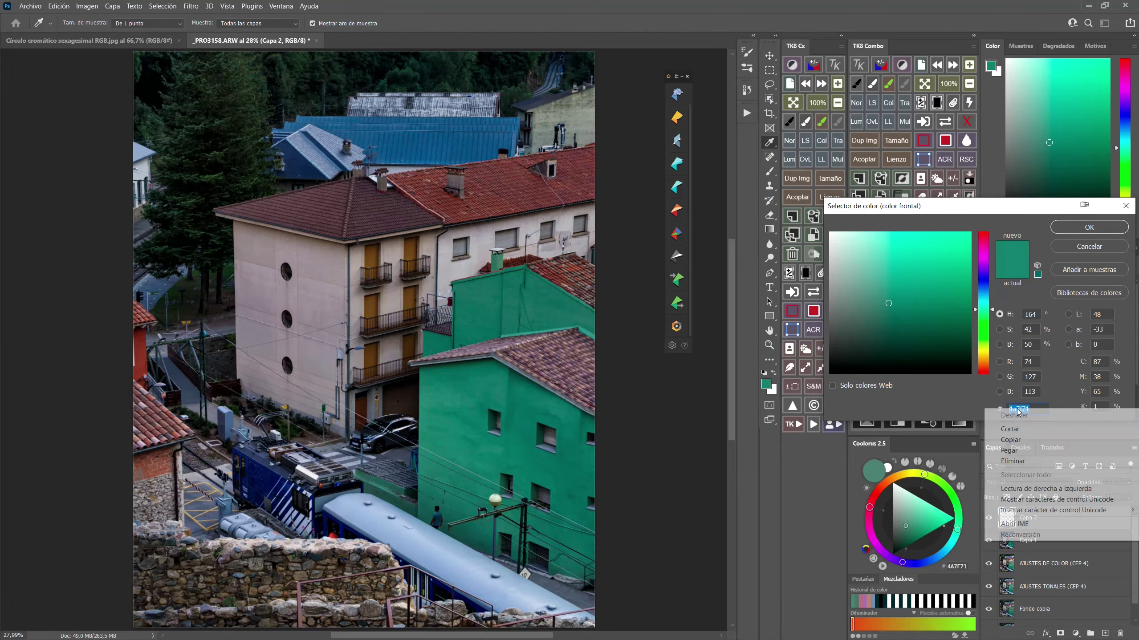
click(1018, 456)
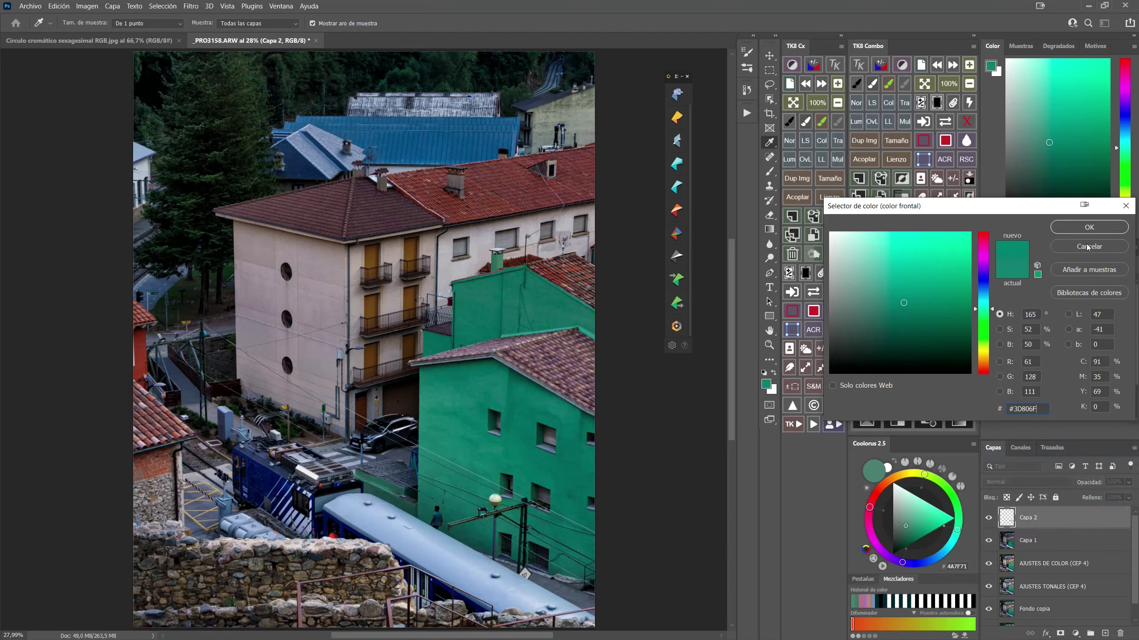
click(1078, 227)
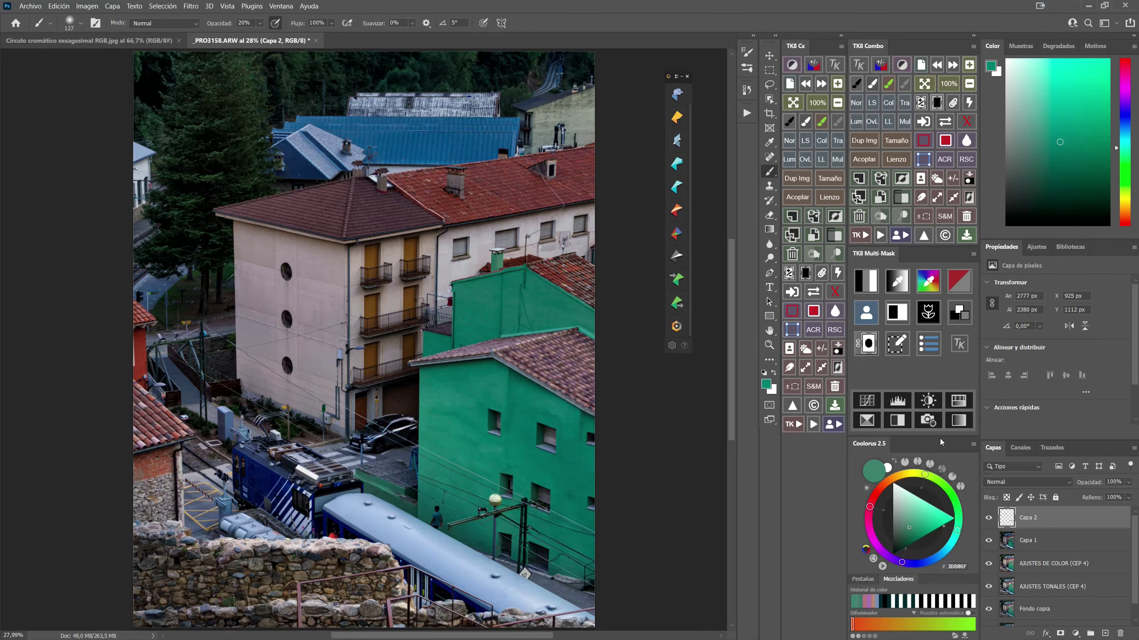
click(161, 7)
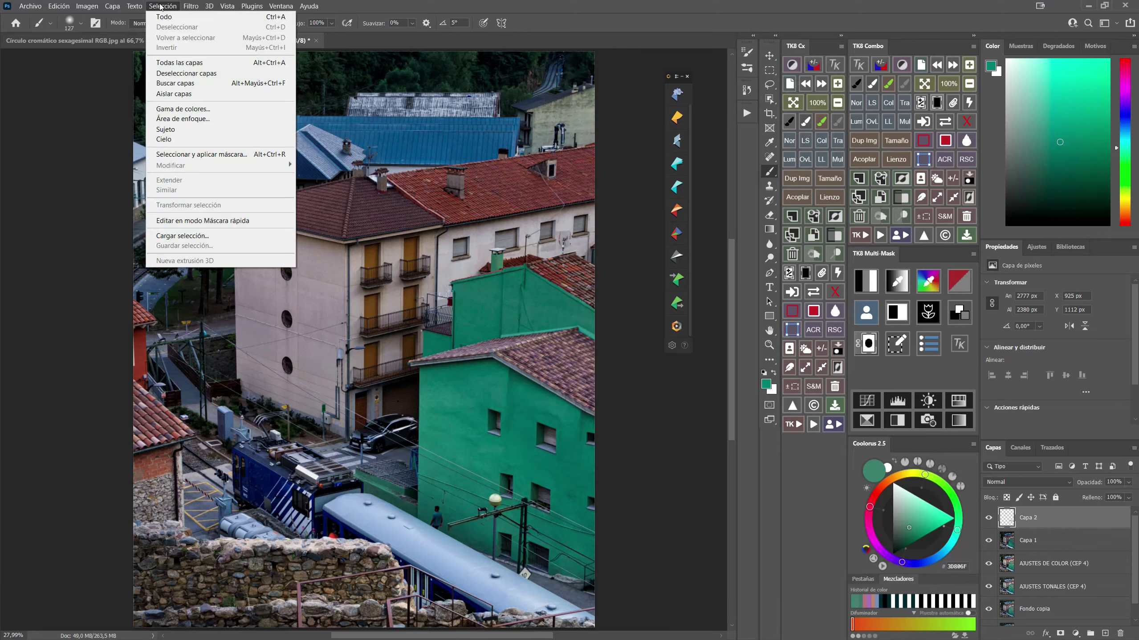
Color Range select the green wall plus three added green samples at tolerance 15.
click(183, 109)
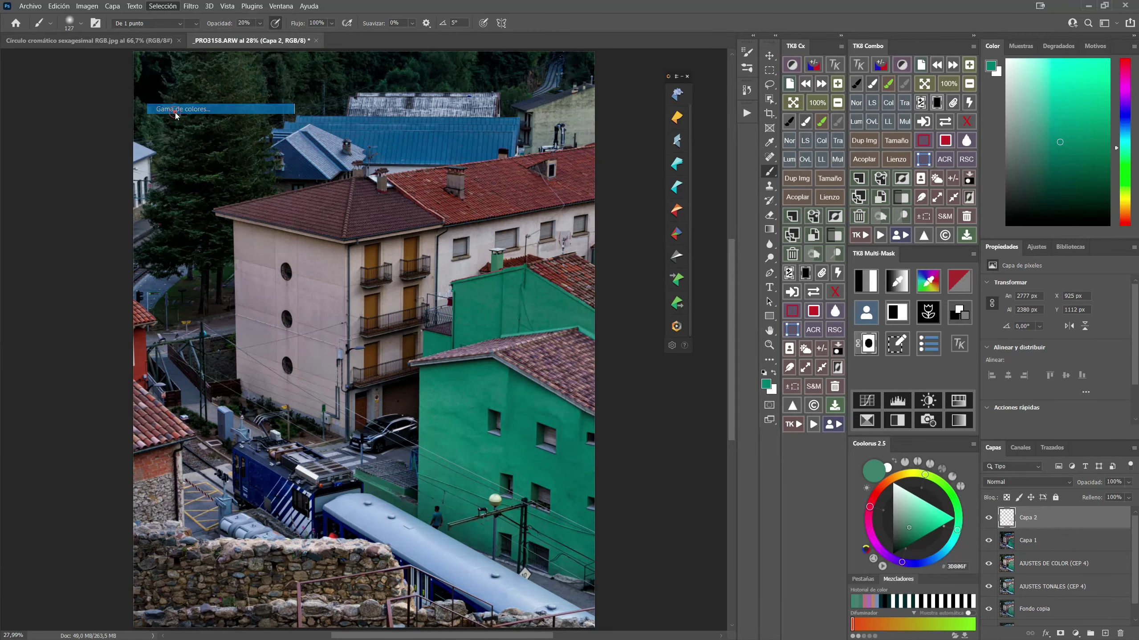
click(463, 409)
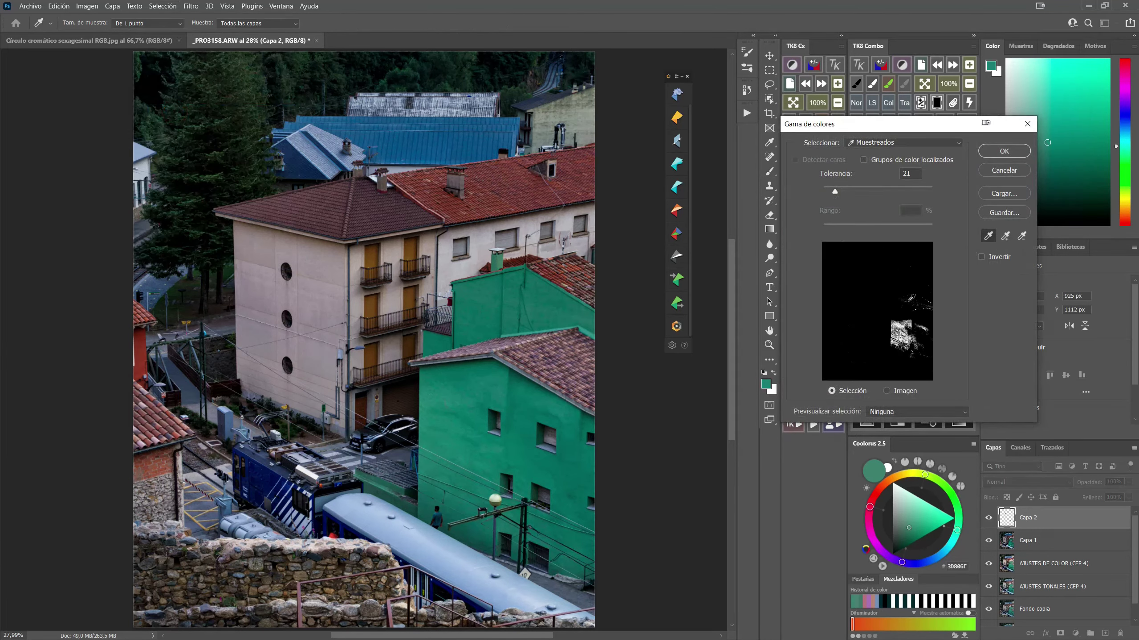
click(1006, 238)
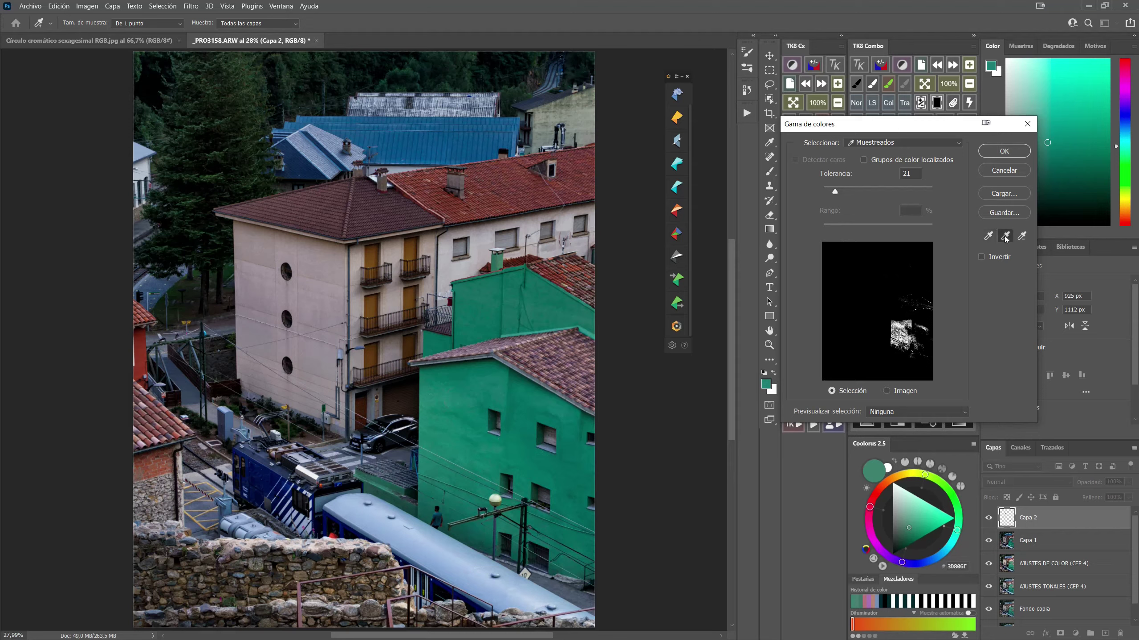
click(563, 306)
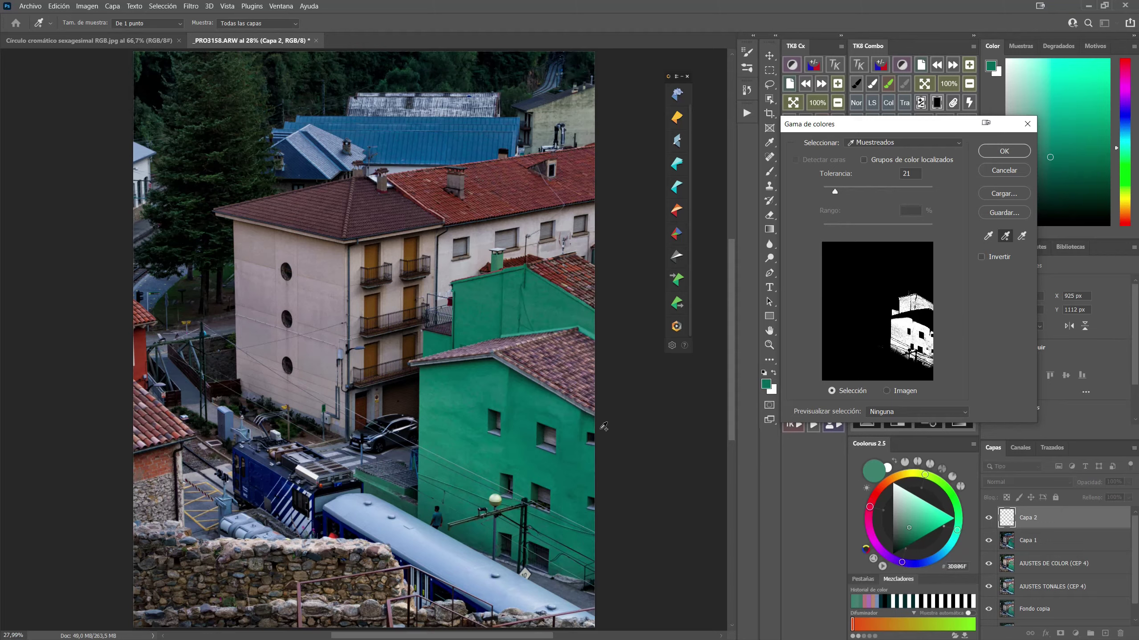
click(387, 493)
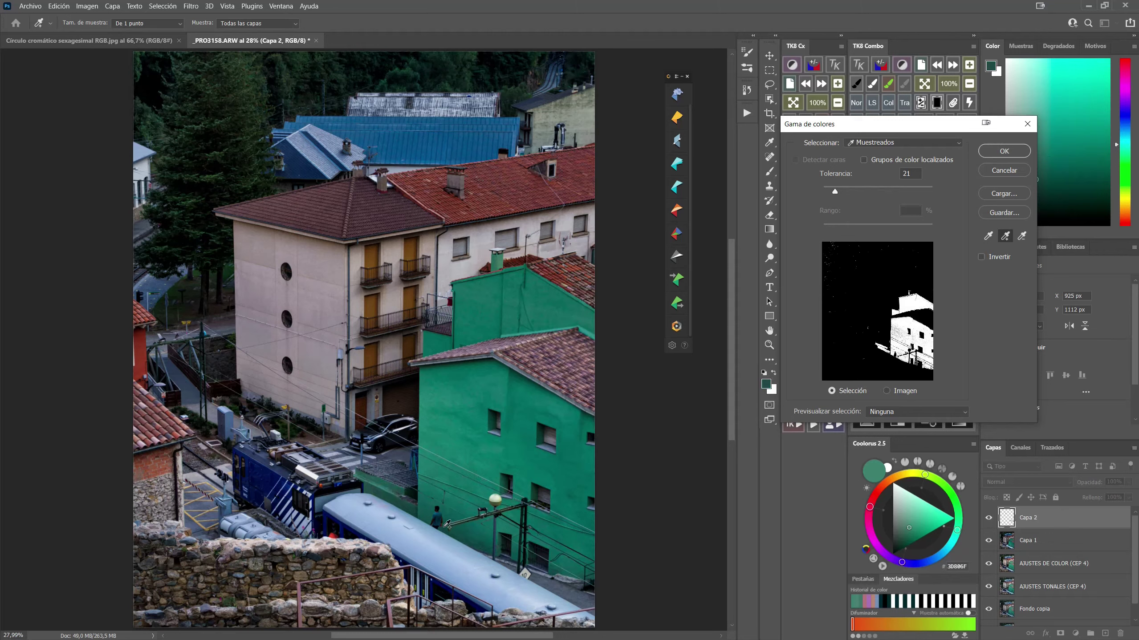
click(197, 123)
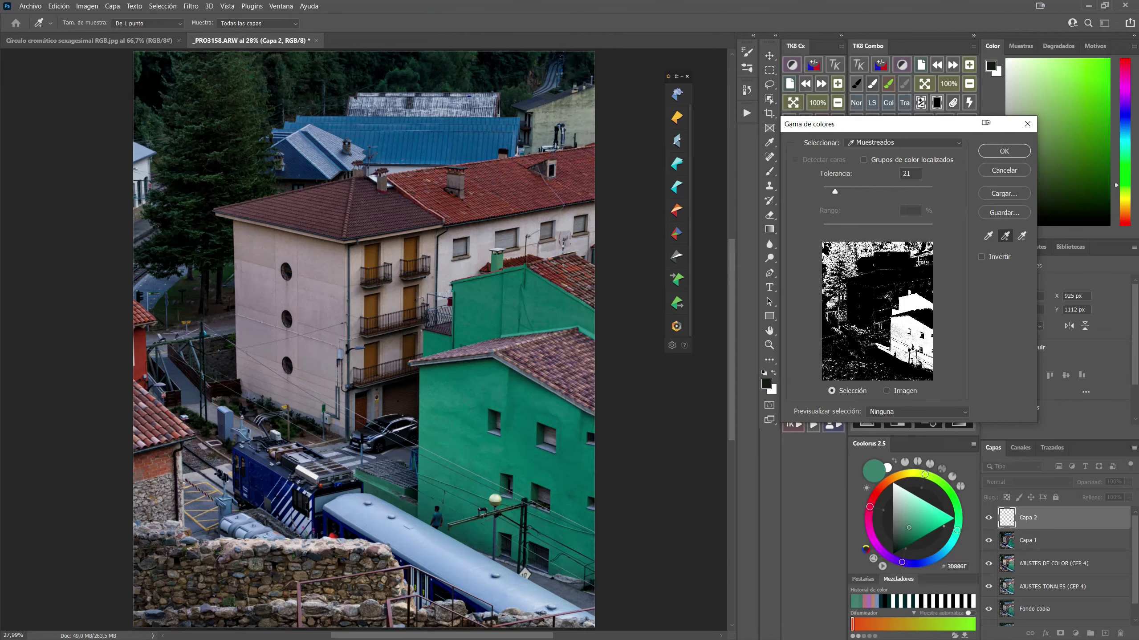
click(836, 193)
drag(833, 193, 832, 194)
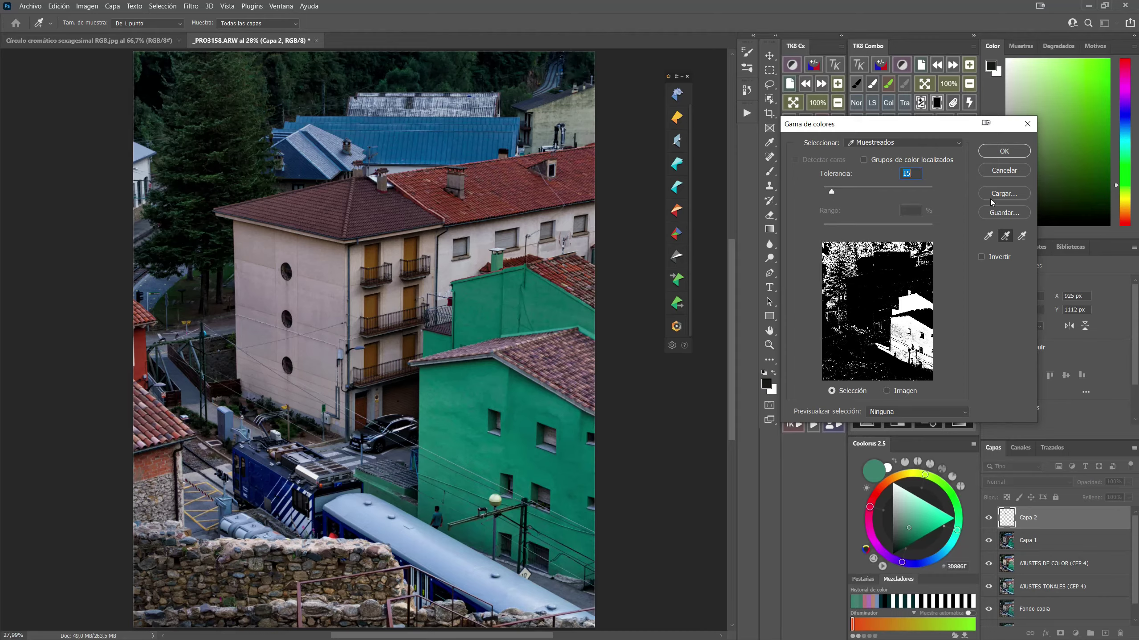
click(1004, 151)
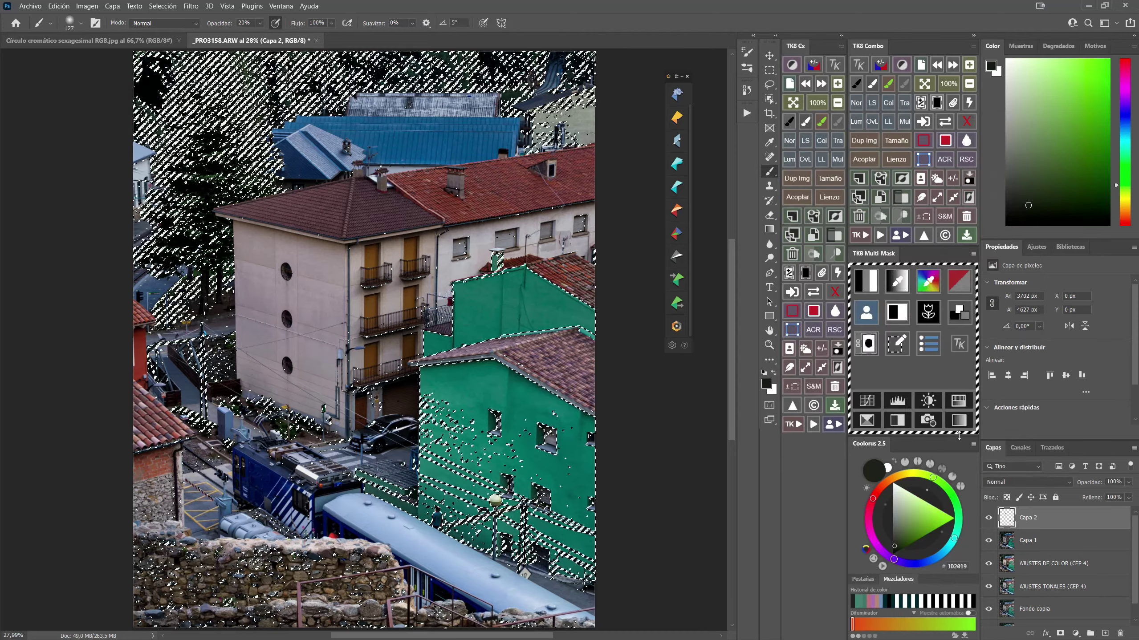
Add the facade selection as Capa 2's mask, target its pixels, and make 3D806F foreground.
click(1061, 633)
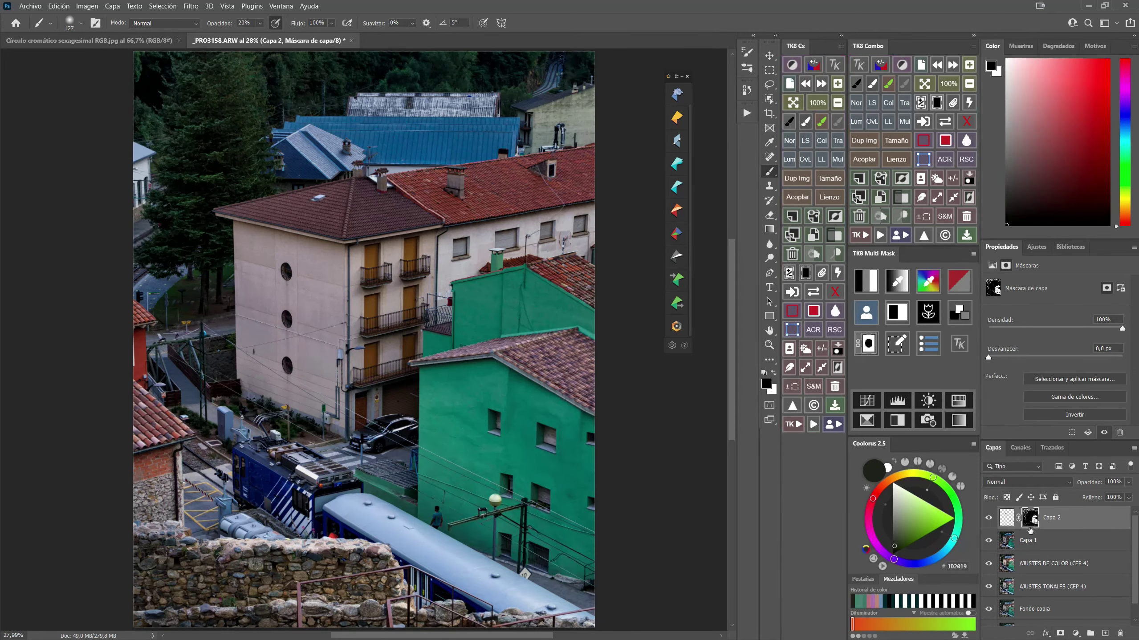
click(1007, 519)
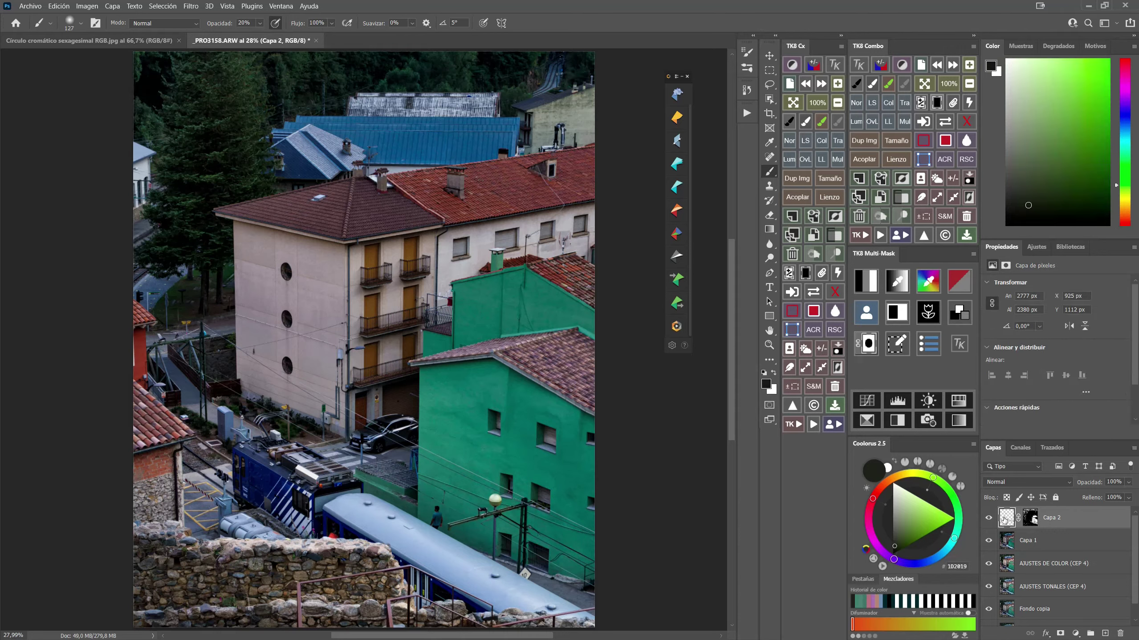
click(766, 383)
right_click(1016, 411)
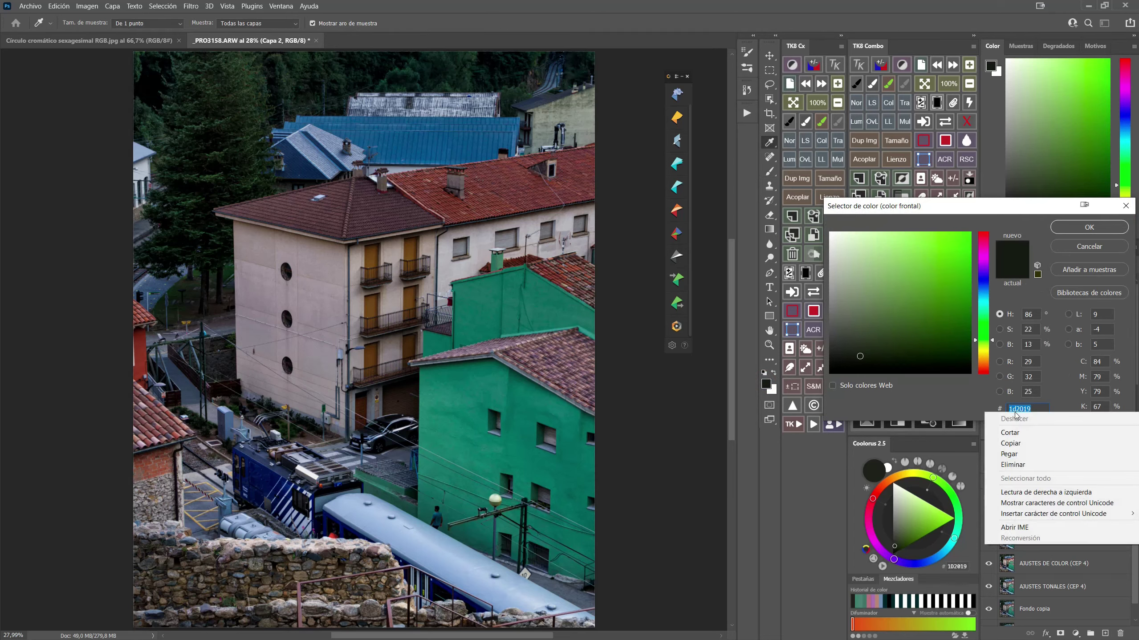
click(1018, 457)
click(1088, 229)
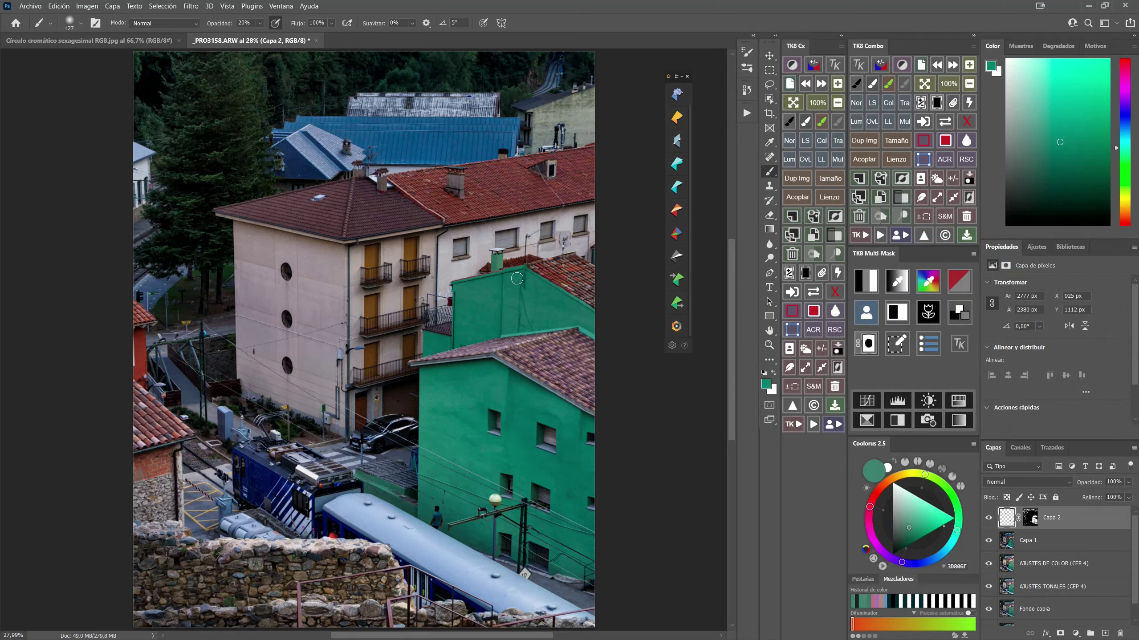
key(shift+F5)
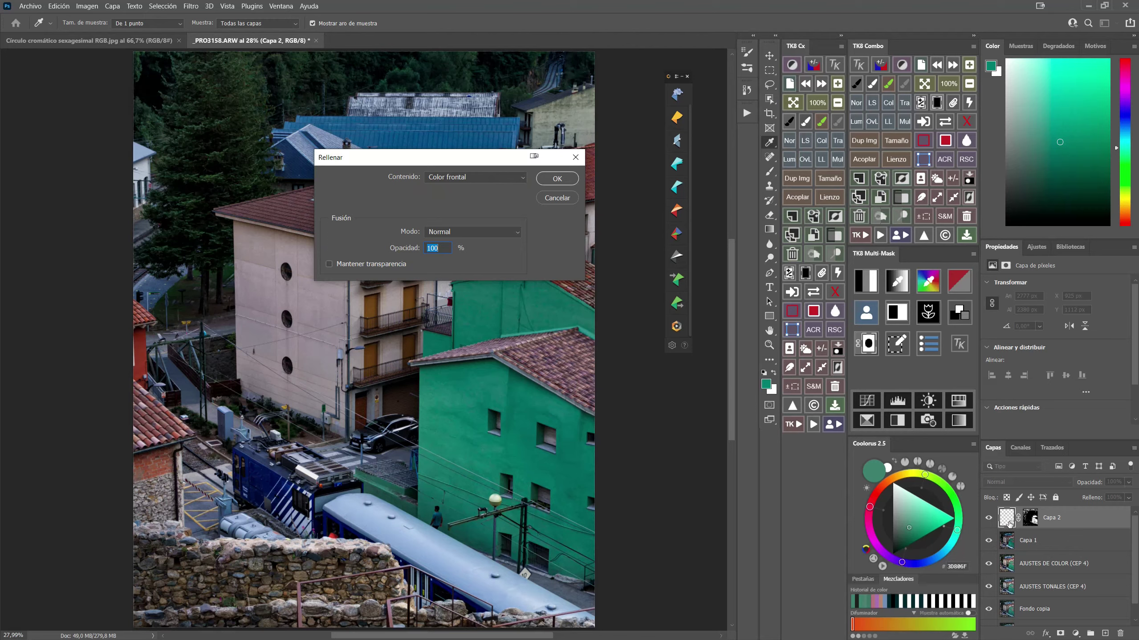
Fill Capa 2 with the foreground green, blending it in Color mode at 53% opacity.
click(550, 178)
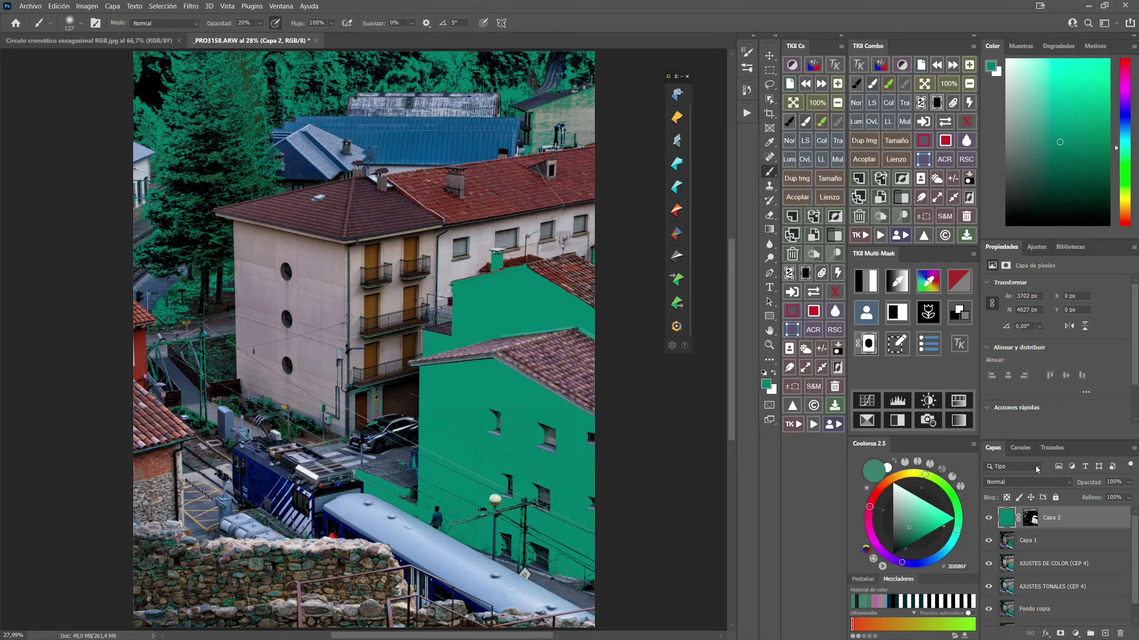
click(1030, 483)
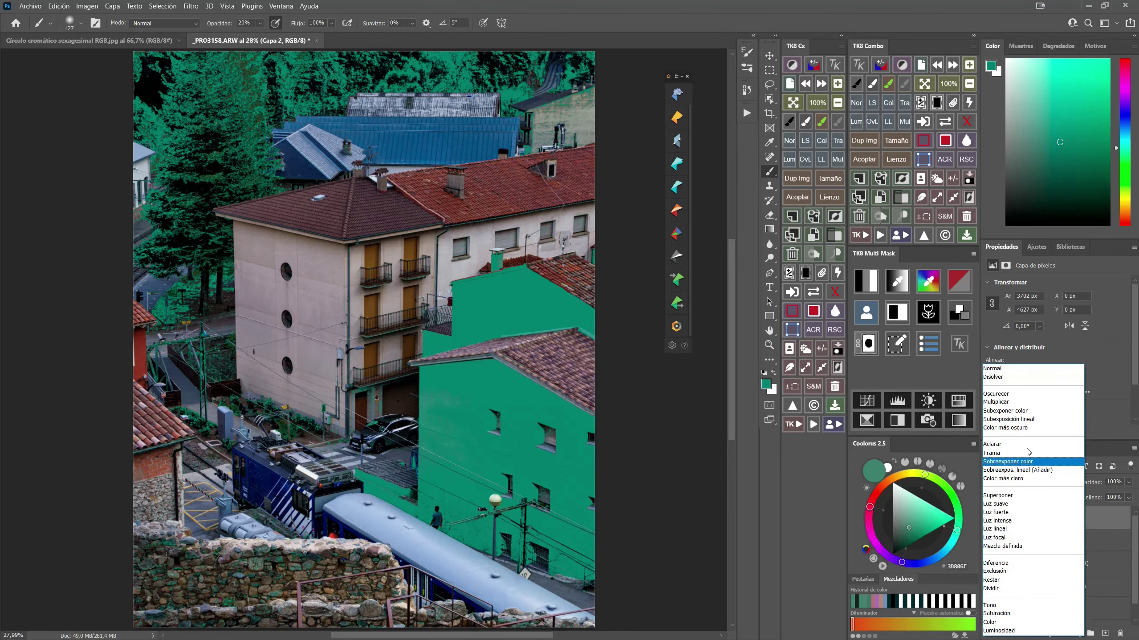
click(1014, 623)
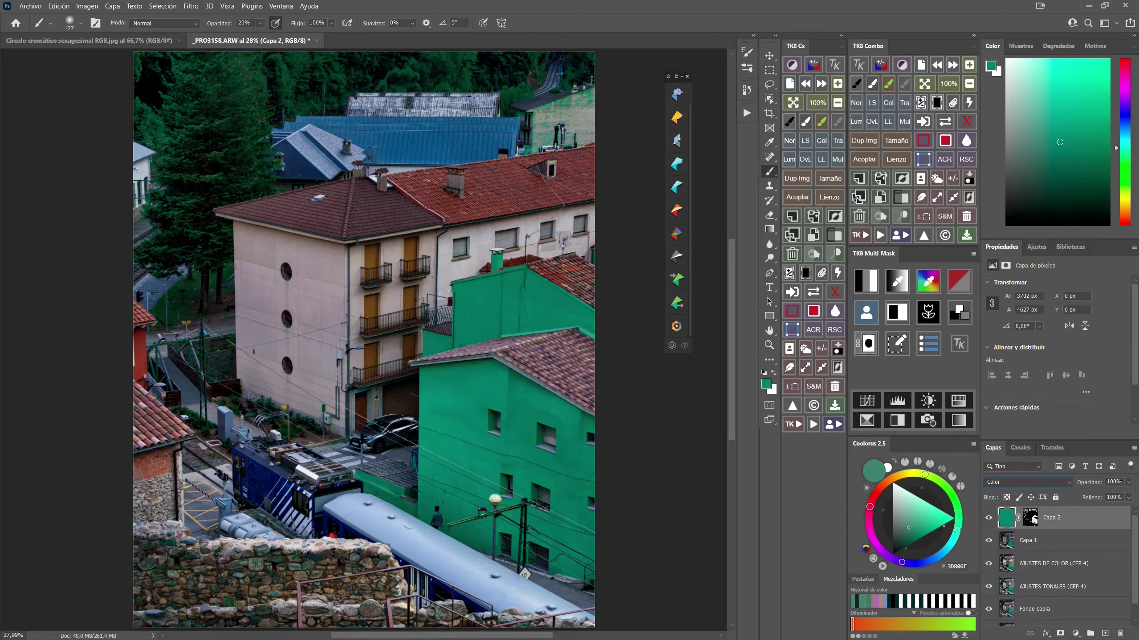
drag(1129, 483, 1070, 502)
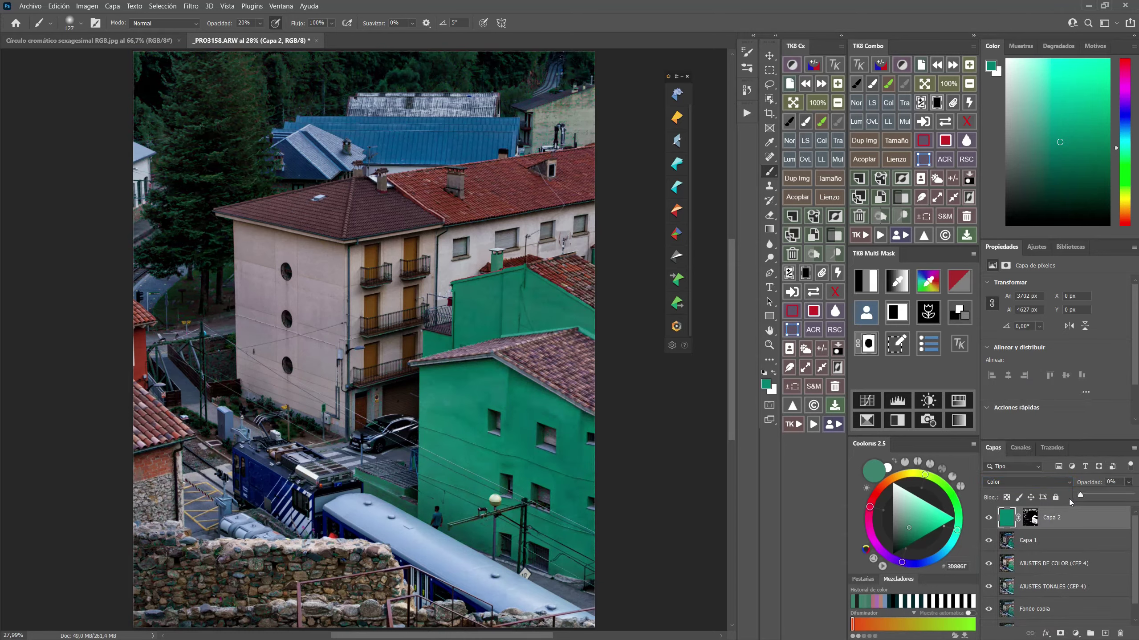
drag(1081, 497, 1104, 496)
Add an empty Capa 3 layer and start a Color Range selection sampling the pale building wall.
click(859, 178)
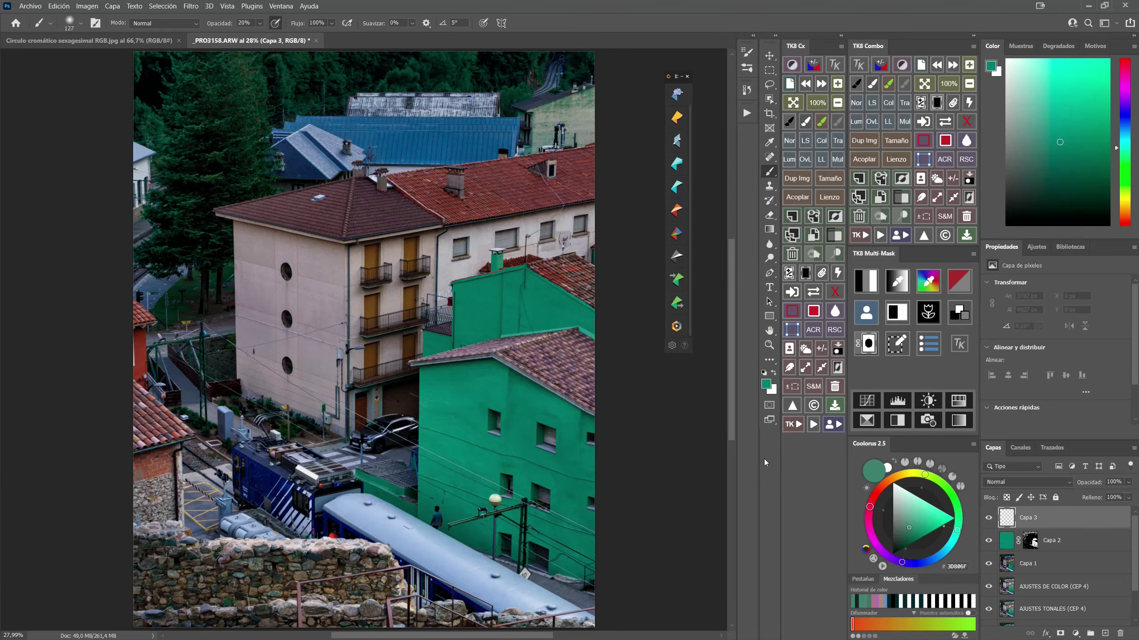
click(162, 6)
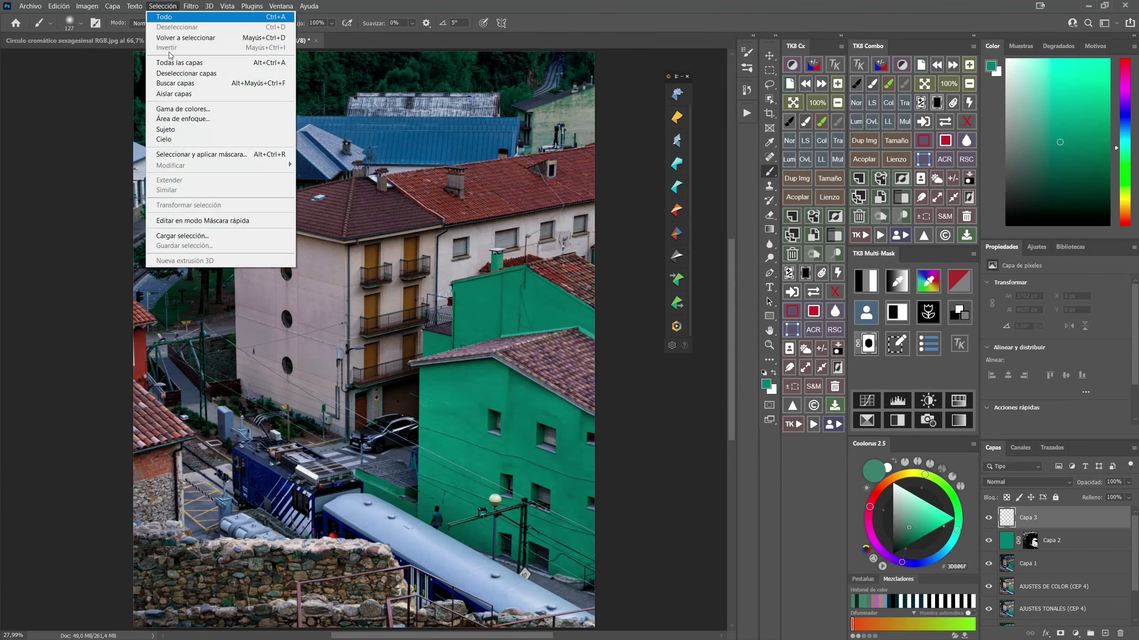
click(182, 109)
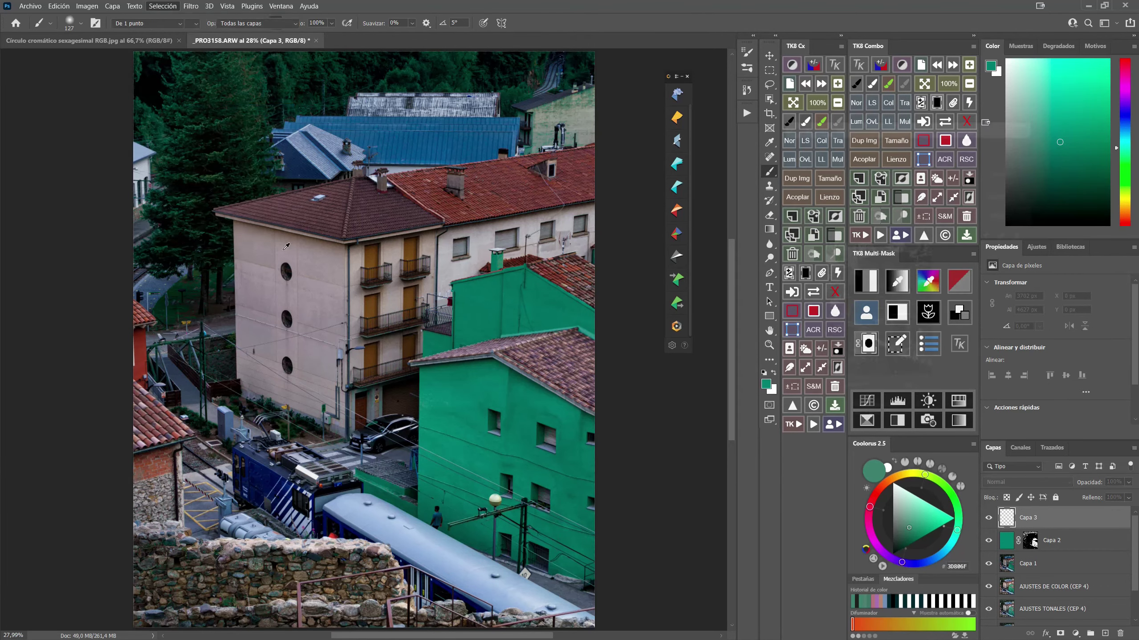
click(321, 298)
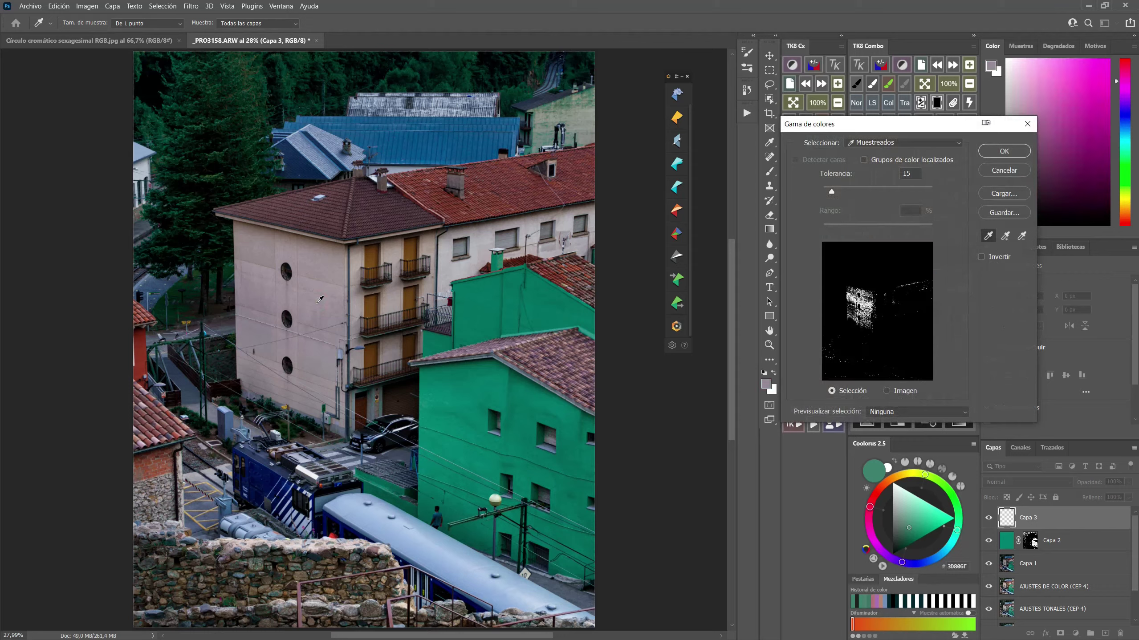
click(1006, 237)
click(457, 272)
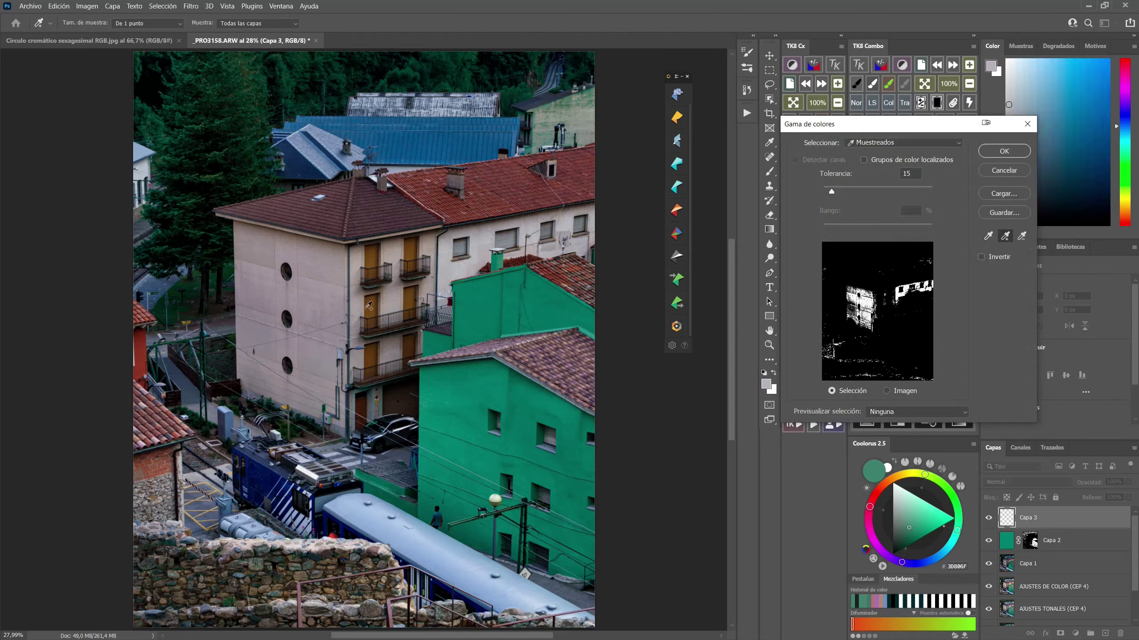
Add more beige wall samples at tolerance 24 and turn the selection into Capa 3's mask.
click(253, 327)
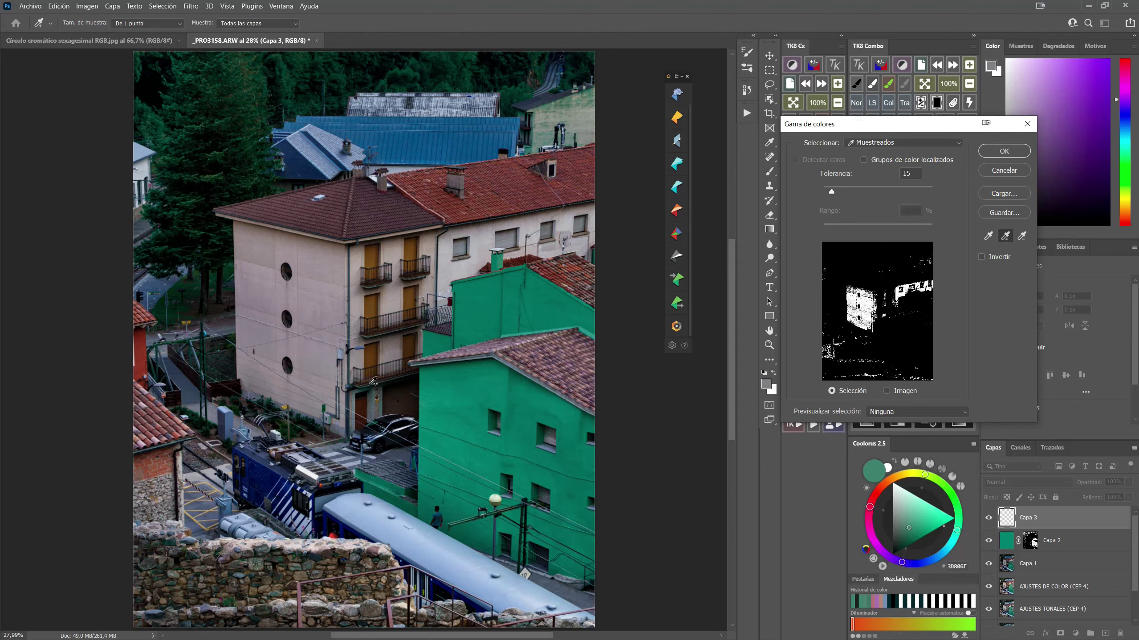
click(446, 303)
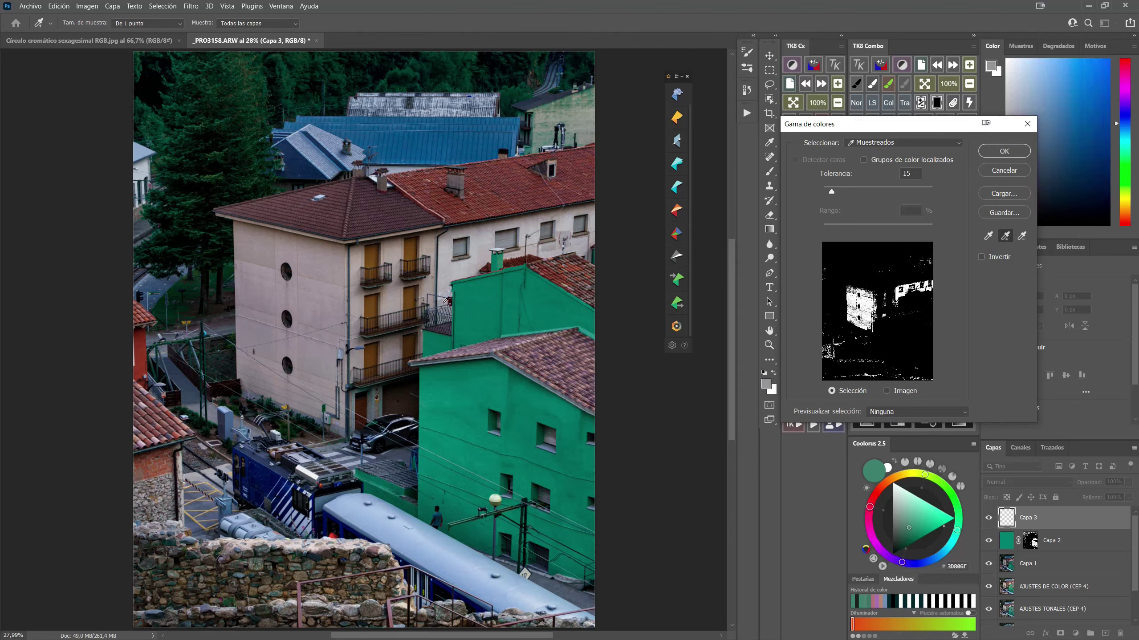
drag(833, 193, 839, 194)
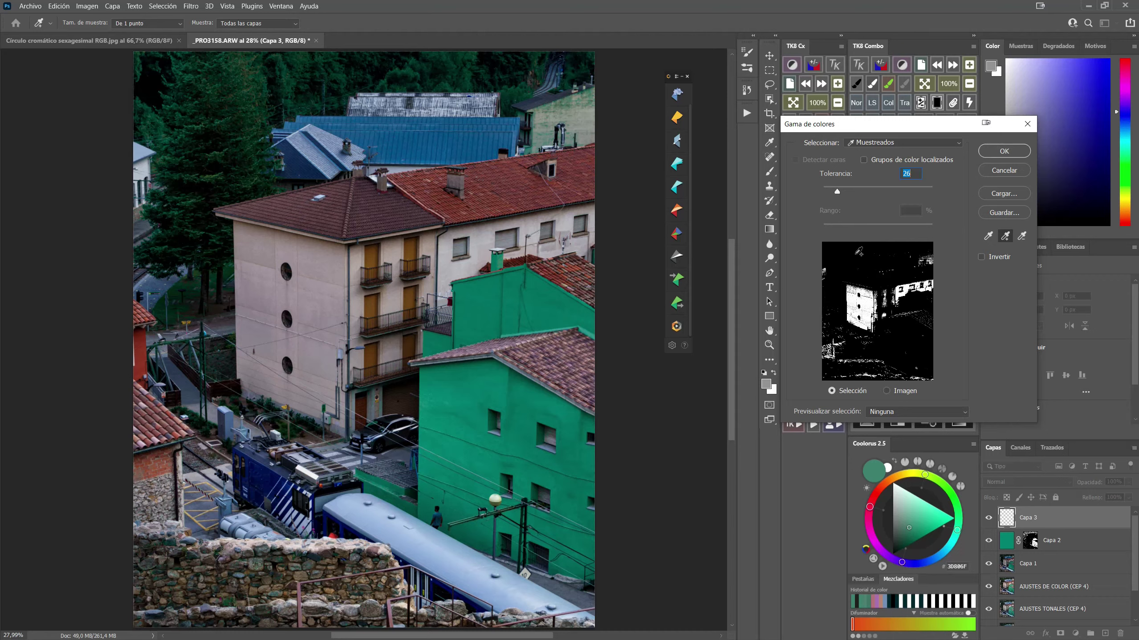
click(1000, 154)
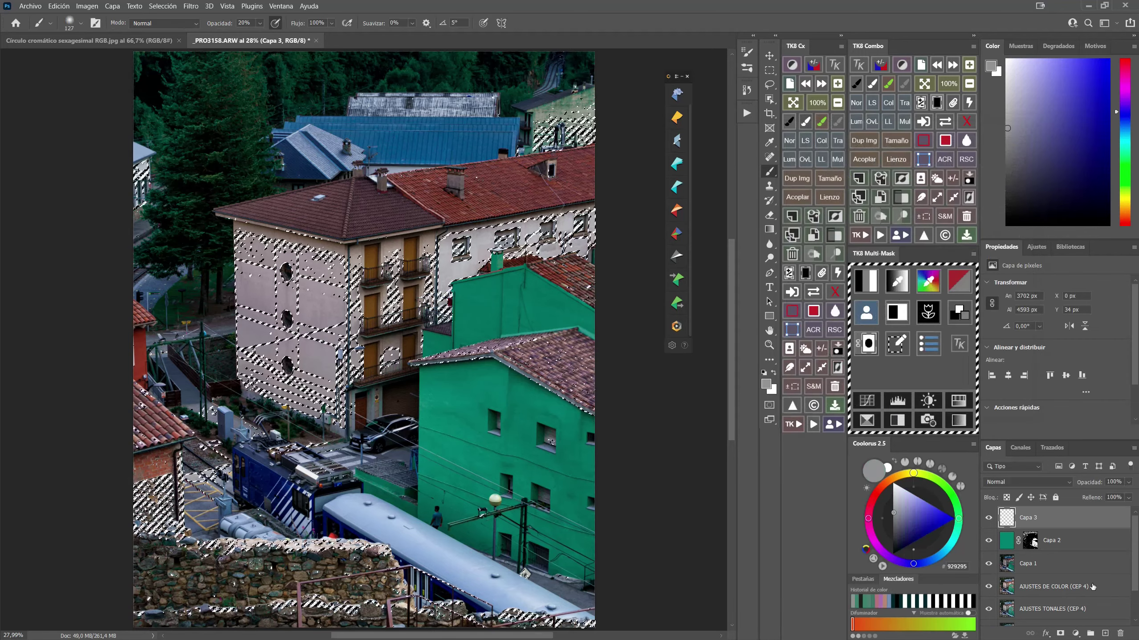
click(1061, 633)
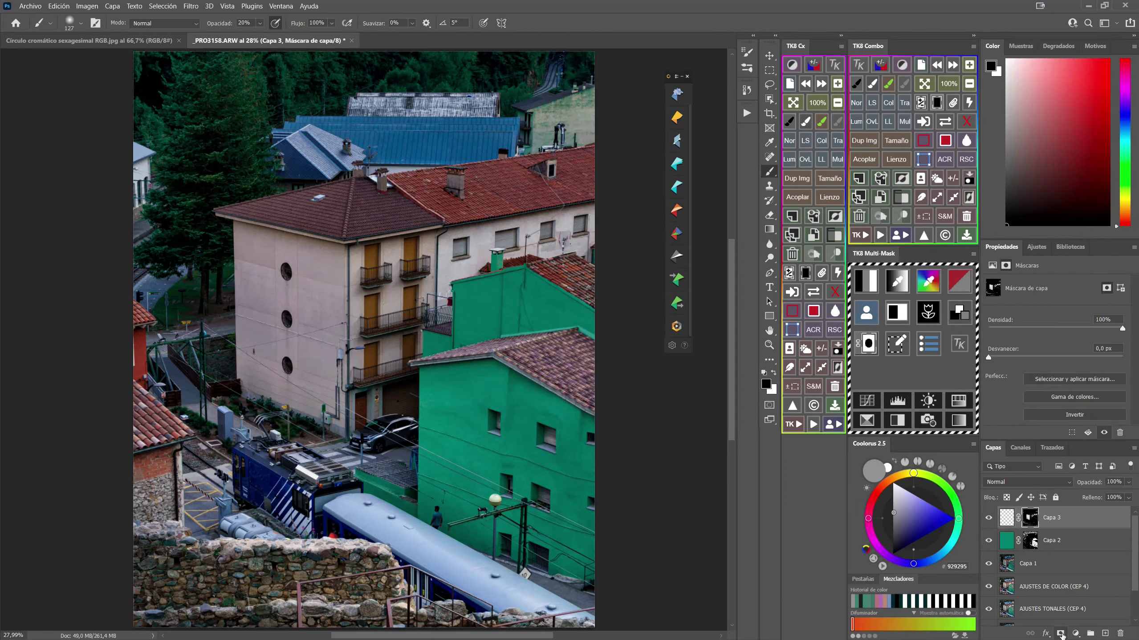
click(1008, 519)
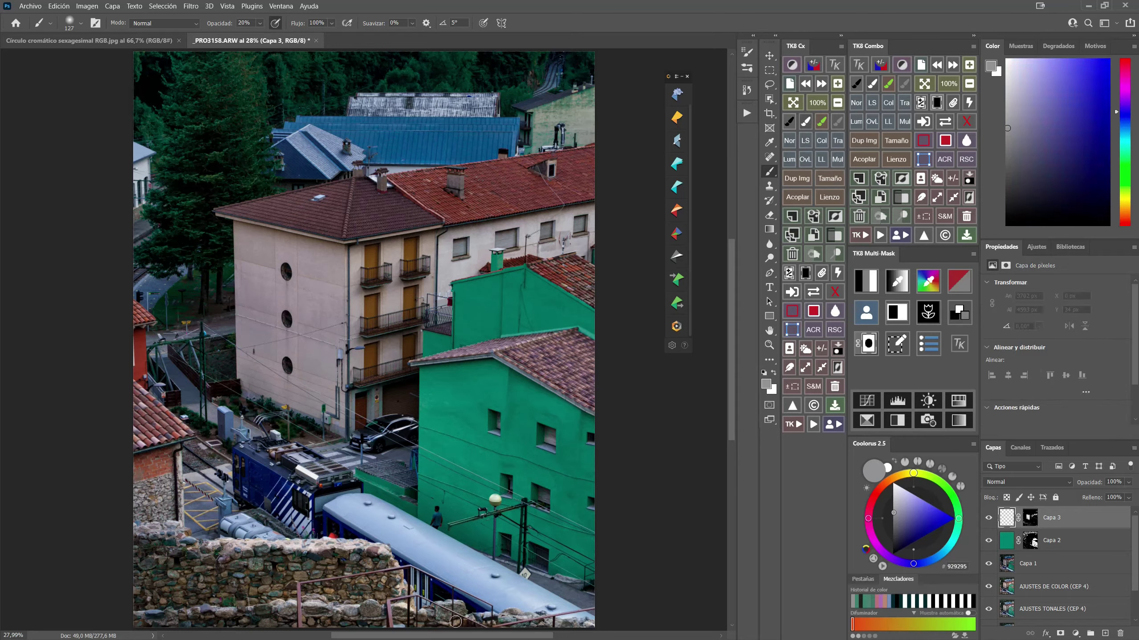
In Adobe Color, raise swatch E's brightness to 69 (#B0AC5D) and copy that hex code.
key(super)
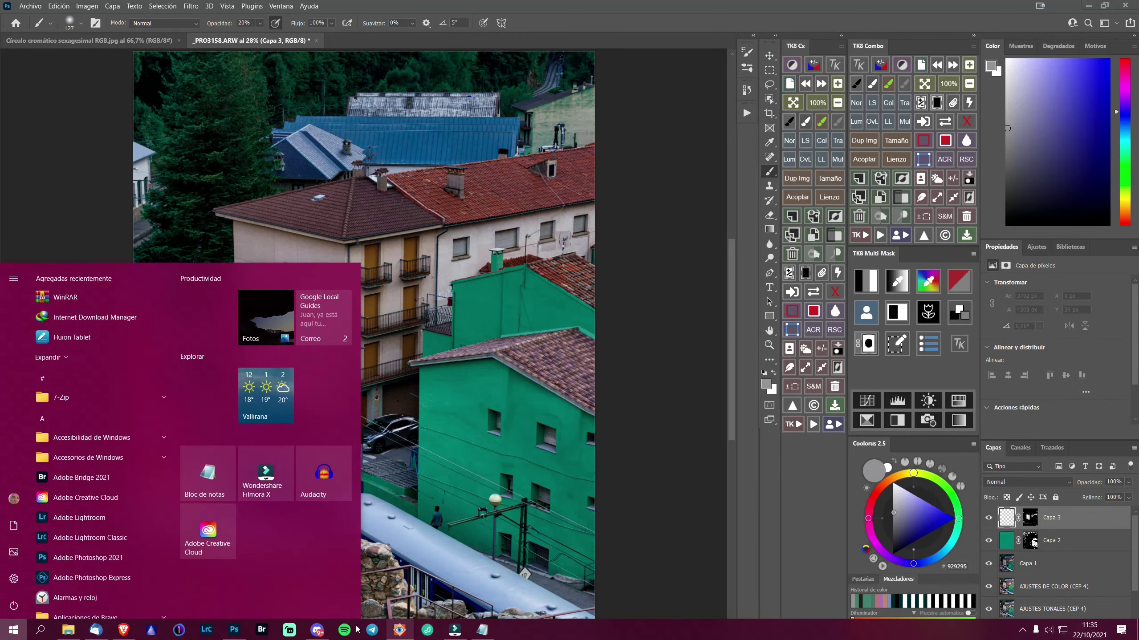
click(130, 630)
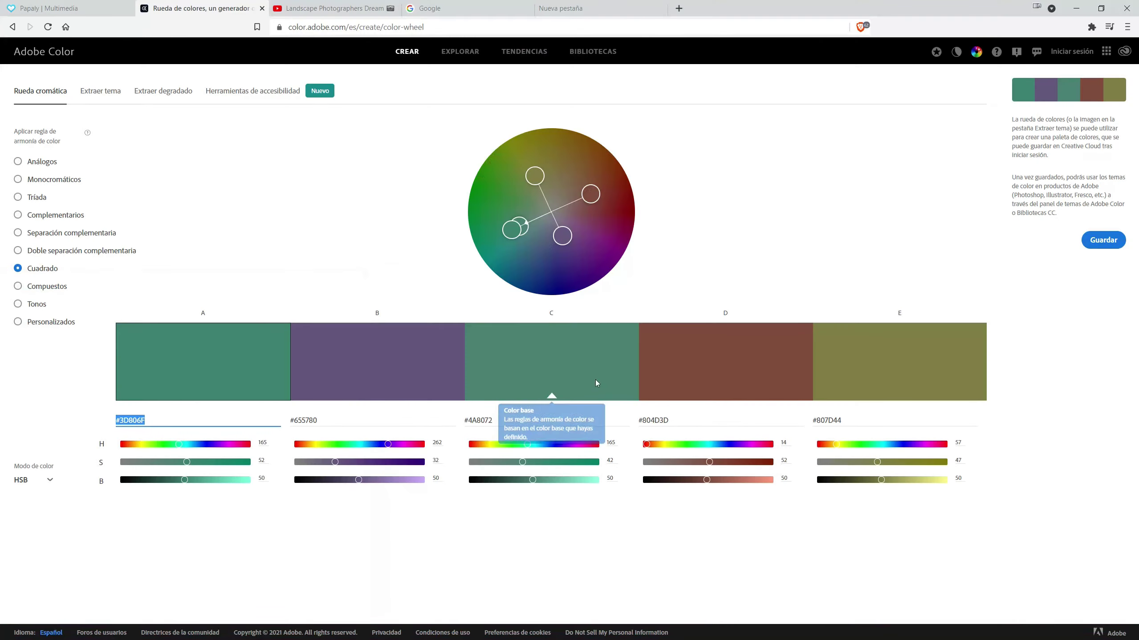
click(885, 379)
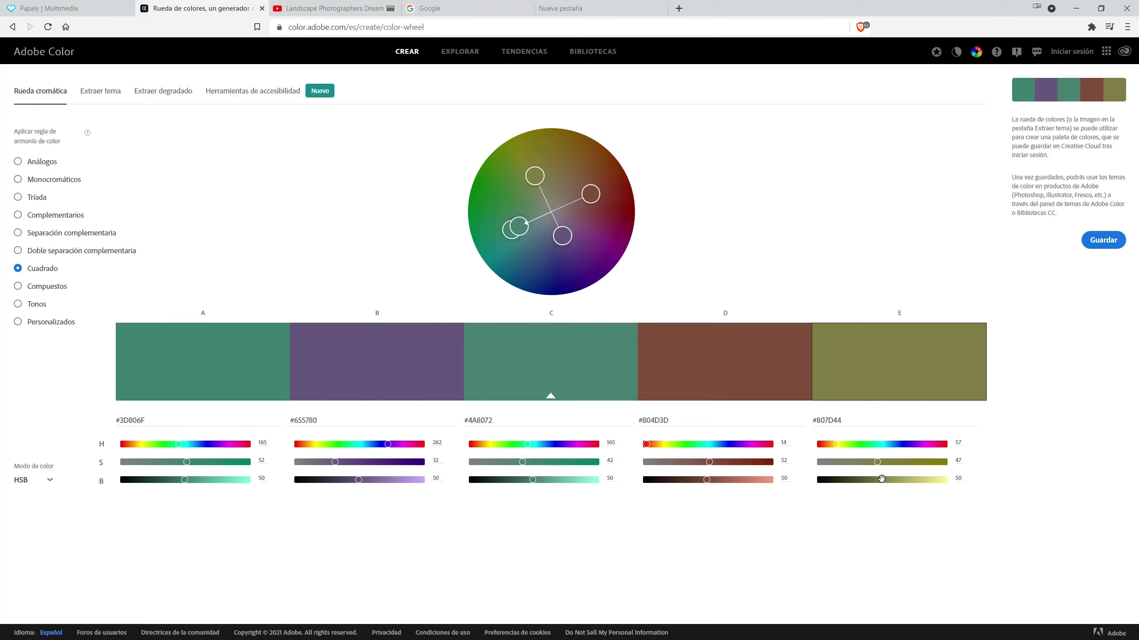
drag(882, 480, 909, 483)
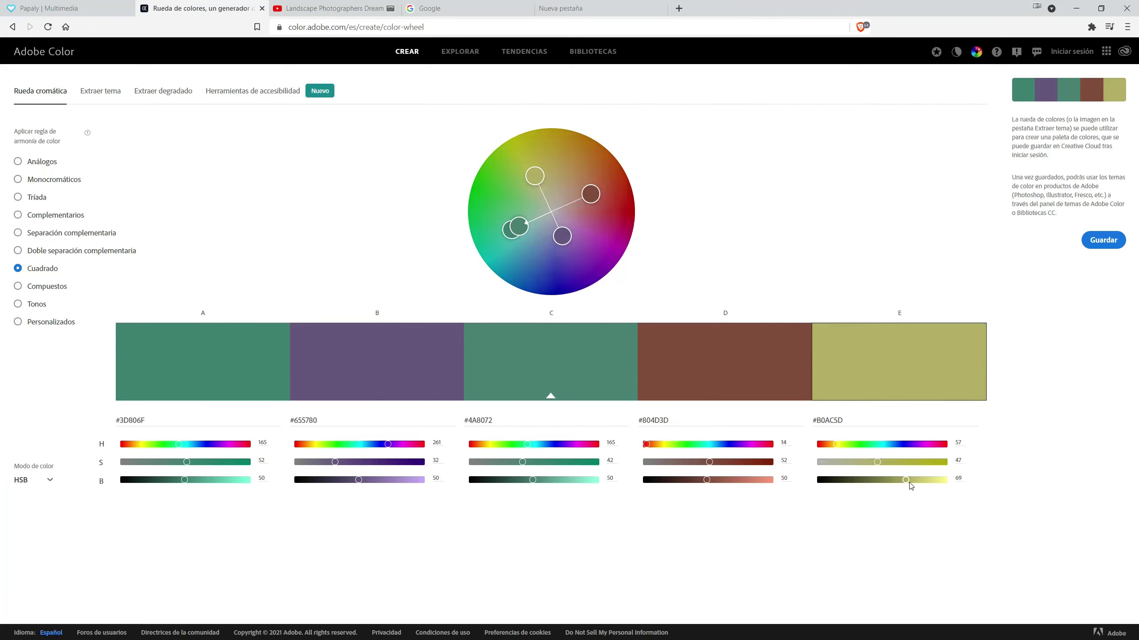
drag(853, 423, 824, 422)
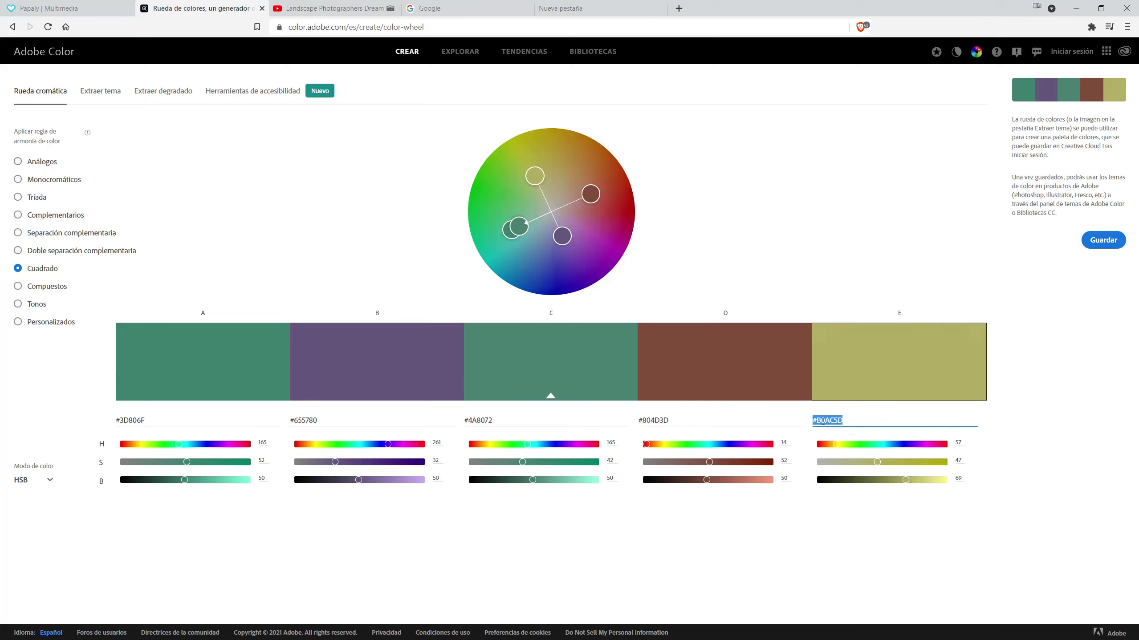
right_click(815, 421)
click(852, 462)
Paste #B0AC5D into Photoshop's foreground colour picker and set its brightness to 80.
click(1077, 8)
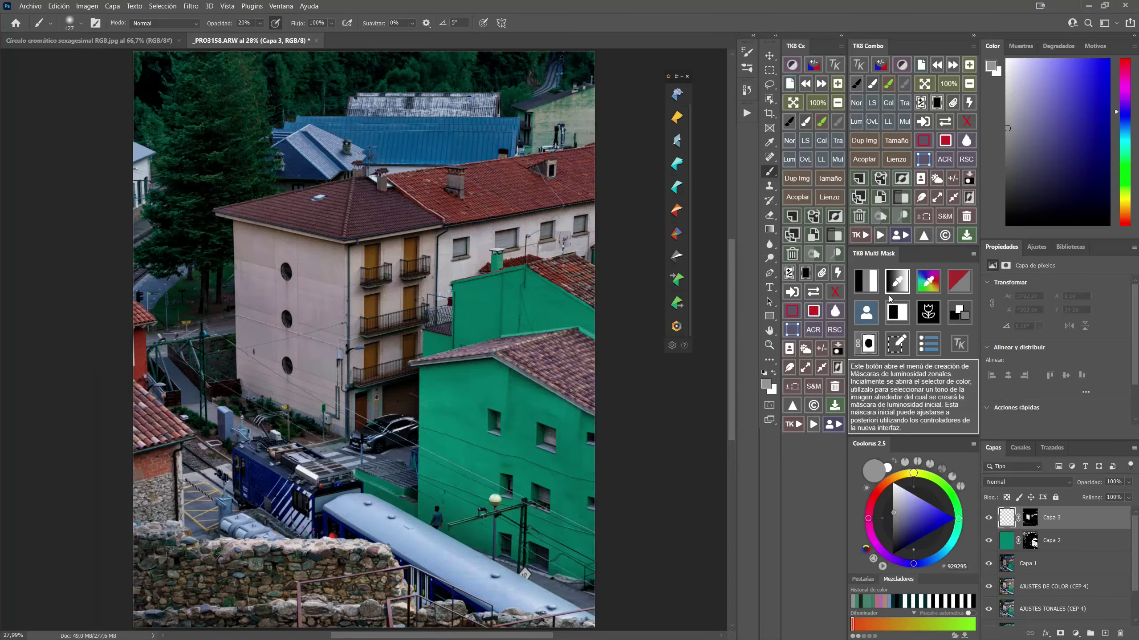
click(766, 383)
right_click(1020, 409)
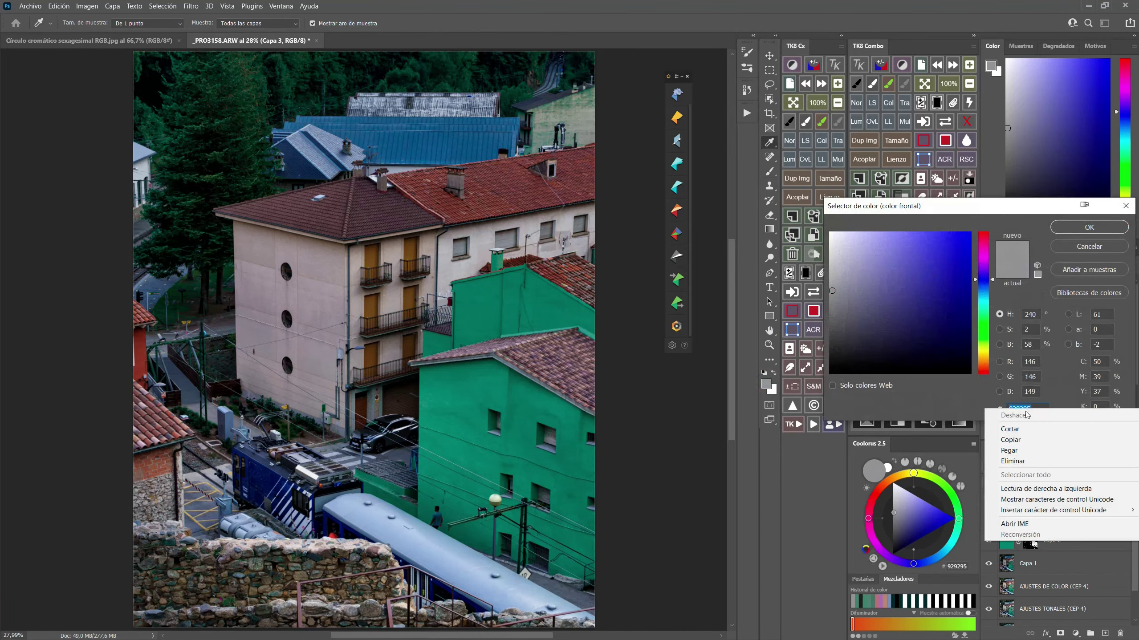
click(1015, 450)
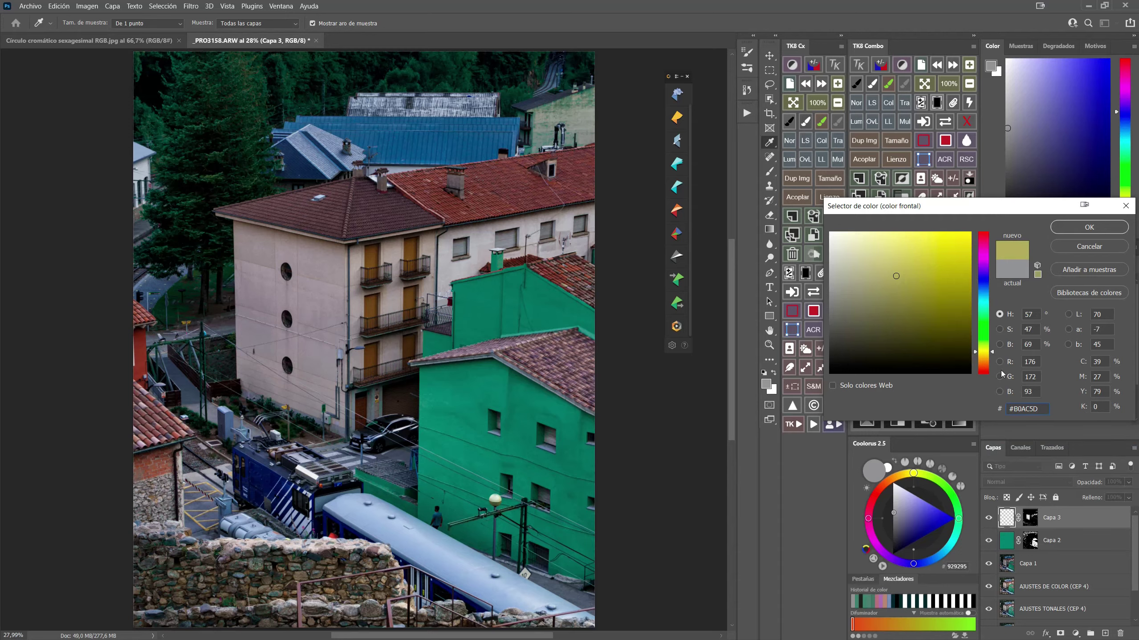
click(1026, 344)
text(80)
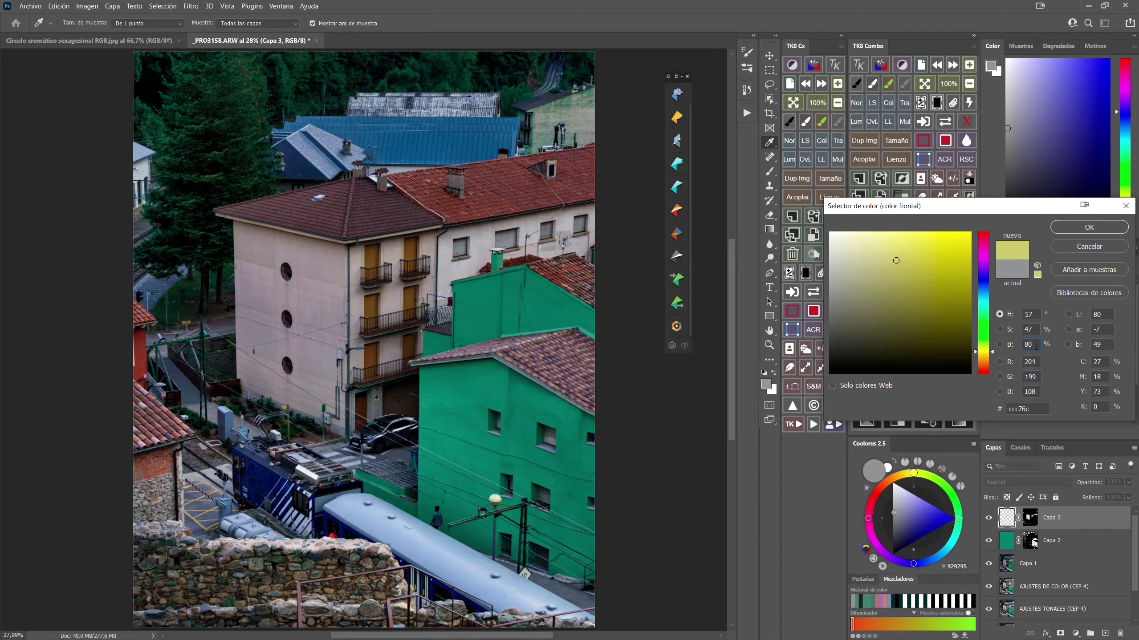
Lower the saturation in the colour field until the foreground reads c2c091, then confirm it.
click(896, 261)
click(886, 261)
click(880, 263)
click(868, 265)
click(866, 265)
click(1085, 227)
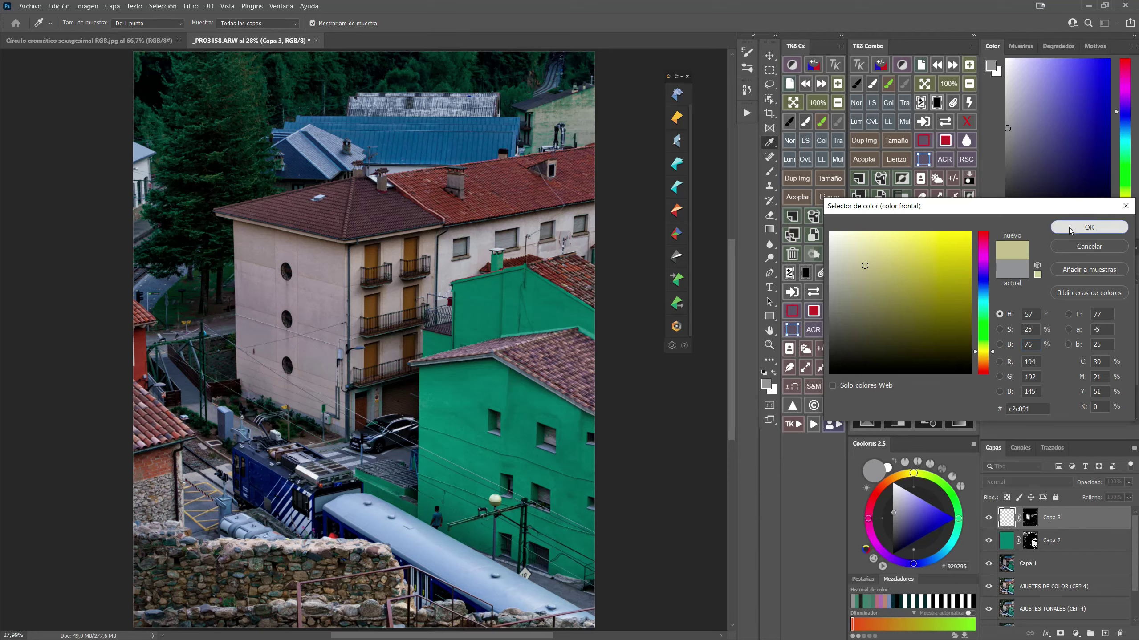
key(b)
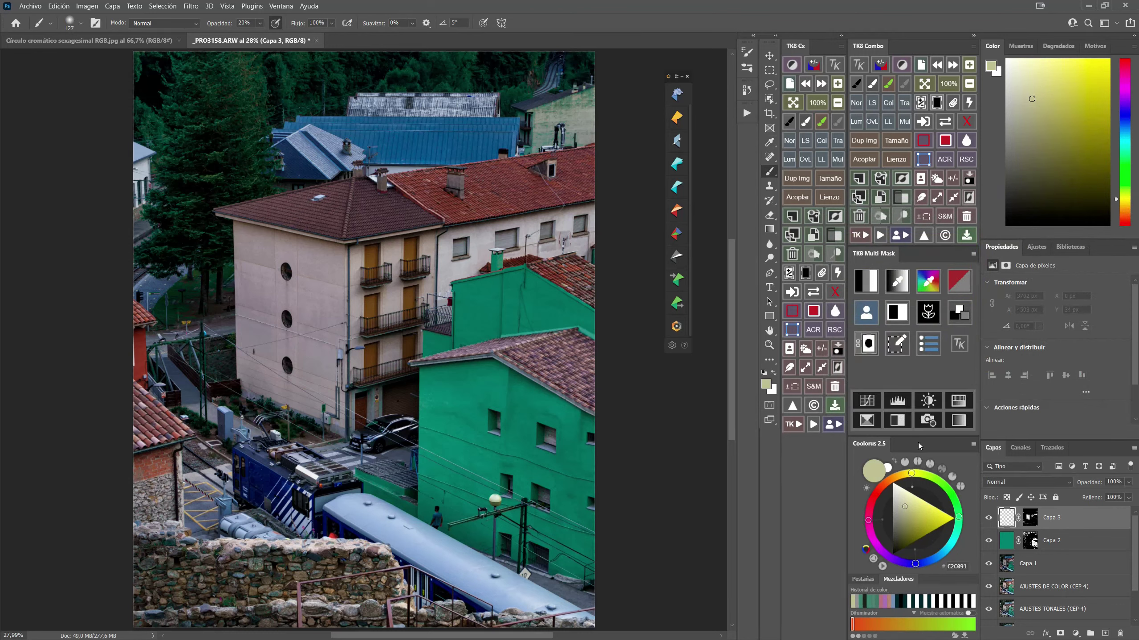
Fill Capa 3 with the c2c091 foreground colour and set its blend mode to Color.
click(946, 142)
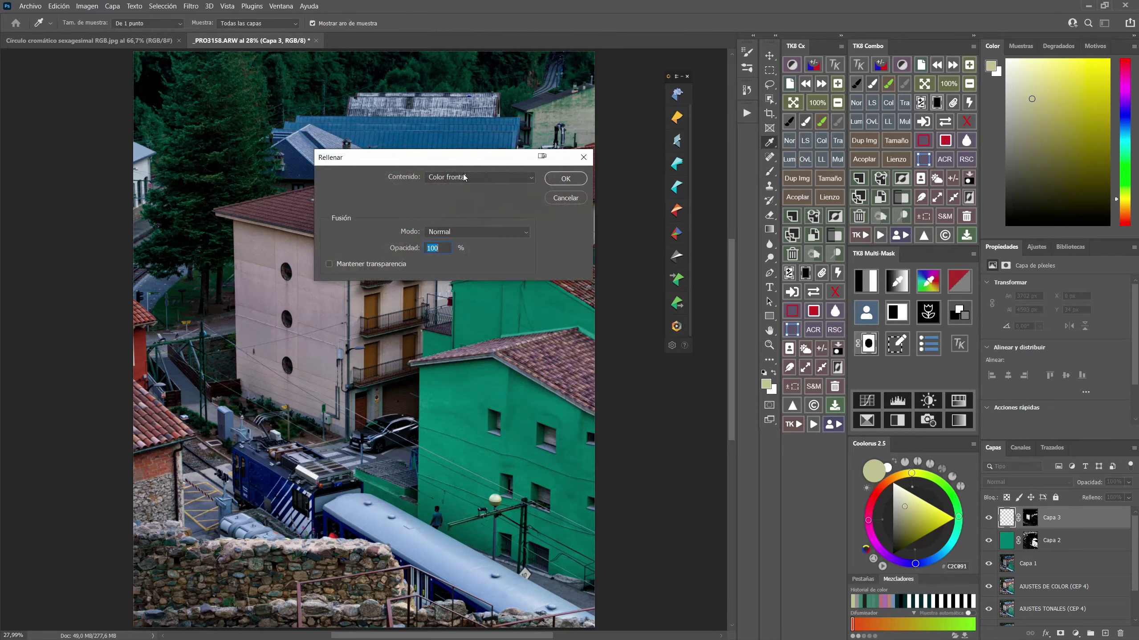
click(566, 179)
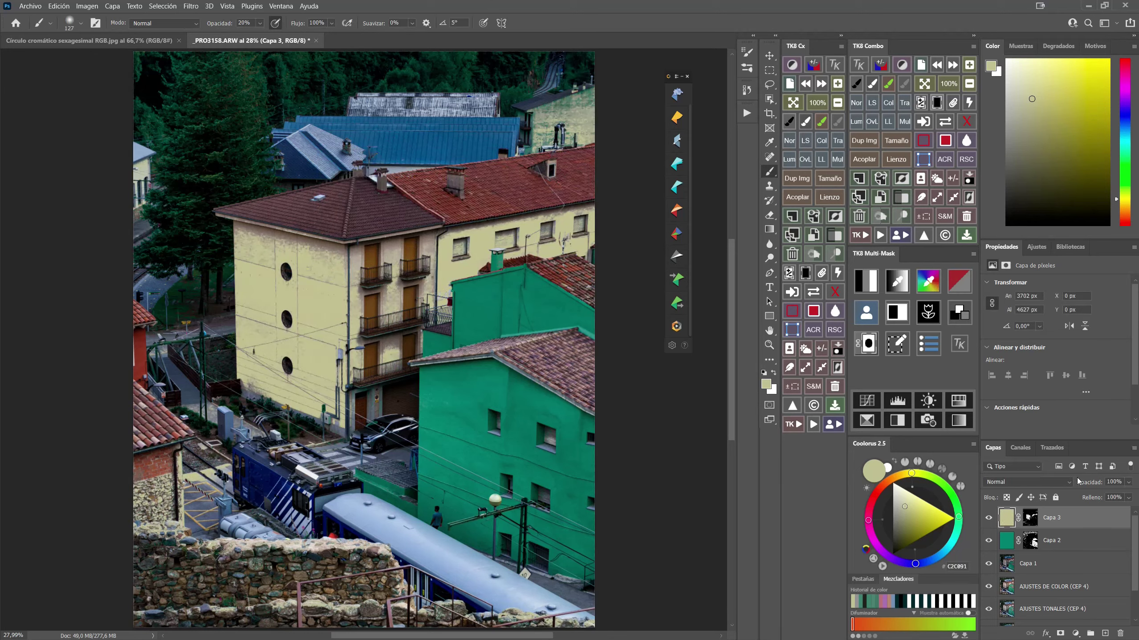
click(997, 484)
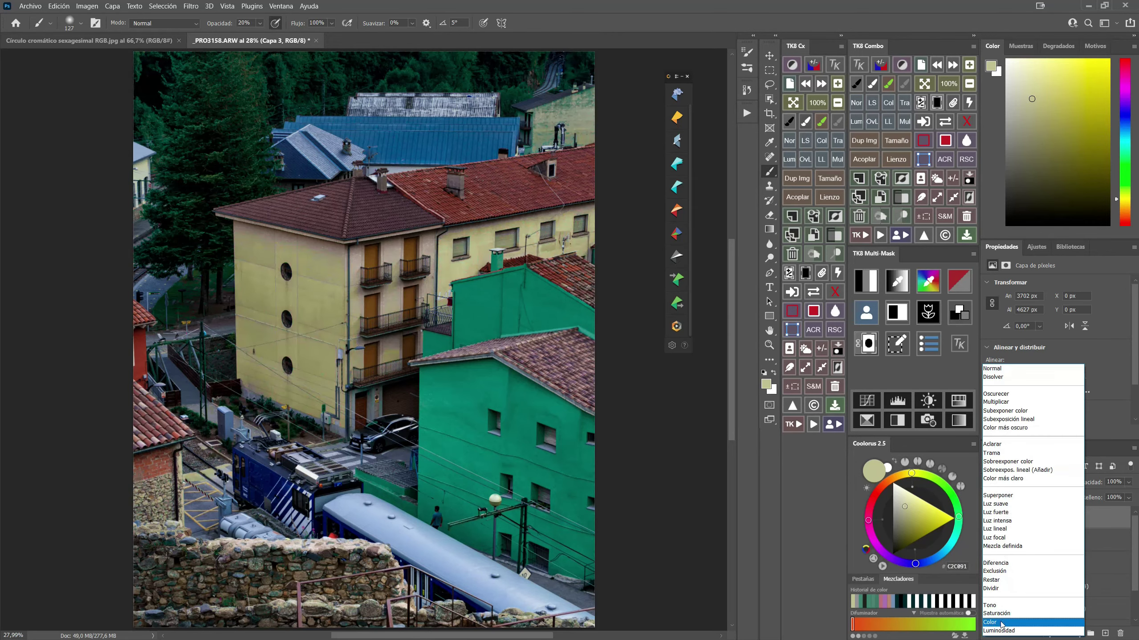
click(1000, 626)
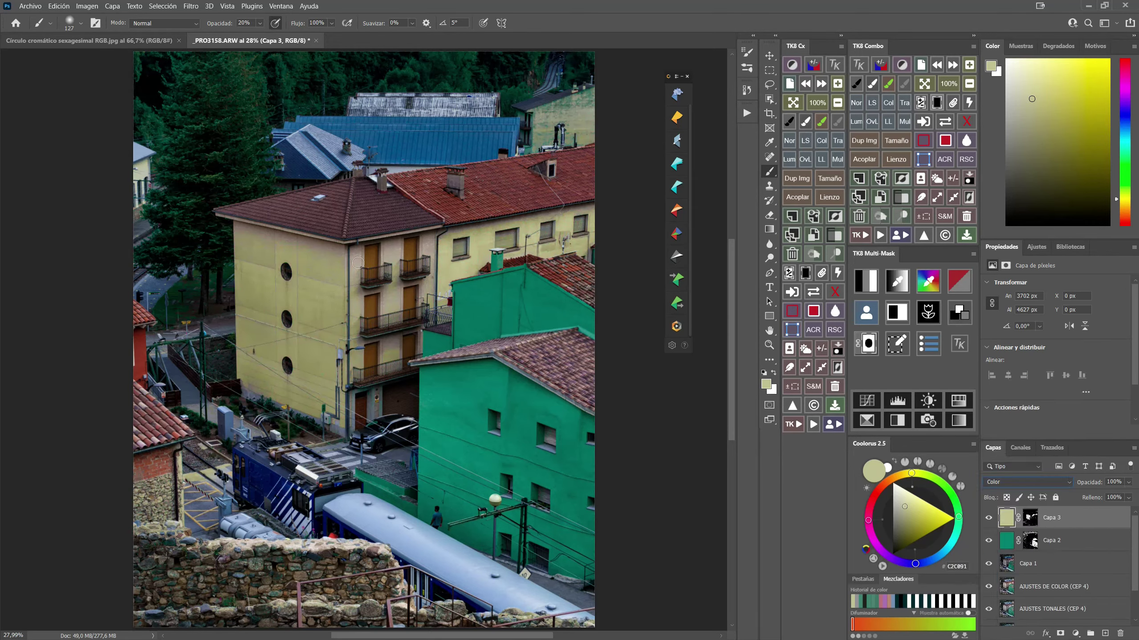
click(1031, 520)
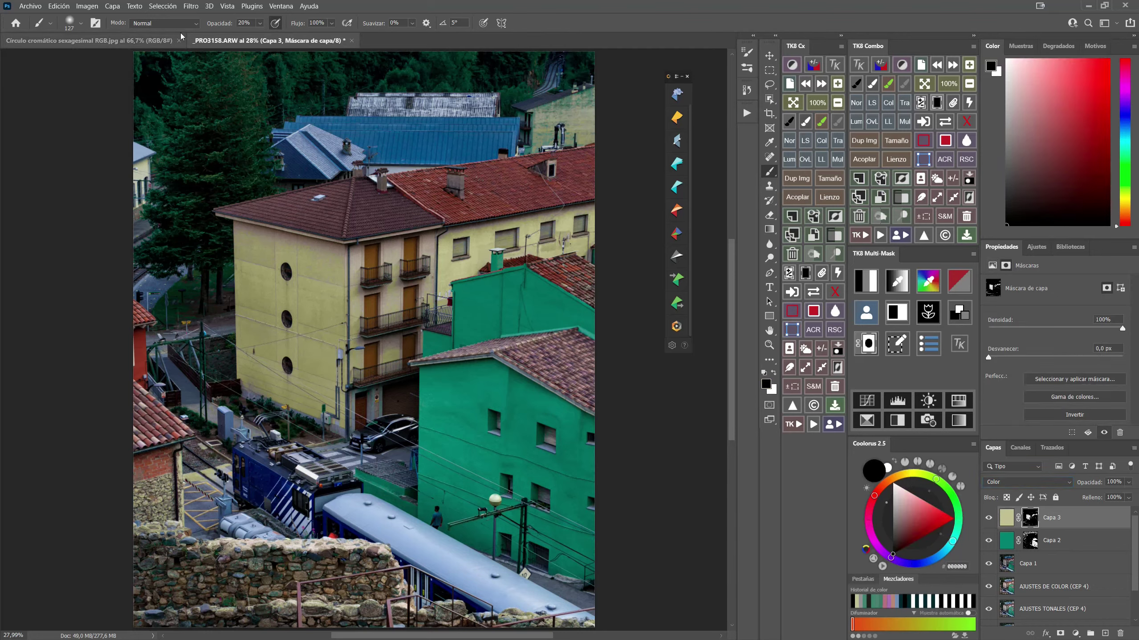
Delete the yellow-tinted Capa 3 and add a fresh empty layer in its place.
click(158, 6)
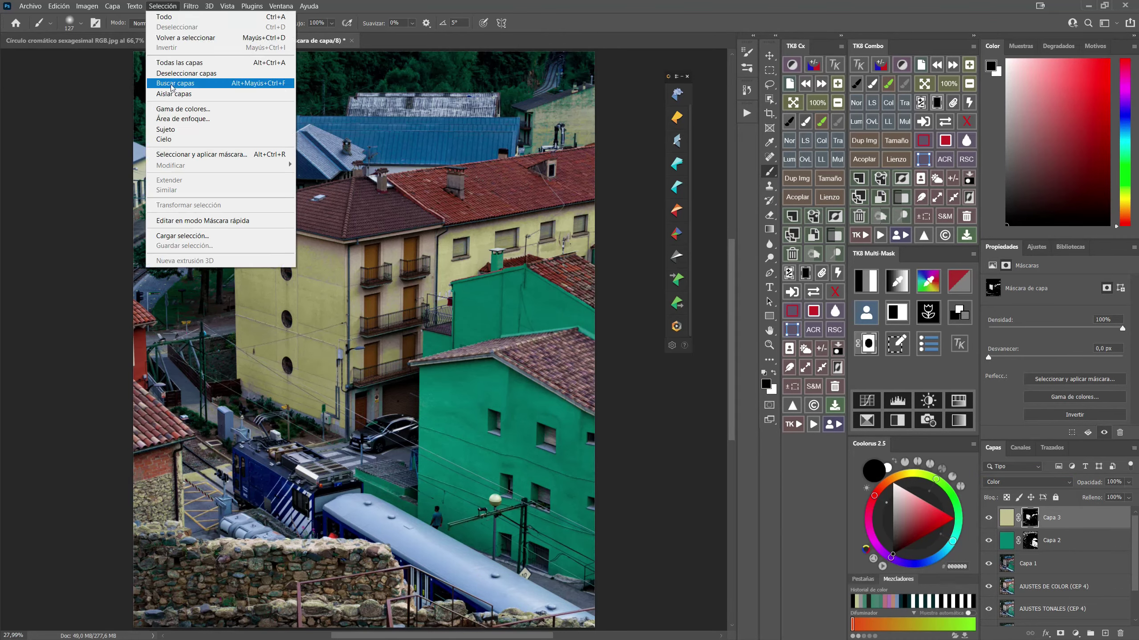
click(175, 110)
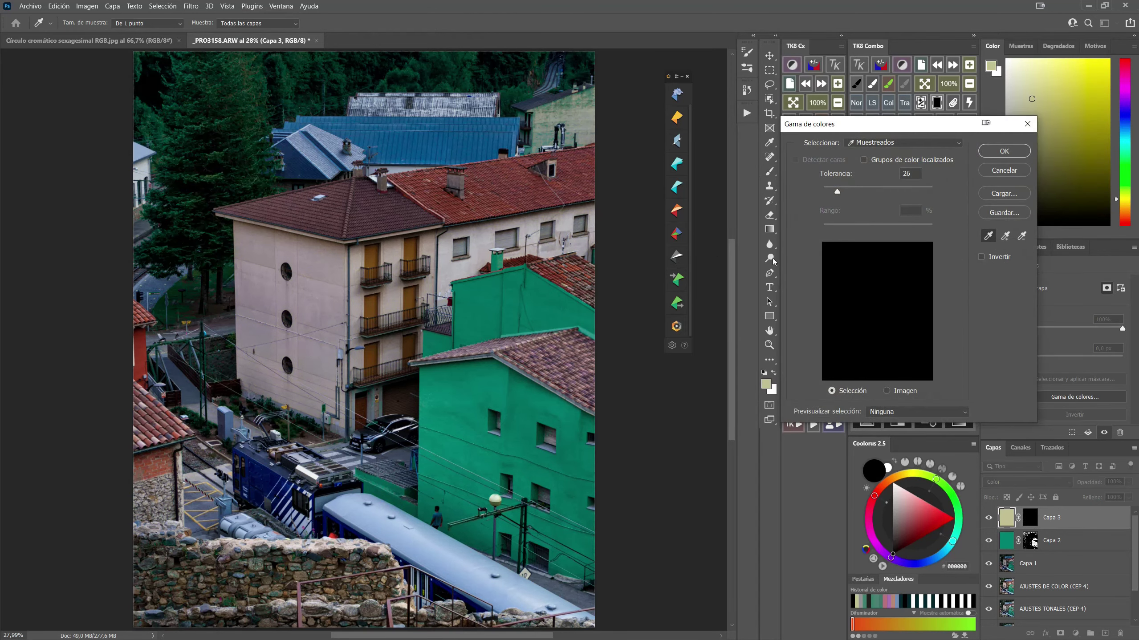
click(324, 243)
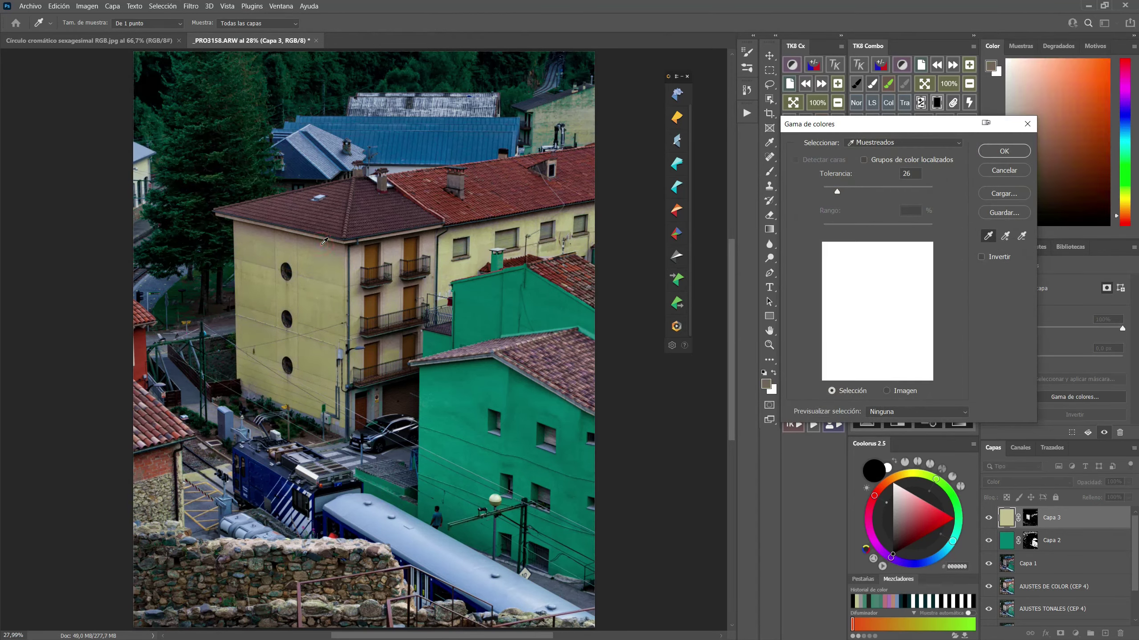
click(996, 169)
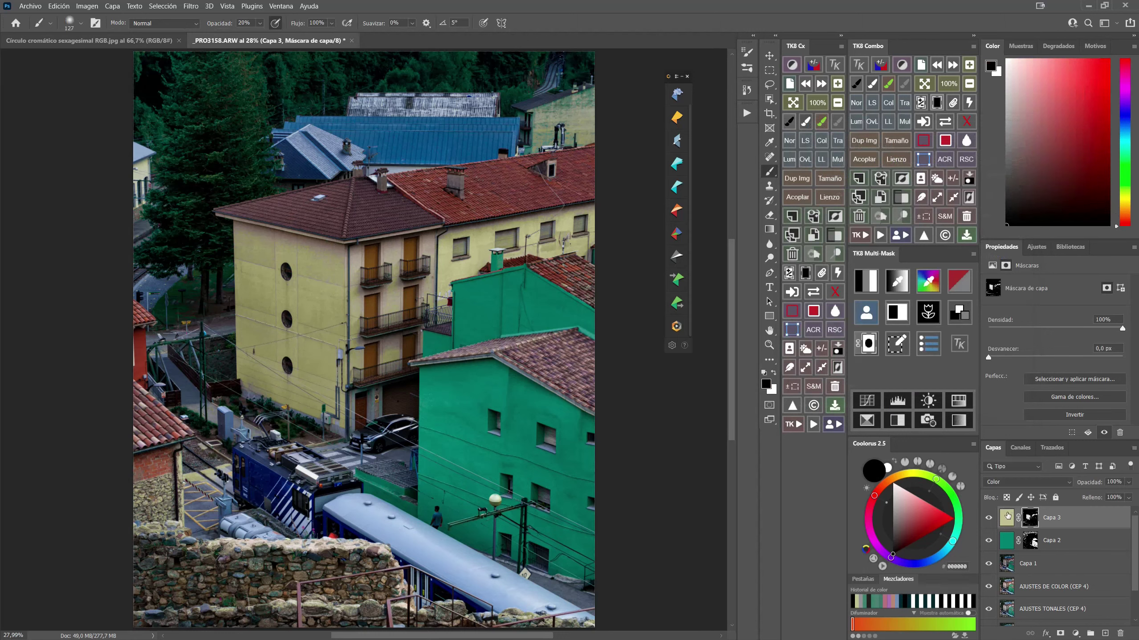
click(1008, 519)
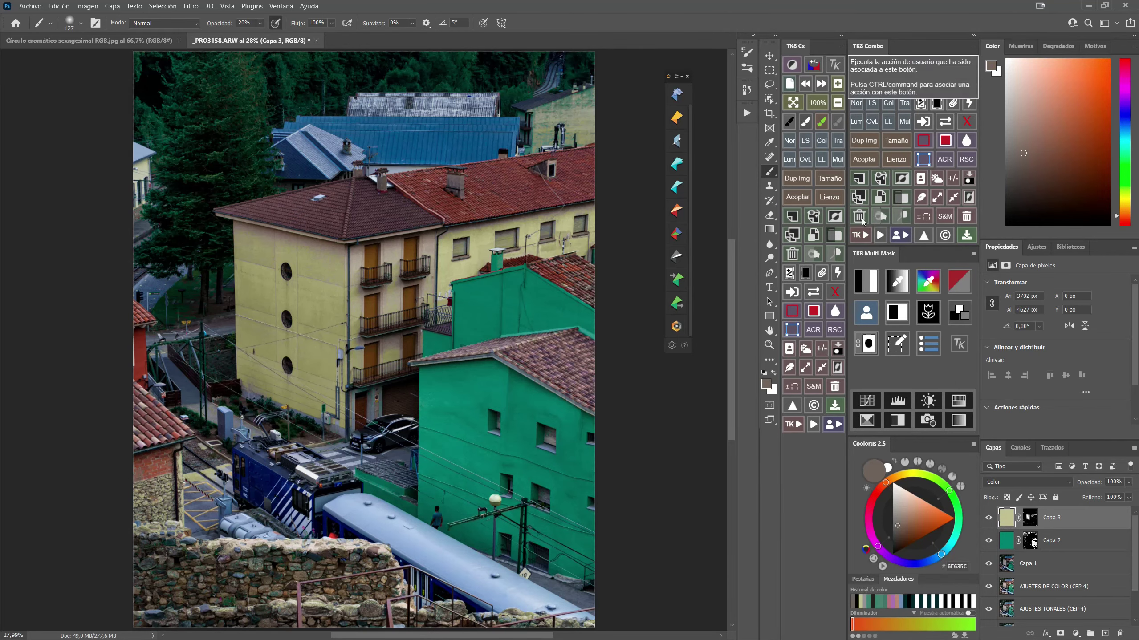
click(859, 216)
click(878, 236)
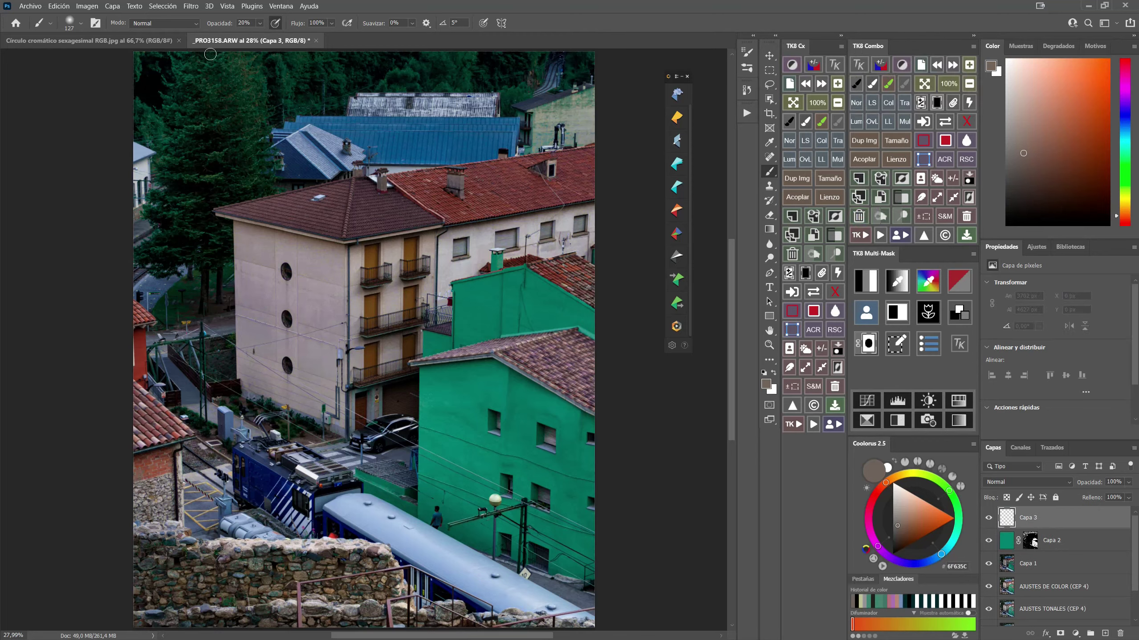
Mask the new Capa 3 to a Color Range selection of the pale walls, tolerance about 38.
click(163, 6)
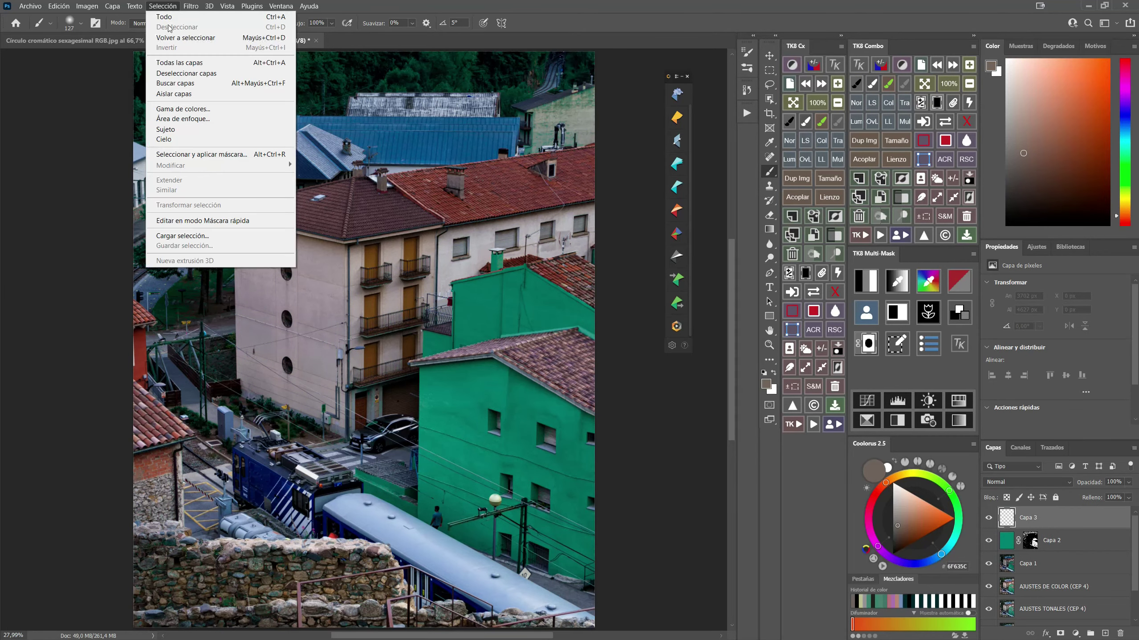
click(179, 109)
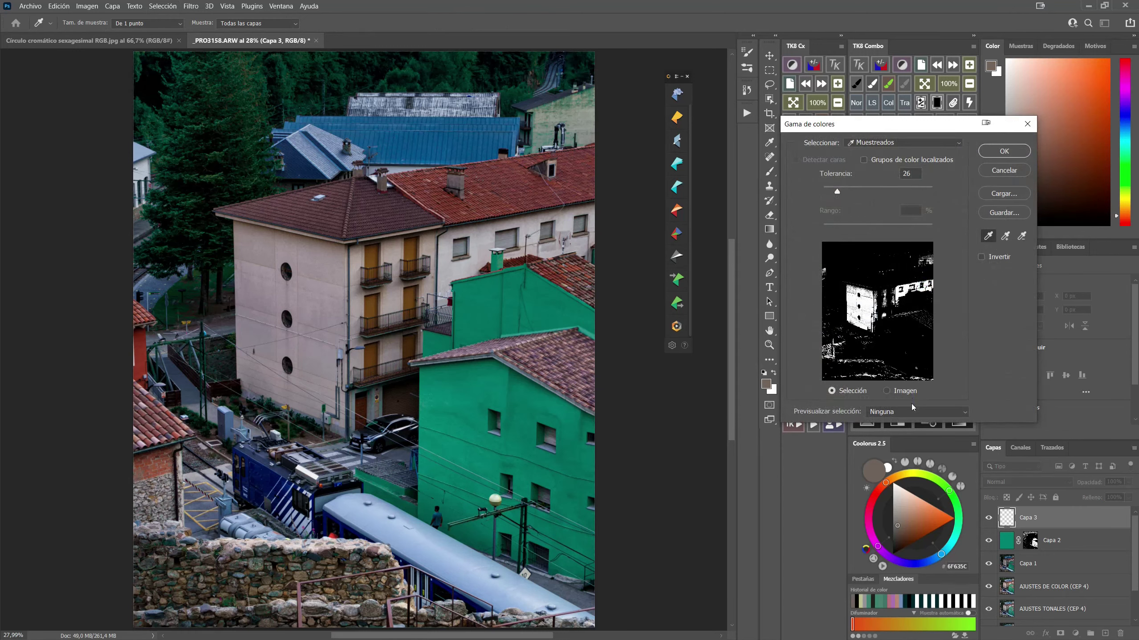
click(1006, 236)
click(297, 229)
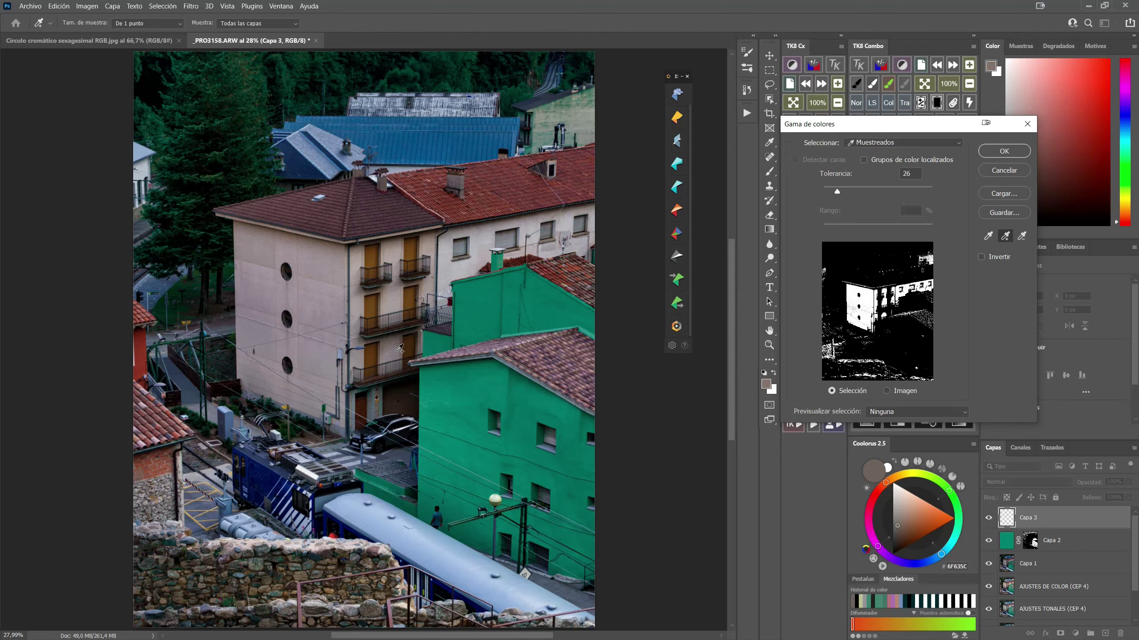
click(395, 343)
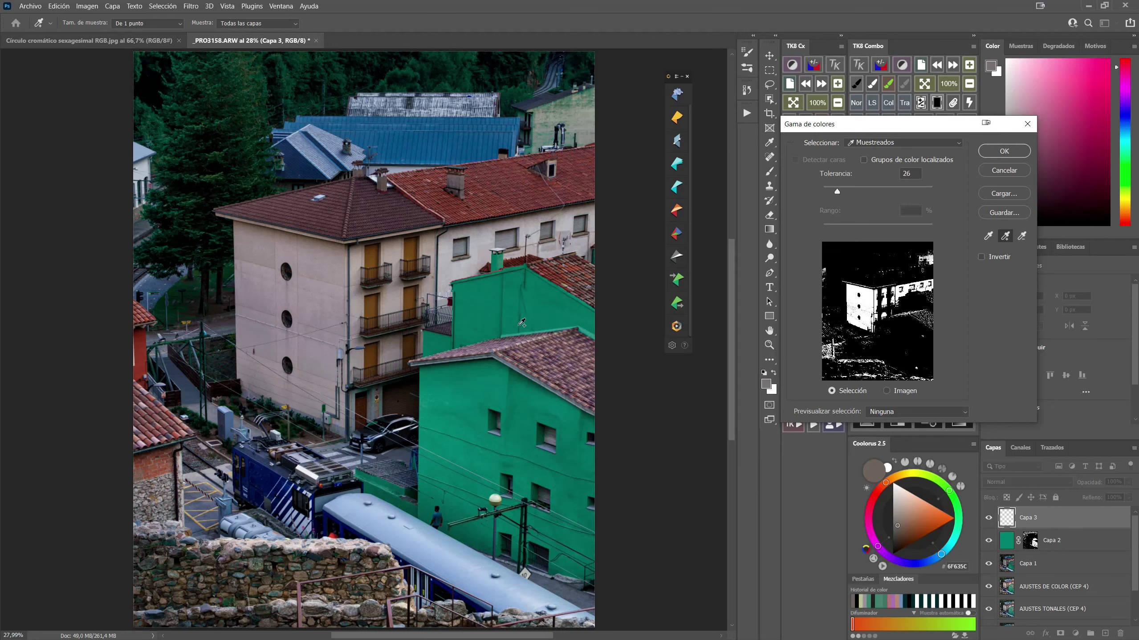
drag(837, 192, 849, 192)
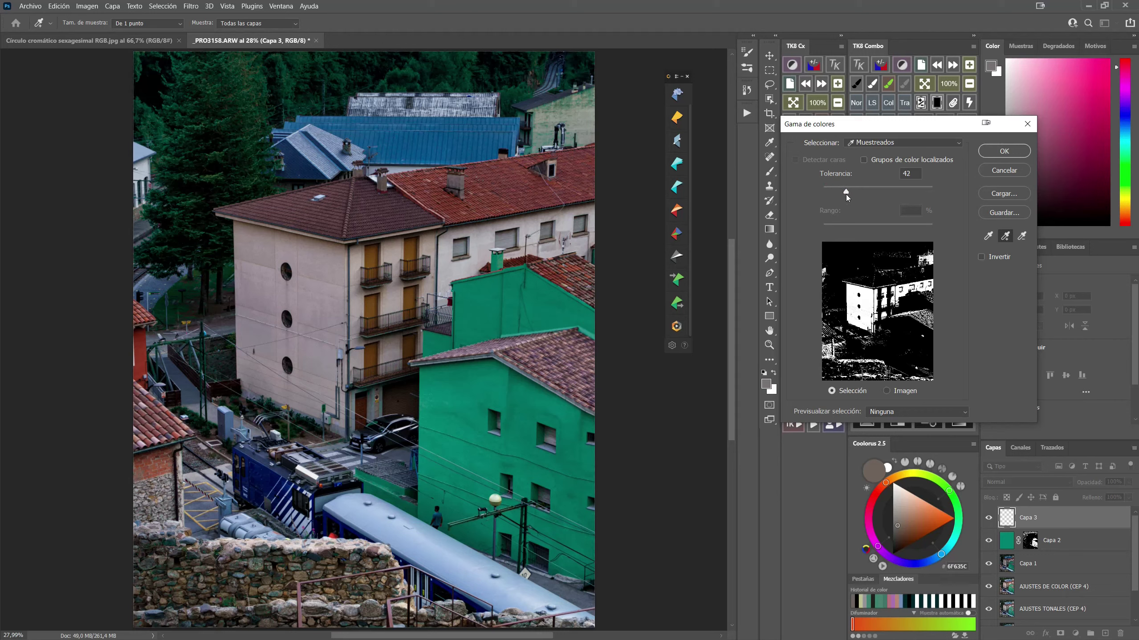
drag(846, 198, 845, 197)
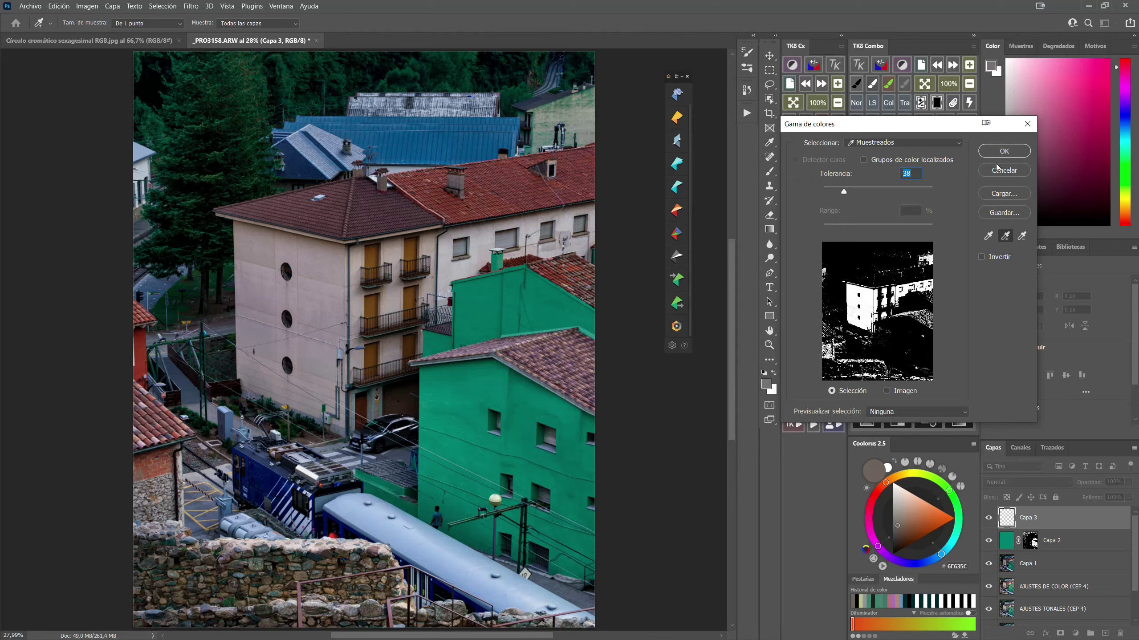
click(1005, 151)
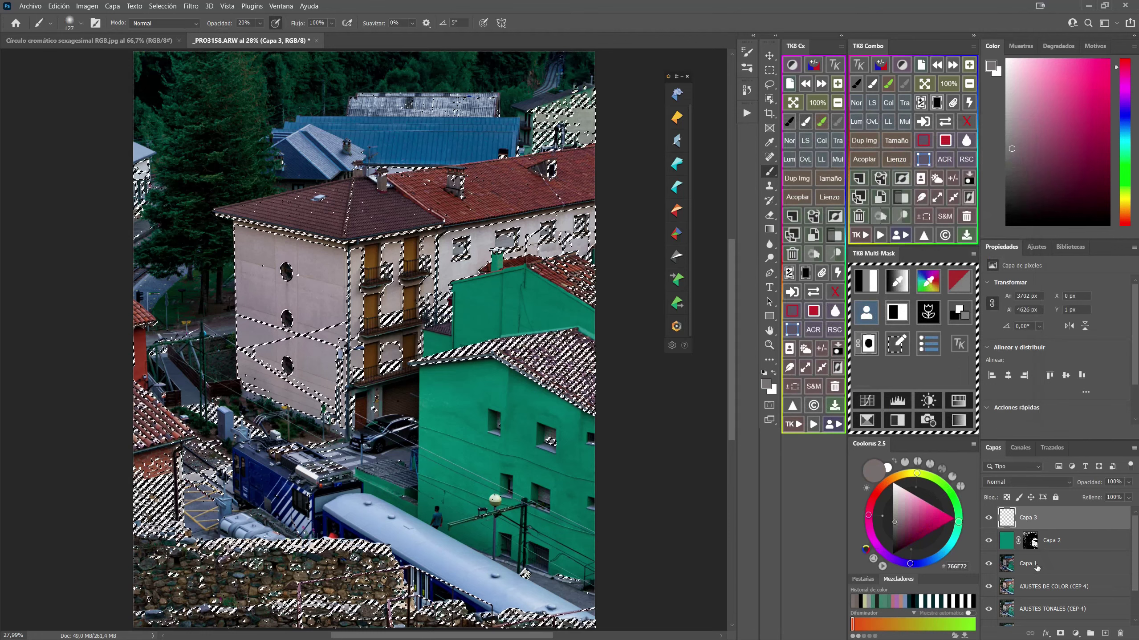
click(1061, 634)
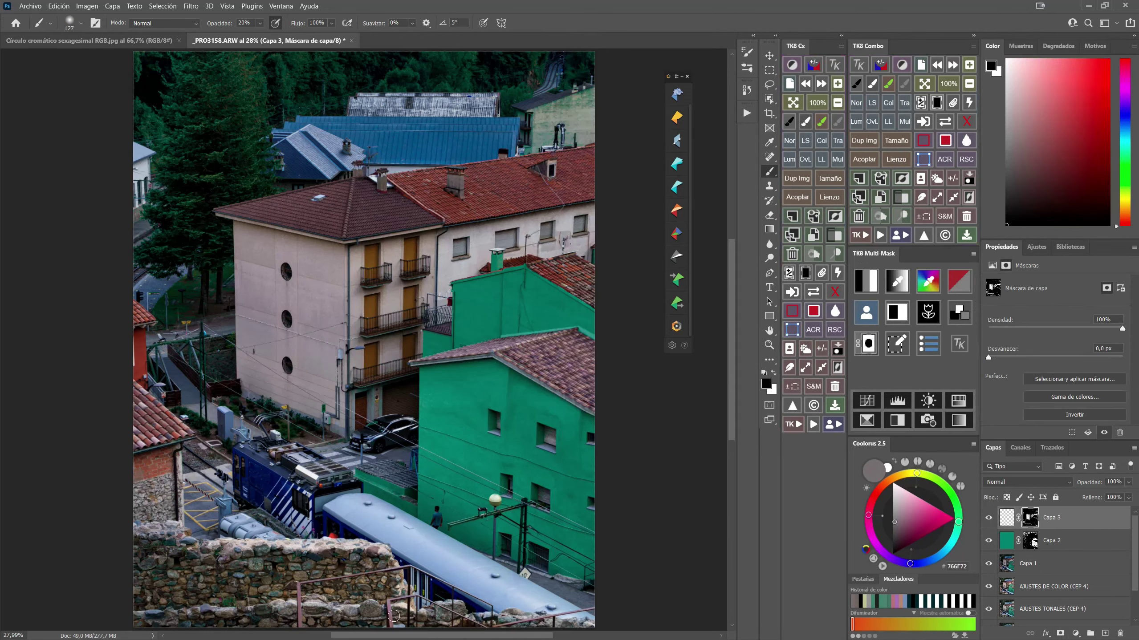
Copy swatch E's hex code #B0AC5D from Adobe Color in the browser.
key(super)
click(125, 630)
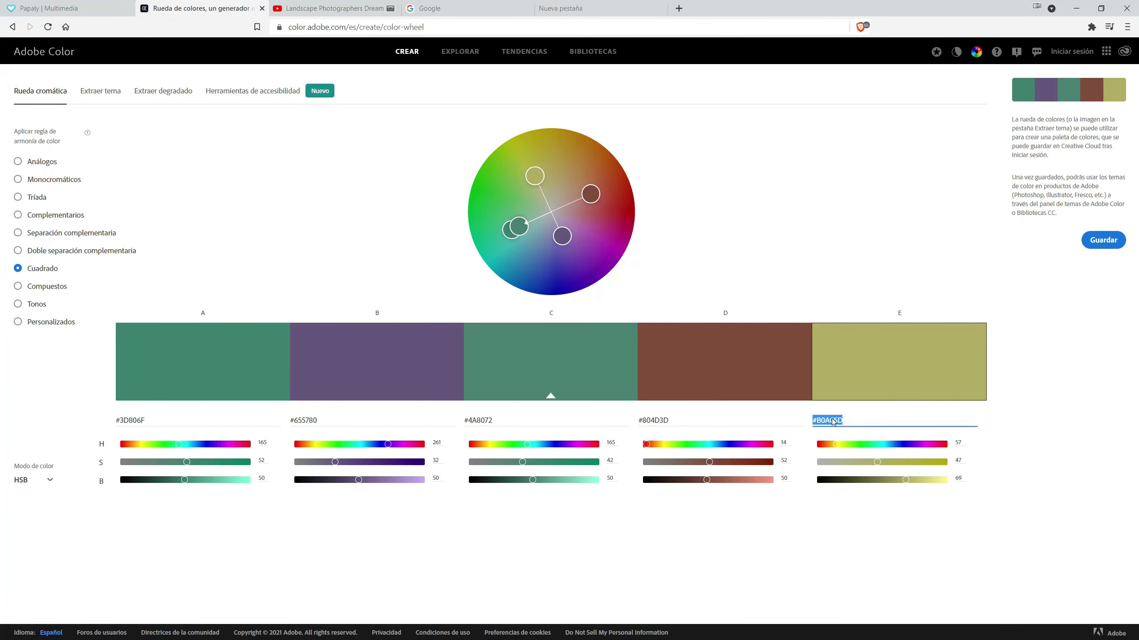
right_click(833, 422)
click(859, 459)
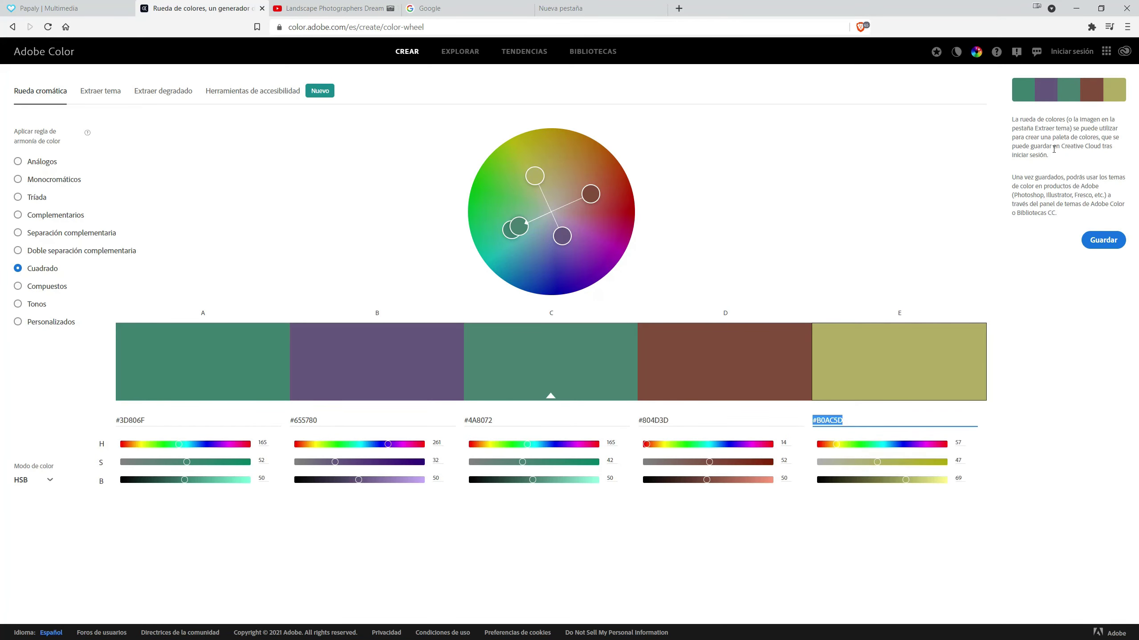
click(1076, 8)
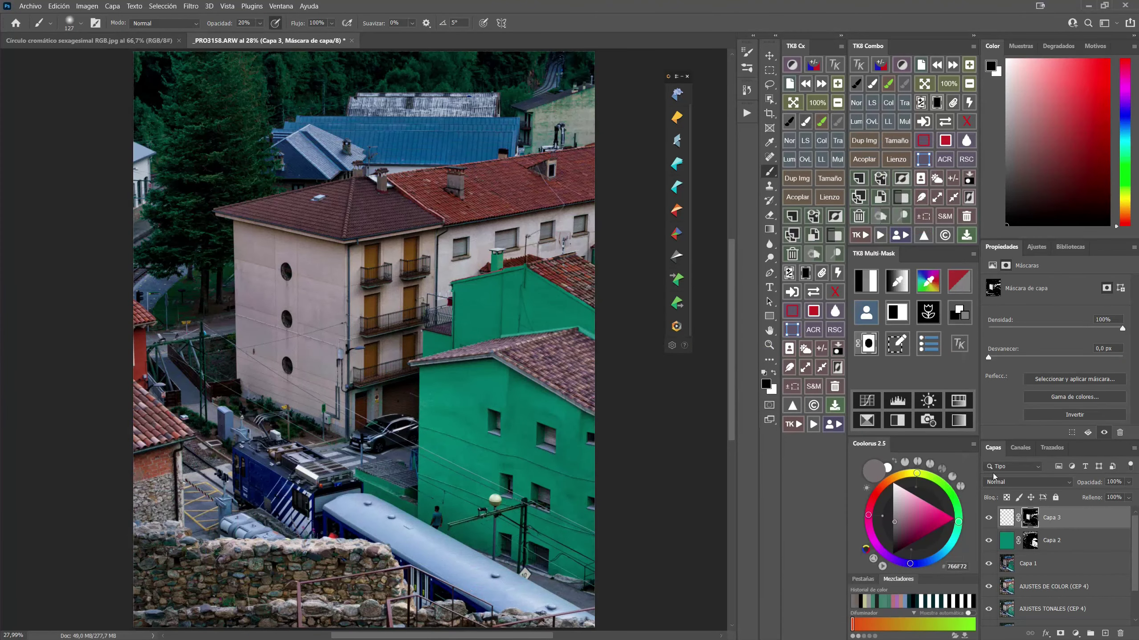
Paste #B0AC5D into the foreground picker on Capa 3, then change it to the paler beige c0be97.
click(1007, 517)
click(768, 385)
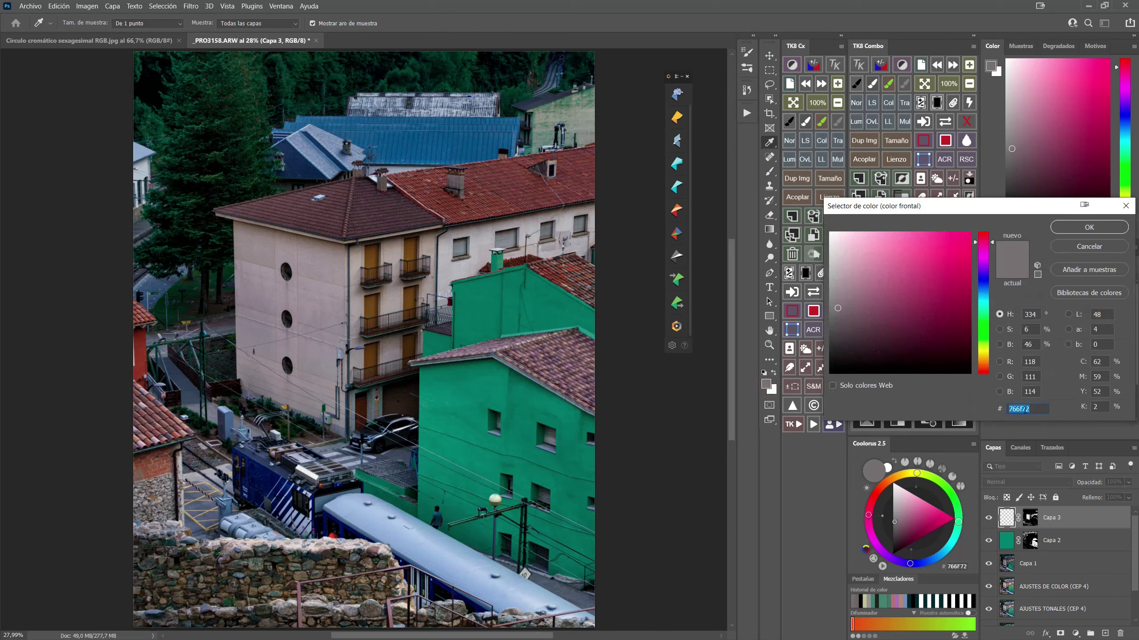
right_click(1027, 409)
click(1018, 457)
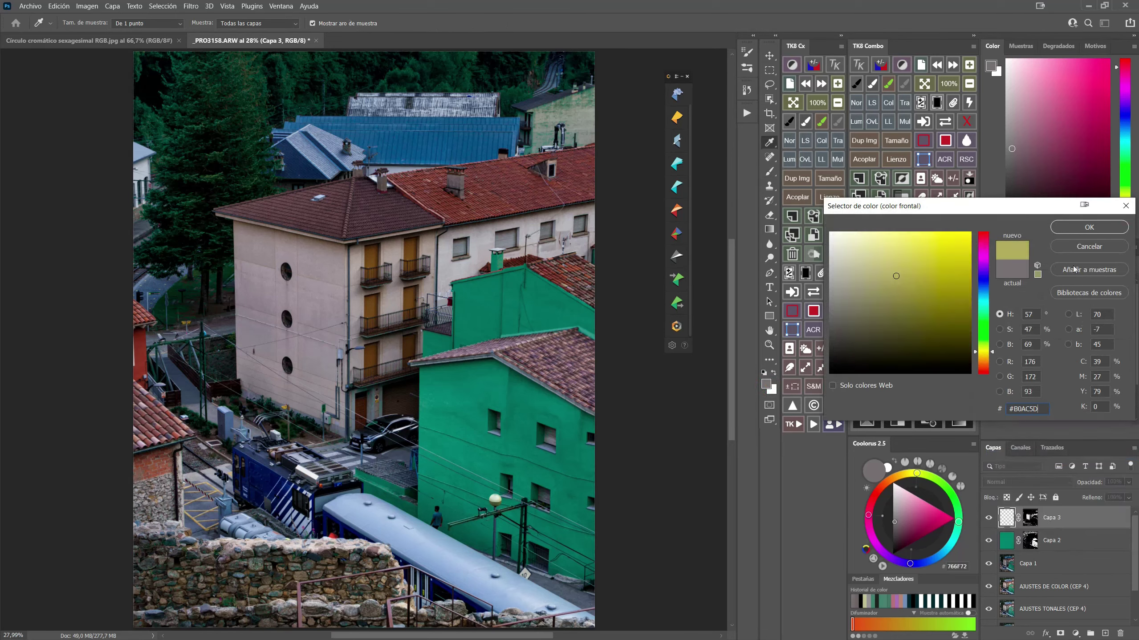
key(ctrl+a)
text(b0ae85)
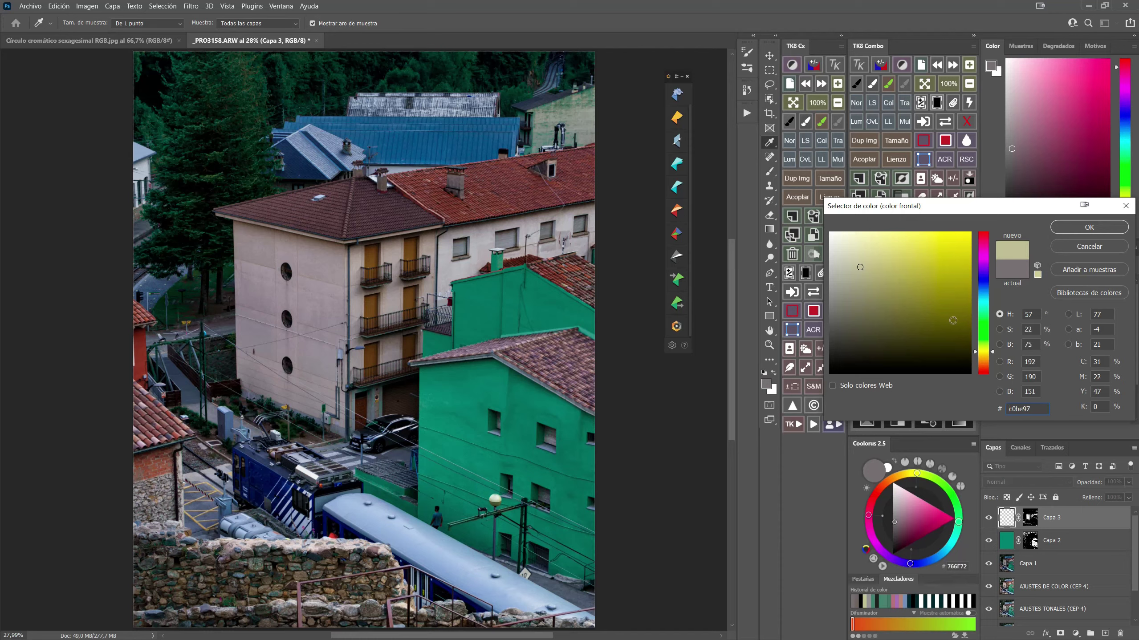
click(1064, 230)
key(b)
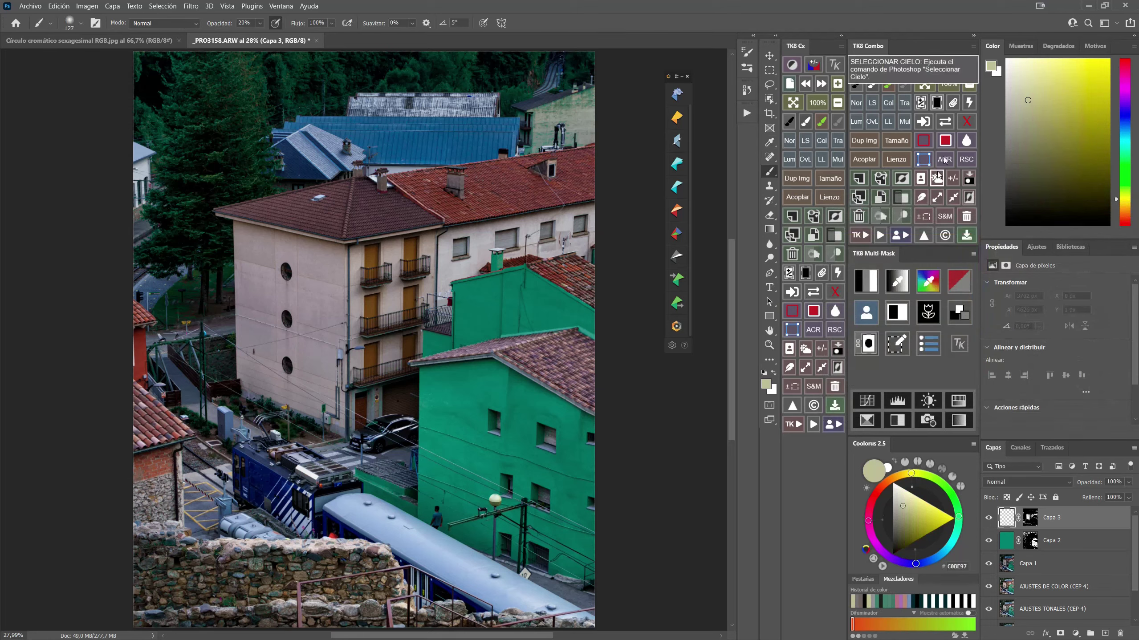
Fill Capa 3 with the c0be97 foreground via Shift+F5 and set it to Color blend mode.
key(i)
key(shift+F5)
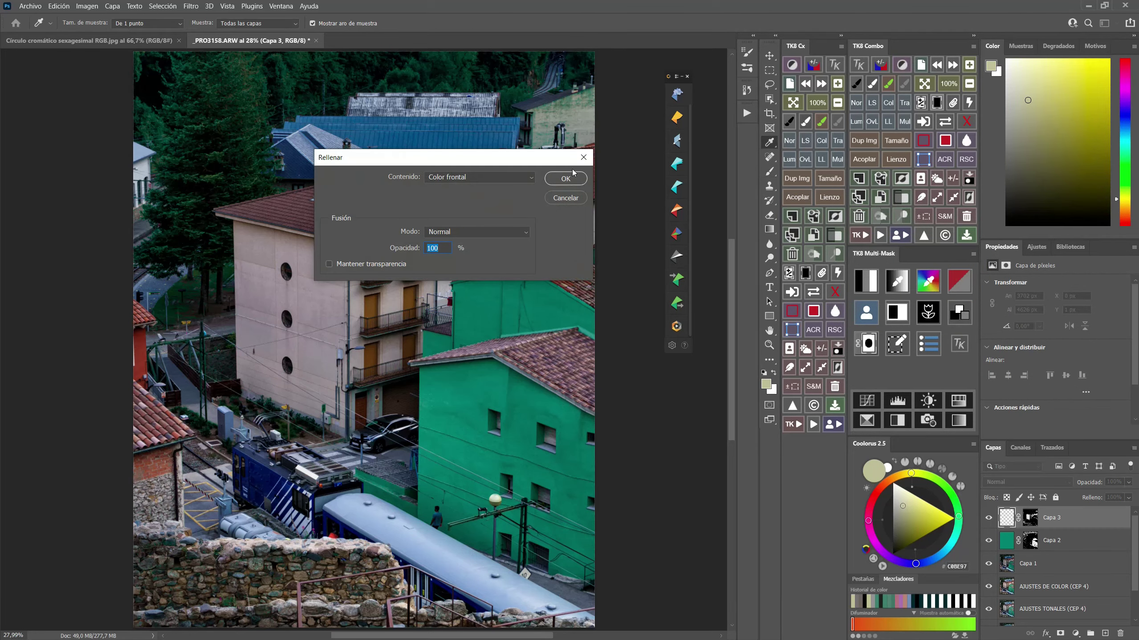
click(574, 179)
key(b)
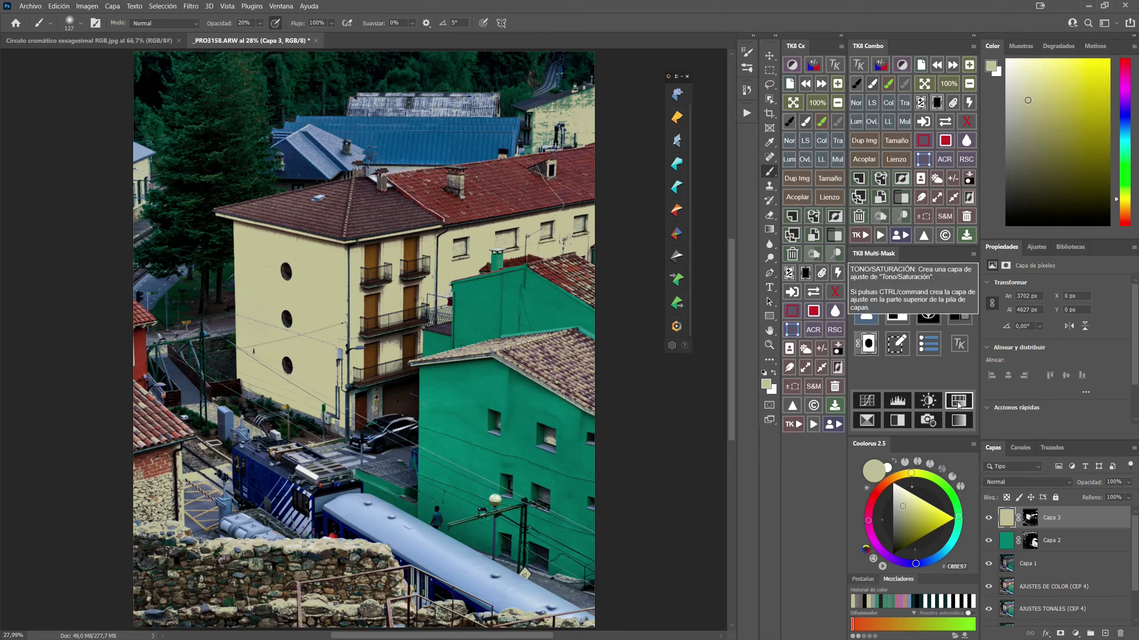
click(999, 482)
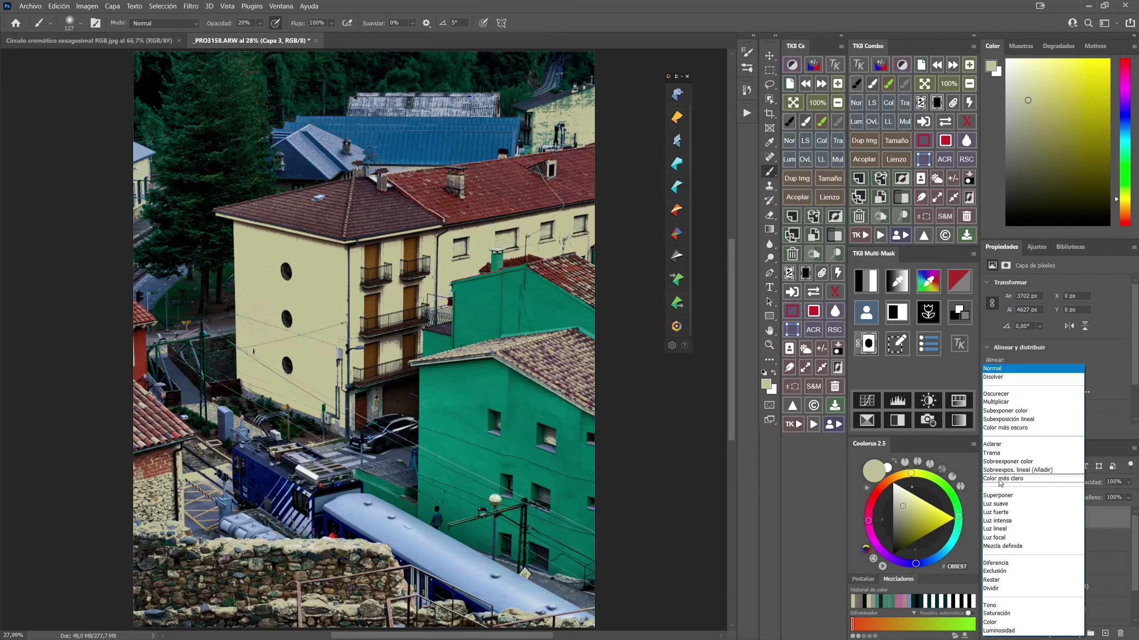
click(1000, 624)
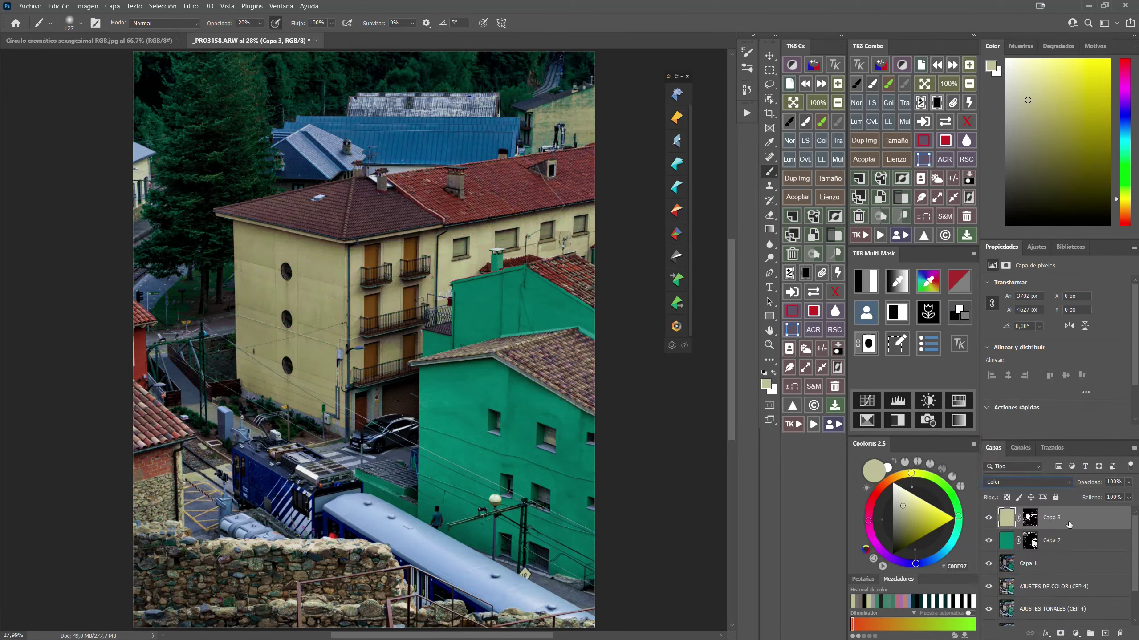
Set Capa 3's opacity to 35%, toggling its visibility to compare the tint.
drag(1101, 485, 959, 491)
drag(1085, 485, 1086, 486)
drag(1090, 484, 1090, 484)
drag(1090, 484, 1091, 483)
drag(1085, 483, 1088, 482)
click(989, 519)
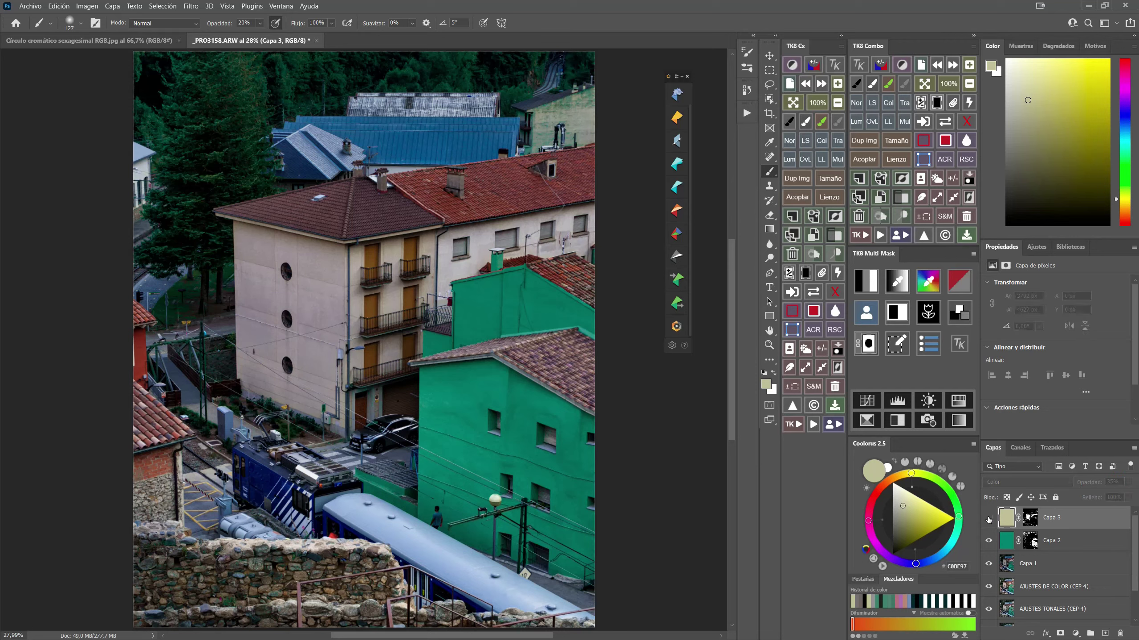
click(989, 519)
click(989, 519)
click(989, 518)
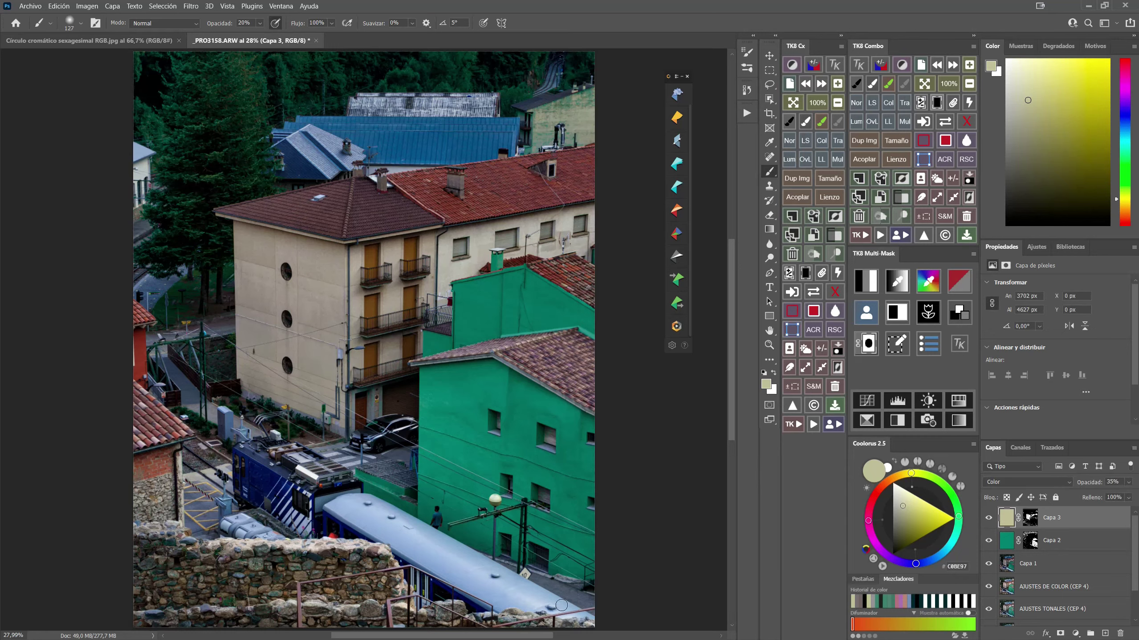
click(1032, 519)
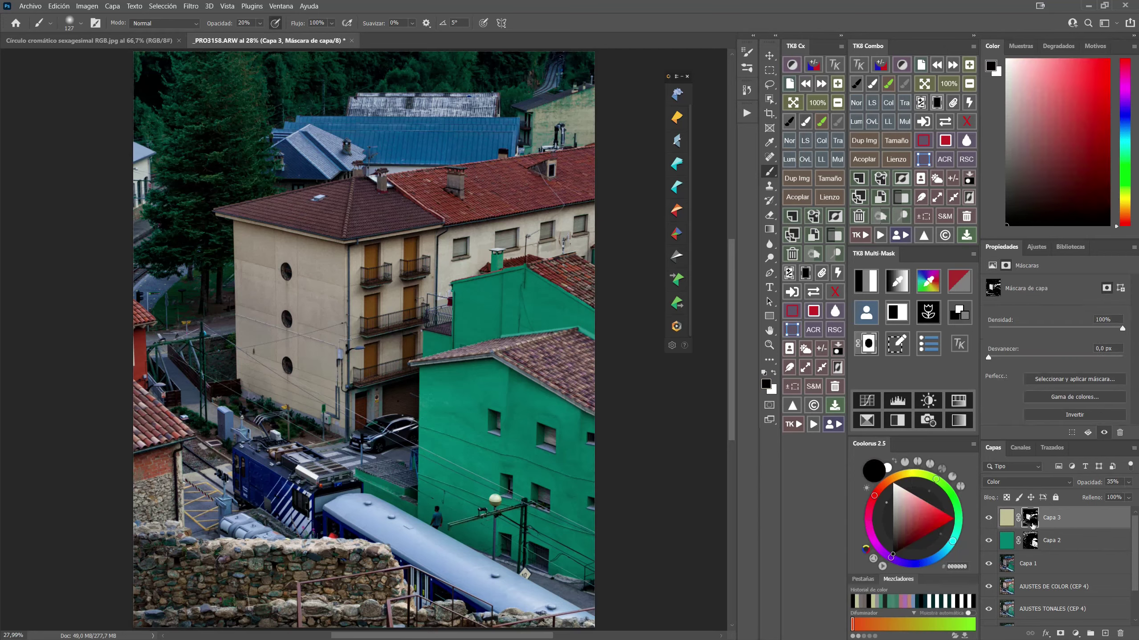
View Capa 3's mask alone and paint black at 100% over the stone wall and bottom stones.
click(932, 178)
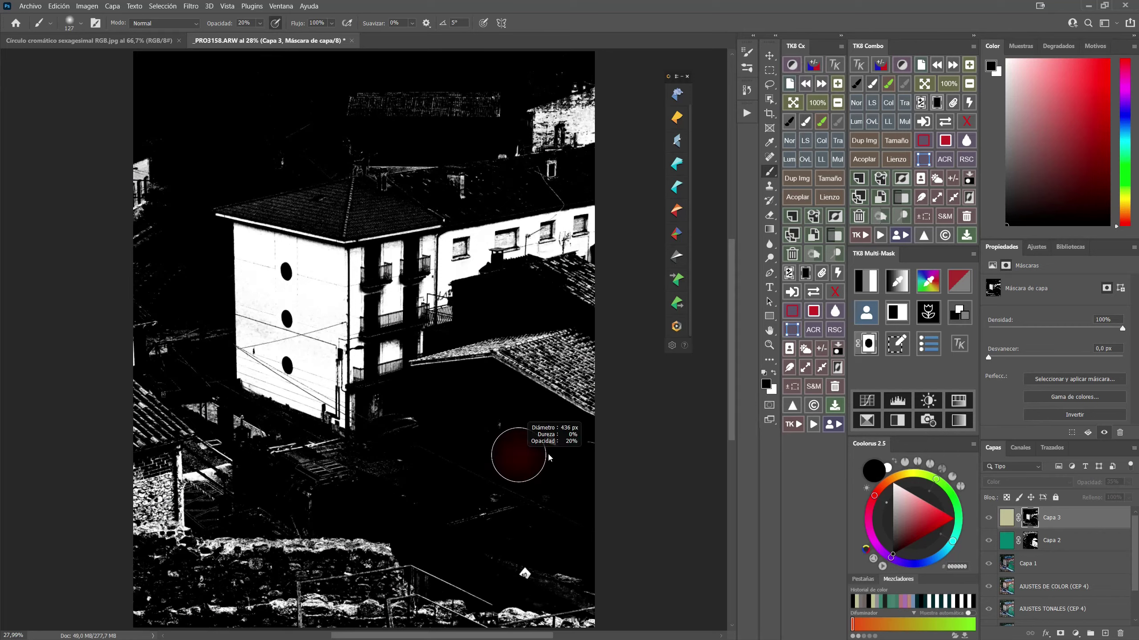
drag(521, 452, 514, 457)
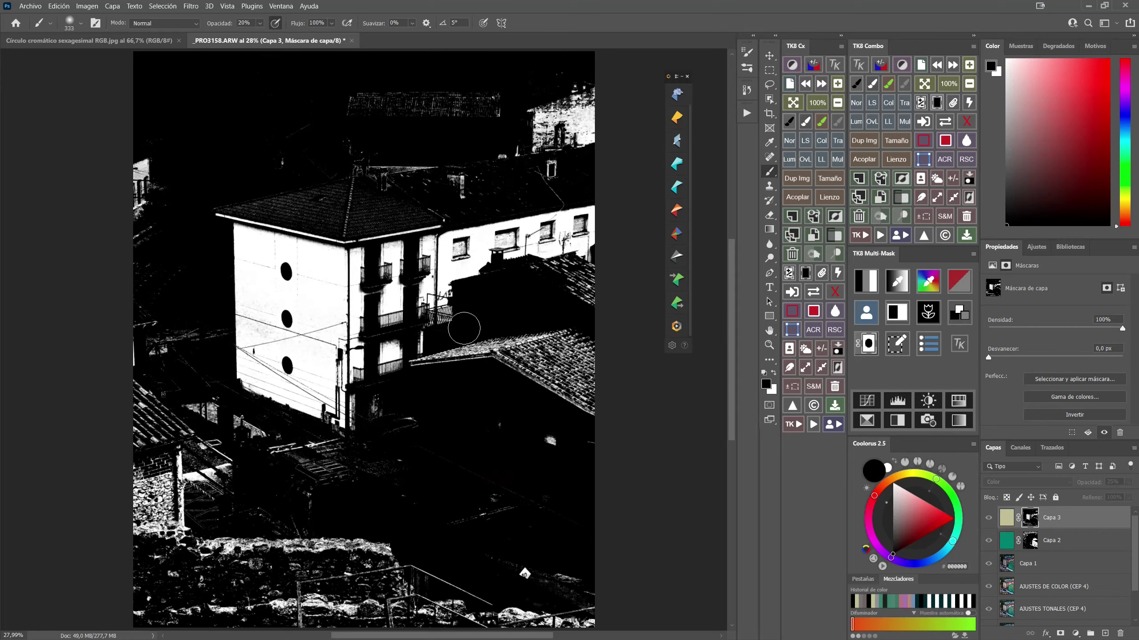
key(0)
mouse_move(376, 571)
mouse_down()
mouse_move(175, 543)
mouse_move(177, 465)
mouse_move(128, 484)
mouse_move(148, 528)
mouse_move(134, 399)
mouse_move(222, 468)
mouse_move(225, 480)
mouse_move(213, 466)
mouse_move(216, 498)
mouse_move(190, 495)
mouse_move(229, 524)
mouse_move(289, 543)
mouse_move(377, 544)
mouse_move(395, 570)
mouse_move(569, 623)
mouse_move(583, 617)
mouse_move(527, 538)
mouse_move(484, 555)
mouse_move(427, 524)
mouse_move(501, 509)
mouse_move(550, 450)
mouse_move(580, 452)
mouse_move(482, 421)
mouse_move(577, 465)
mouse_move(539, 509)
mouse_move(524, 507)
mouse_up()
mouse_move(485, 628)
mouse_down()
mouse_move(509, 620)
mouse_move(113, 621)
mouse_move(408, 615)
mouse_move(253, 590)
mouse_move(373, 591)
mouse_move(160, 563)
mouse_move(434, 597)
mouse_move(380, 587)
mouse_up()
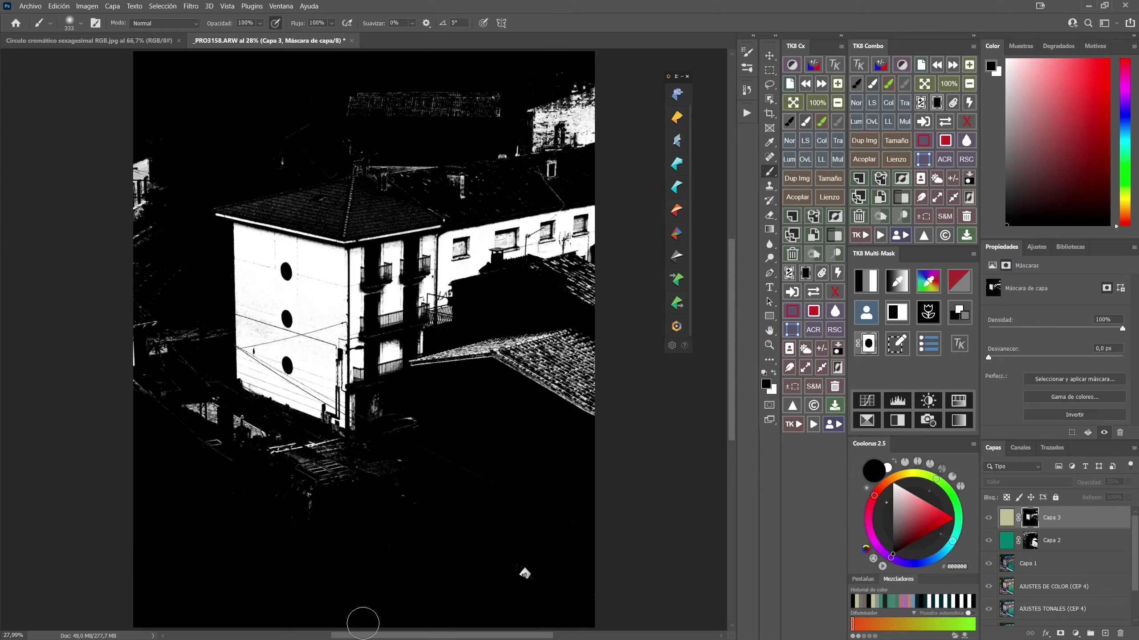
Return to the full-colour composite, compare Capa 3's beige tint on and off, then add Capa 4.
click(945, 121)
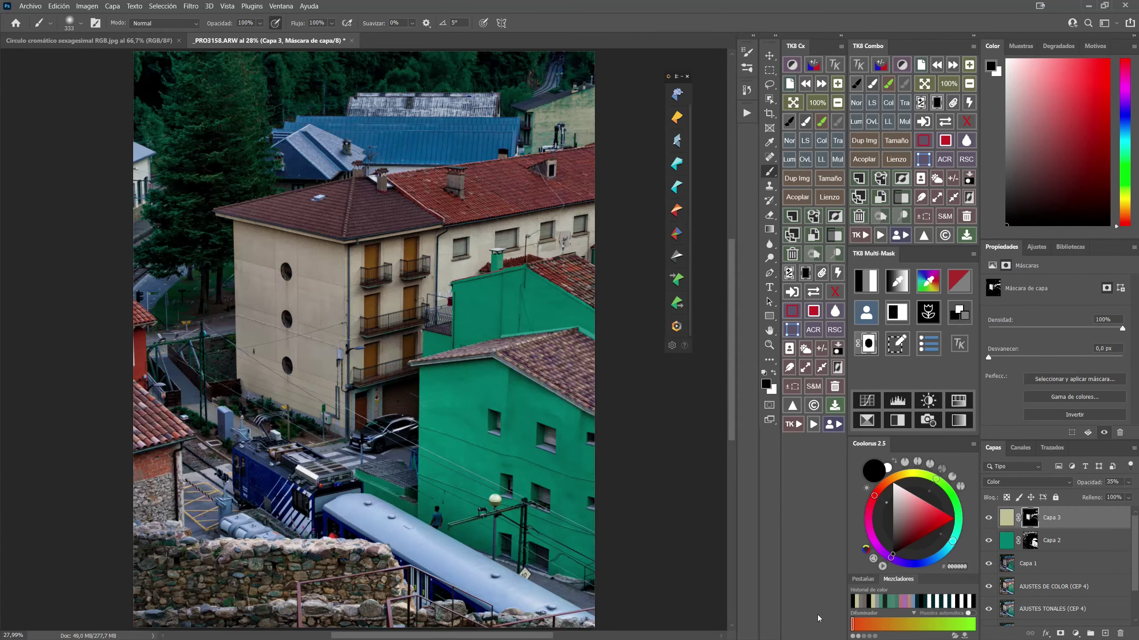
click(989, 519)
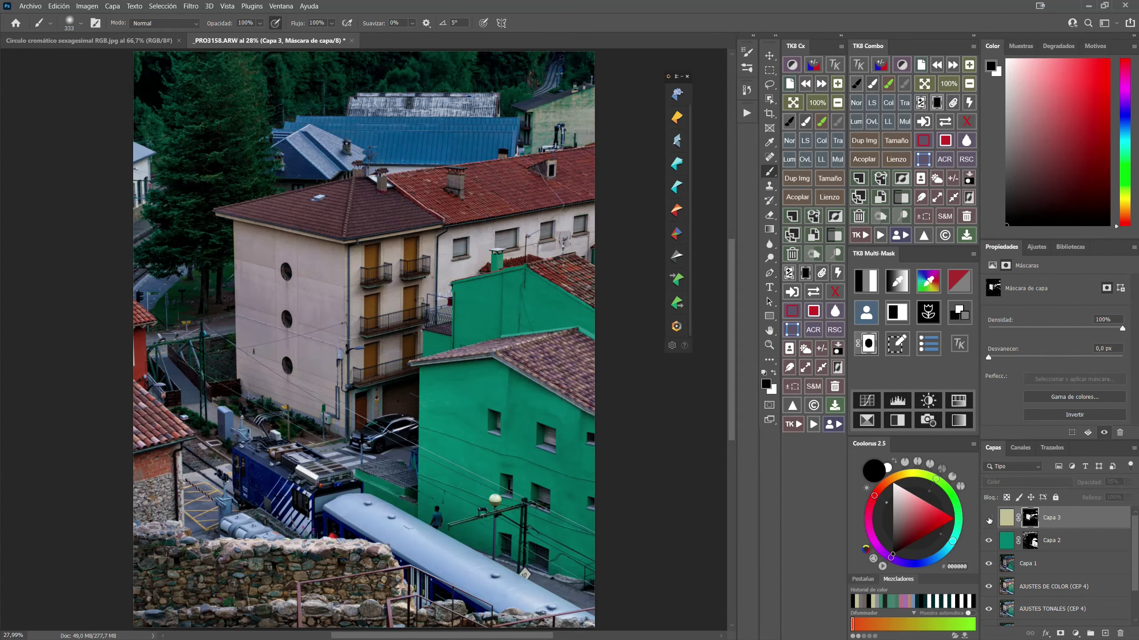
click(989, 518)
click(989, 519)
click(989, 518)
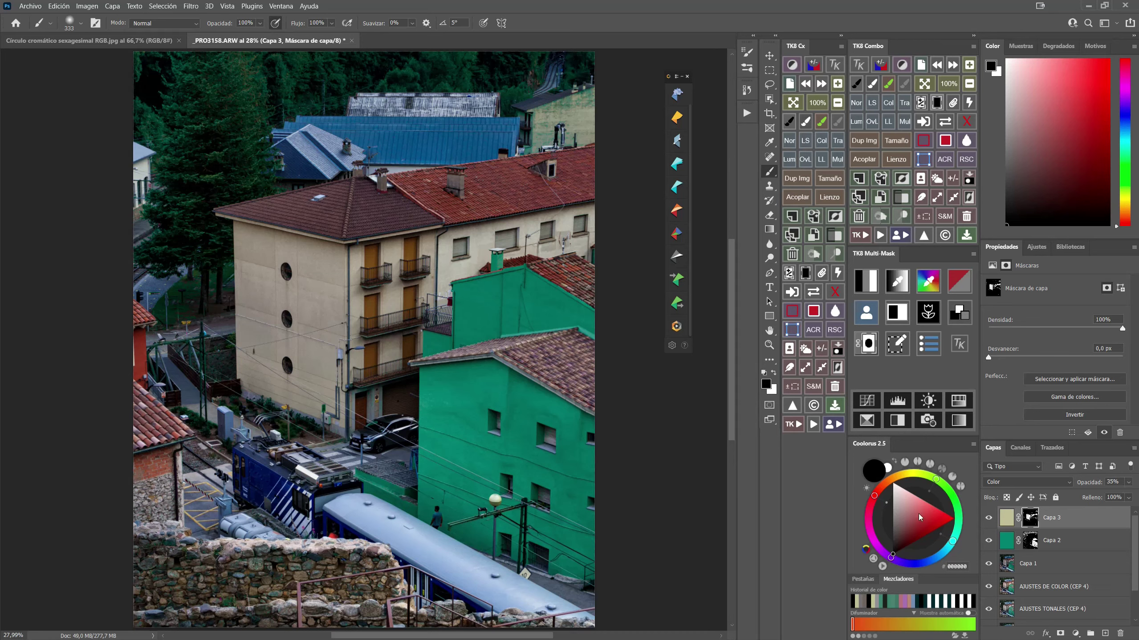
click(990, 519)
click(990, 519)
click(858, 179)
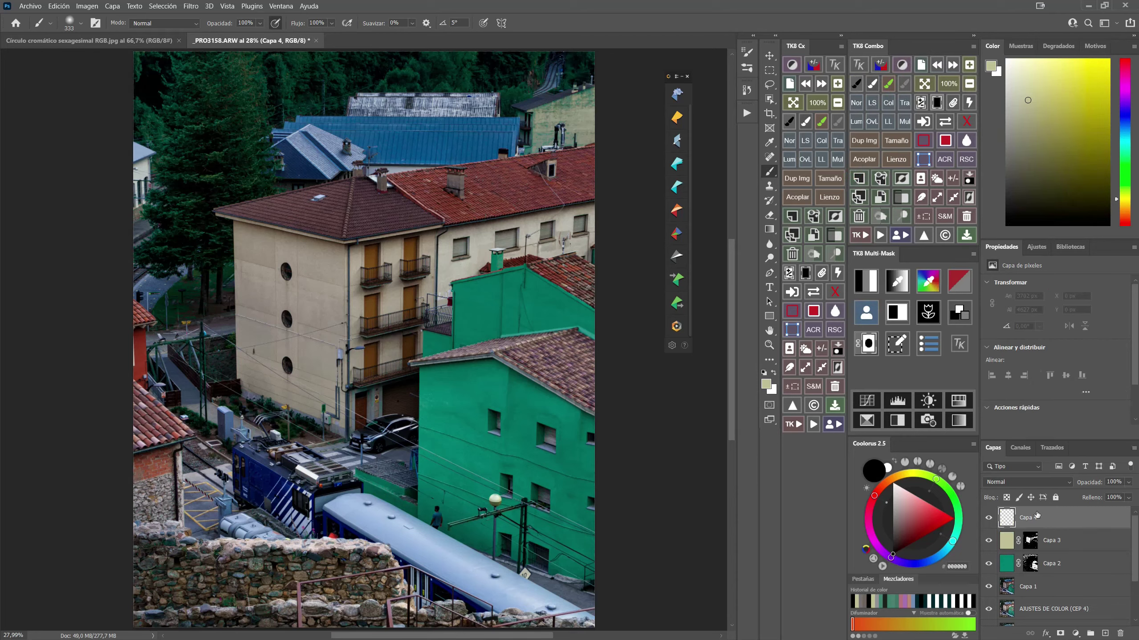
Mask Capa 4 with a tolerance-38 Color Range selection of the blue roofs and train.
alt+click(444, 139)
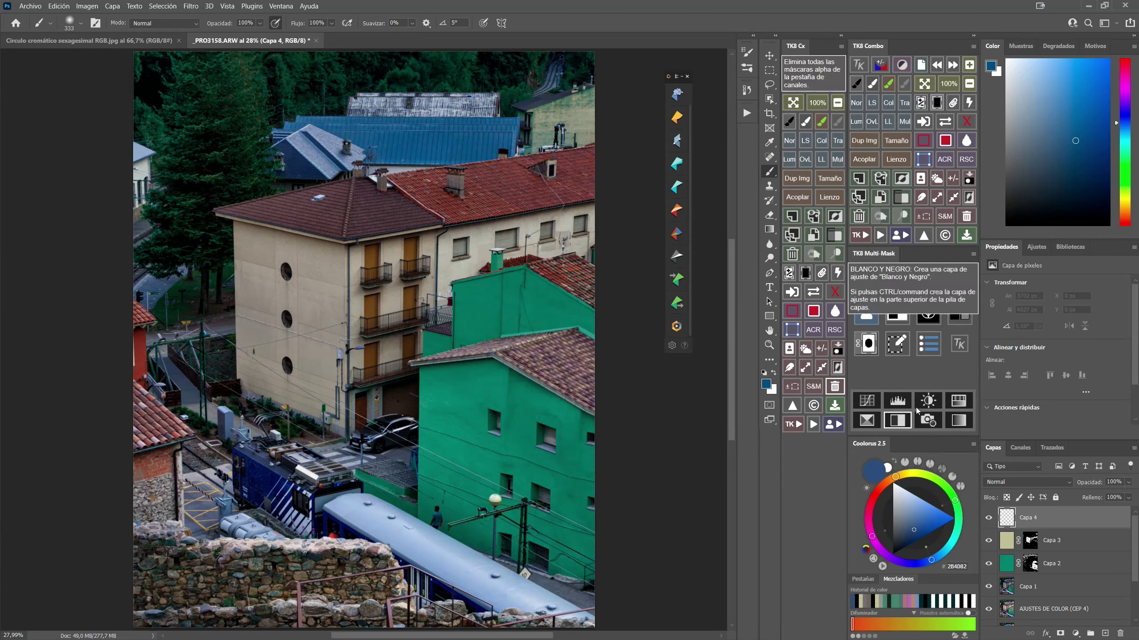
click(162, 6)
click(179, 110)
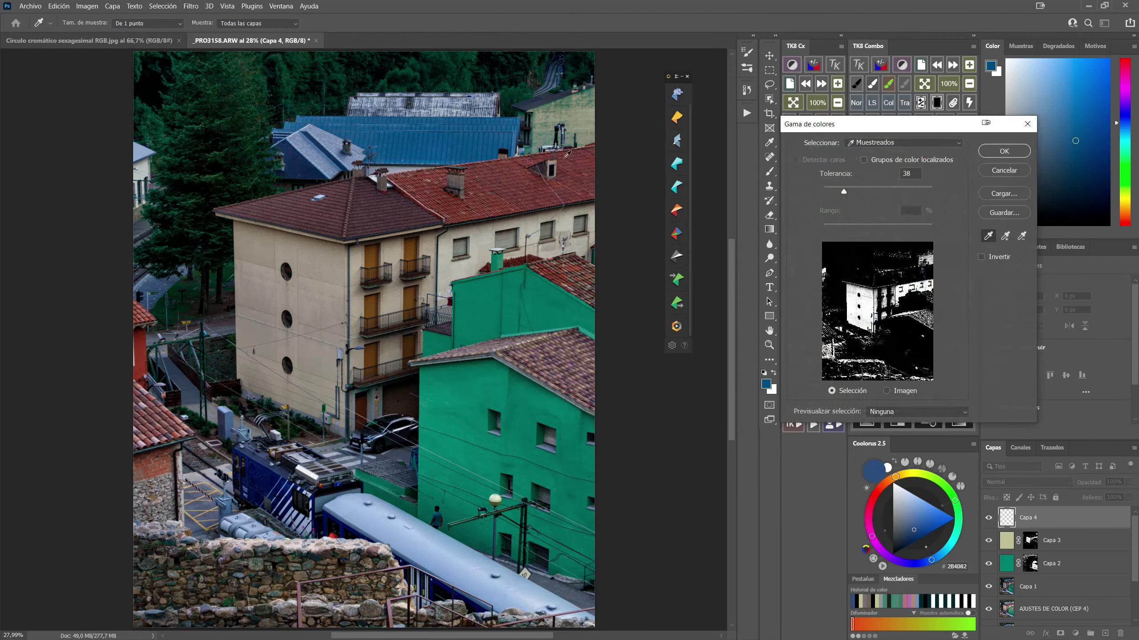
click(431, 141)
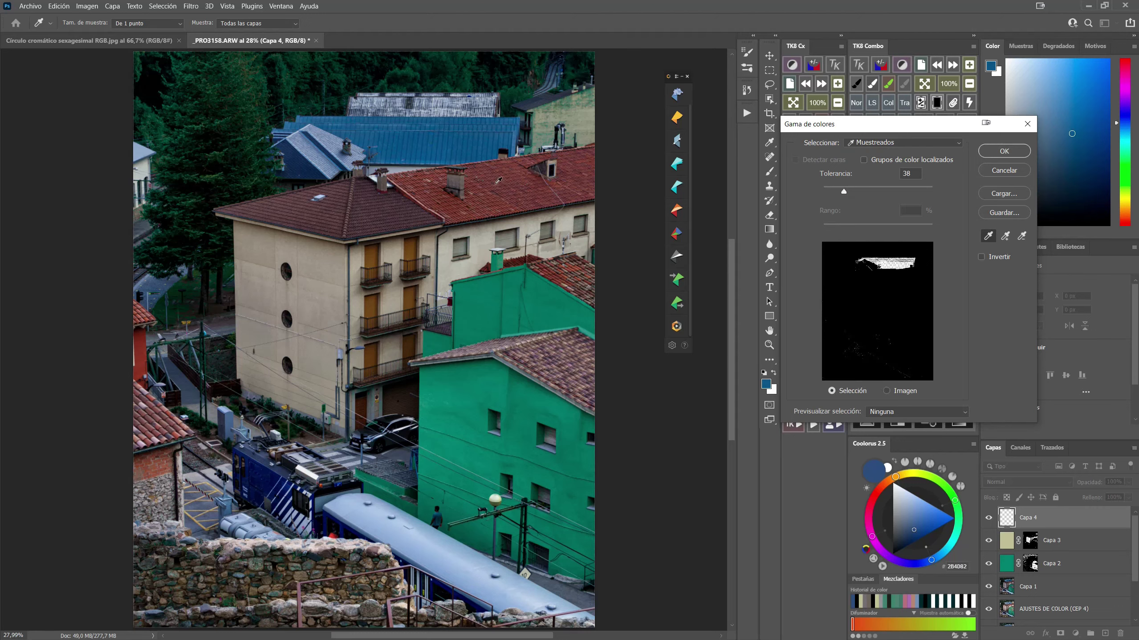
click(1005, 236)
click(322, 159)
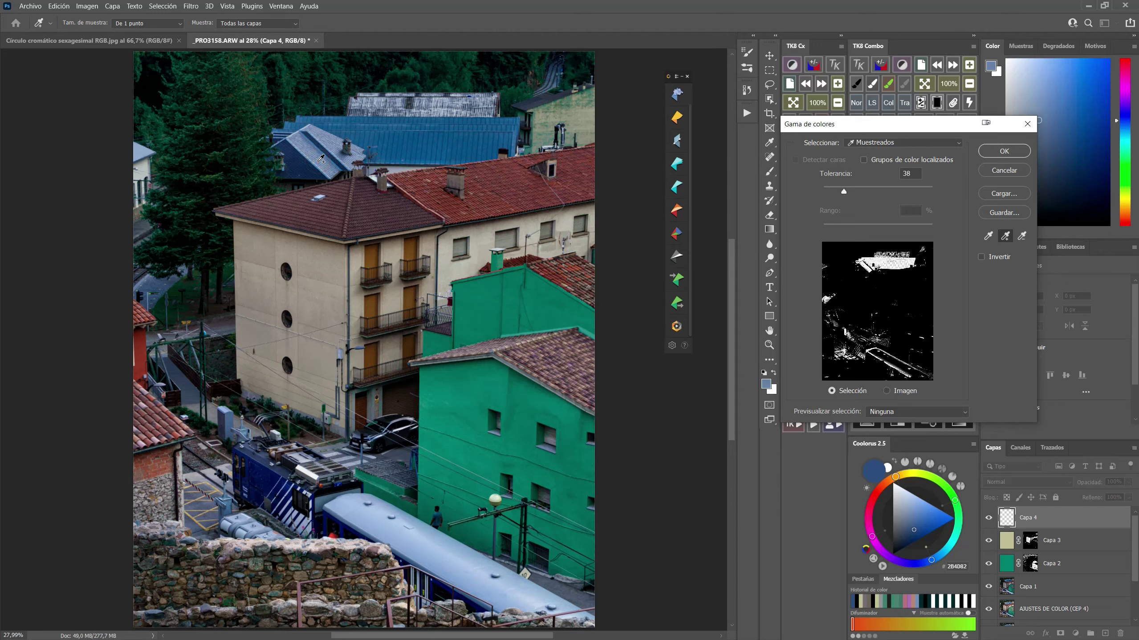
click(431, 543)
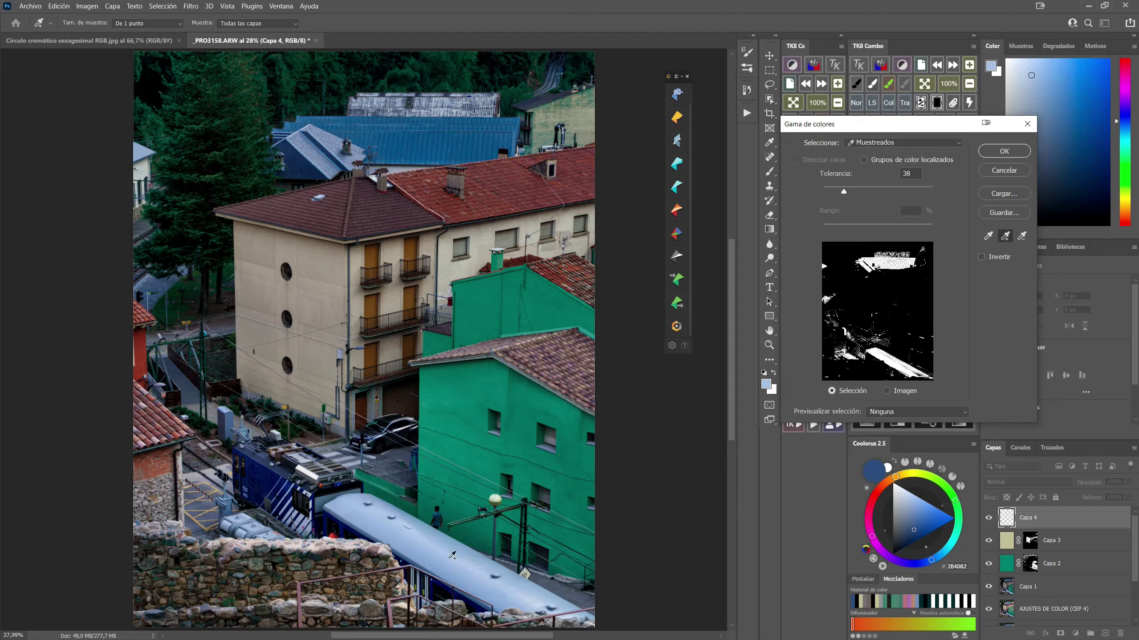
click(278, 475)
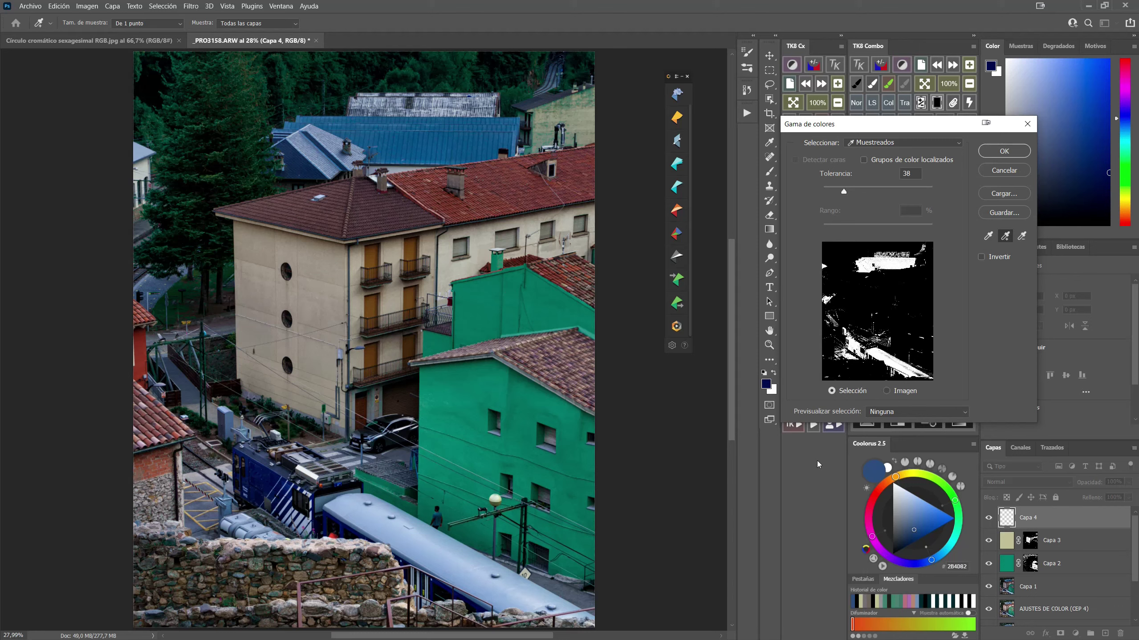
click(1004, 150)
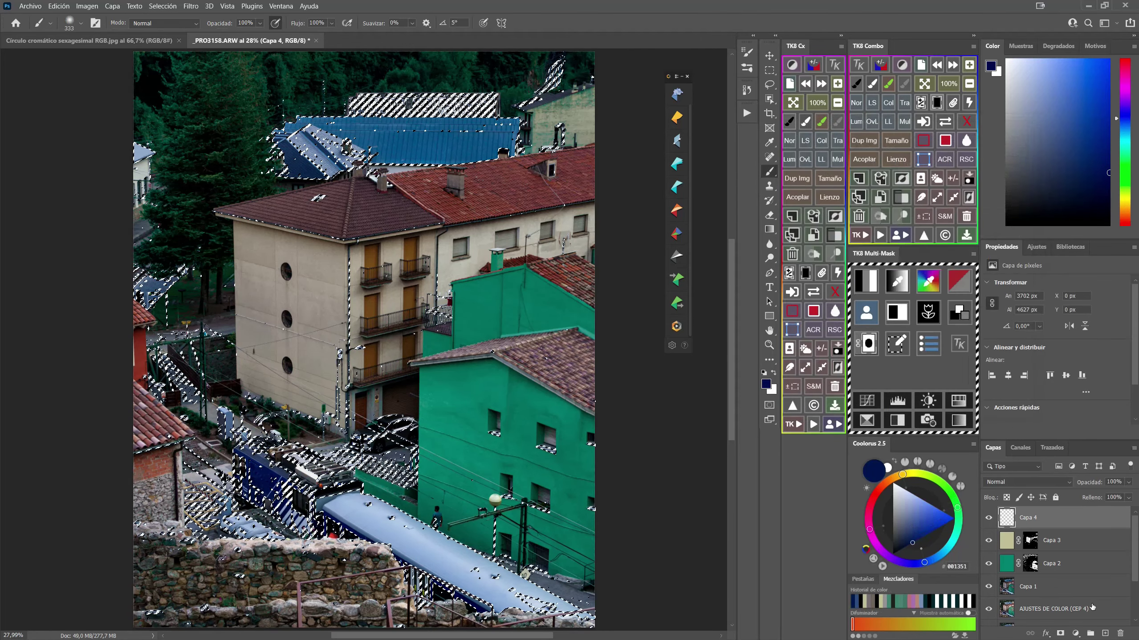
click(1062, 634)
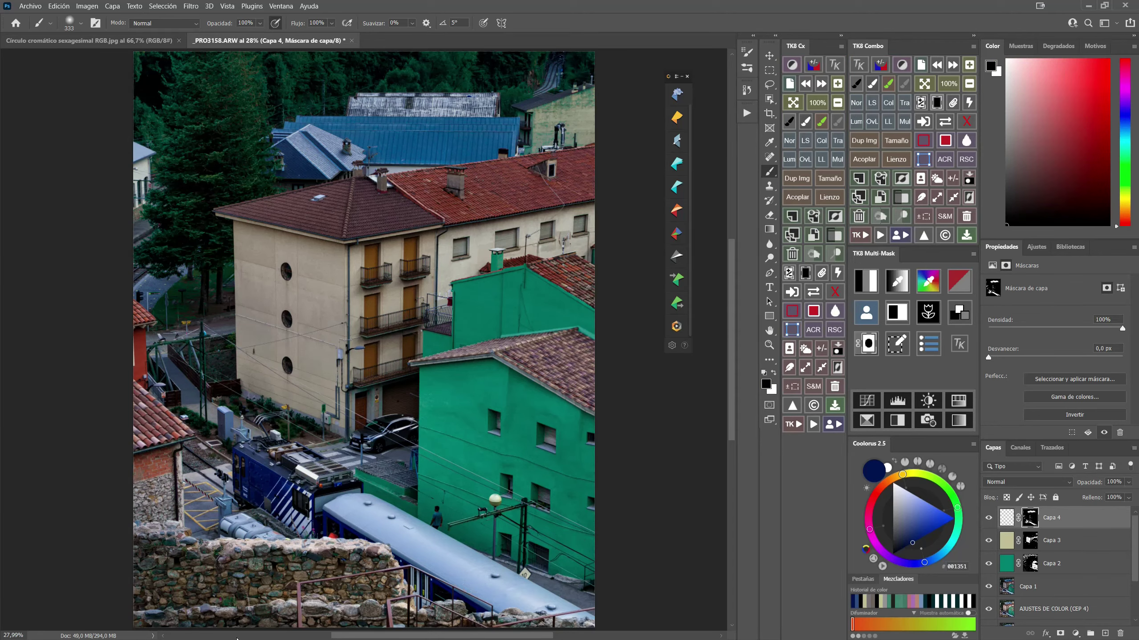
Copy purple swatch B's hex code 655780 from Adobe Color in the browser, then return to Photoshop.
key(super)
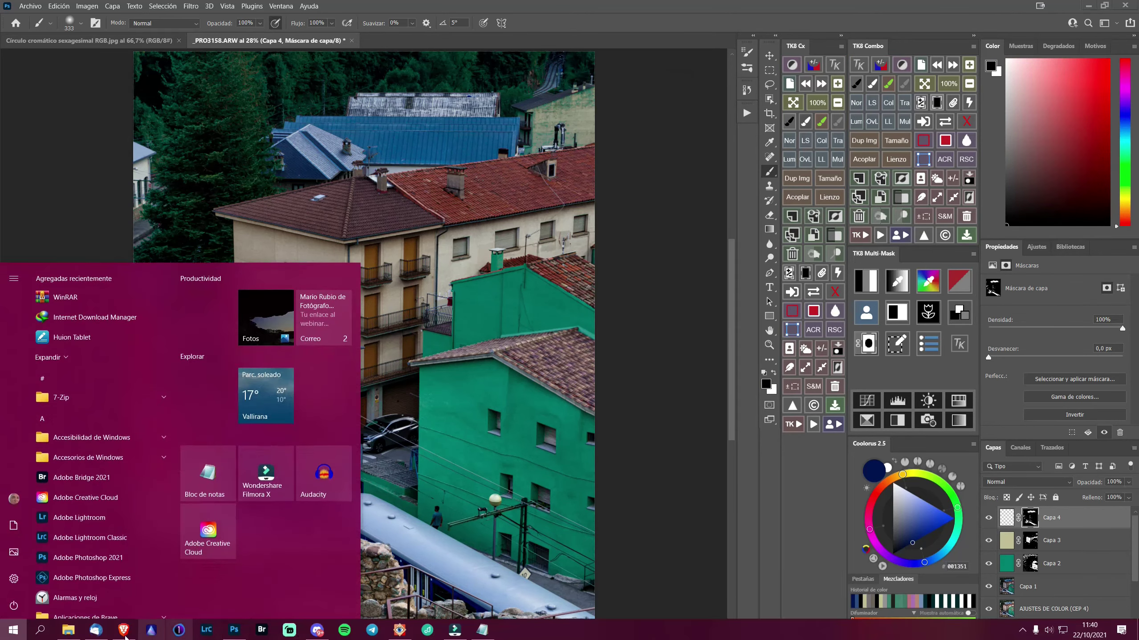
click(125, 633)
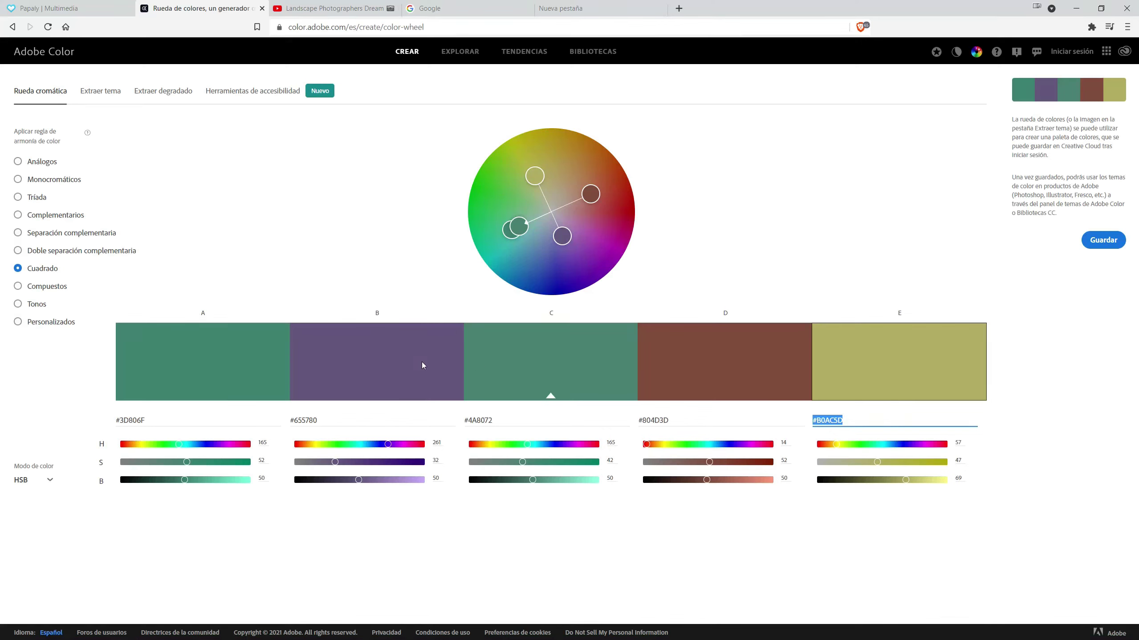
double_click(319, 423)
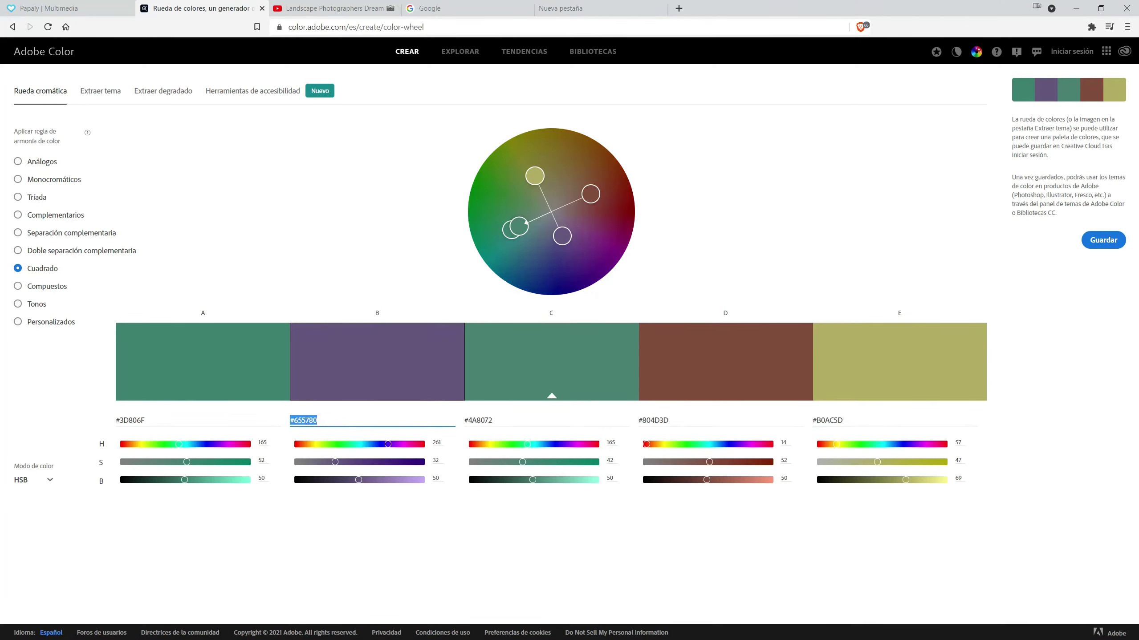
right_click(312, 421)
click(353, 462)
click(1077, 8)
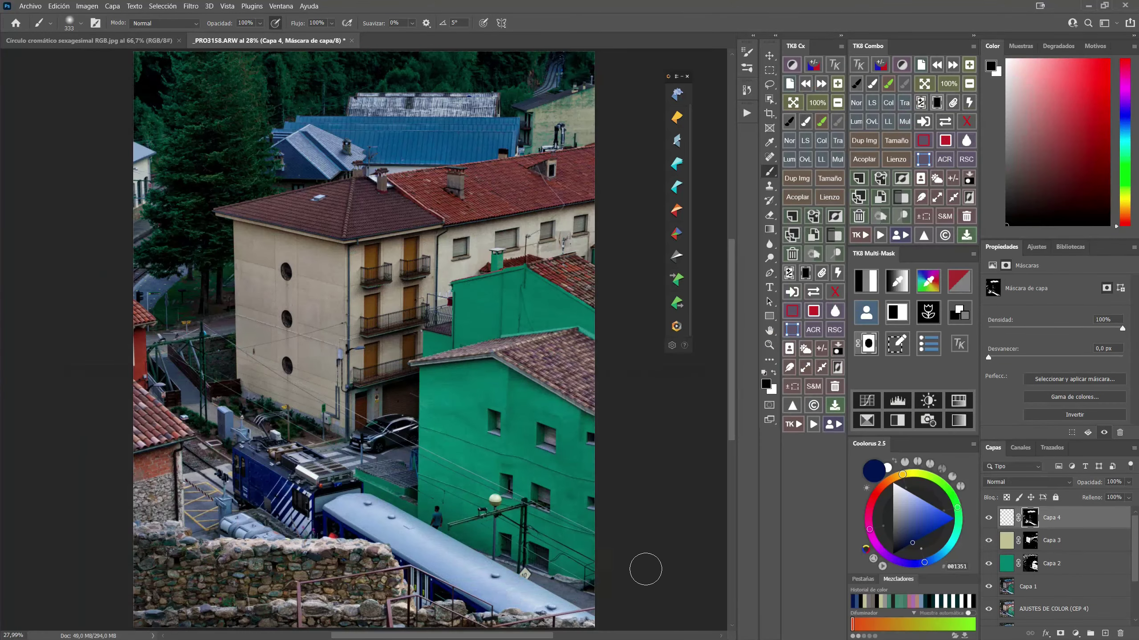
Load the palette purple #655780 into the foreground Color Picker.
click(766, 383)
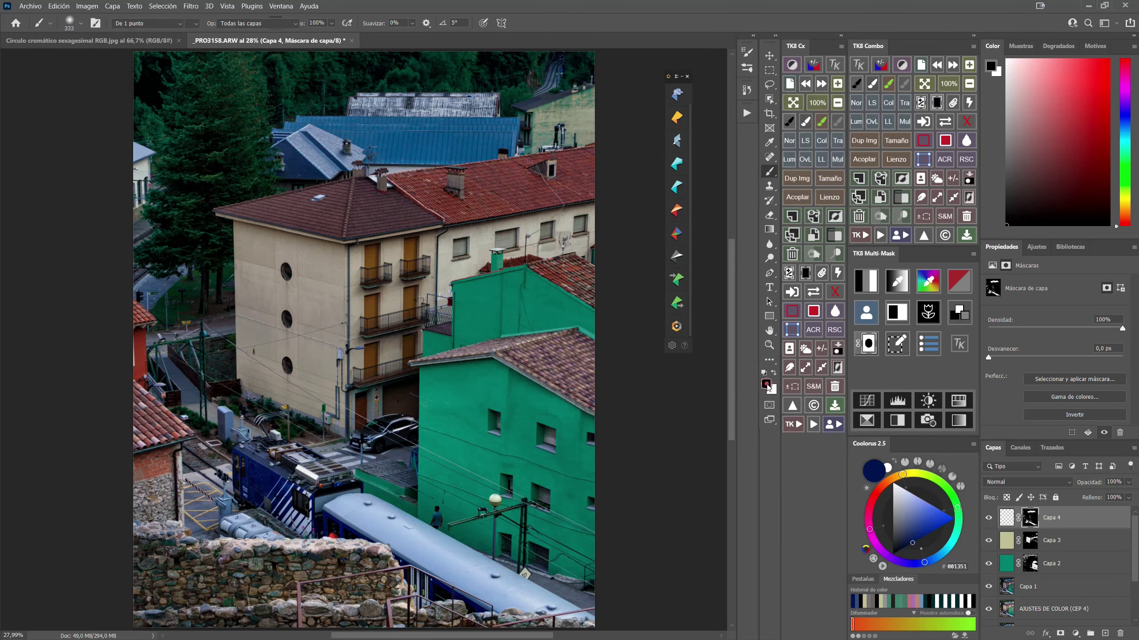
right_click(1027, 408)
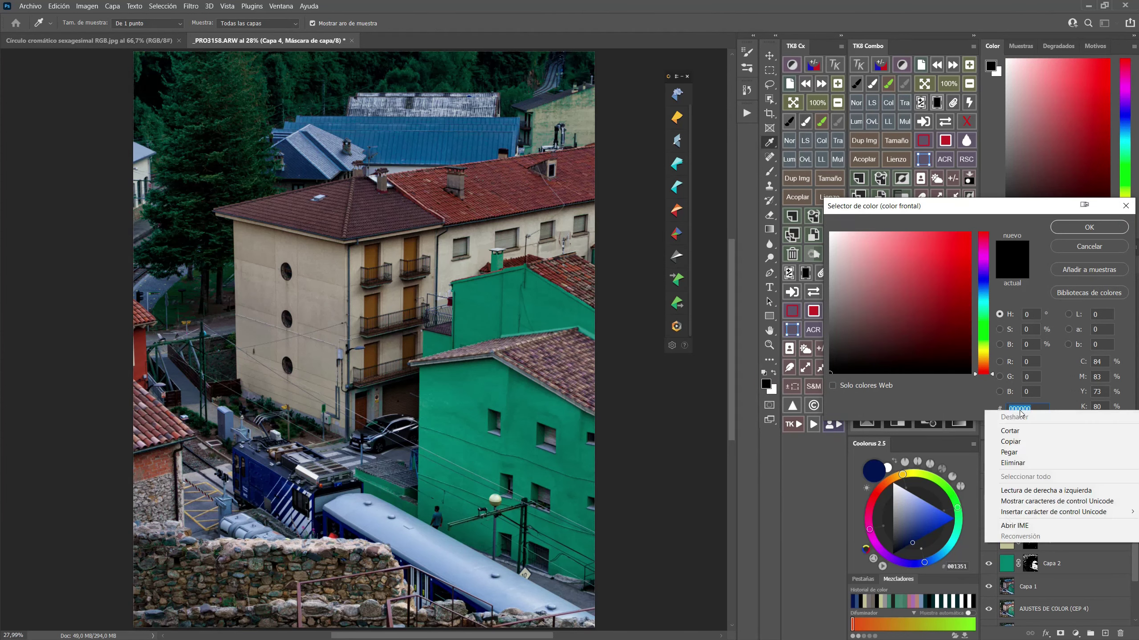
click(1011, 452)
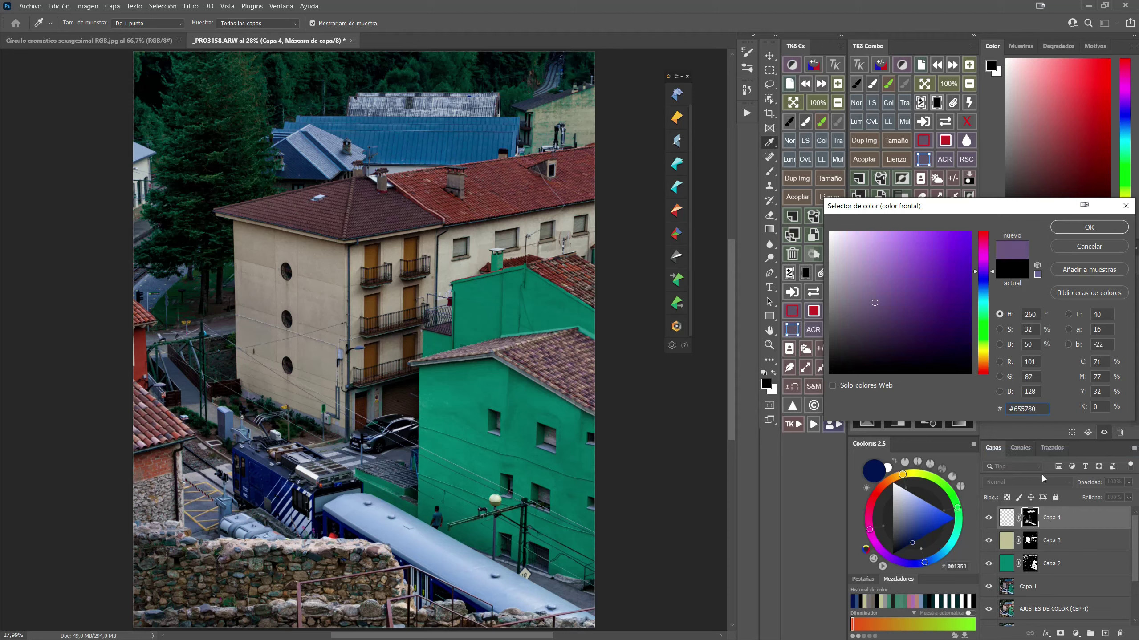
click(1078, 248)
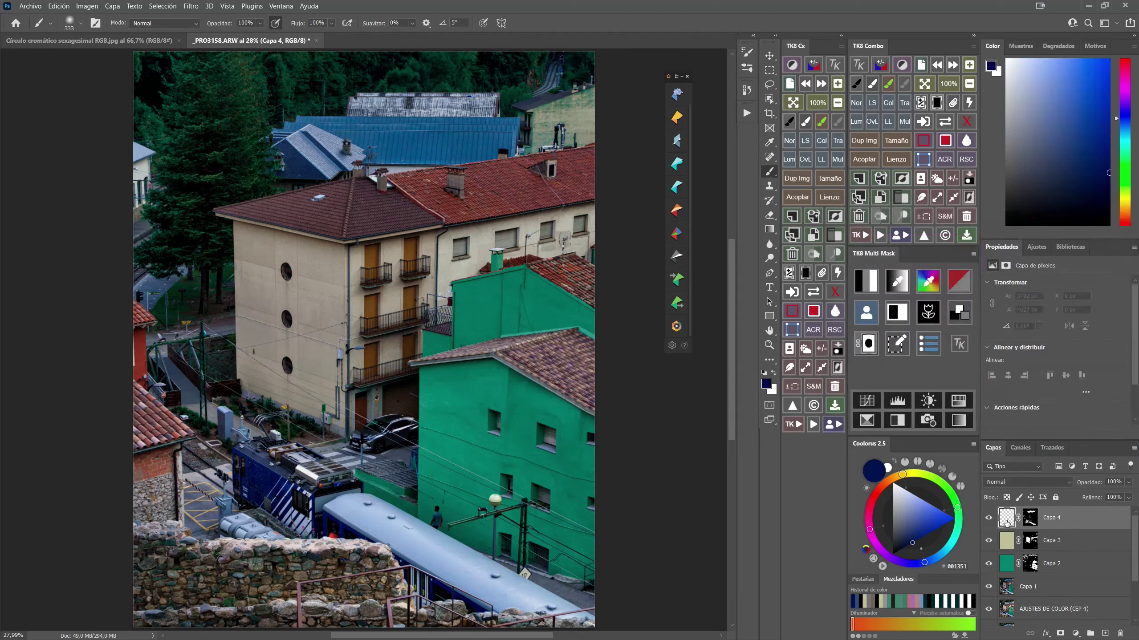
click(766, 384)
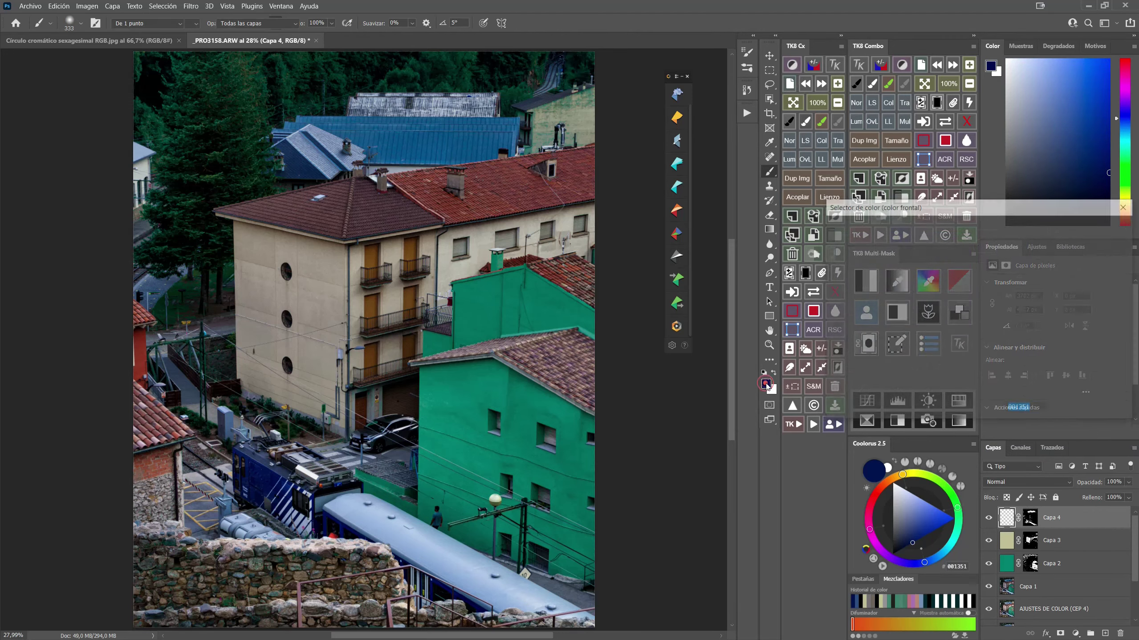
right_click(1029, 416)
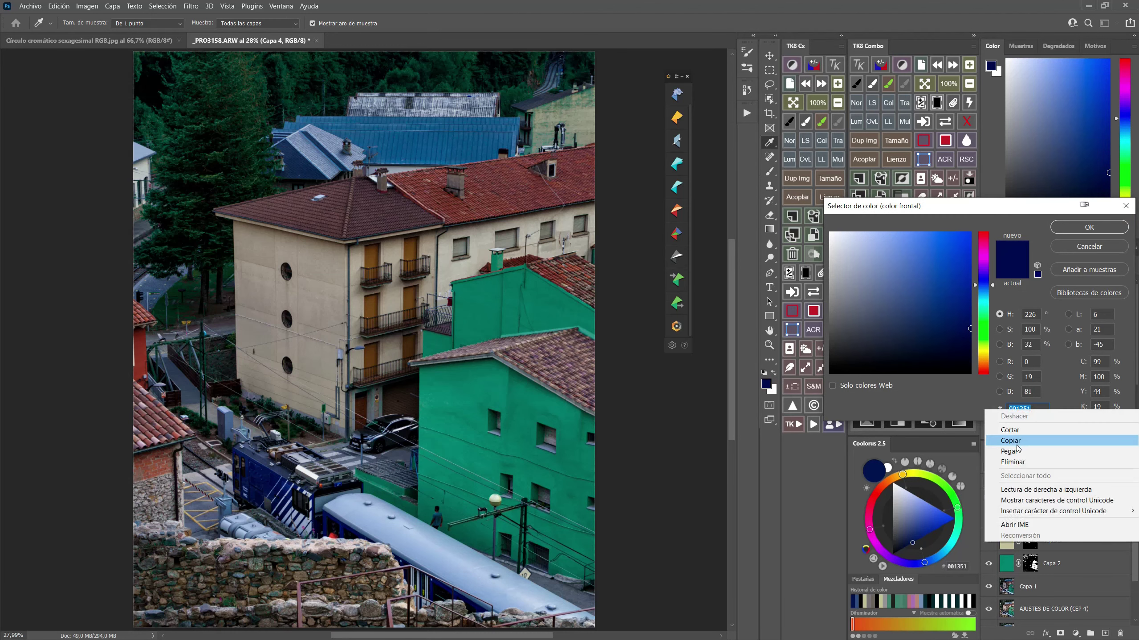
click(994, 454)
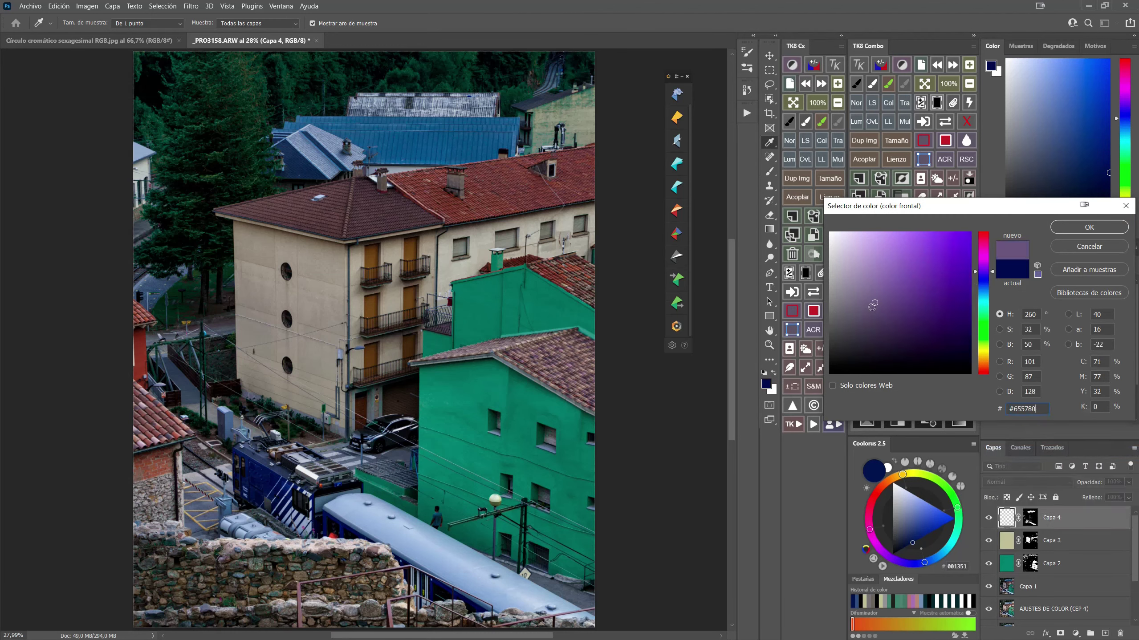
Shift the purple's hue toward blue and fine-tune its saturation and brightness.
drag(875, 302, 887, 301)
drag(887, 301, 883, 303)
mouse_move(994, 274)
mouse_down()
mouse_move(995, 290)
mouse_move(991, 279)
mouse_up()
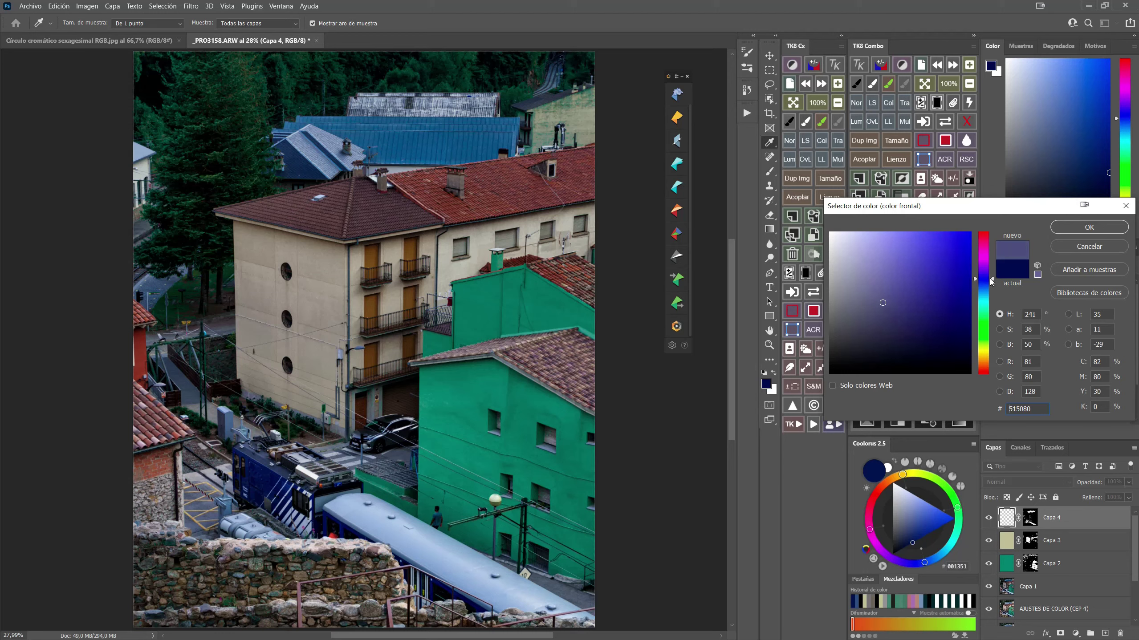
click(885, 302)
drag(884, 302, 887, 302)
click(887, 302)
click(887, 303)
click(886, 302)
Darken and desaturate the colour to 424266 (S 35%, B 40%) and accept it.
drag(886, 302, 878, 301)
drag(883, 298, 880, 318)
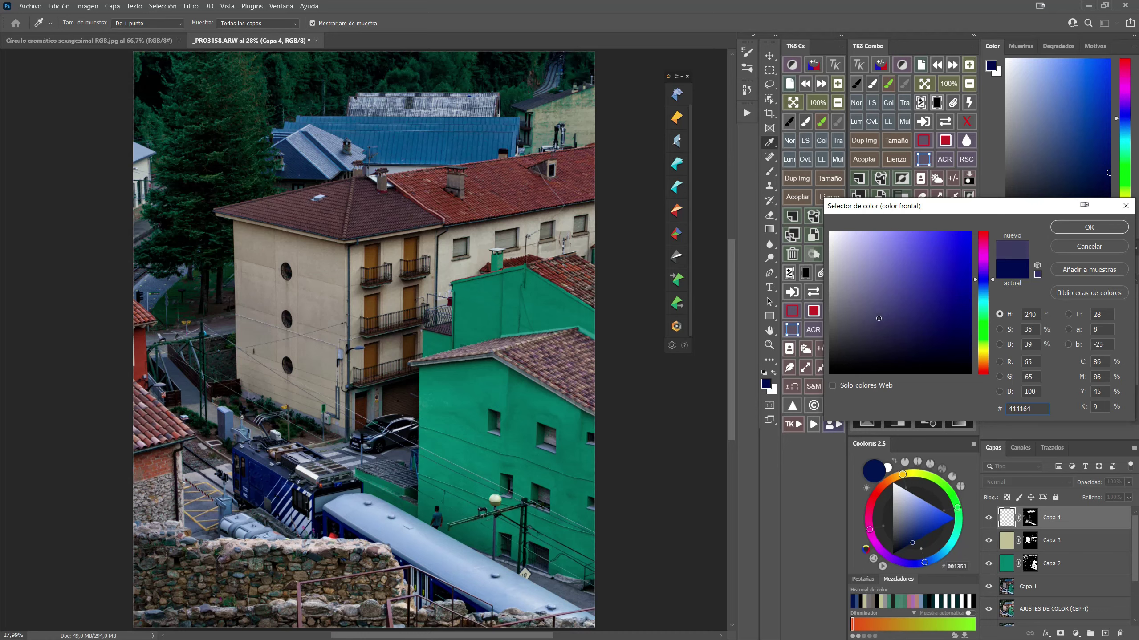
drag(878, 318, 877, 319)
key(Up)
key(Tab)
text(40)
click(1079, 234)
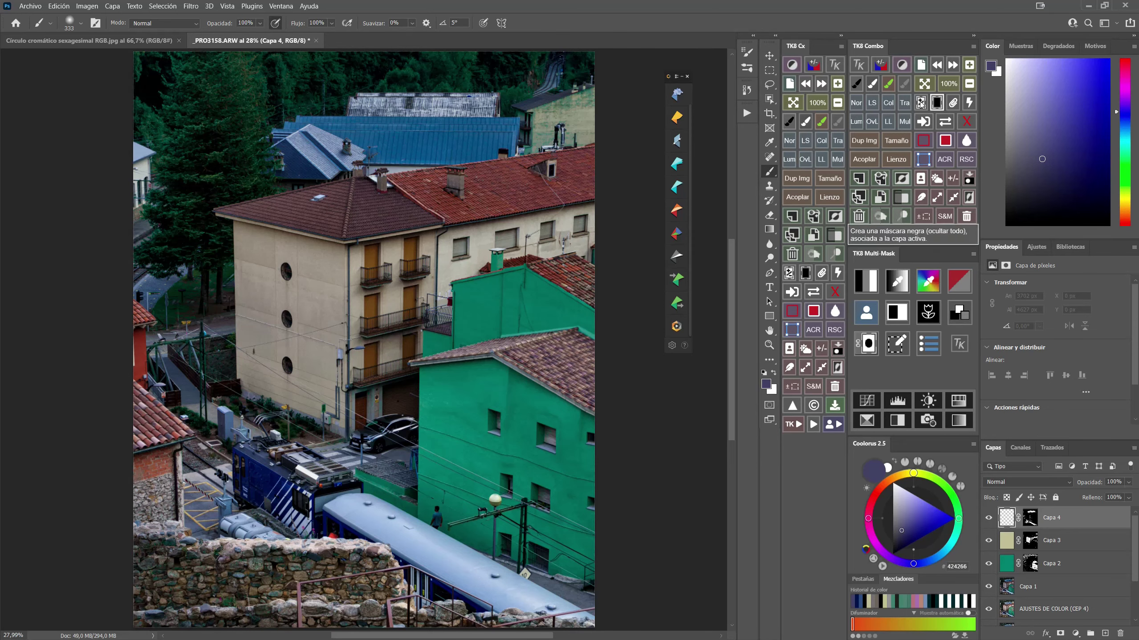
Fill Capa 4 with the 424266 foreground colour and set it to Color blend mode.
click(945, 141)
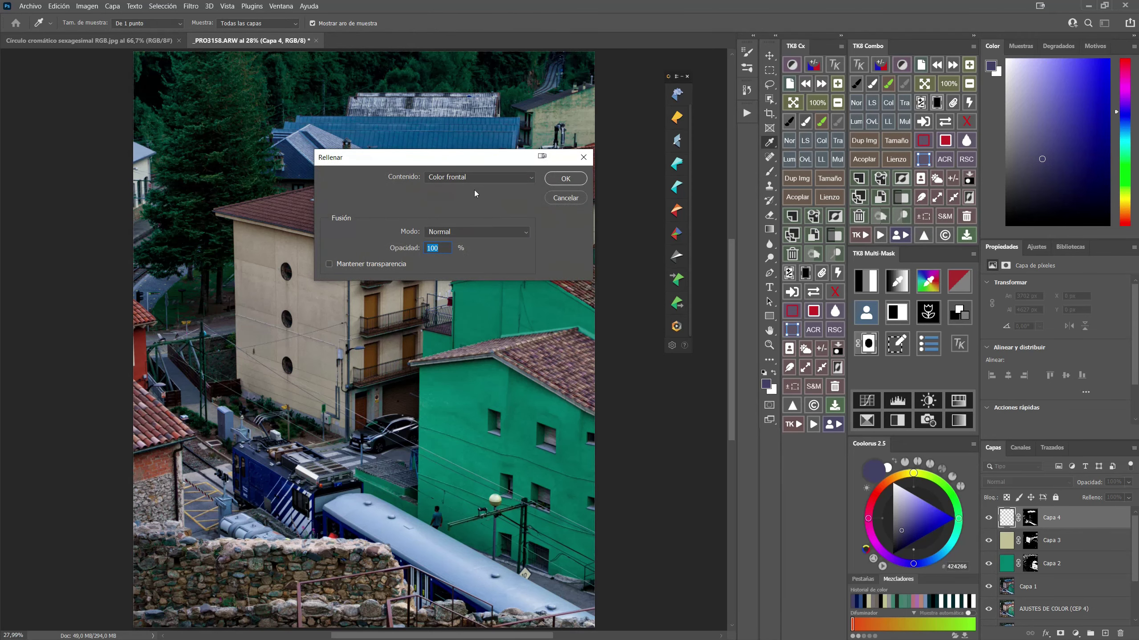
click(566, 179)
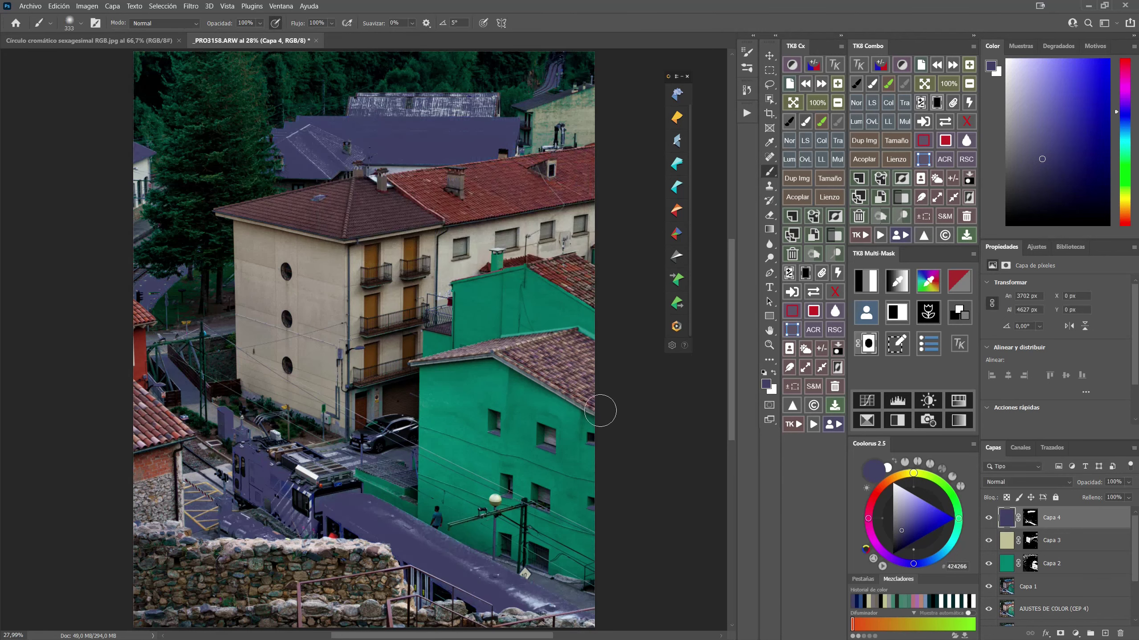
click(1027, 482)
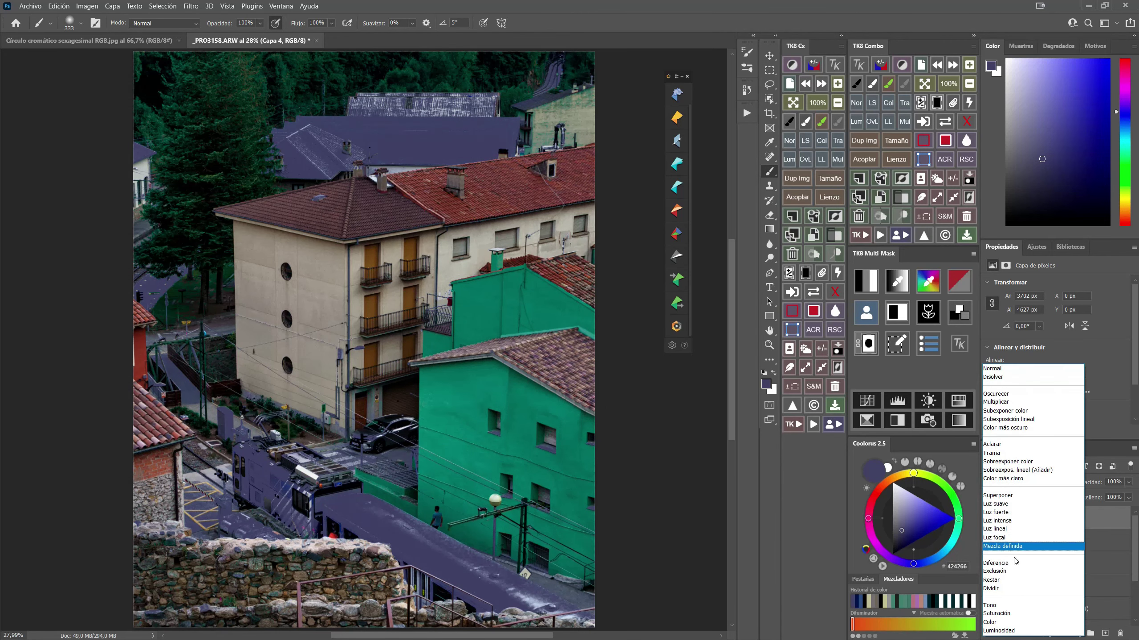
click(1003, 623)
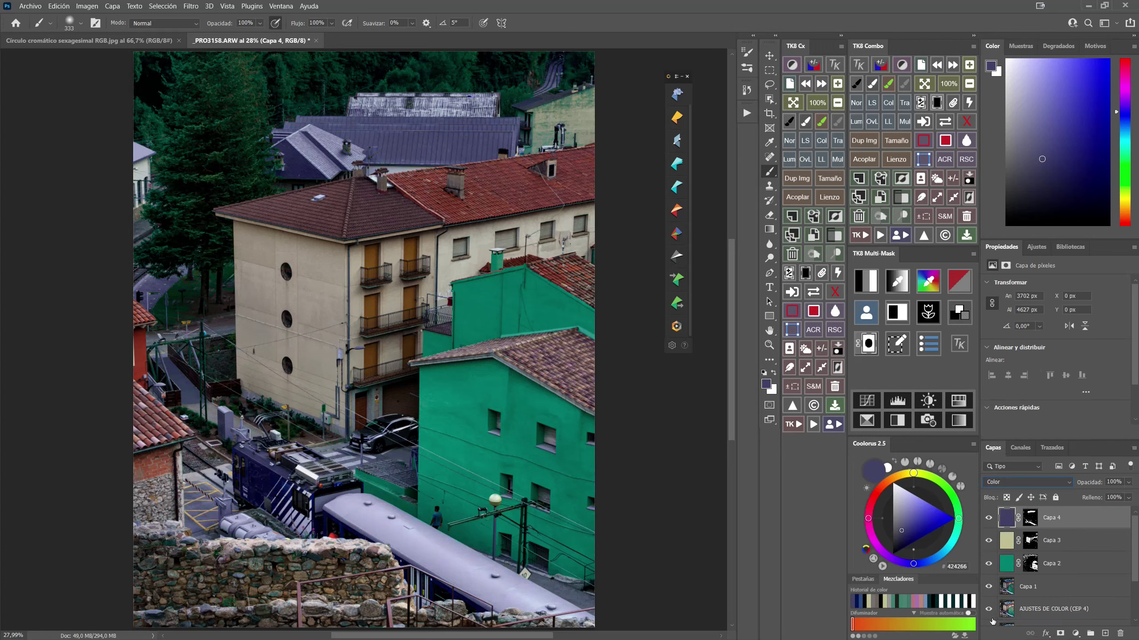
Drop Capa 4's opacity to 0% and raise it slightly, comparing the tint on and off.
drag(1094, 484, 955, 501)
key(Return)
drag(1086, 485, 1086, 486)
drag(1091, 486, 1092, 485)
click(990, 518)
click(990, 519)
Raise Capa 4's opacity through 18% and 26% to 30%, toggling it to compare.
drag(1088, 485, 1090, 492)
click(988, 518)
click(988, 519)
click(988, 518)
click(988, 519)
drag(1082, 486, 1087, 486)
click(989, 519)
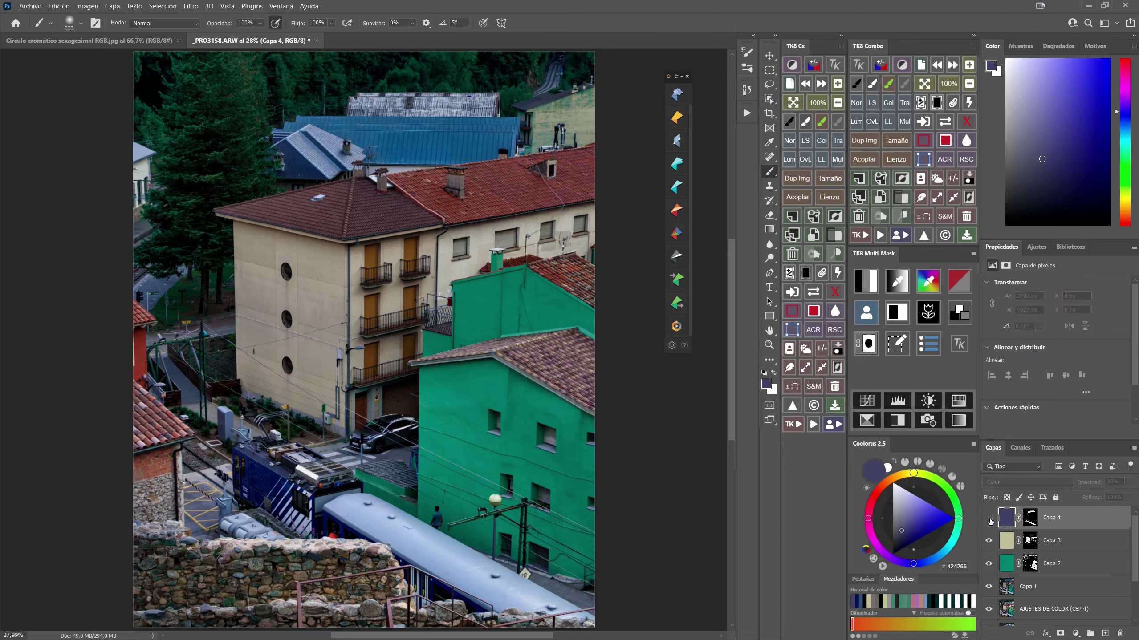
click(989, 518)
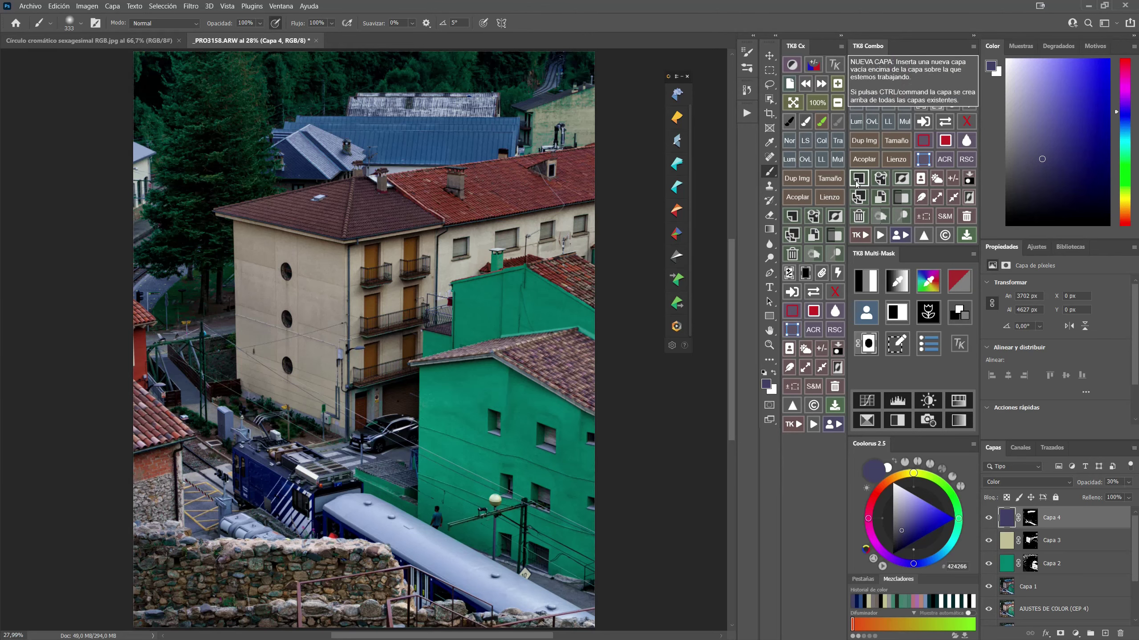
Add empty layer Capa 5 and sample the red roofs in a tolerance-38 Color Range selection.
key(ctrl+shift+alt+n)
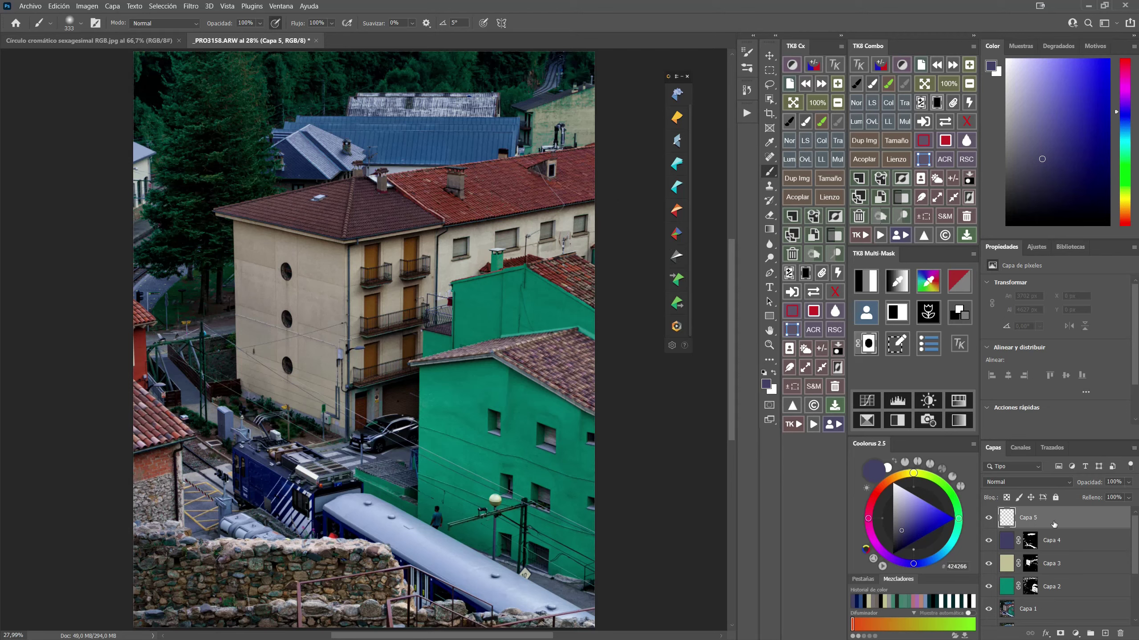
click(163, 6)
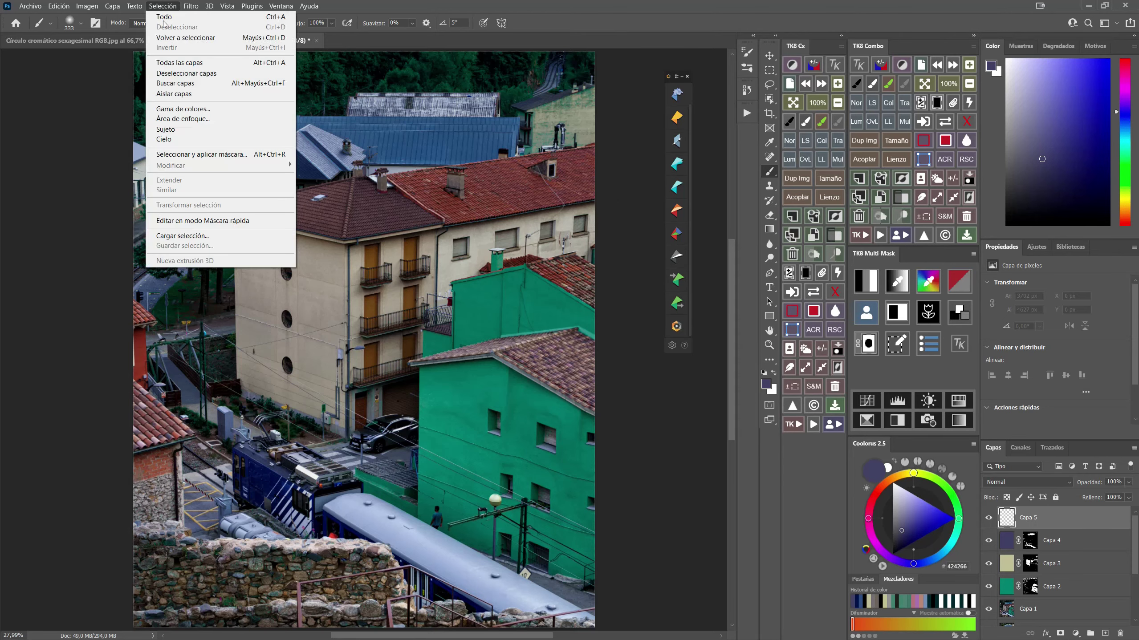
click(169, 110)
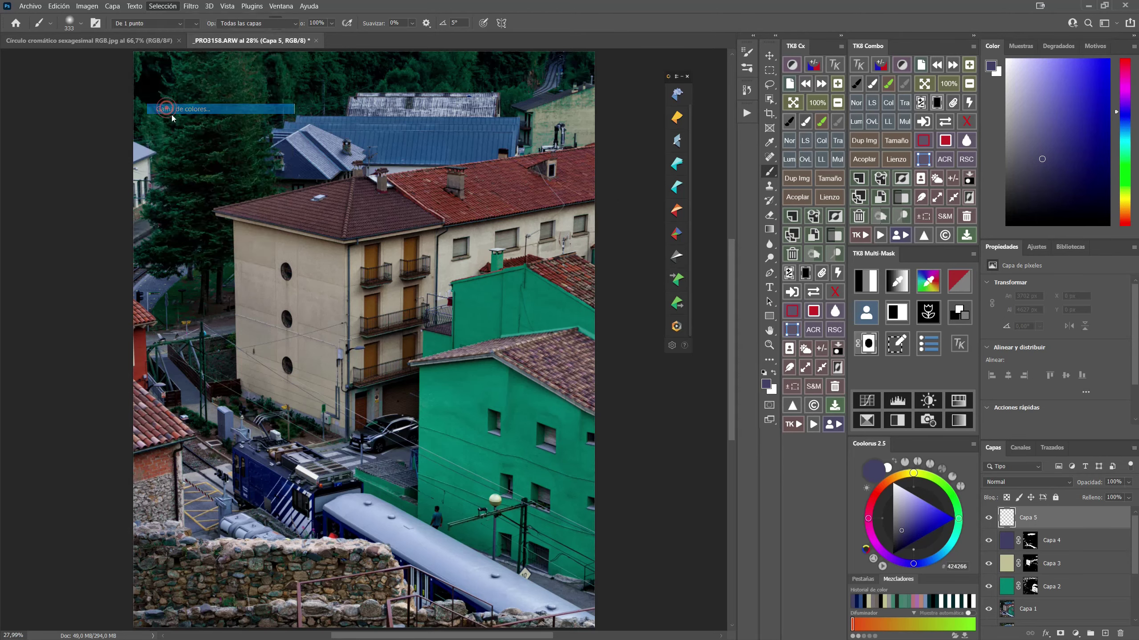
click(460, 198)
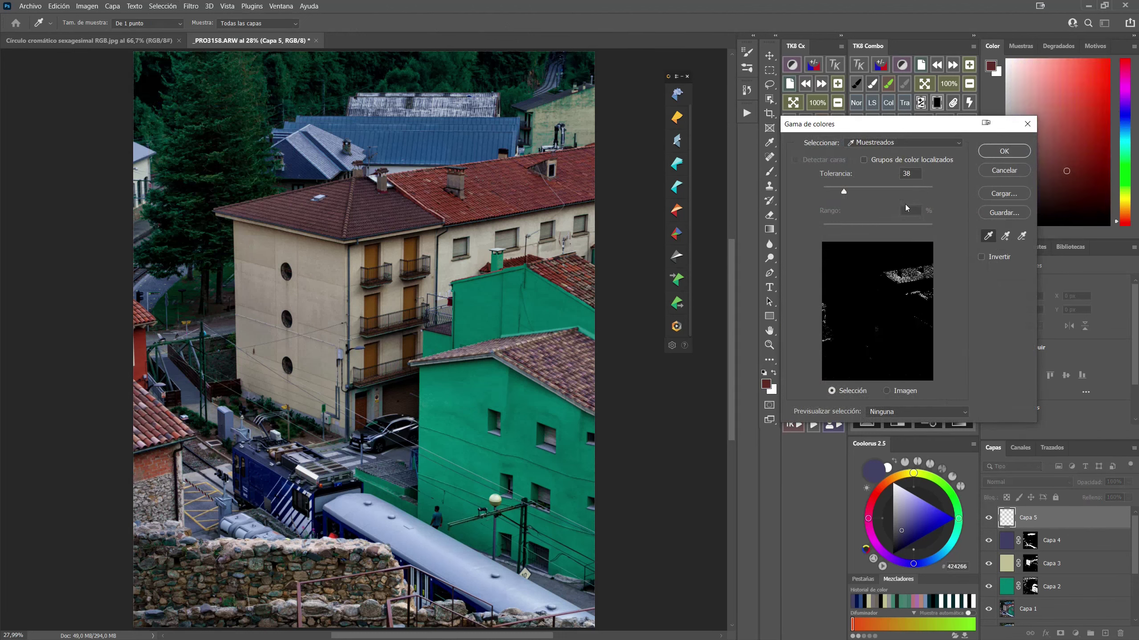
click(1005, 236)
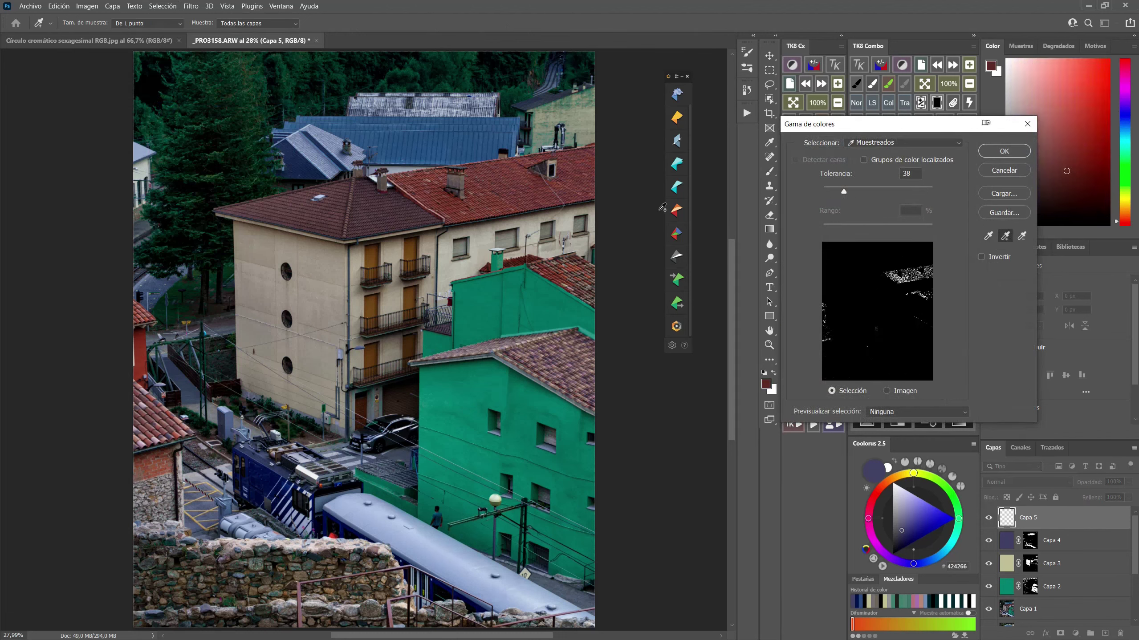
click(387, 211)
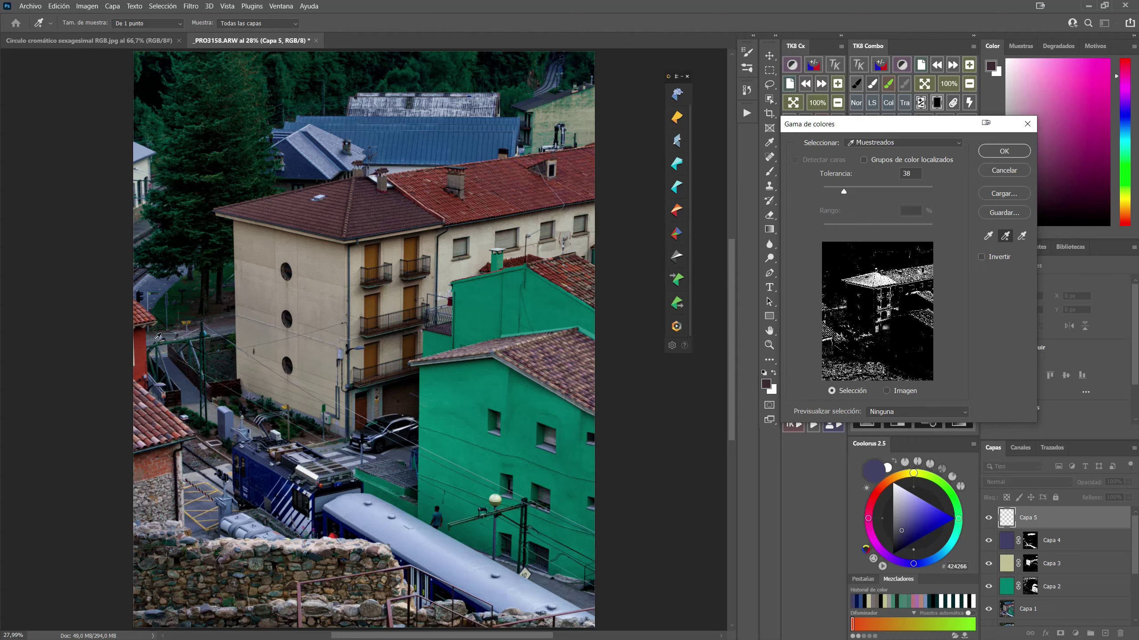
click(145, 342)
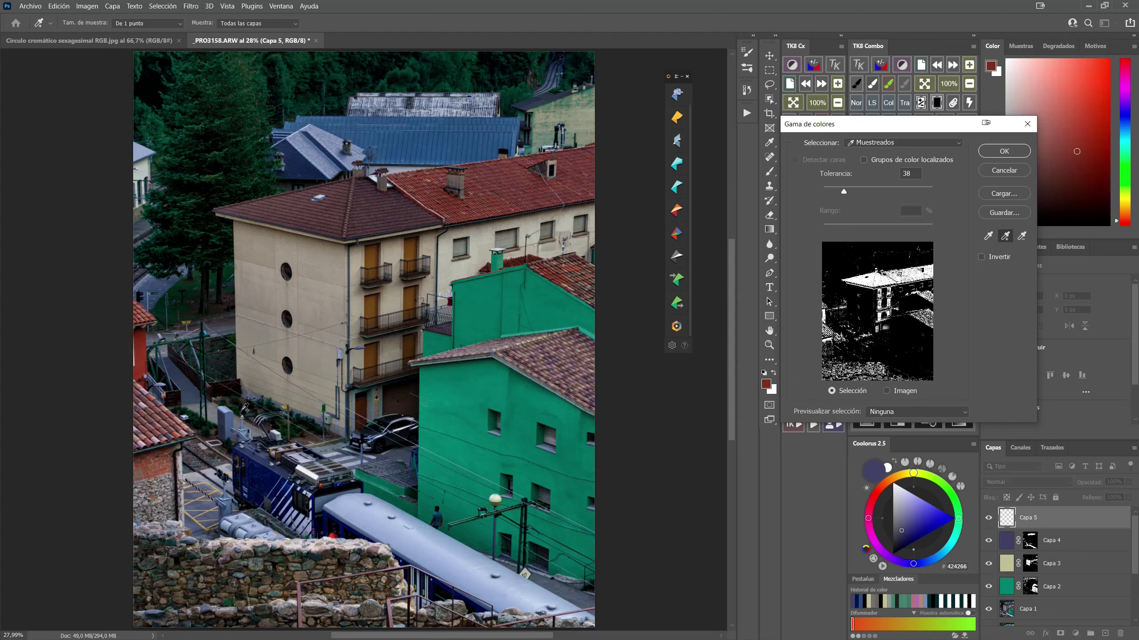
click(166, 456)
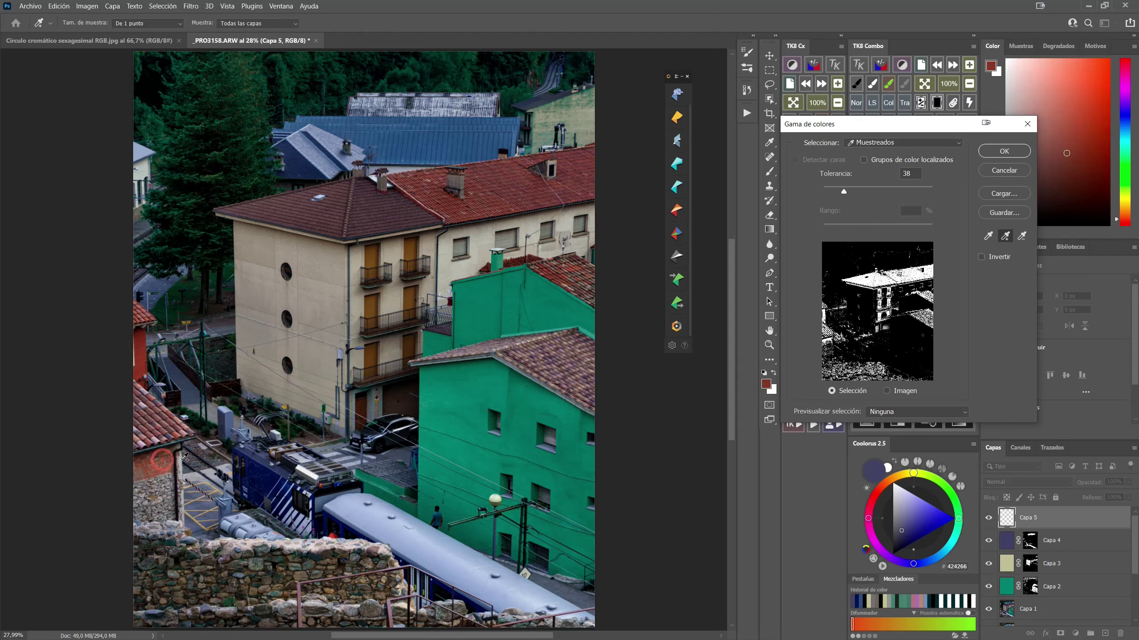
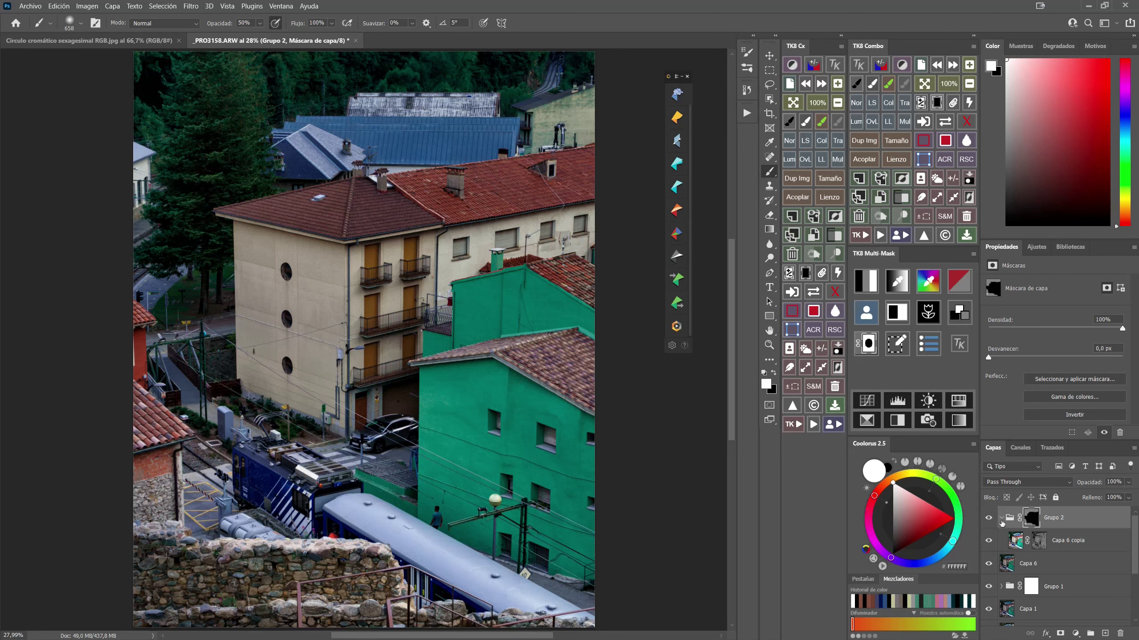
Collapse Grupo 2 to bring Capa 1, the AJUSTES layers and Fondo into view.
click(1002, 519)
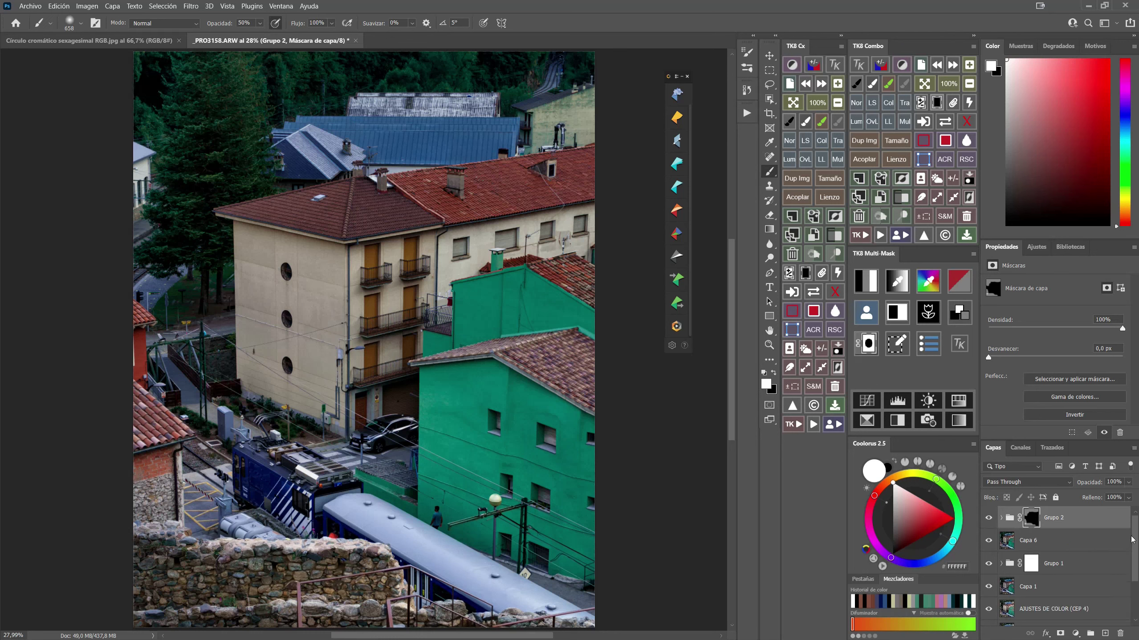
scroll(1132, 539, down, 3)
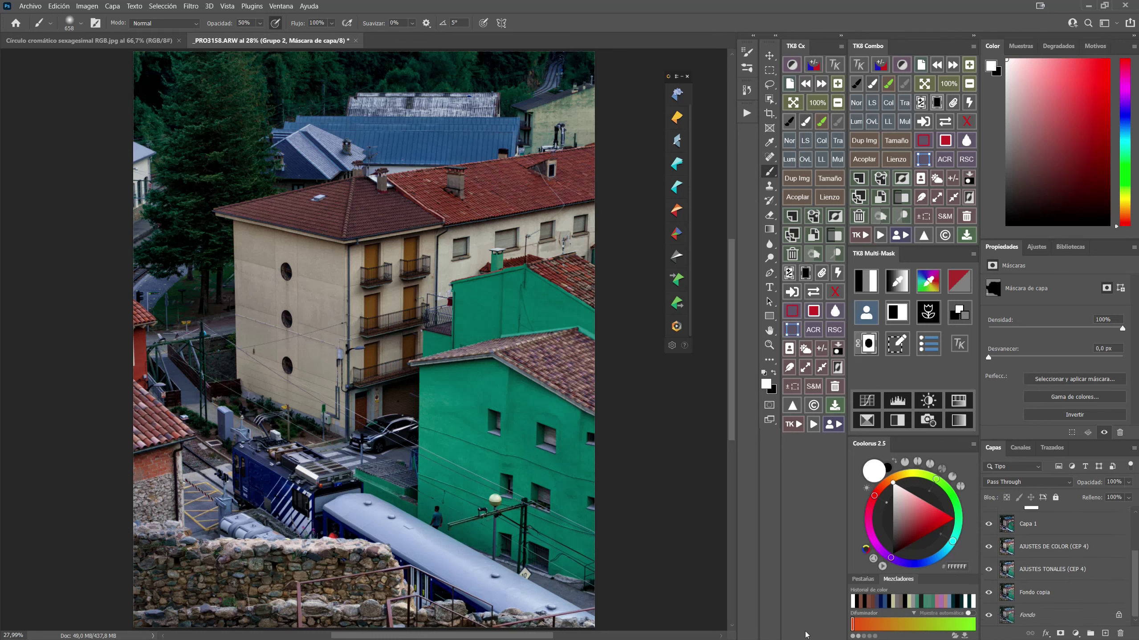
alt+click(989, 616)
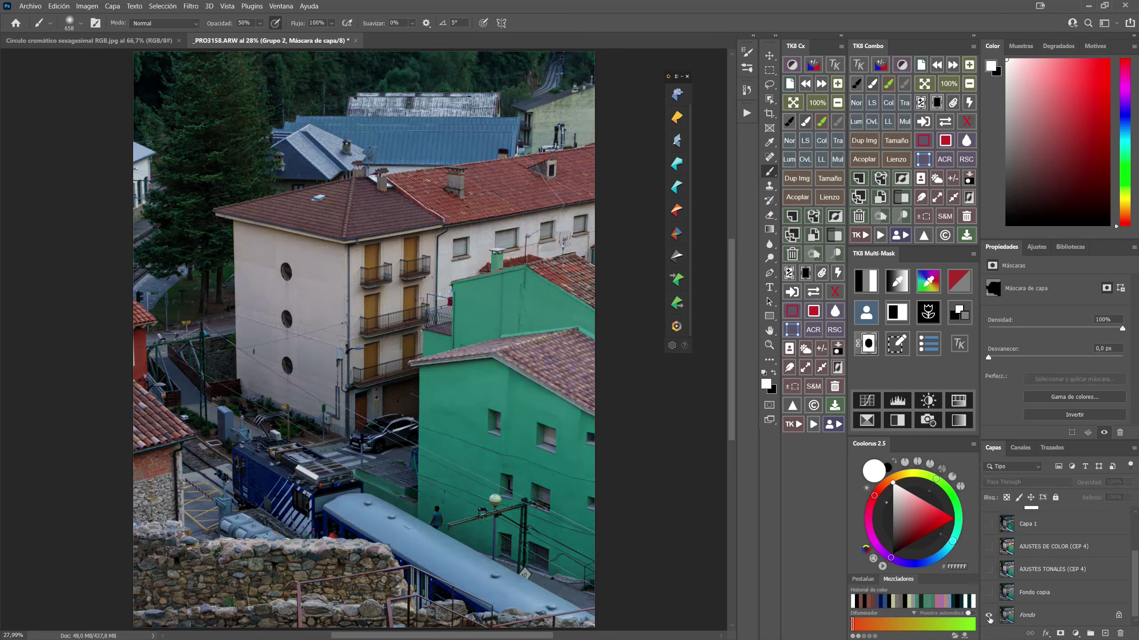
alt+click(989, 615)
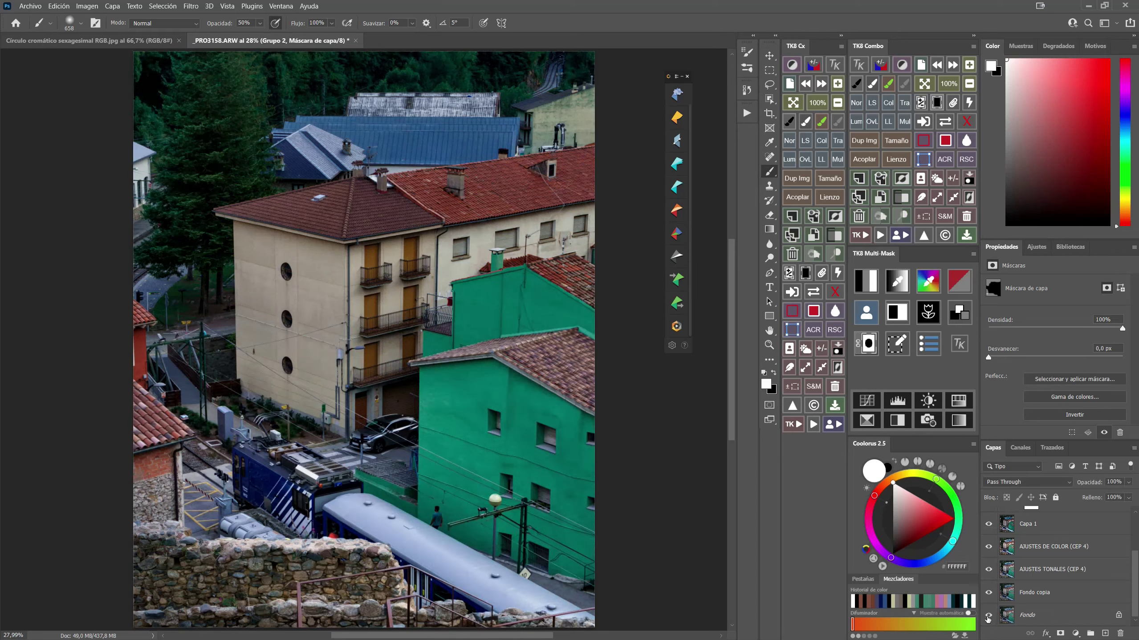
alt+click(989, 618)
alt+click(988, 617)
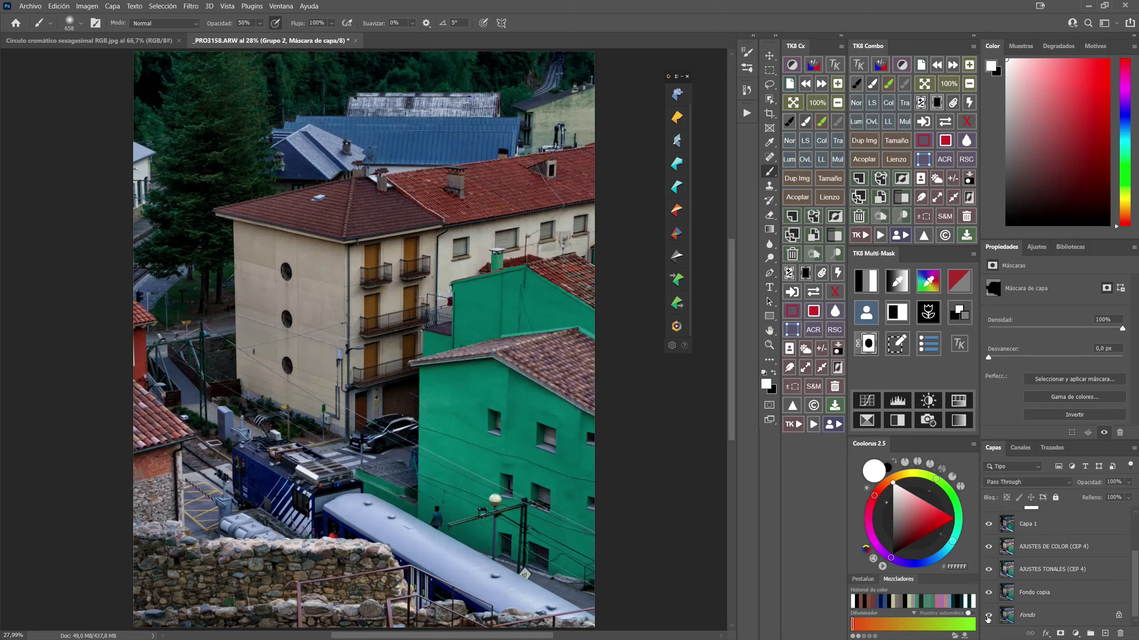